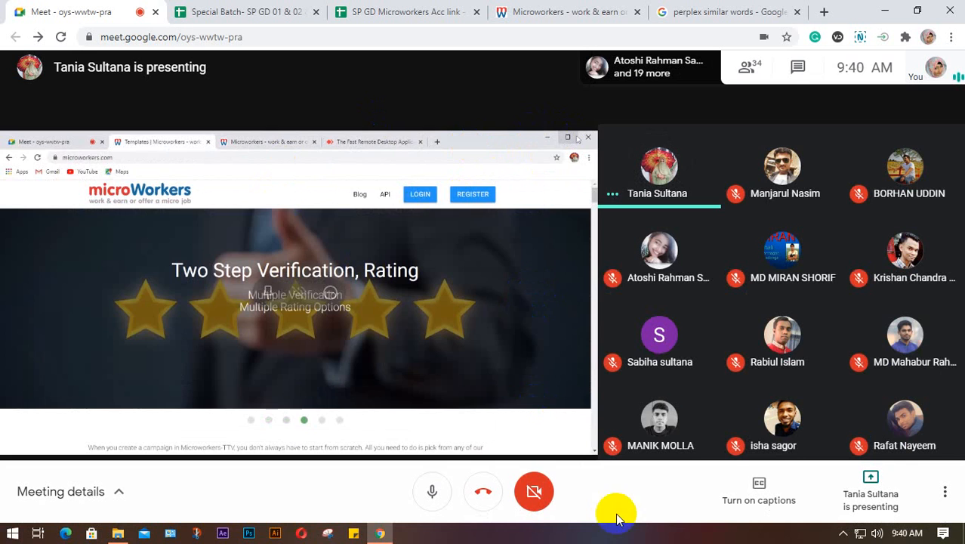
- Pin and unpin the shared presentation, then launch the screen recorder from the system tray
click(268, 292)
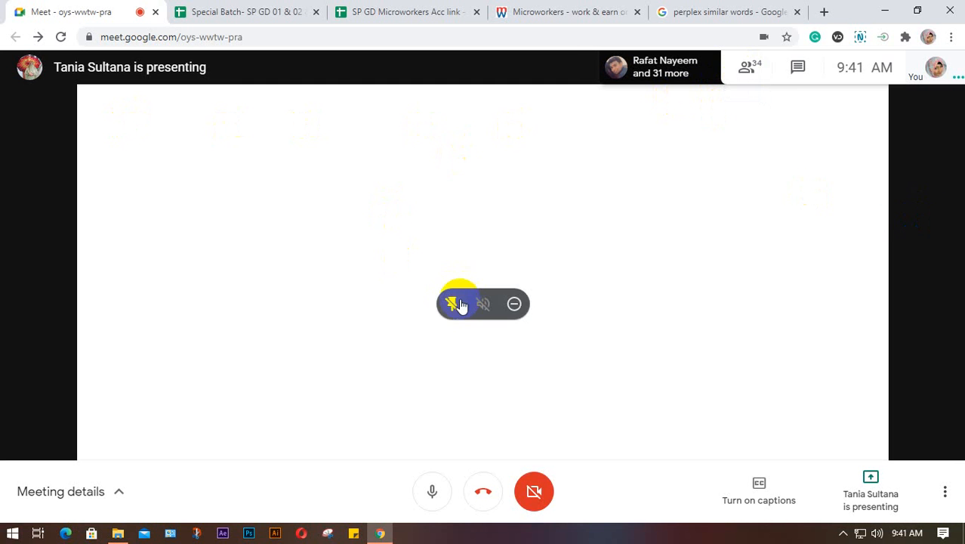
click(452, 306)
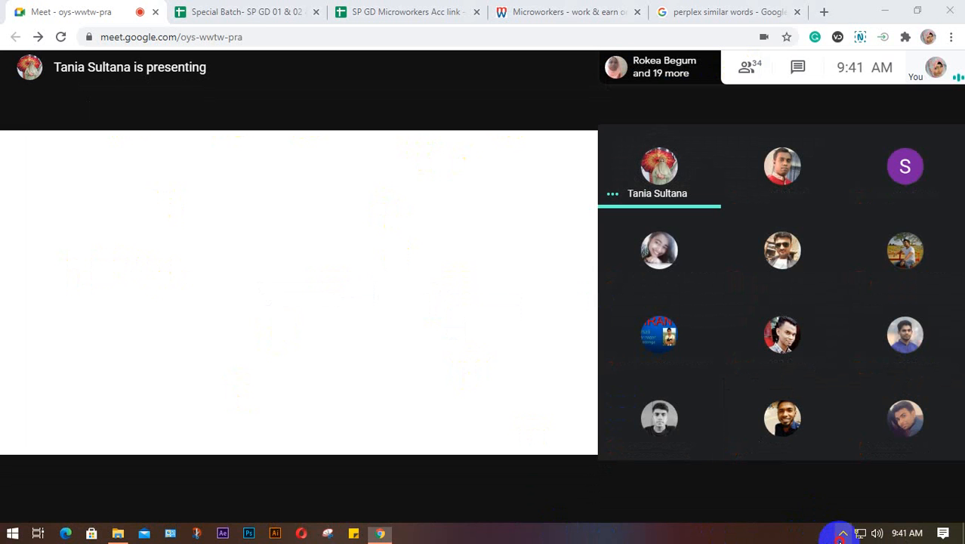
click(842, 533)
click(857, 483)
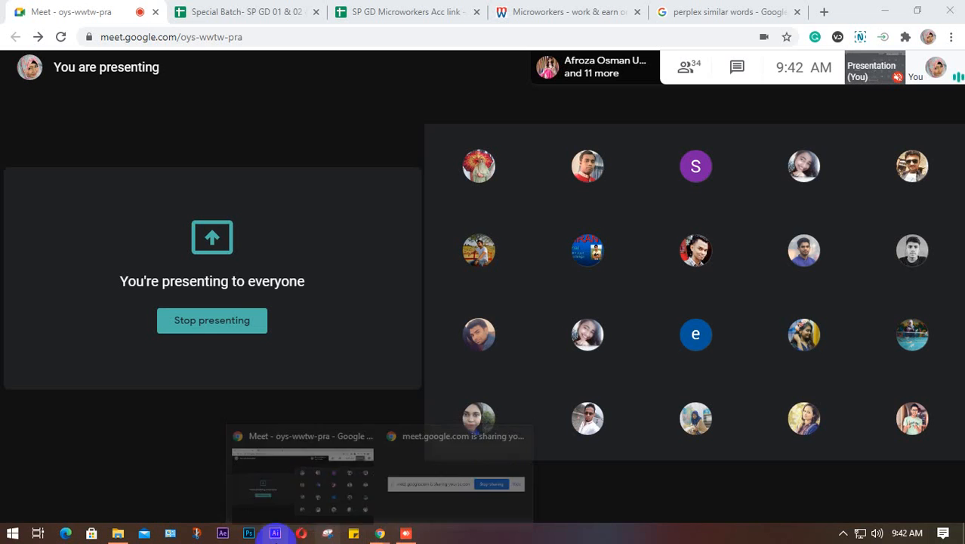
- Connect AnyDesk to the remote desk, mute the Meet microphone, and return to the remote session
click(405, 533)
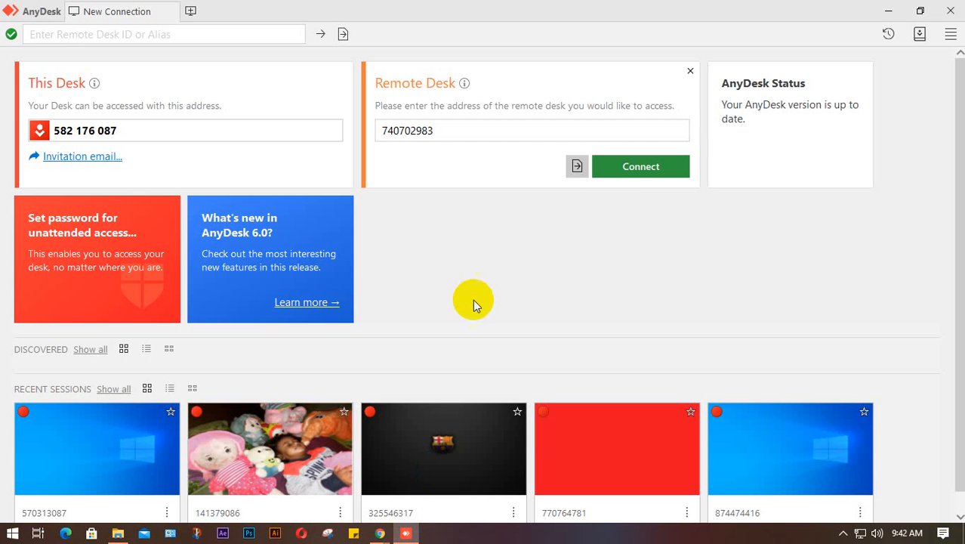
click(637, 170)
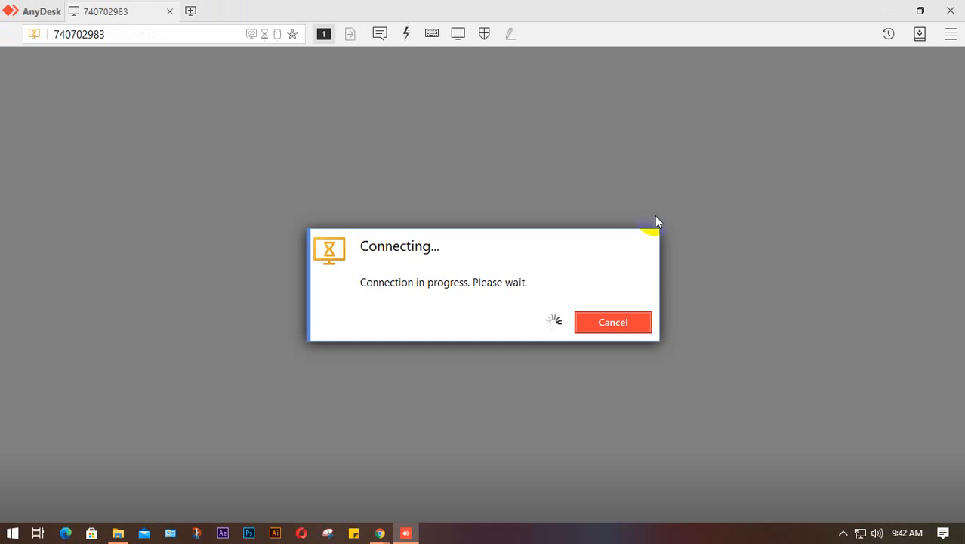
mouse_move(379, 534)
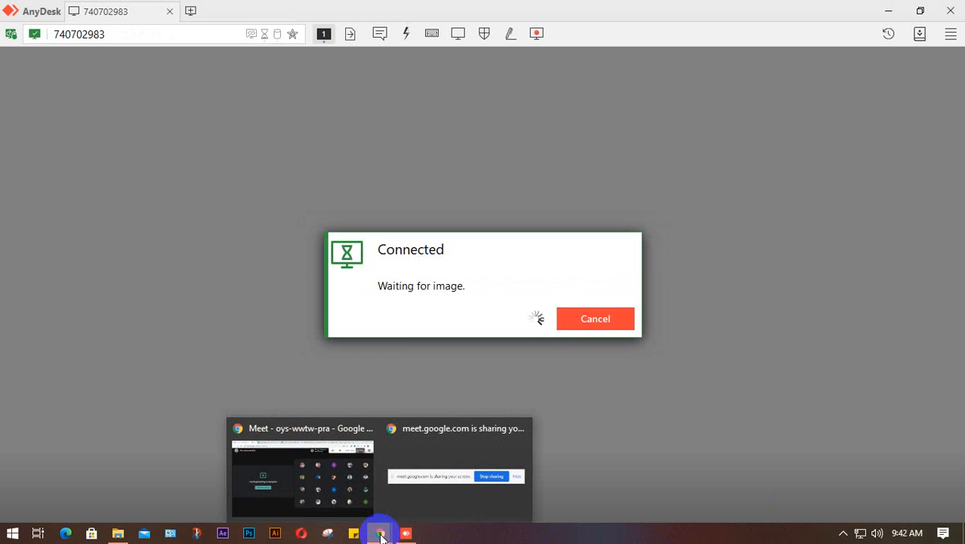
click(316, 474)
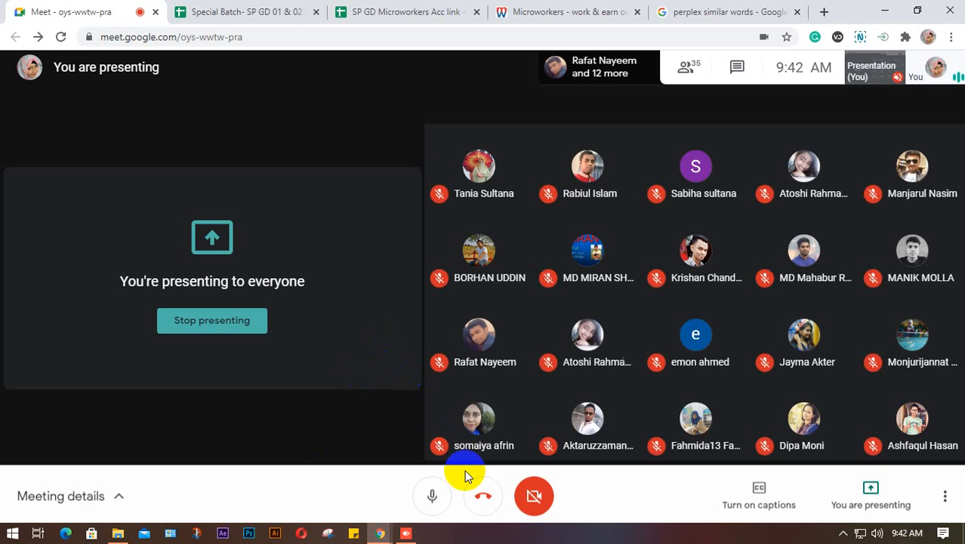
click(429, 490)
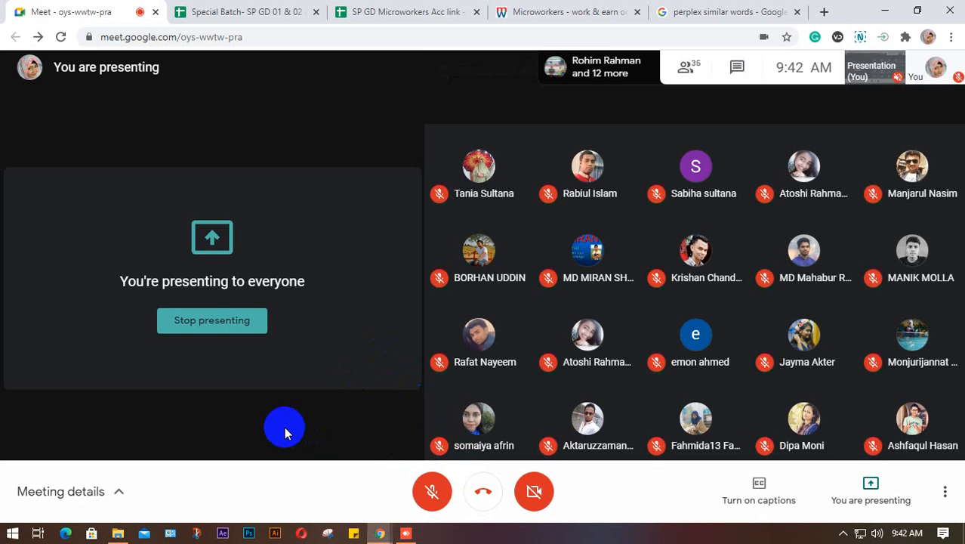
mouse_move(400, 528)
click(405, 477)
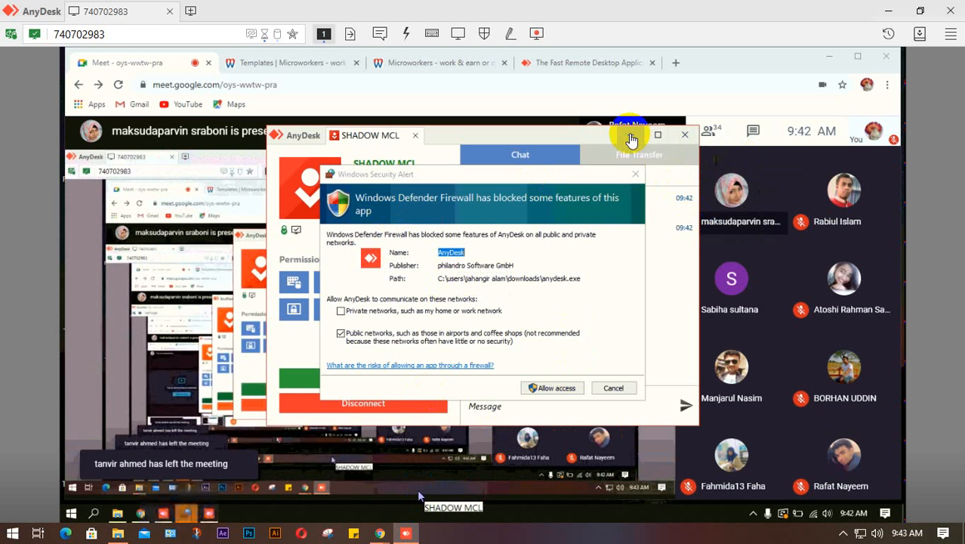
- Minimize the remote window, refresh the remote desktop several times, and bring up its Chrome window
click(631, 139)
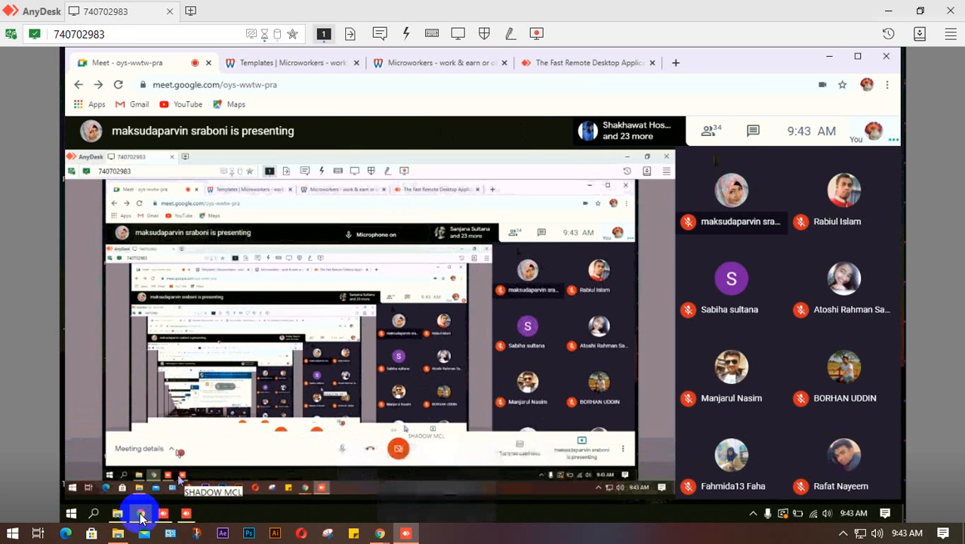
mouse_move(141, 516)
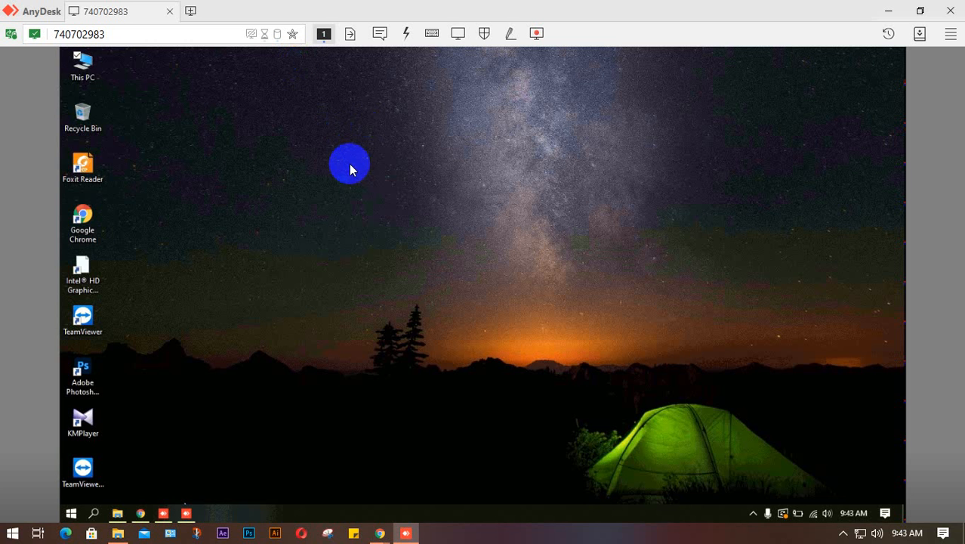
right_click(653, 254)
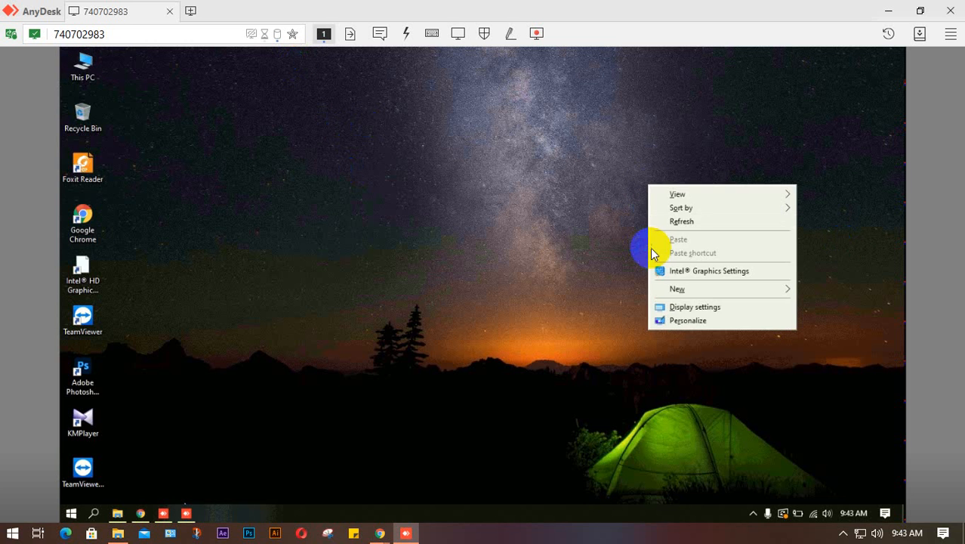
right_click(525, 102)
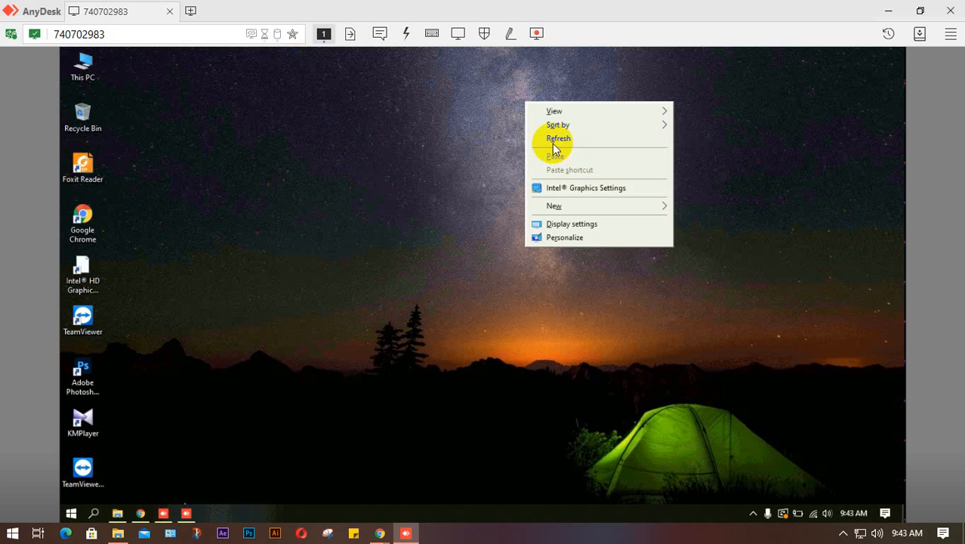
click(554, 144)
right_click(480, 94)
click(520, 137)
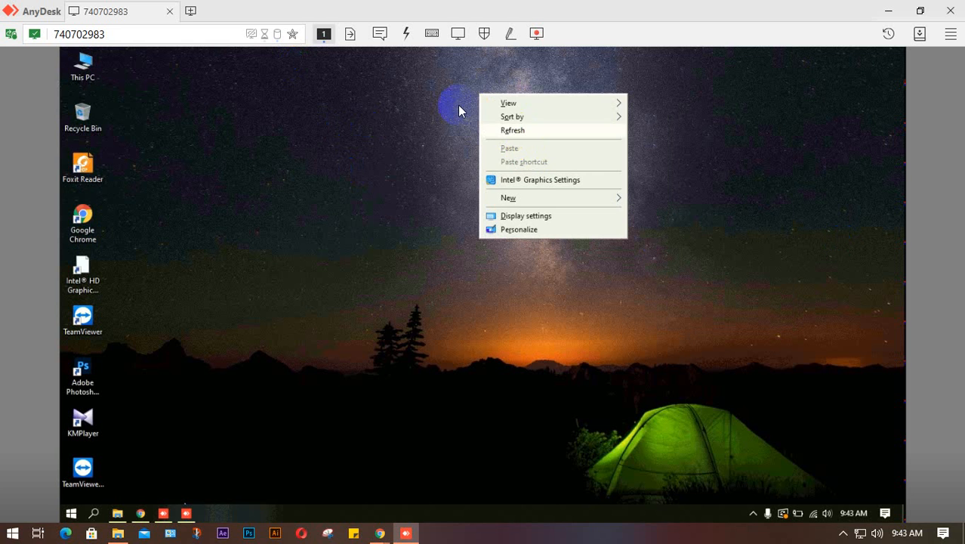
right_click(458, 106)
click(512, 130)
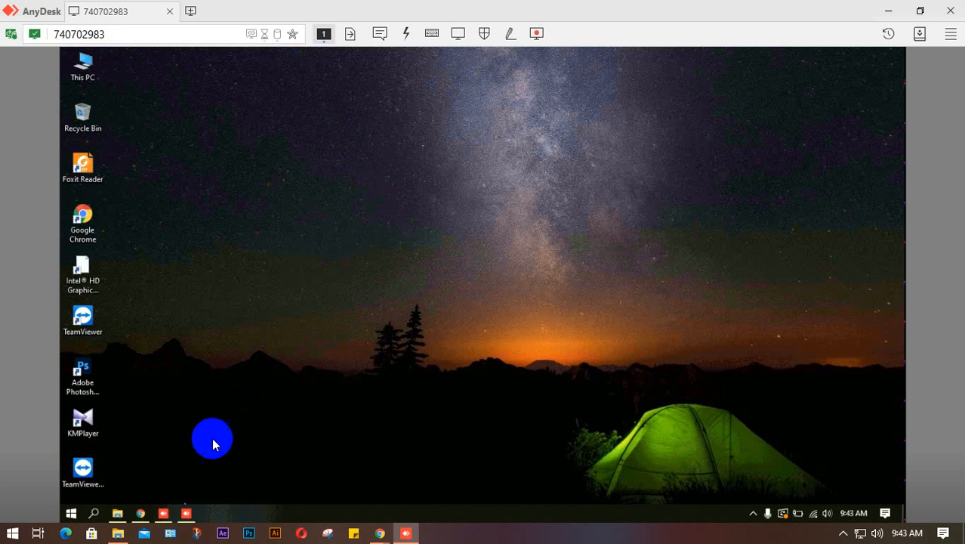
click(140, 512)
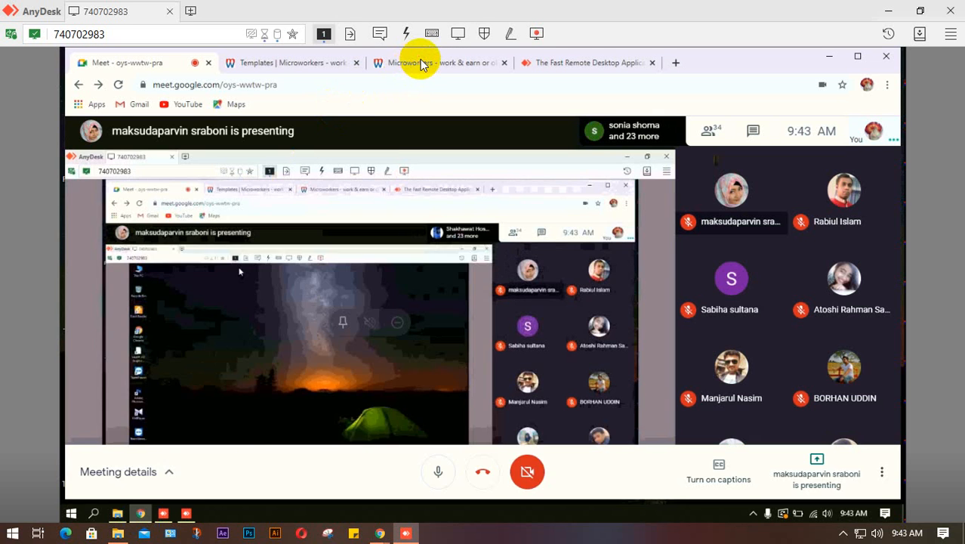
- Close the extra Microworkers tab and log in from the homepage
click(419, 62)
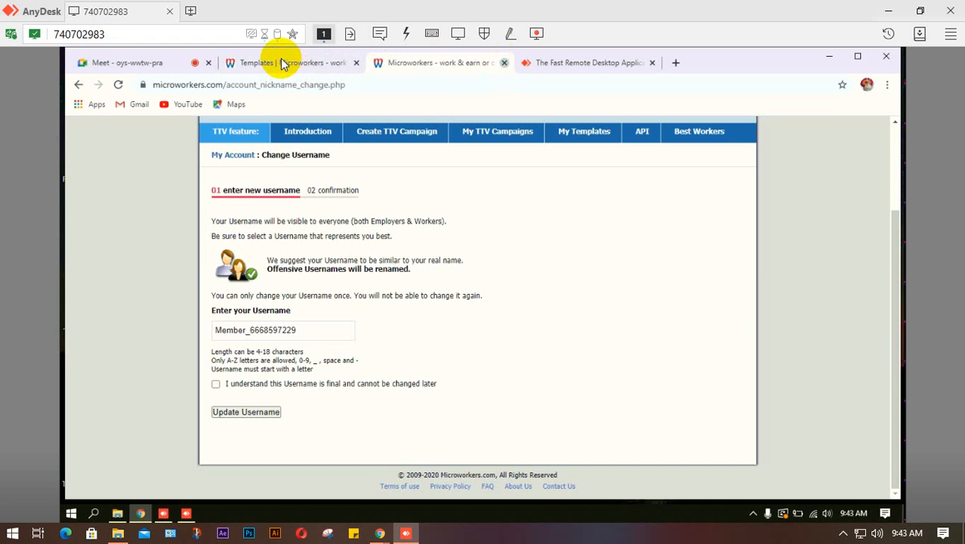
key(ctrl+w)
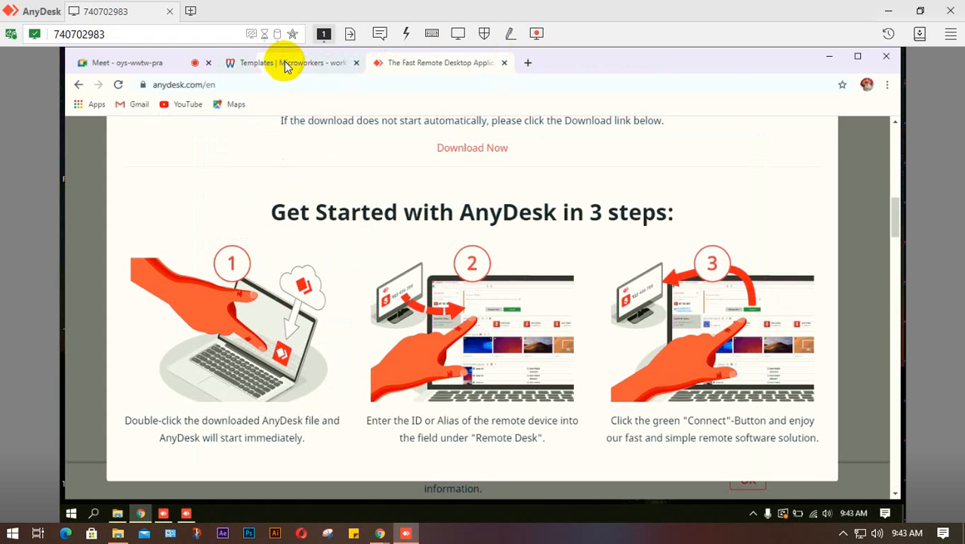
click(280, 62)
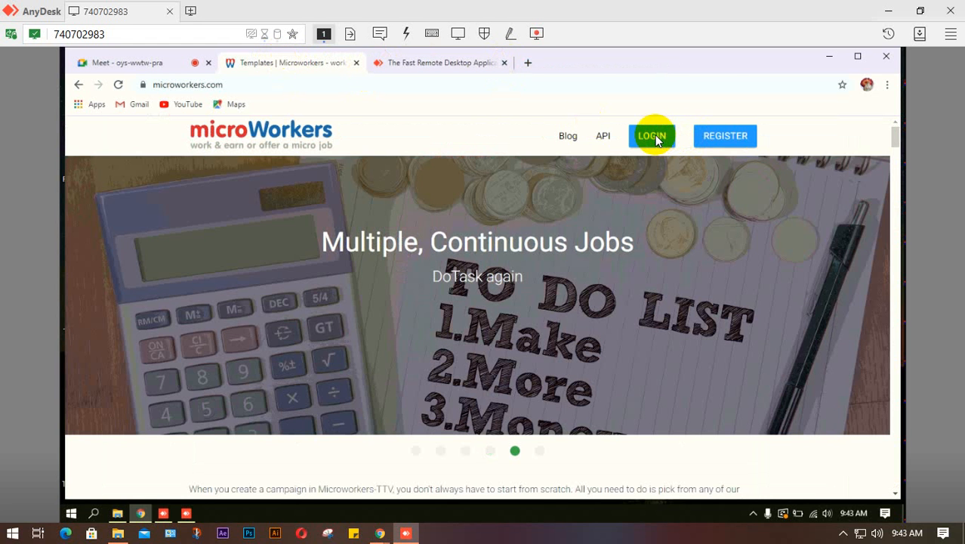
click(654, 139)
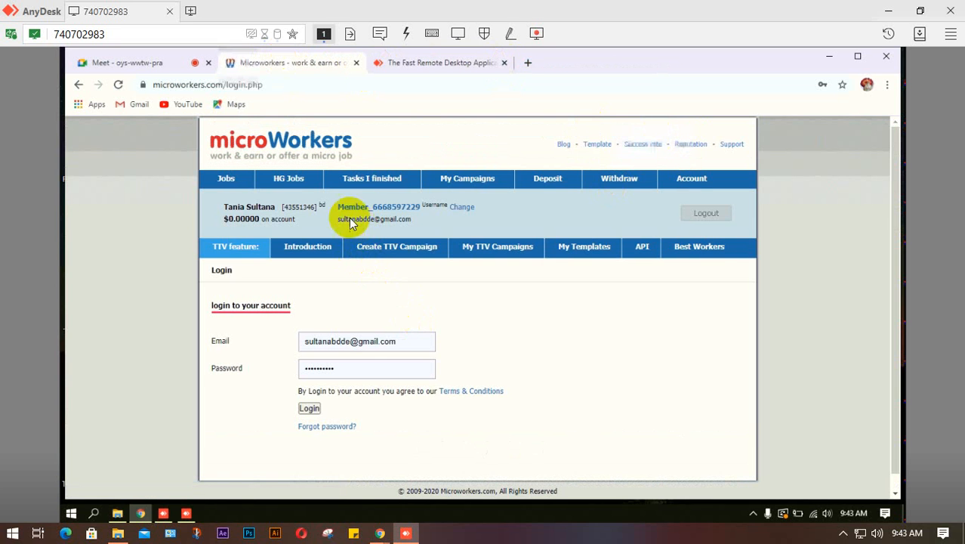
- Replace the default member-number username with the holder's name, accept the agreement, and update it
click(223, 182)
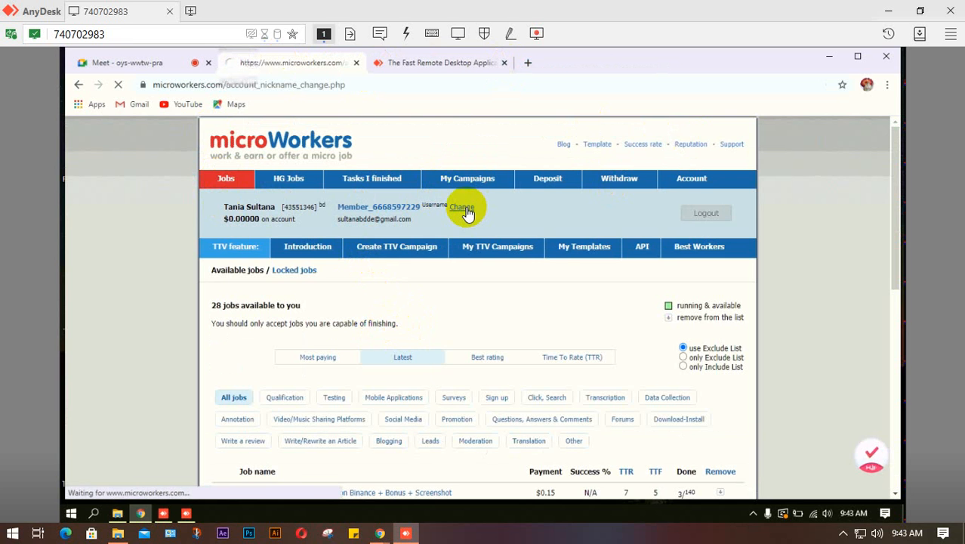
scroll(404, 378, down, 1)
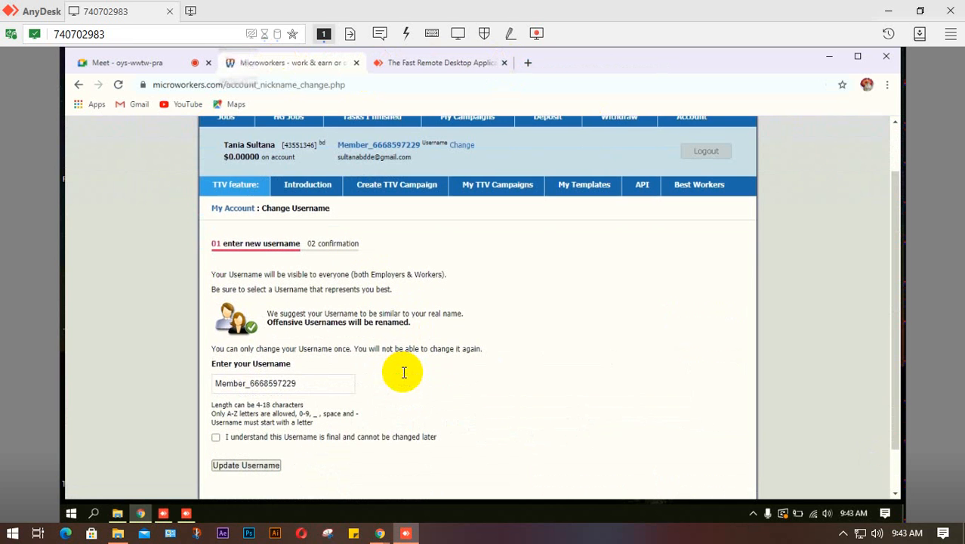
drag(296, 382, 206, 382)
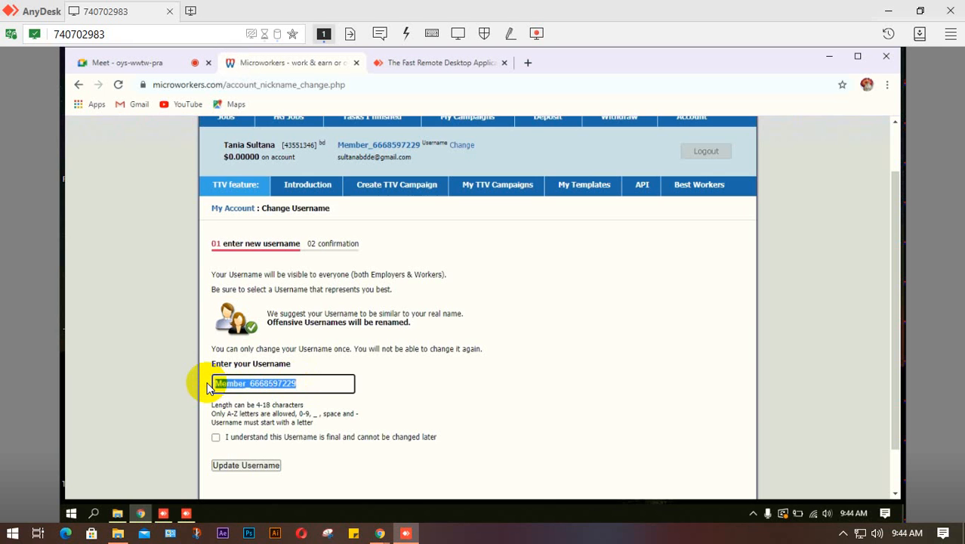
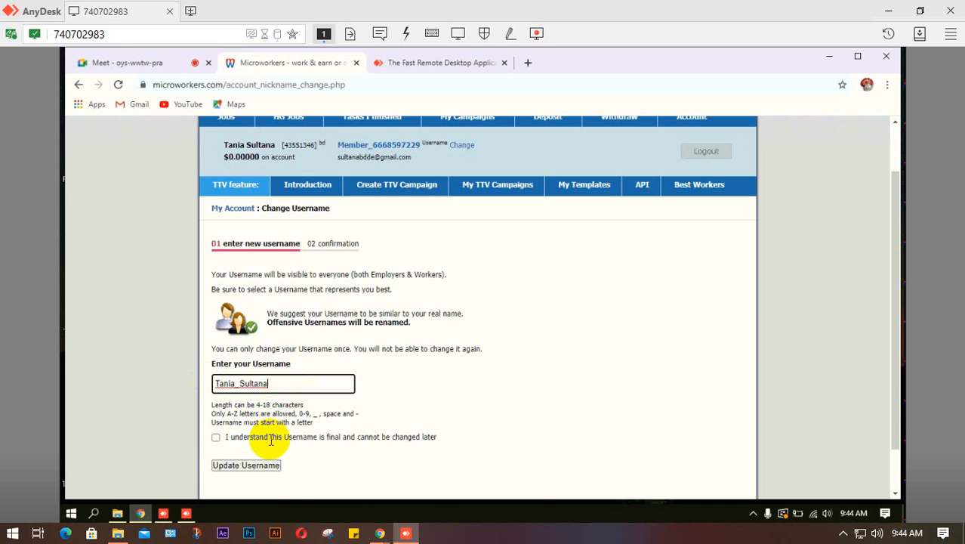
click(217, 438)
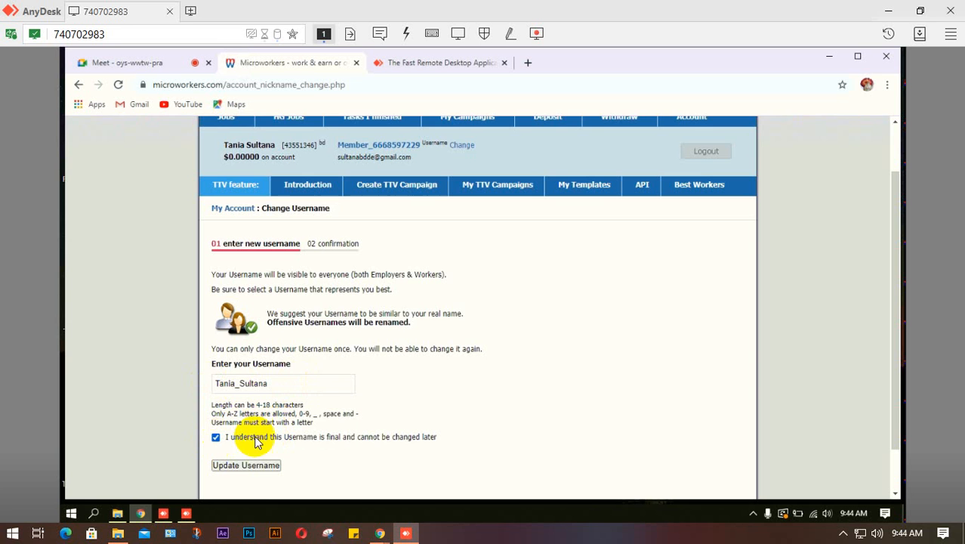
click(257, 465)
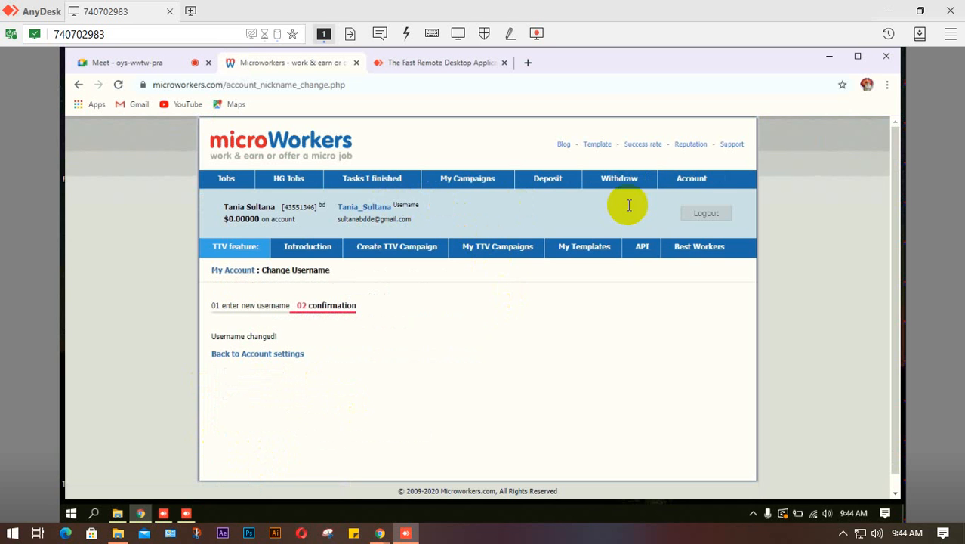
- Find the TTV-Microworkers Admission Test in the jobs list and accept and start it
click(698, 185)
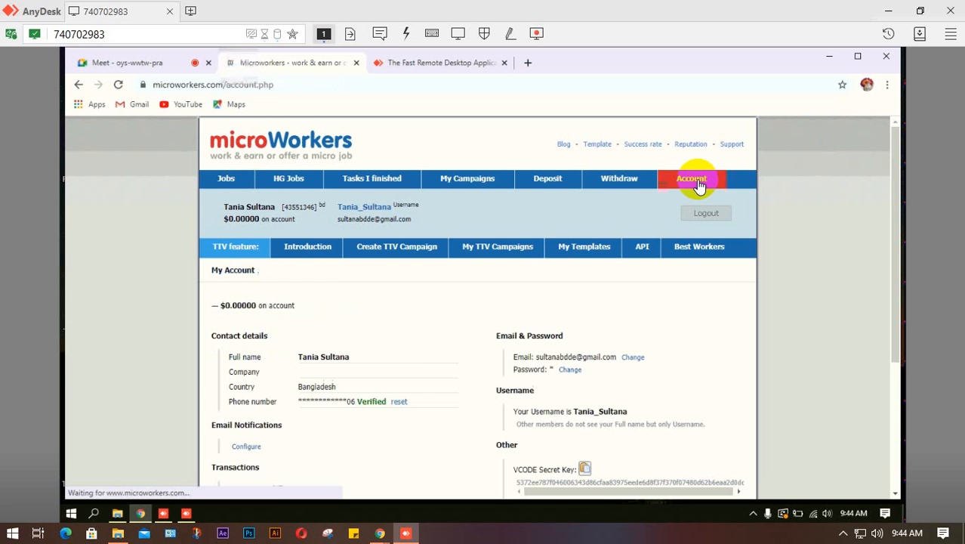
click(224, 179)
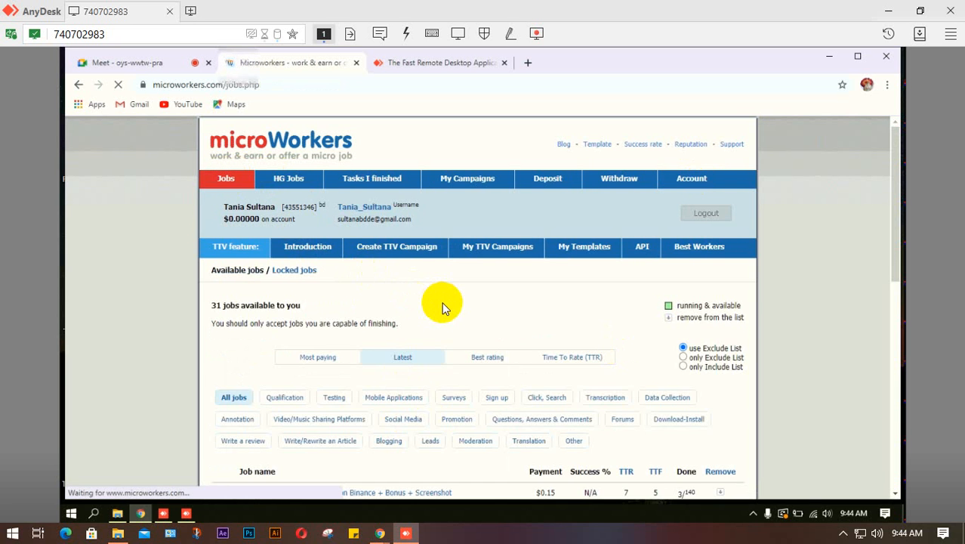
scroll(444, 308, down, 3)
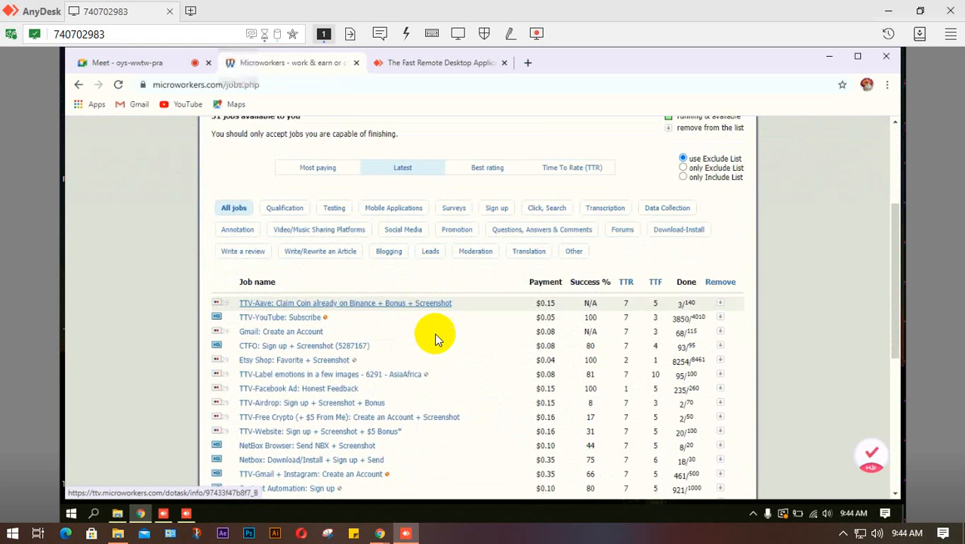
scroll(435, 340, down, 5)
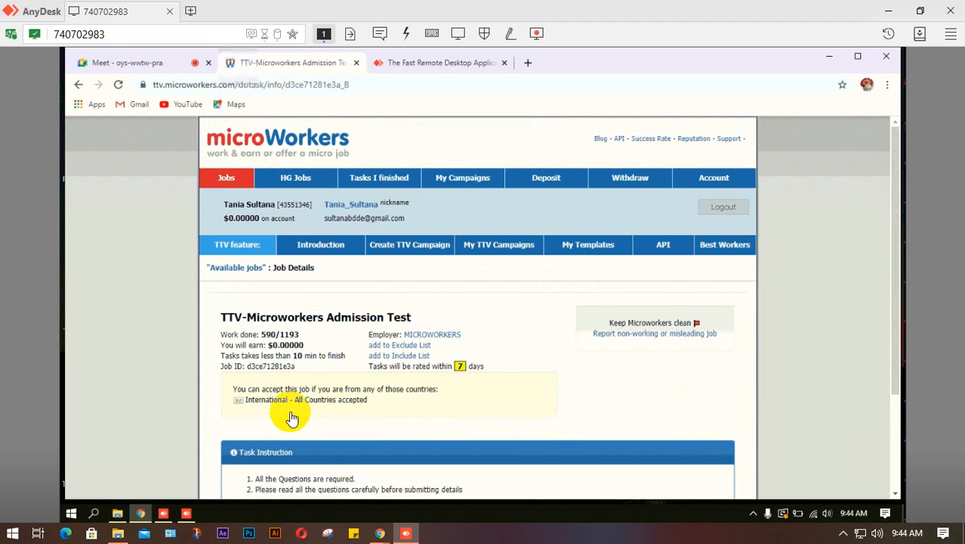
scroll(393, 377, down, 2)
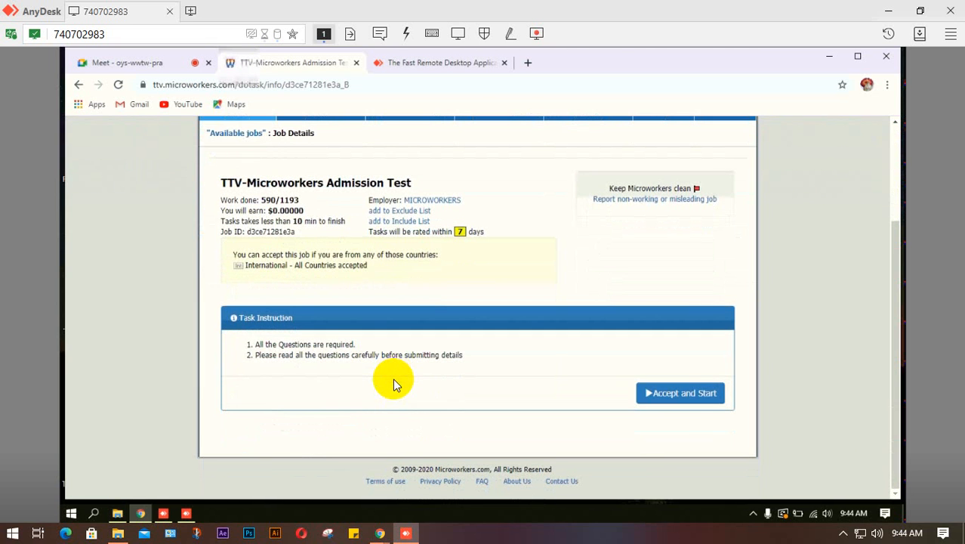
click(680, 393)
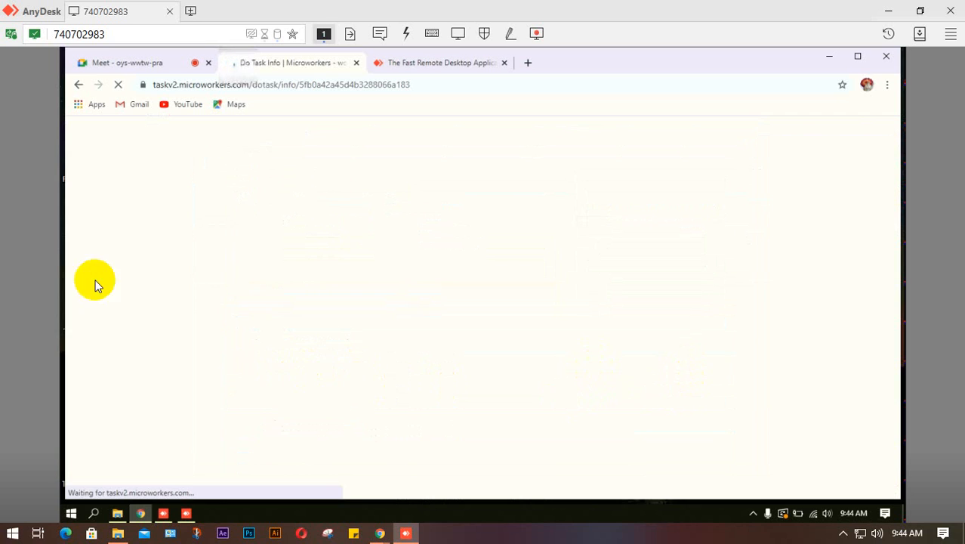
- Read through the instructions and FAQ, then answer pre-test question 1 with the violent-material option
scroll(329, 283, down, 15)
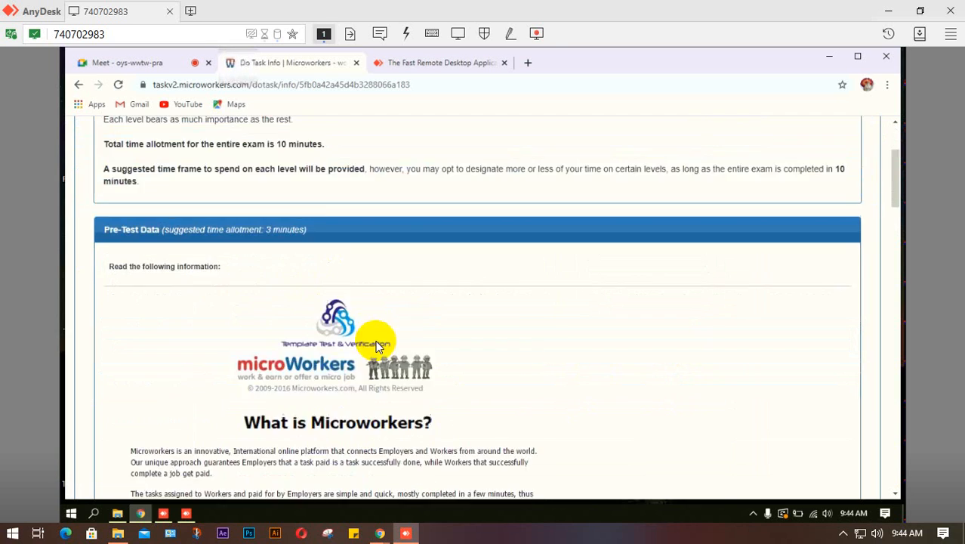
scroll(325, 366, down, 15)
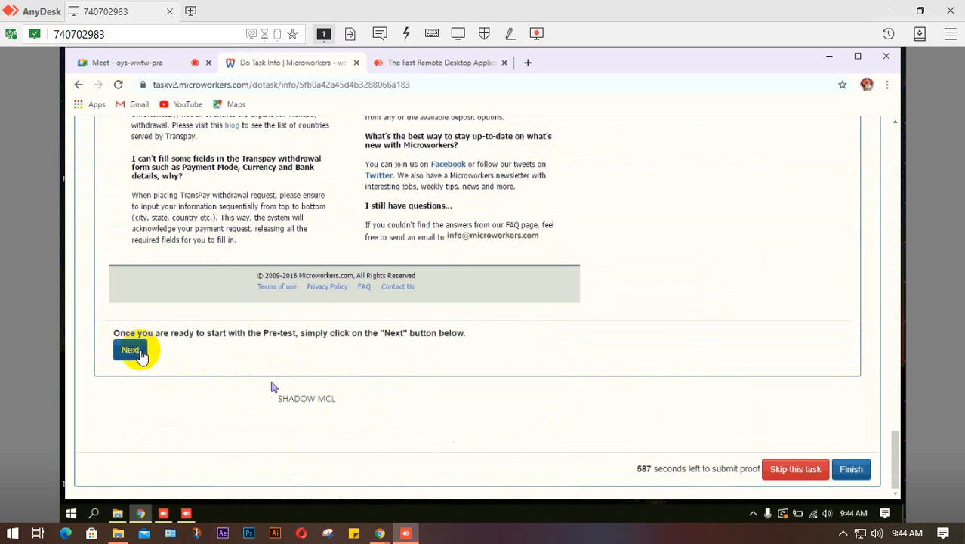
click(131, 350)
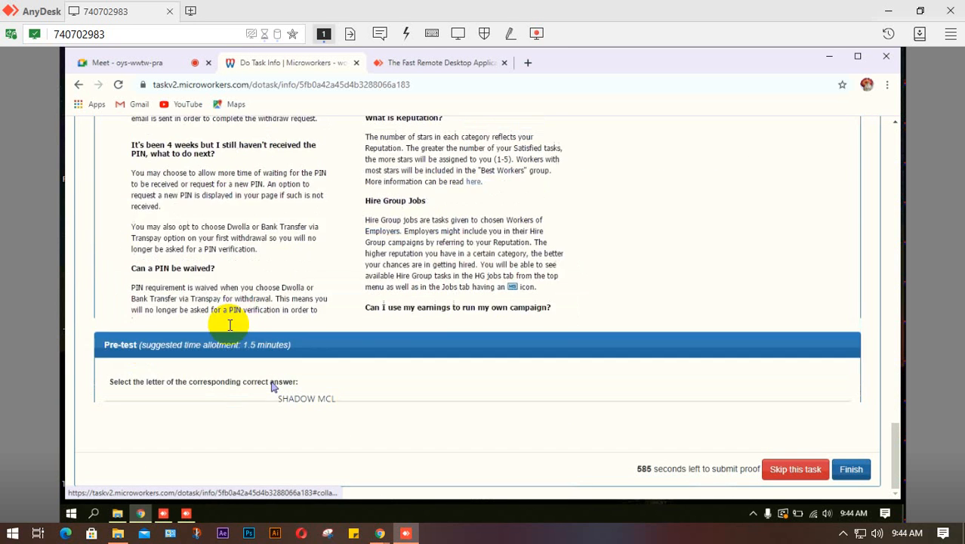
scroll(240, 320, up, 3)
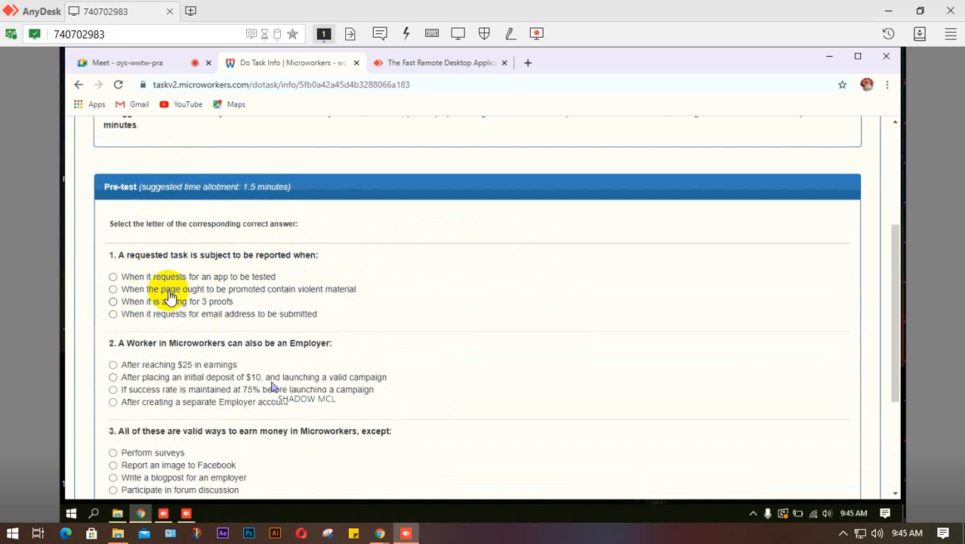
click(114, 289)
scroll(257, 290, down, 3)
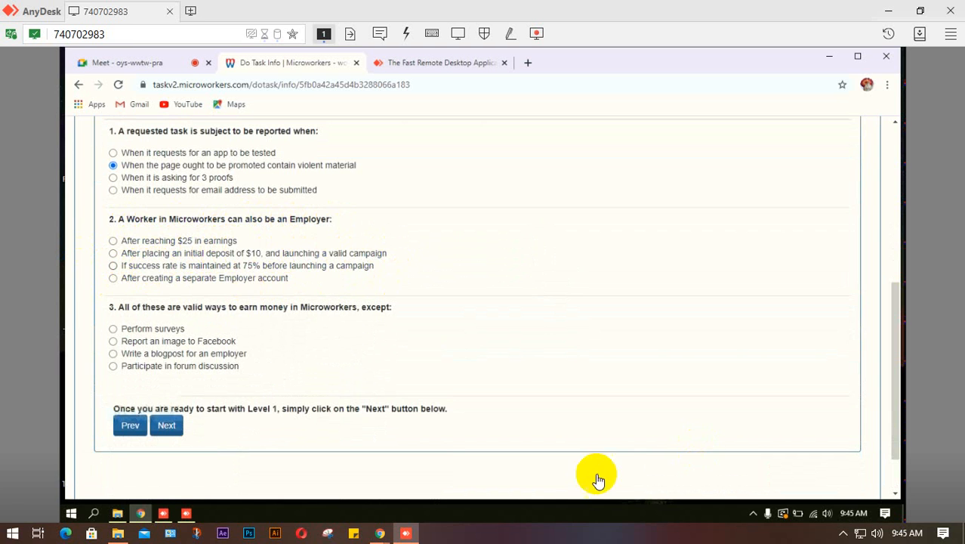
mouse_move(380, 534)
click(302, 472)
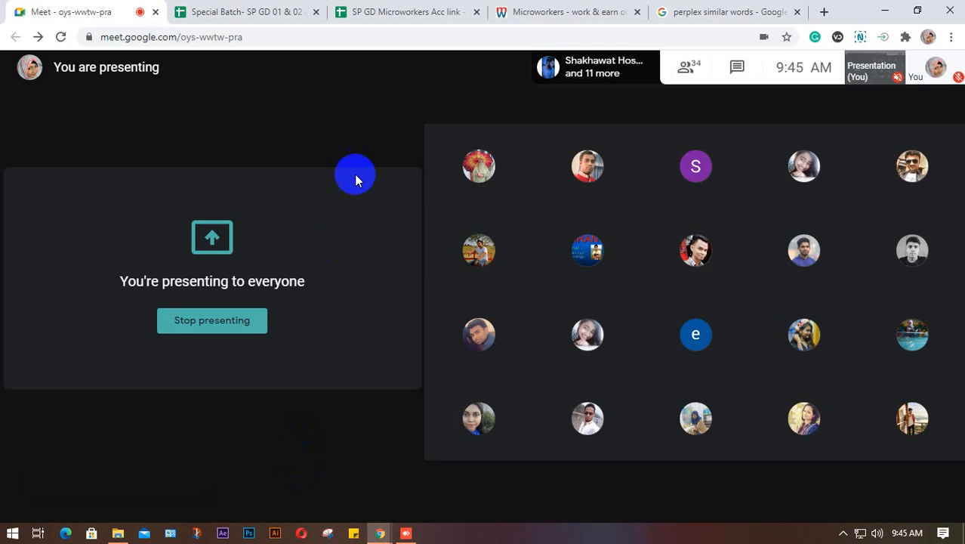
click(430, 492)
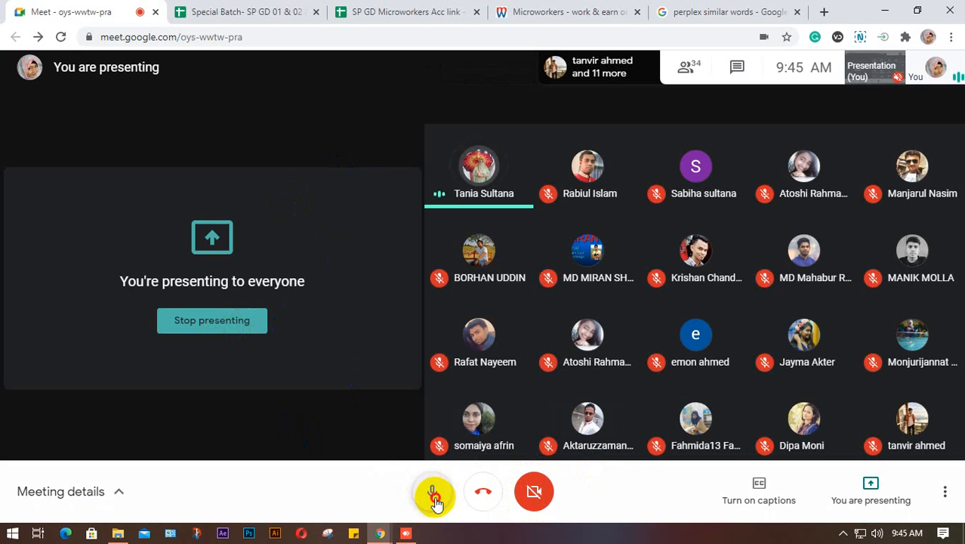
click(430, 492)
mouse_move(380, 535)
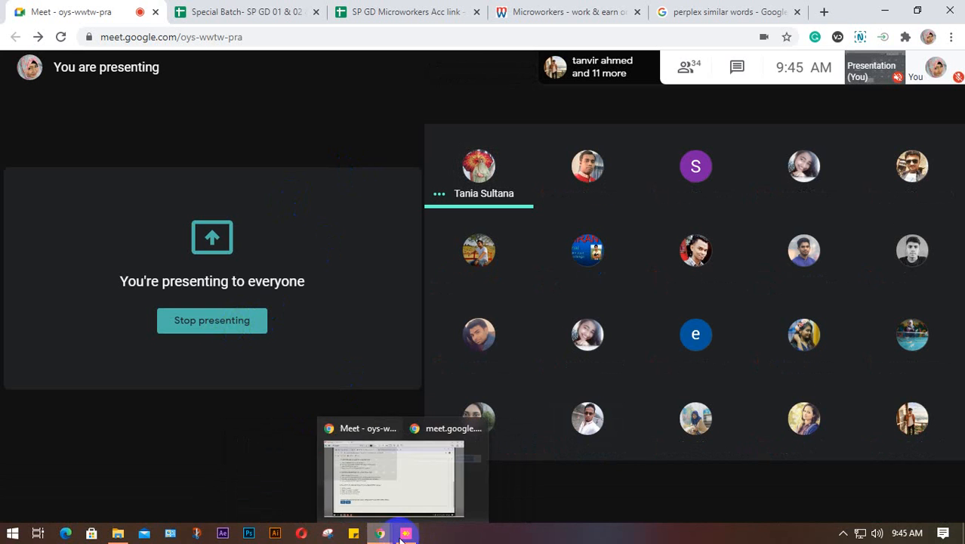
click(406, 533)
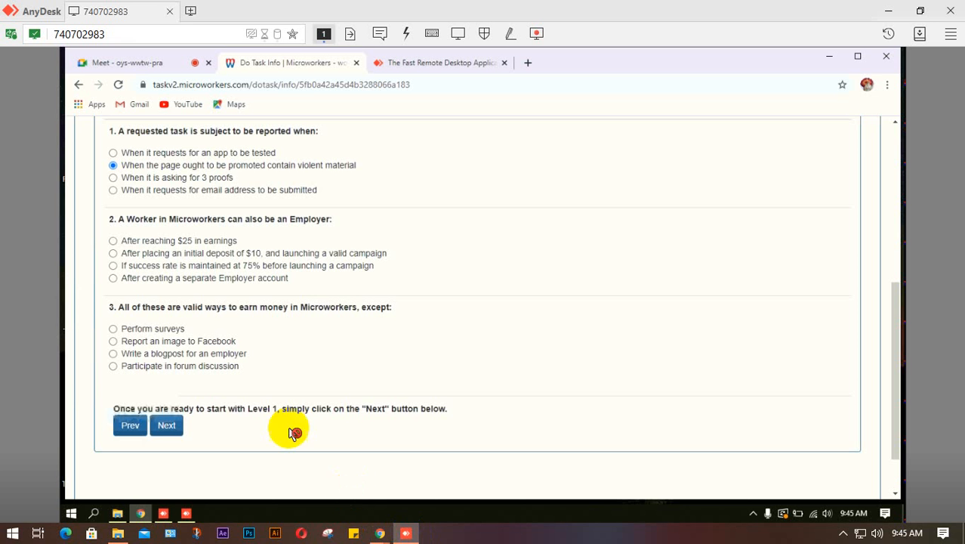
- Answer question 2 with the $10 deposit and question 3 with 'Report an image to Facebook', then continue
click(114, 254)
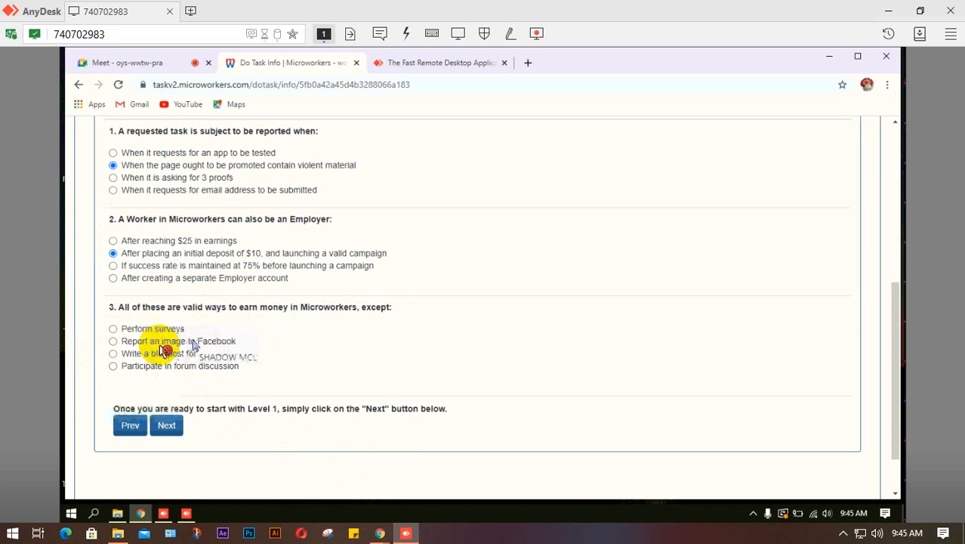
click(113, 340)
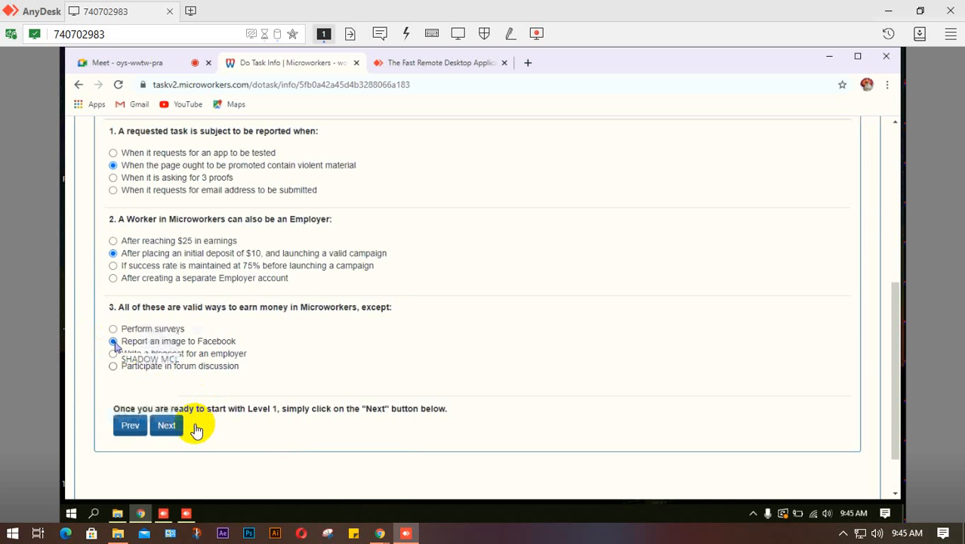
click(173, 425)
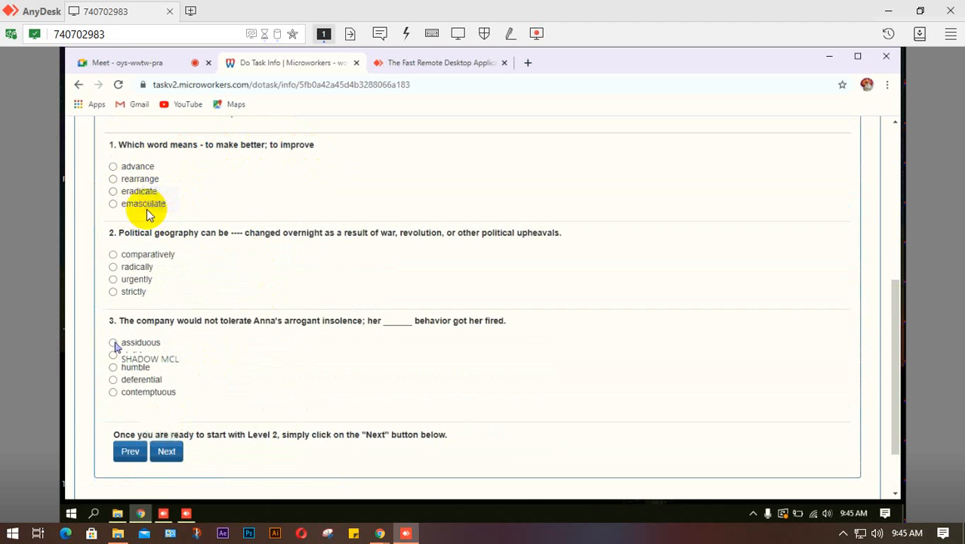
- Answer the Level 1 words with advance, comparatively and contemptuous, then continue to Level 2
click(113, 166)
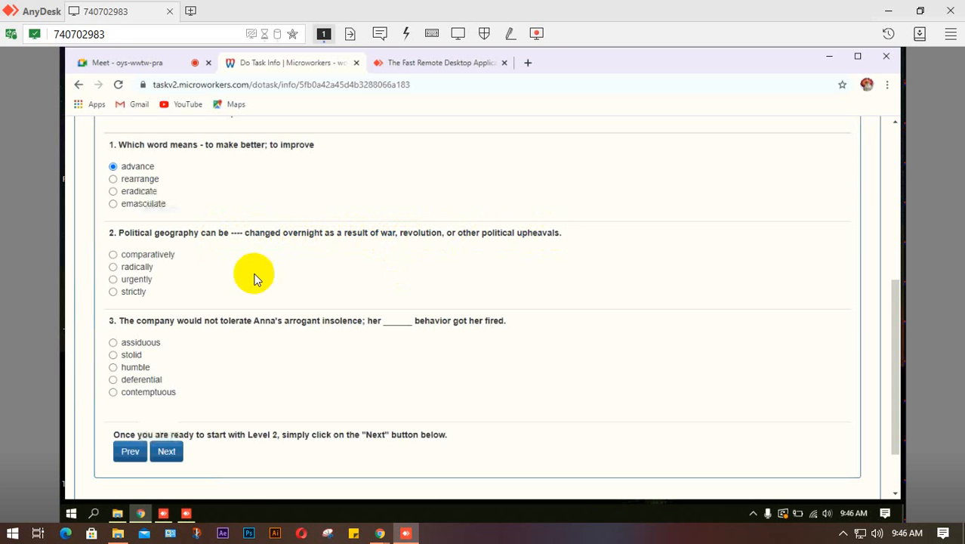
click(113, 254)
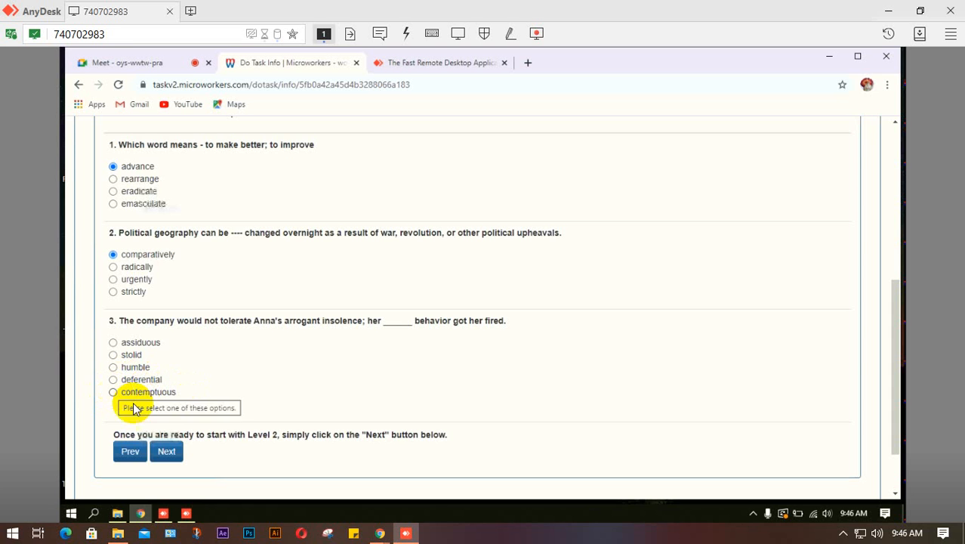
click(113, 392)
click(166, 451)
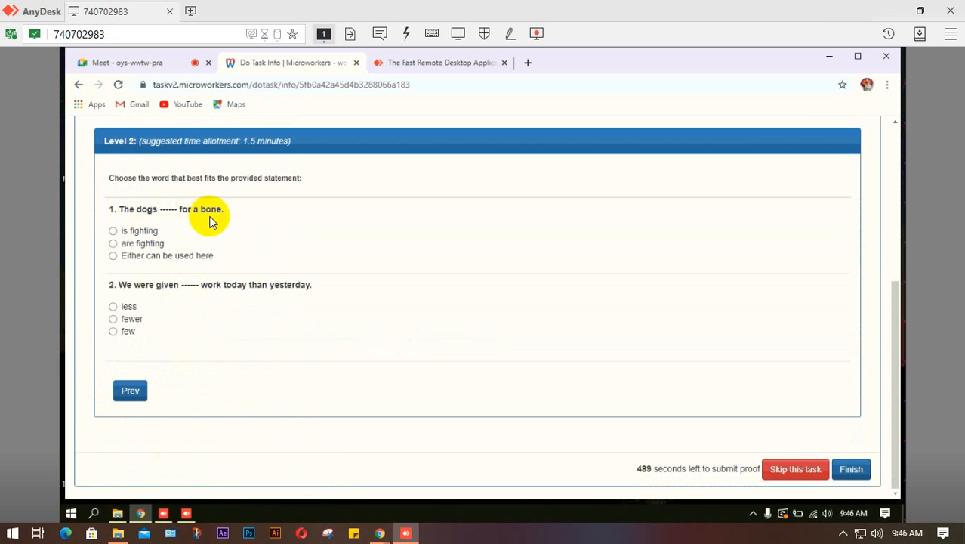
- Answer the dogs sentence with 'is fighting' and the work sentence with 'fewer', then Finish
click(114, 231)
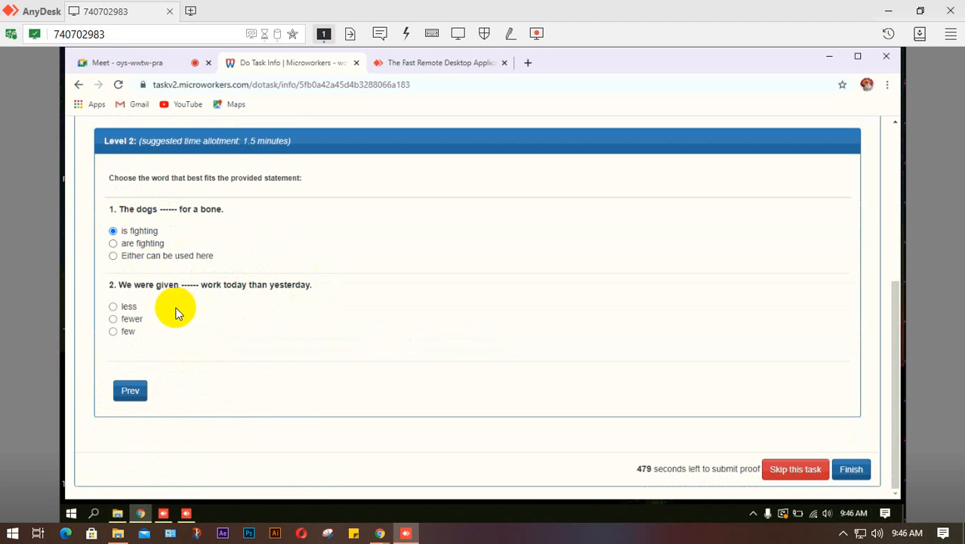
click(113, 320)
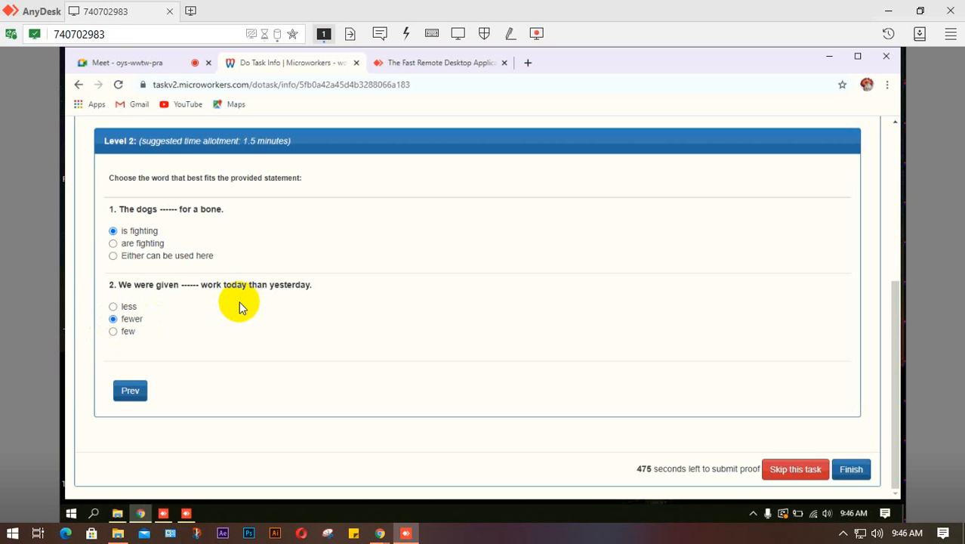
click(853, 469)
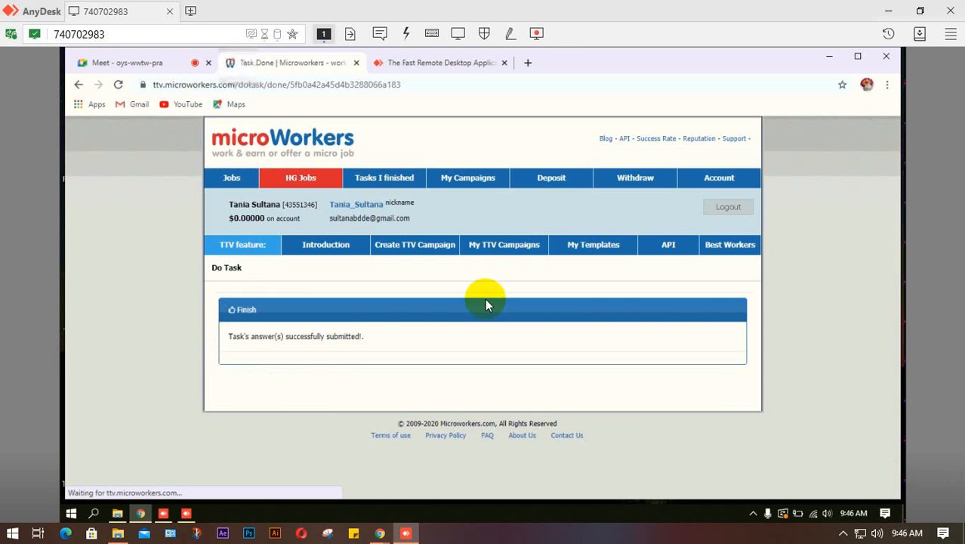
- Confirm the Admission Test Pass on the worker profile, reopen the jobs list, and minimize AnyDesk
click(360, 210)
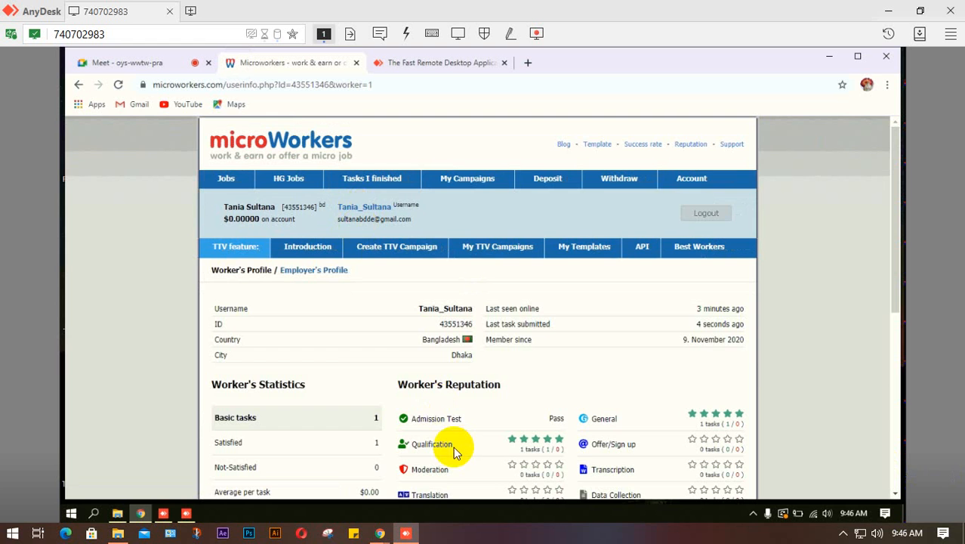
scroll(344, 312, down, 3)
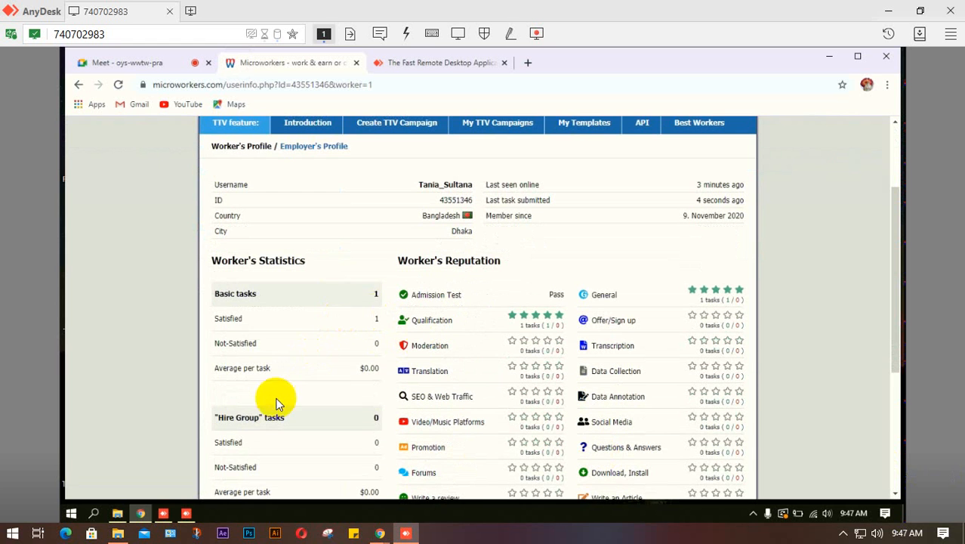
scroll(249, 388, up, 3)
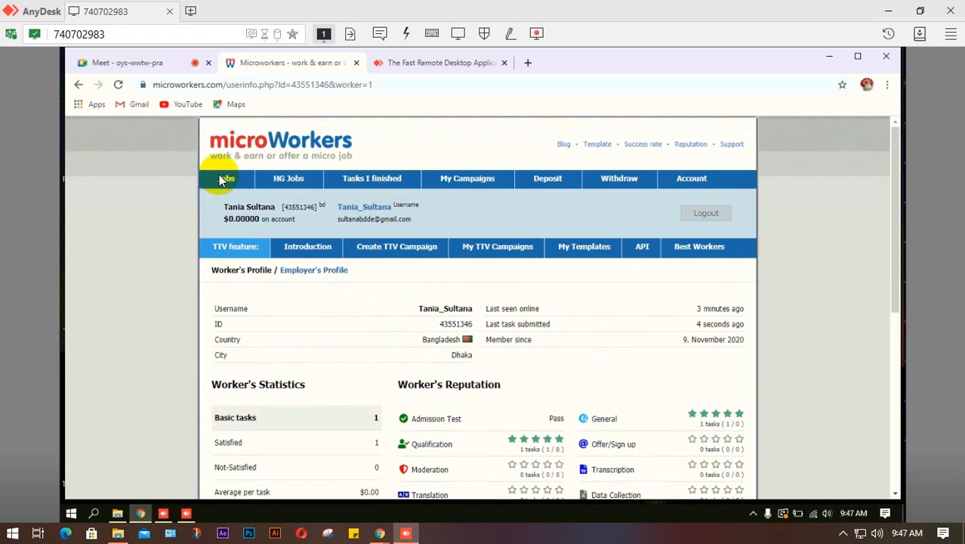
click(223, 180)
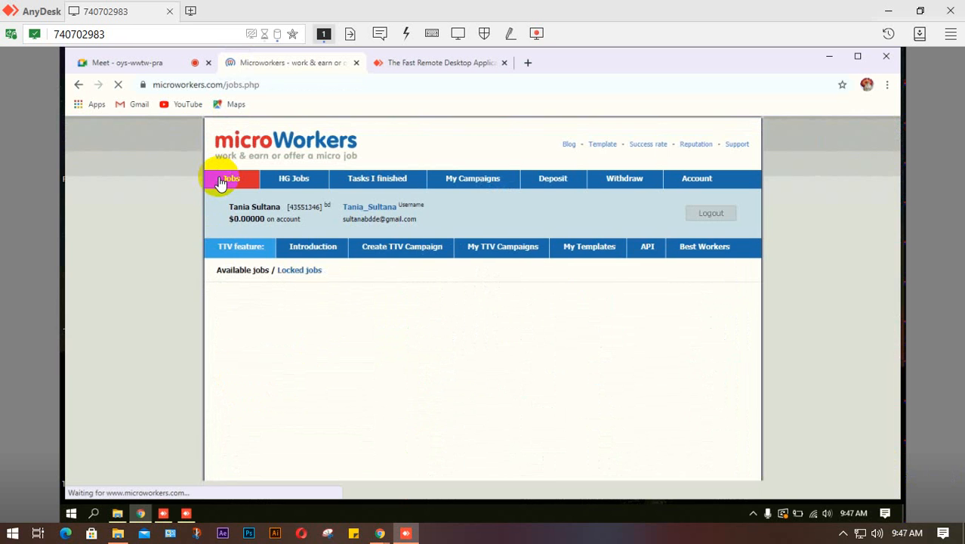
scroll(280, 328, down, 8)
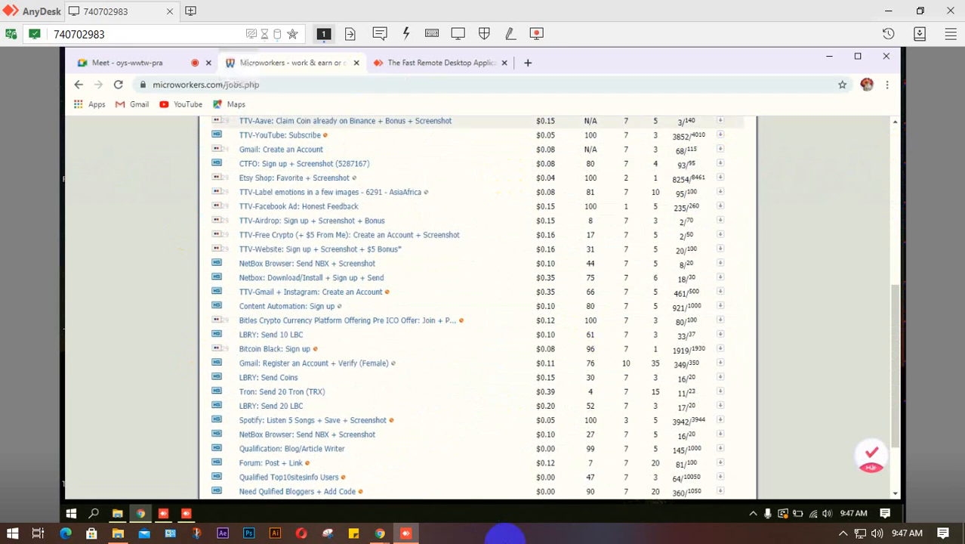
click(952, 10)
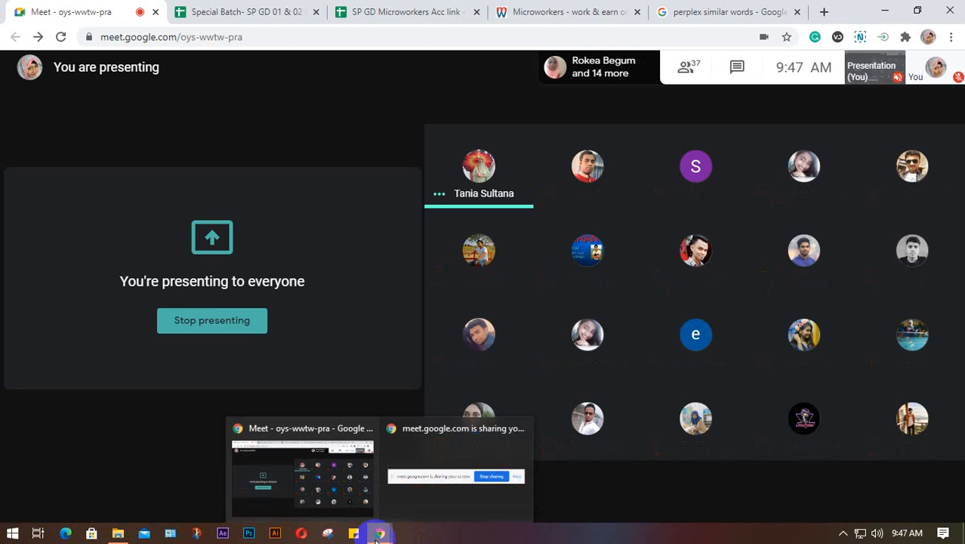
- Unmute the microphone in Google Meet and bring up File Explorer
click(427, 493)
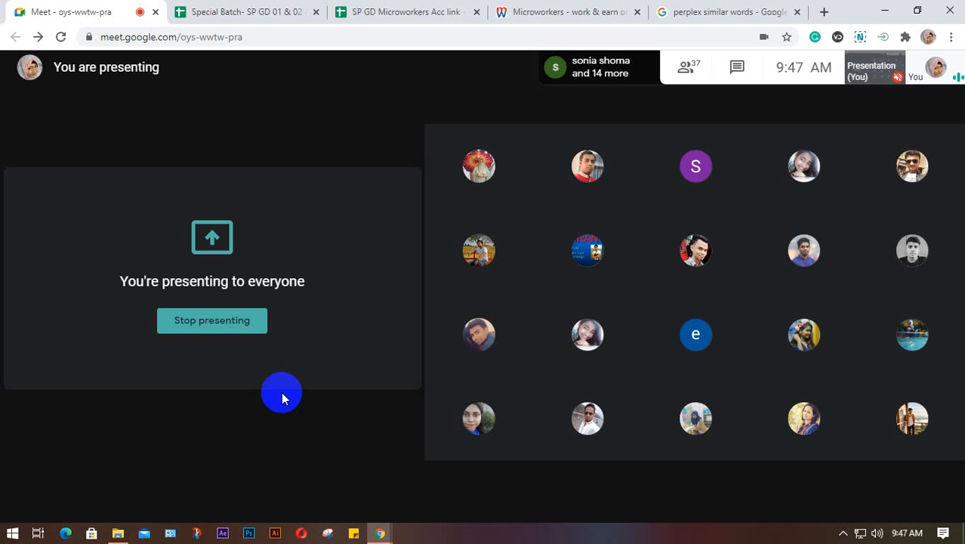
mouse_move(390, 446)
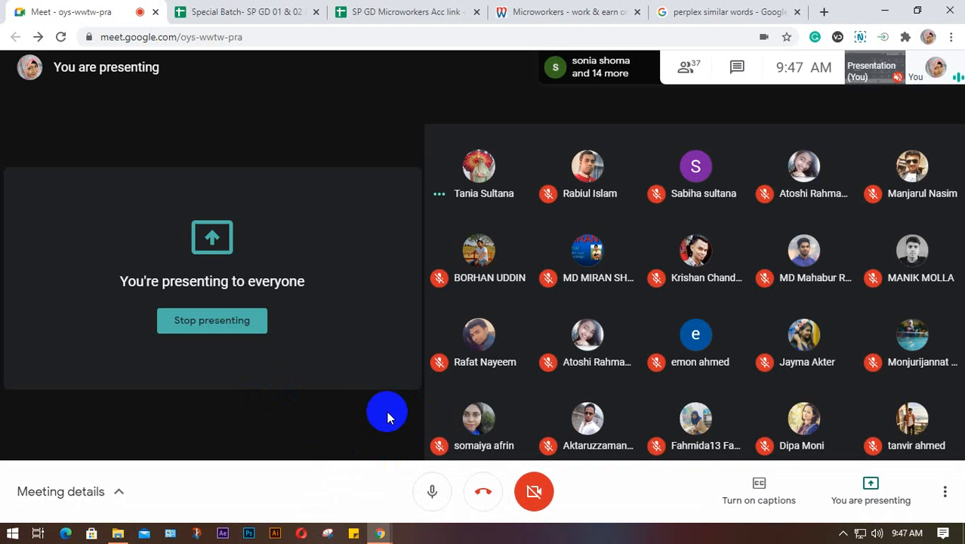
click(119, 535)
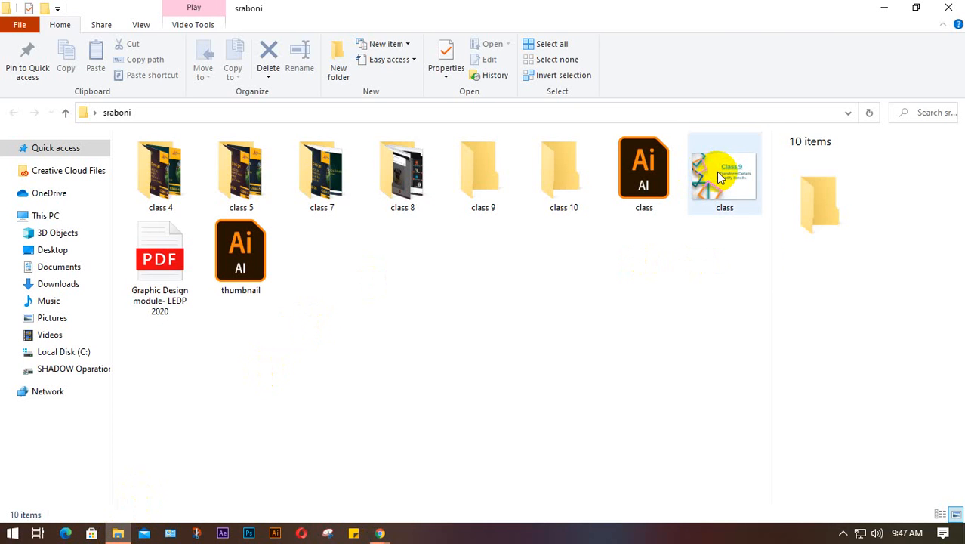
- View the class.png Class 9 slide in Photos, then close the viewer
click(720, 176)
double_click(718, 174)
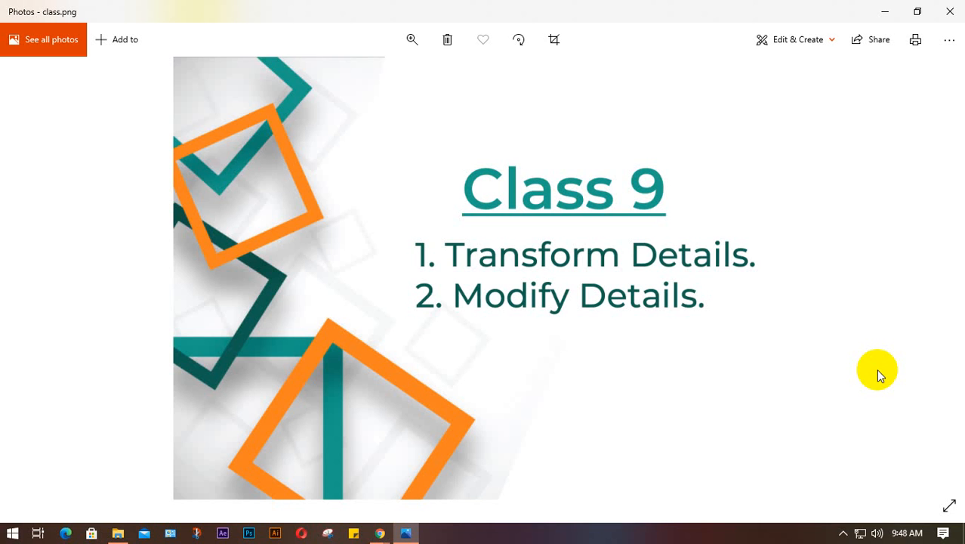
click(959, 7)
- Close the sraboni folder window and the perplex similar-words search tab
click(948, 8)
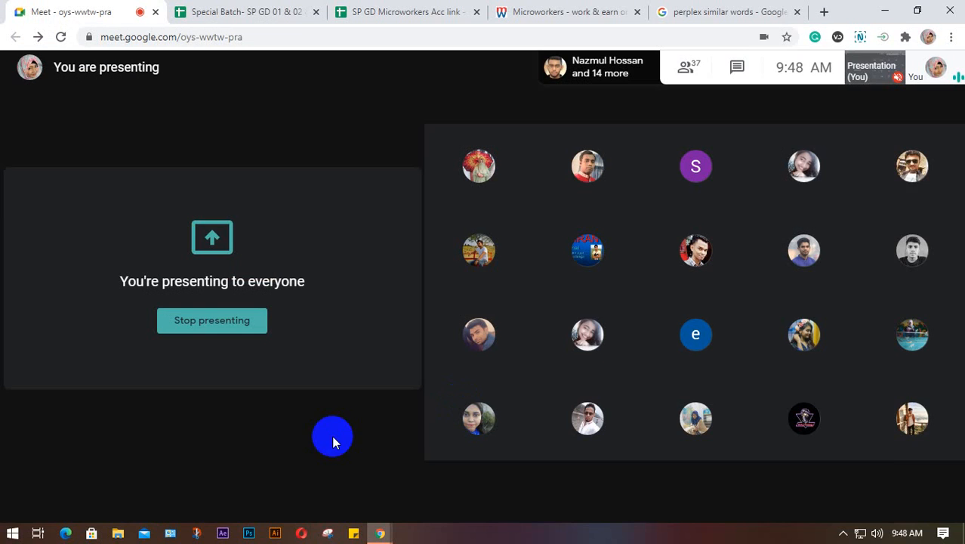
click(250, 533)
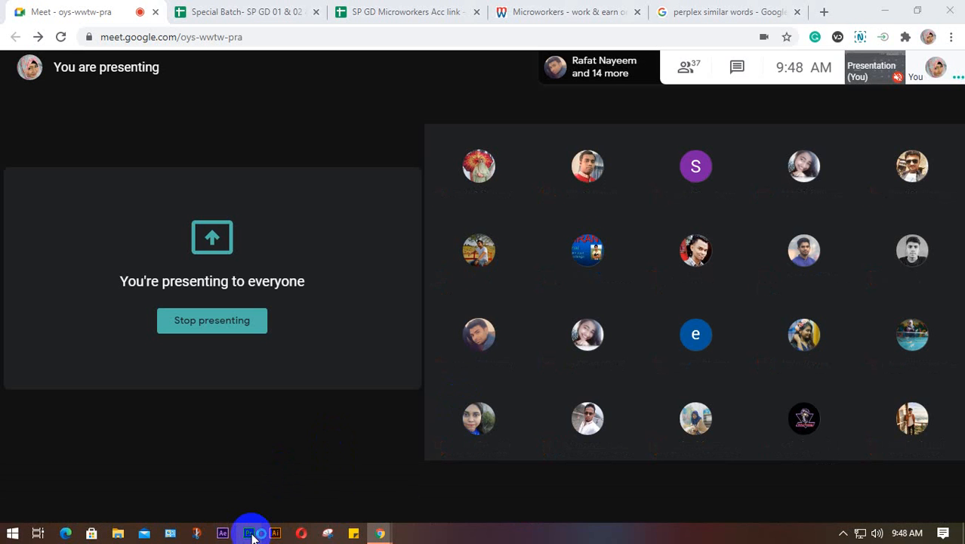
click(672, 316)
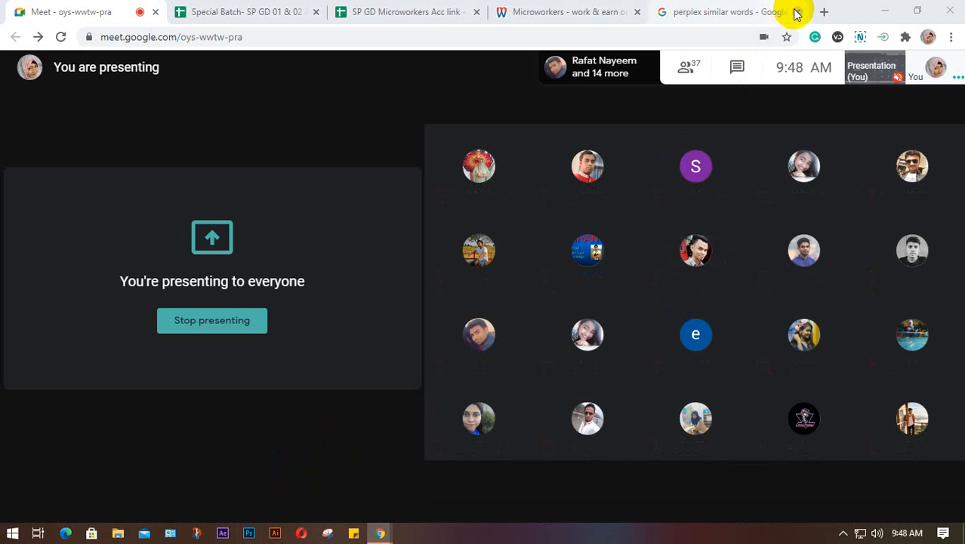
click(796, 12)
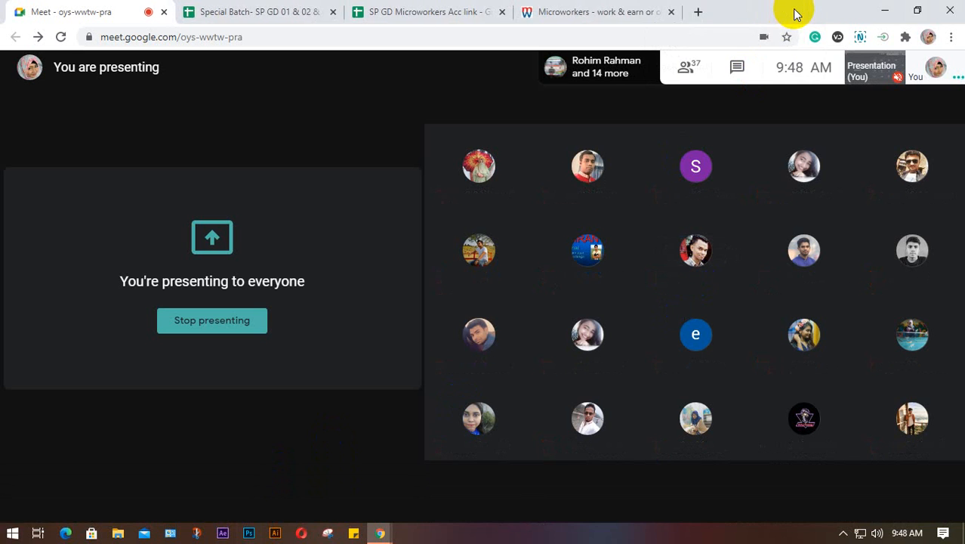
- Review the SP GD Microworkers Acc link sheet, then return to the Google Meet page
click(427, 9)
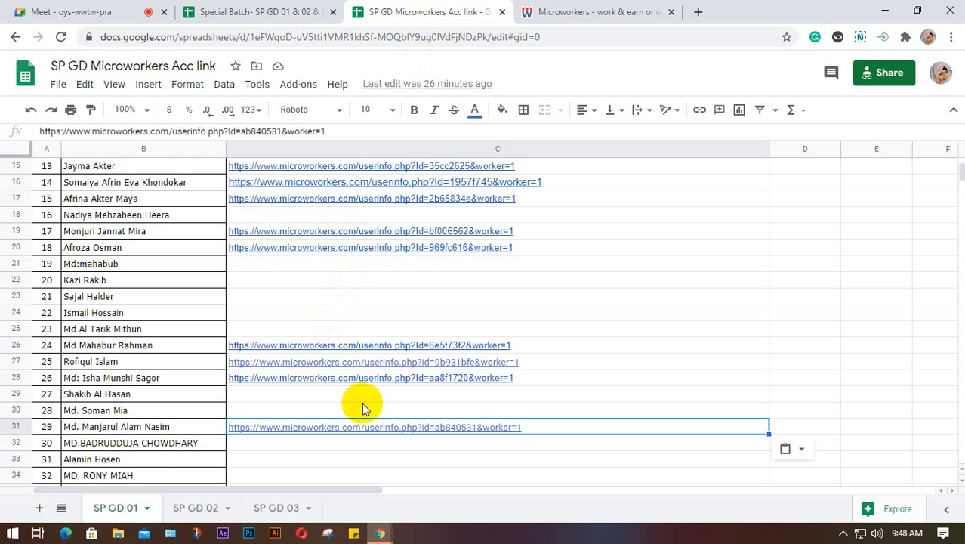
scroll(363, 459, down, 4)
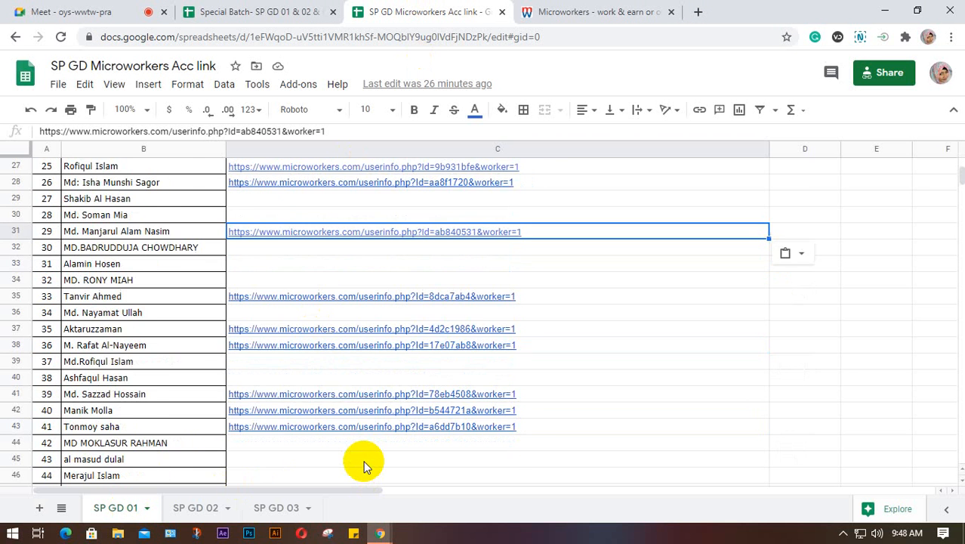
scroll(370, 461, down, 5)
scroll(313, 424, up, 2)
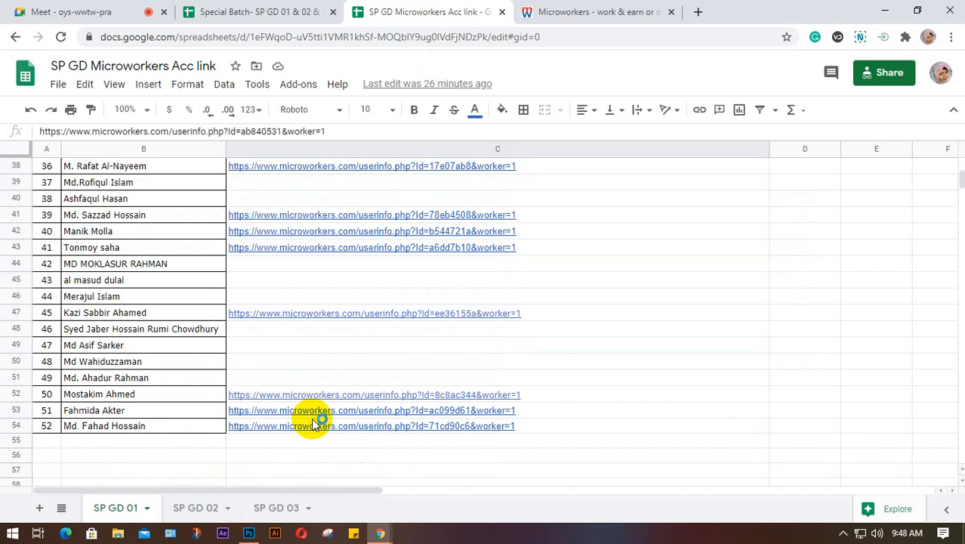
scroll(314, 425, up, 2)
scroll(290, 392, down, 2)
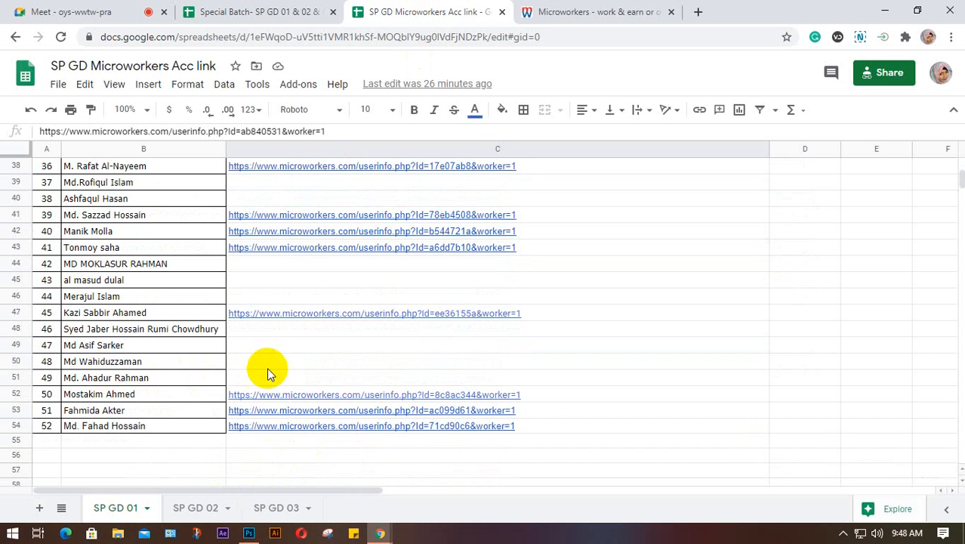
scroll(289, 369, up, 3)
scroll(289, 367, up, 9)
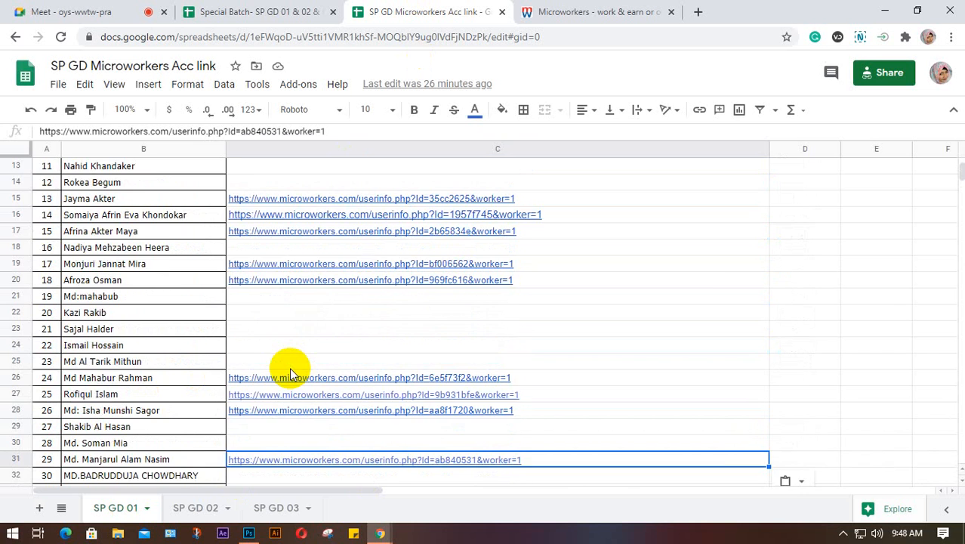
click(74, 11)
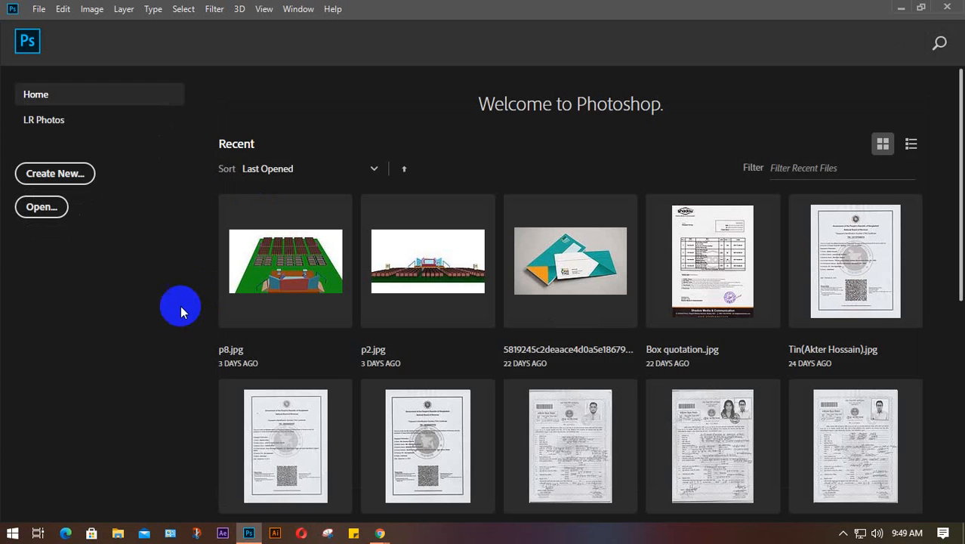
- Create a new document named 'class 9' in inches: width 7, height 5, resolution 300
click(69, 177)
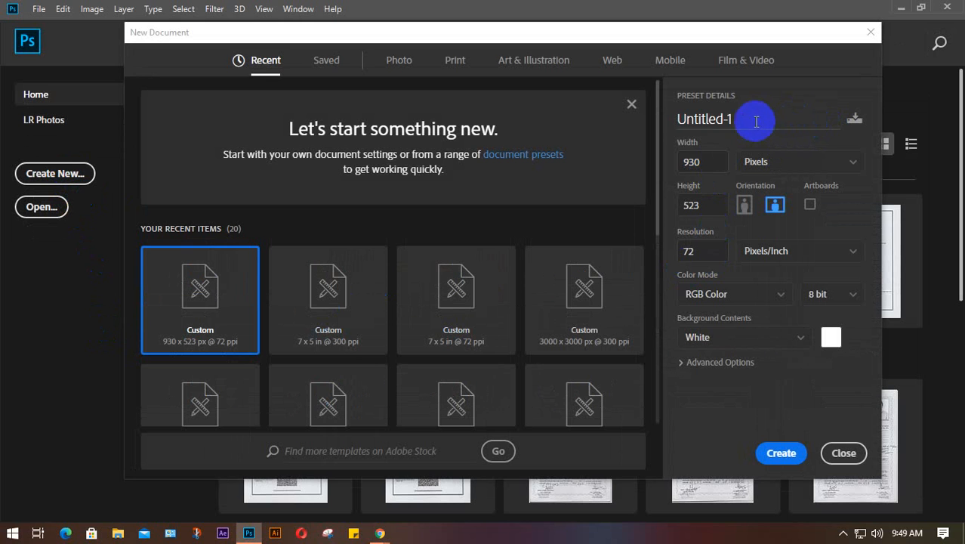
drag(753, 121, 681, 121)
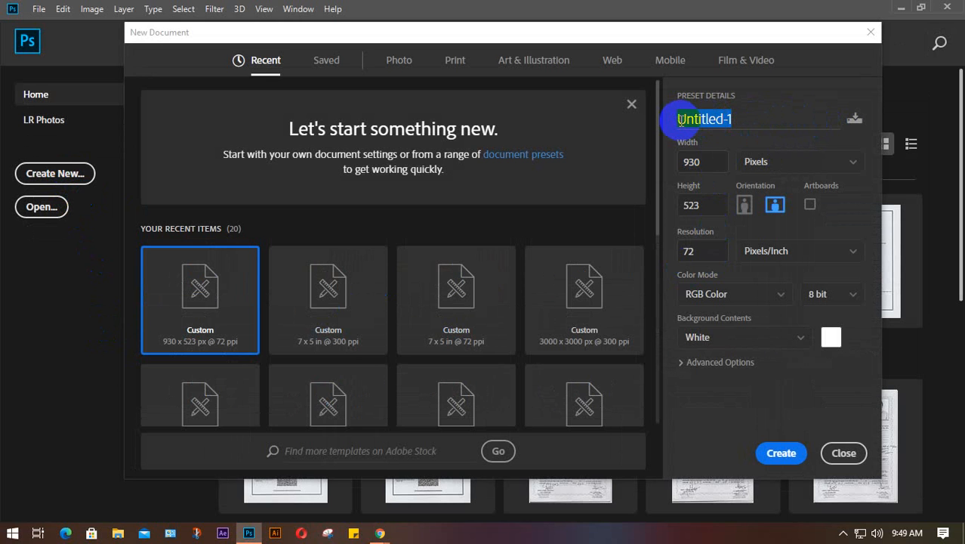
text(class)
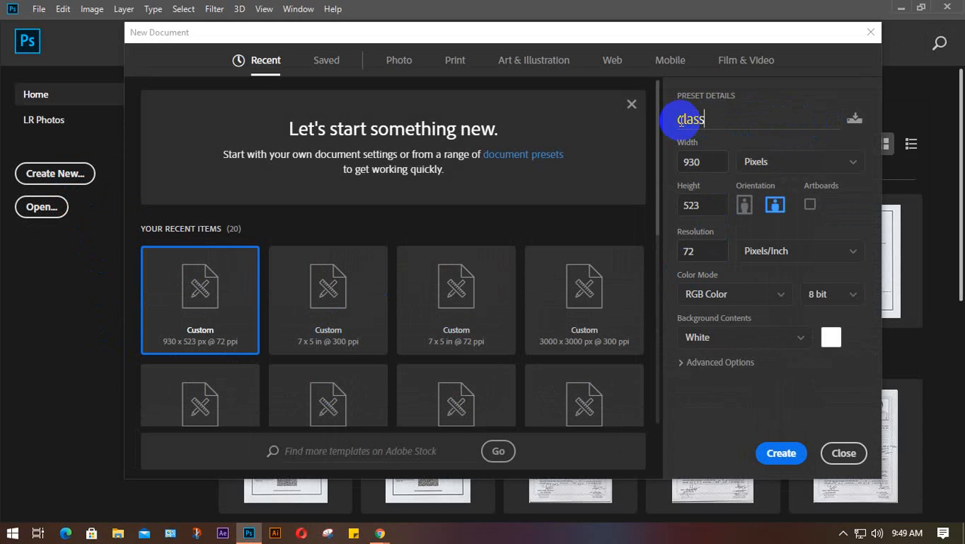
text( 9)
click(833, 163)
click(780, 214)
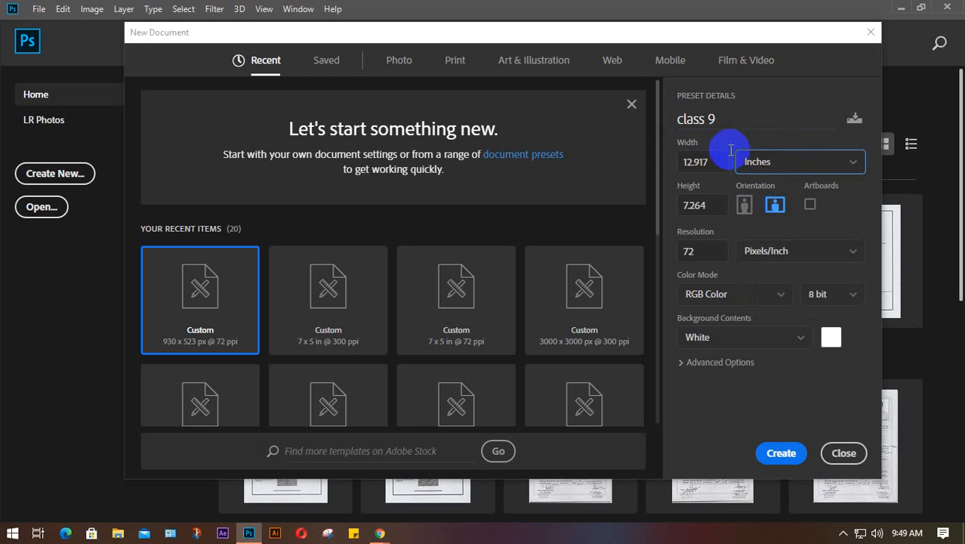
drag(711, 161, 679, 166)
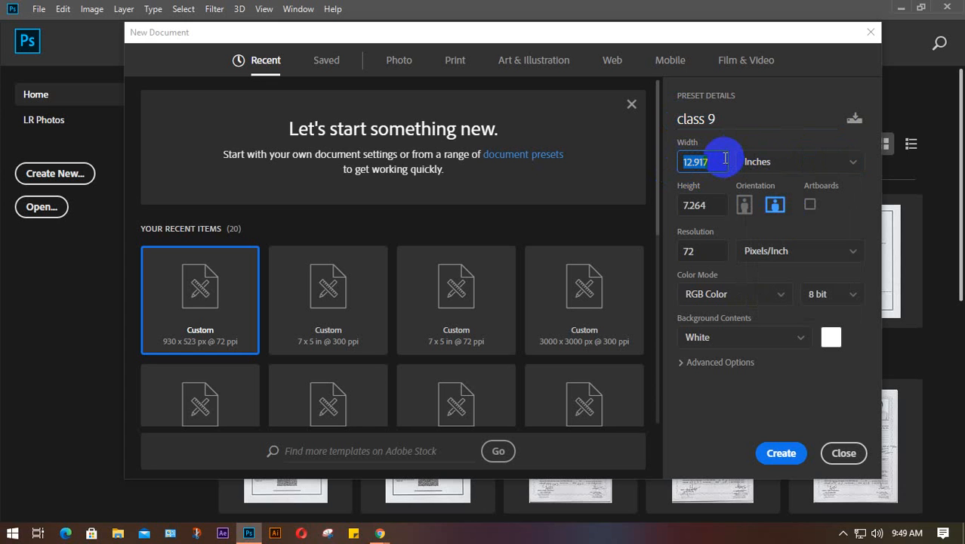
text(7)
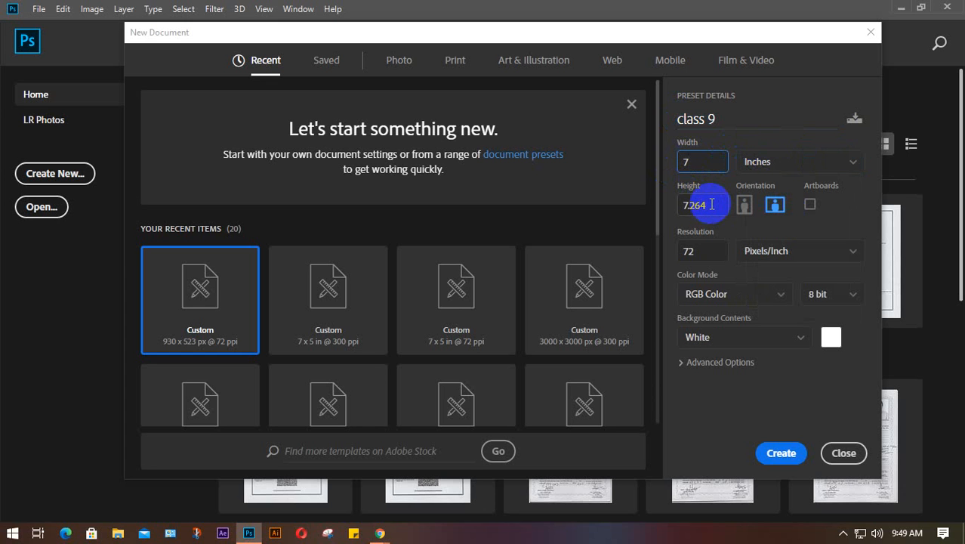
drag(710, 204, 679, 205)
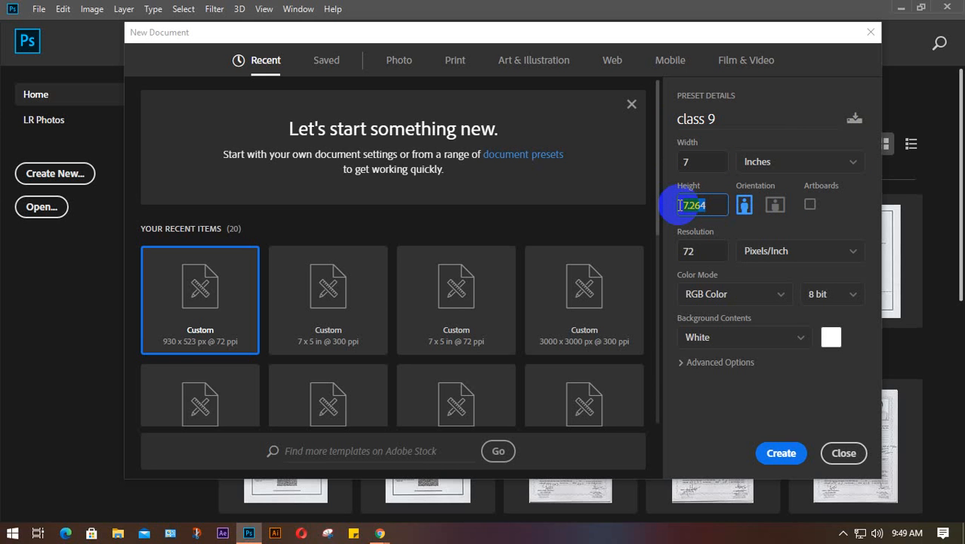
text(5)
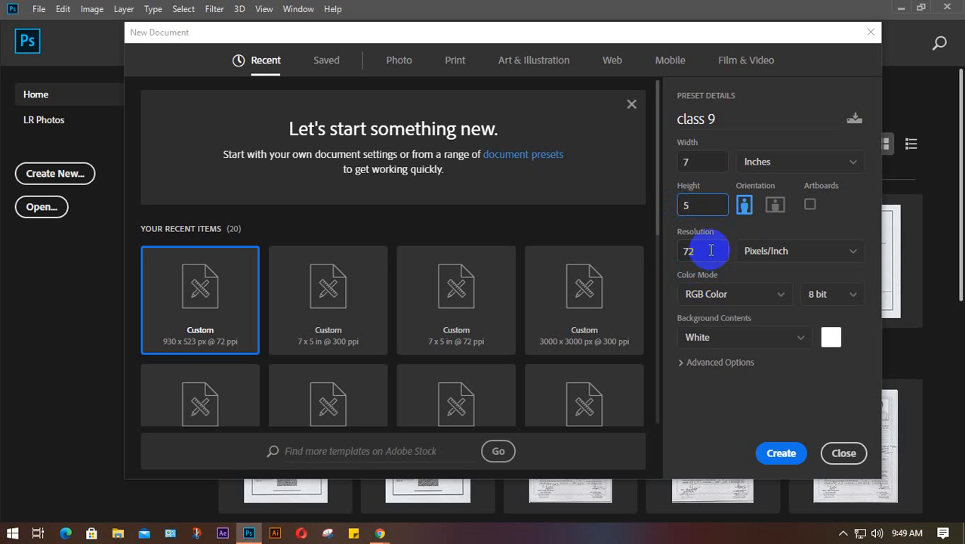
drag(710, 250, 656, 254)
text(300)
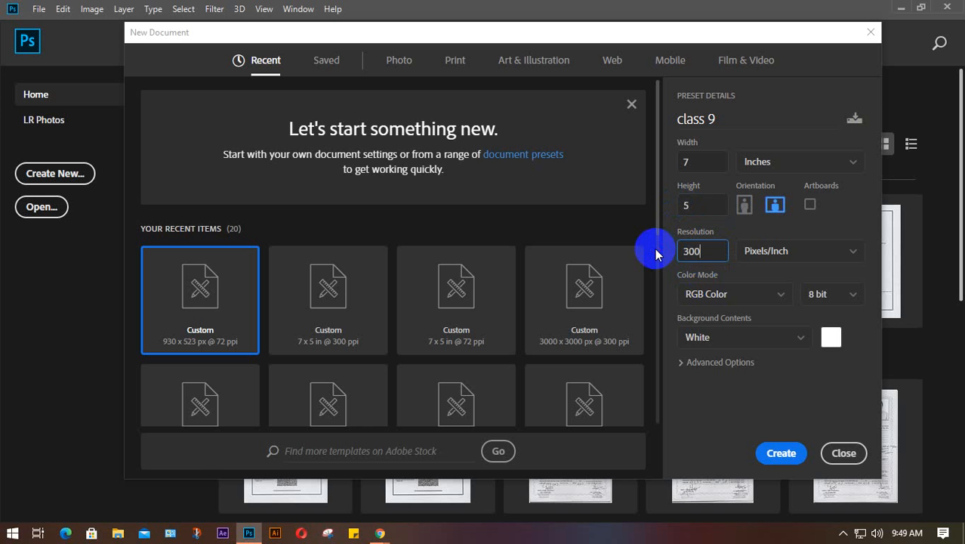
key(Return)
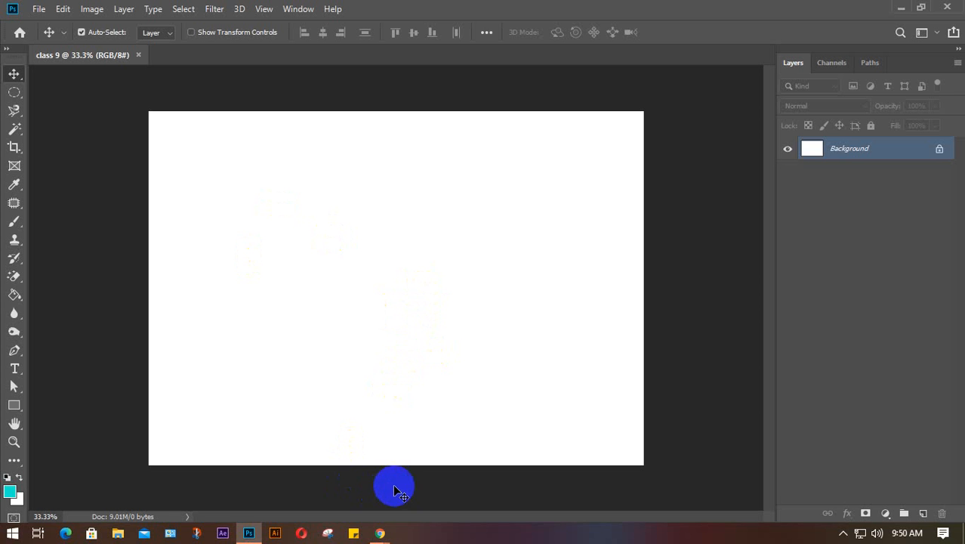
- Browse the SHADOW Operation Team drive's stage, Birthday, photo booth and edit image folders
click(118, 533)
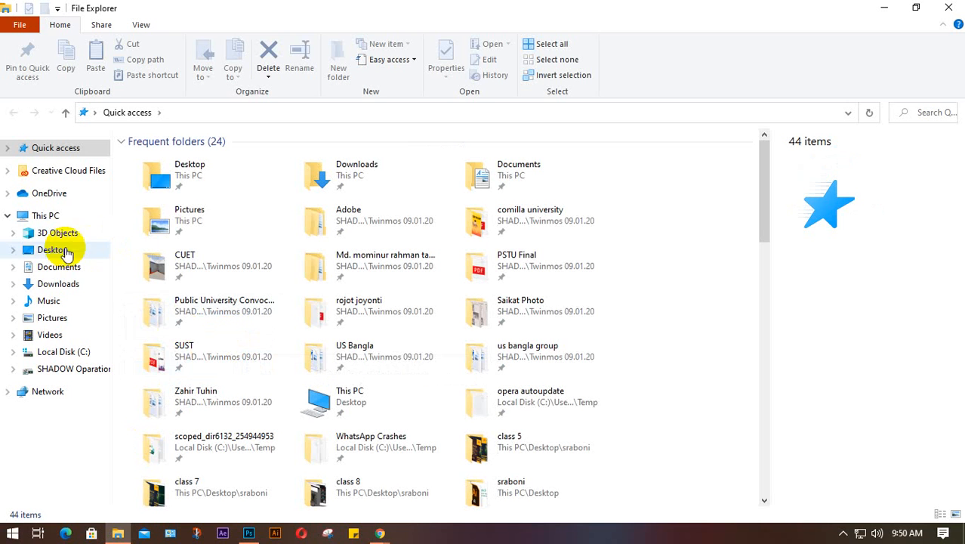
click(64, 373)
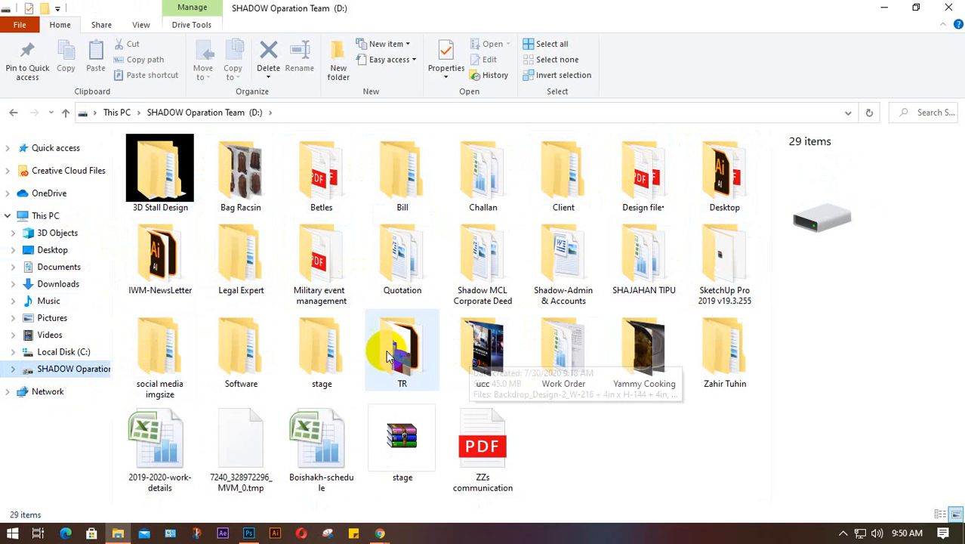
double_click(327, 363)
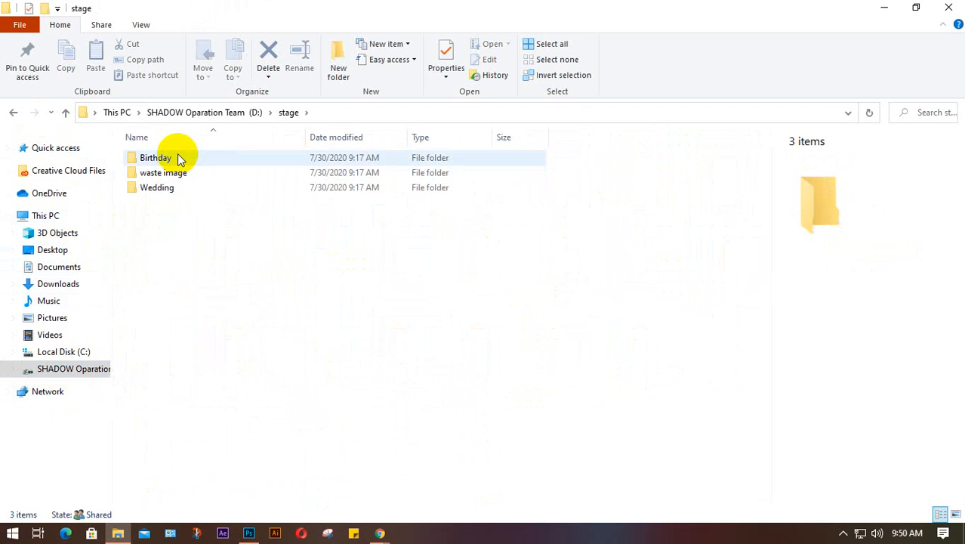
double_click(178, 159)
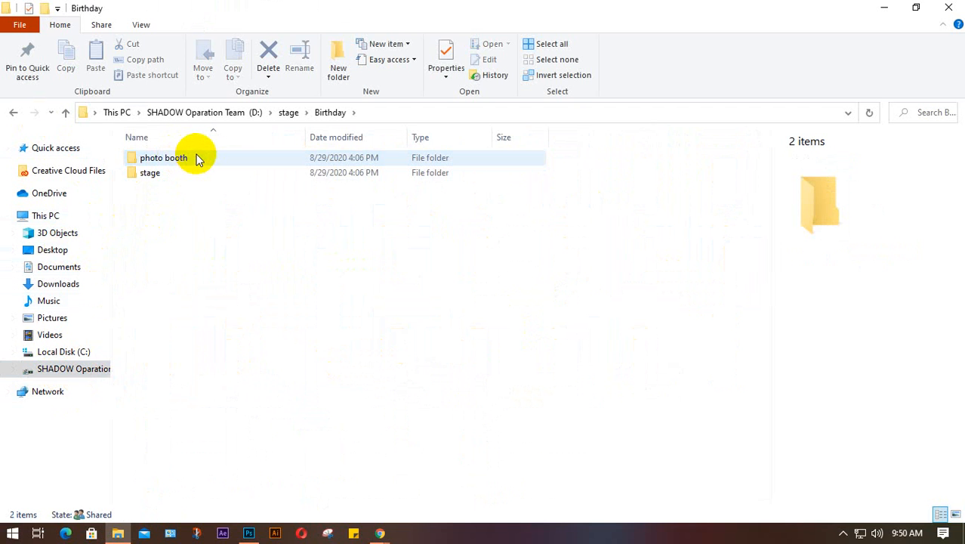
click(196, 157)
double_click(196, 157)
double_click(200, 156)
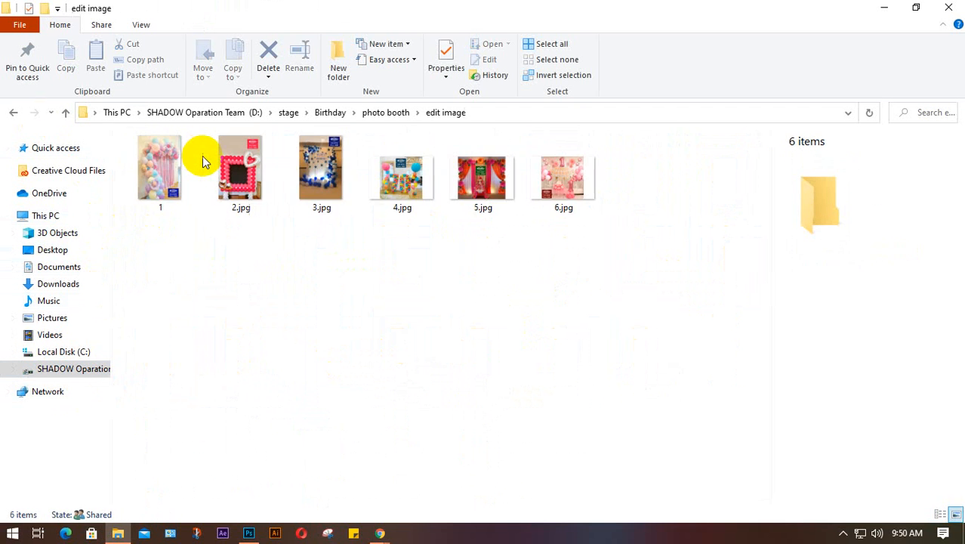
click(13, 112)
click(13, 111)
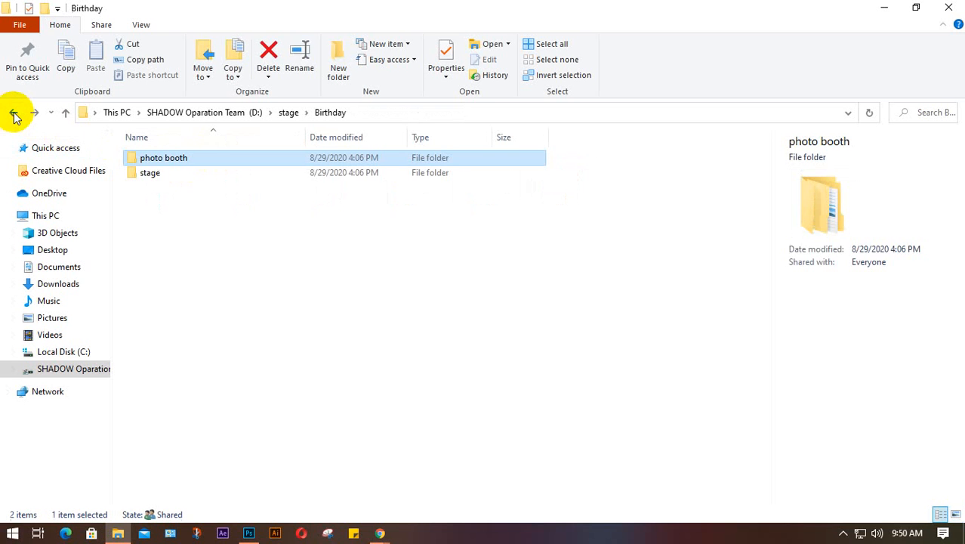
double_click(214, 173)
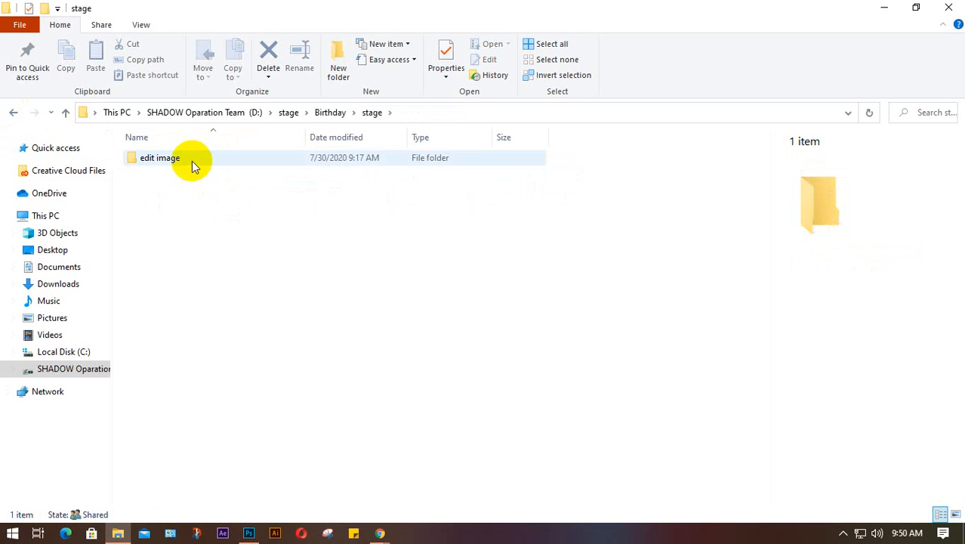
click(13, 111)
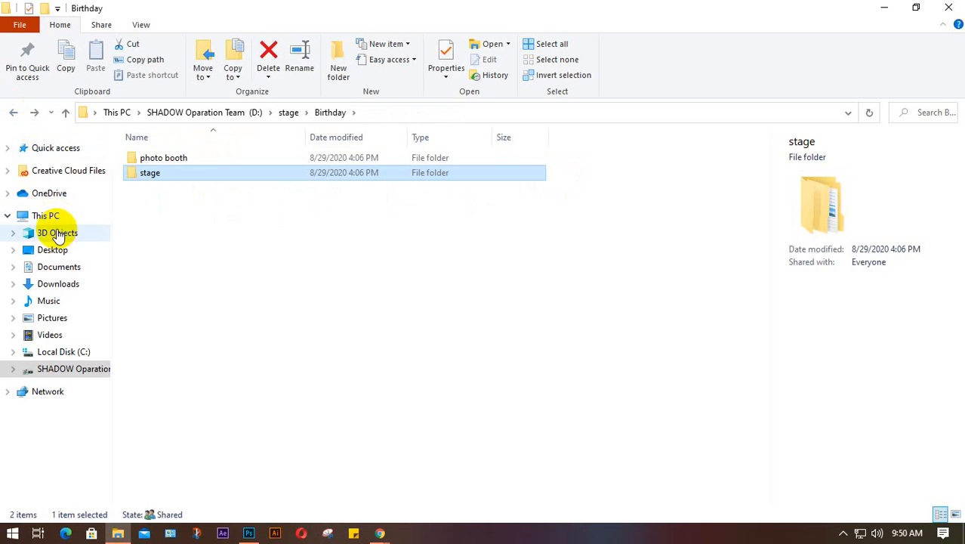
- Look through the Desktop and Downloads folders, then close File Explorer
click(55, 250)
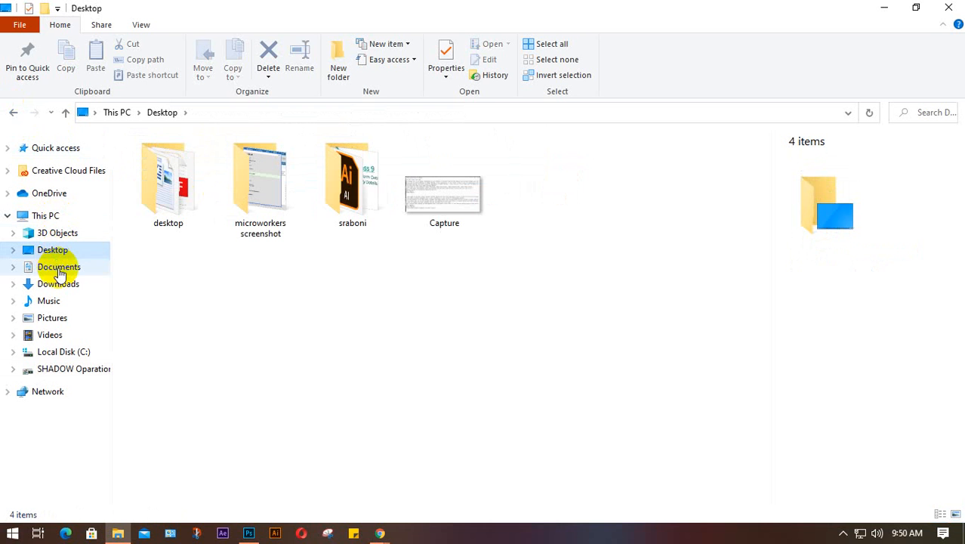
click(58, 285)
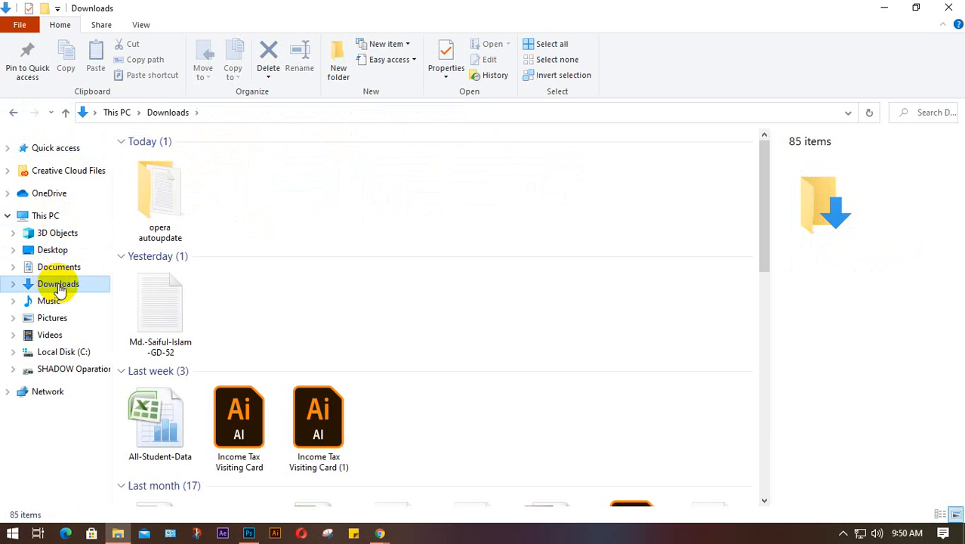
scroll(542, 277, down, 5)
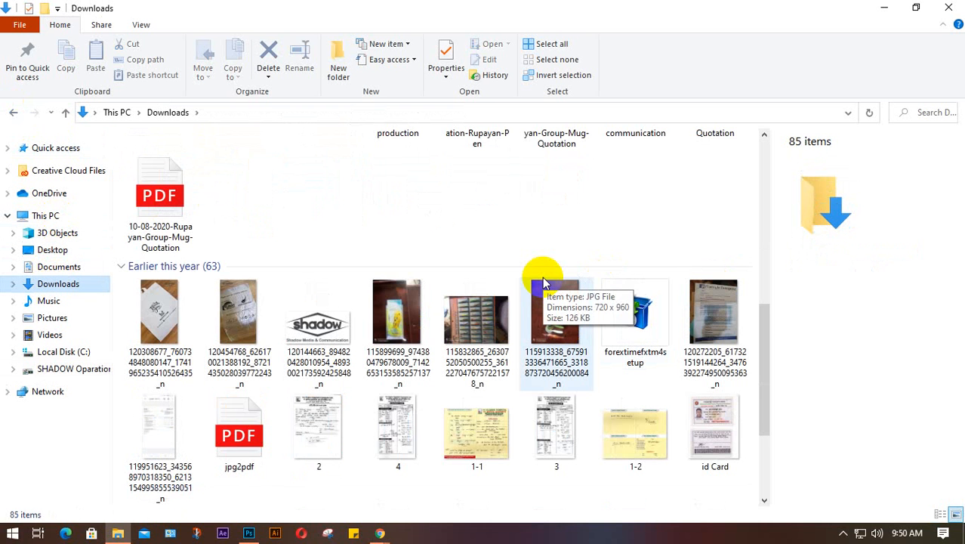
scroll(542, 277, down, 5)
scroll(542, 281, down, 3)
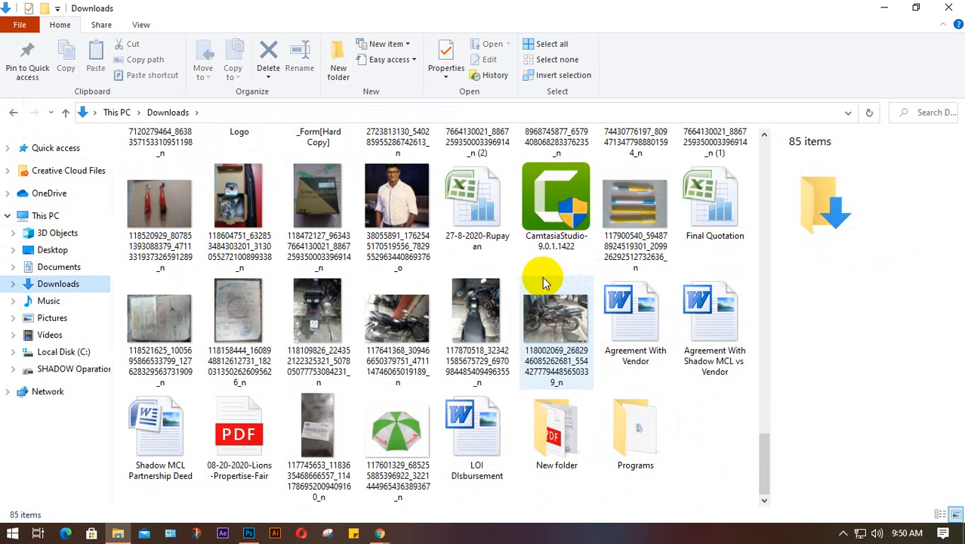
scroll(551, 355, up, 15)
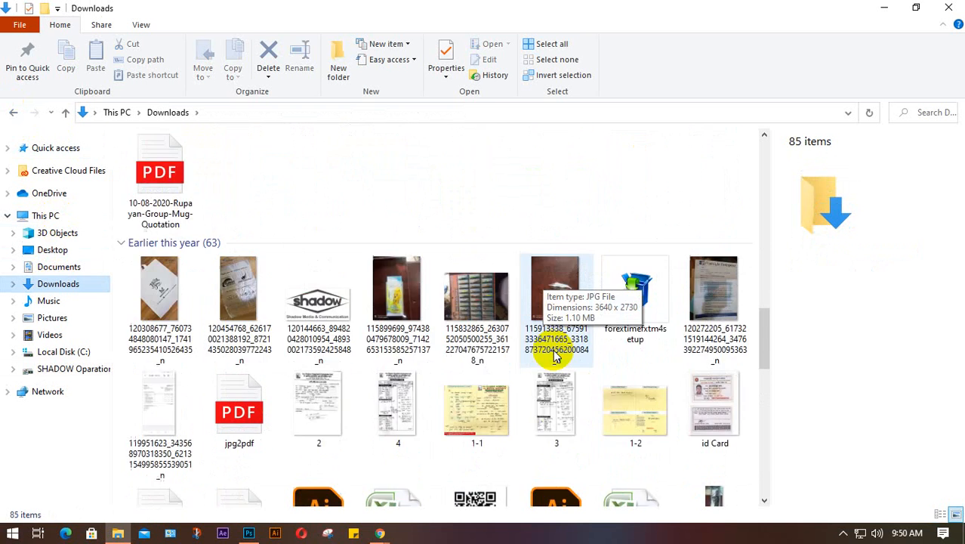
click(948, 7)
- Bring Chrome forward and open a new blank tab
mouse_move(379, 526)
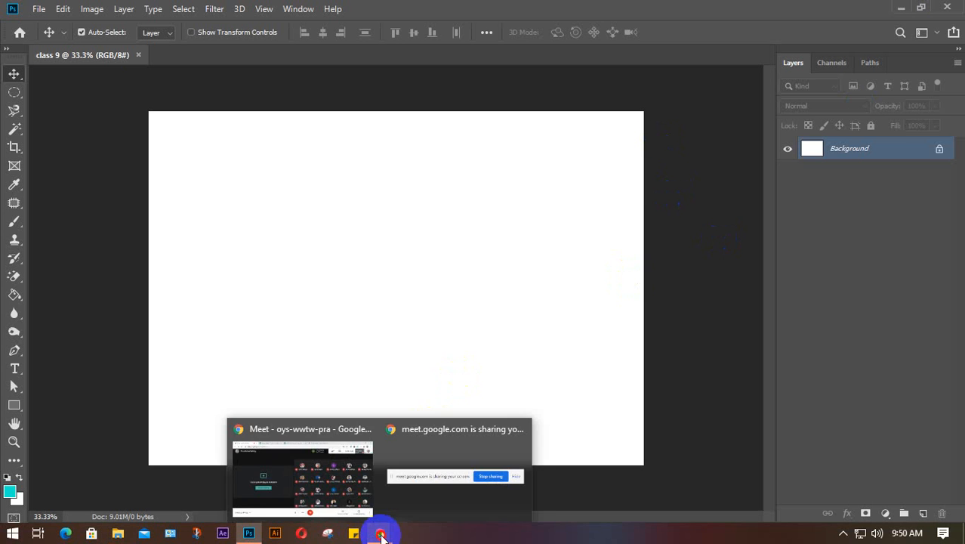
click(302, 478)
click(696, 11)
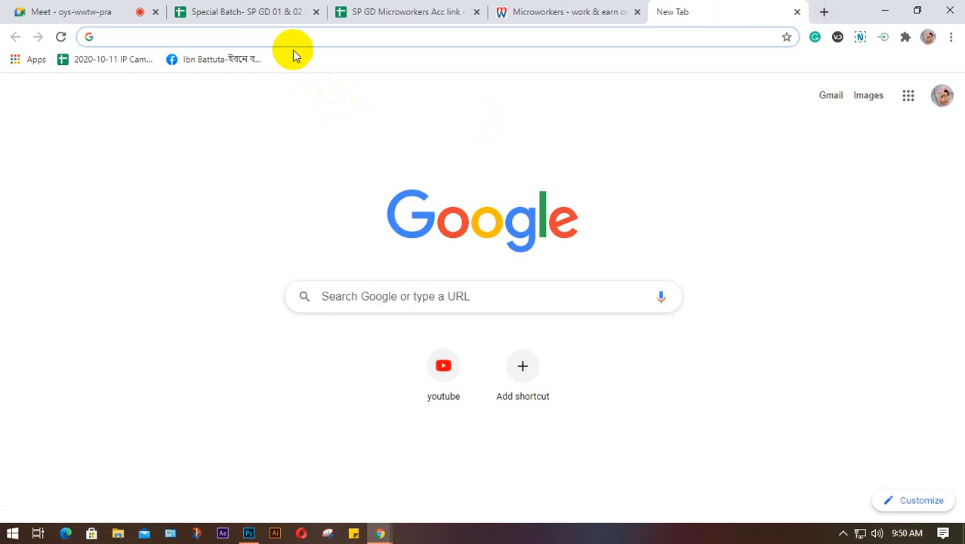
- Search Google Images for 'cute baby girl image hd'
text(u)
key(BackSpace)
text(cute gi)
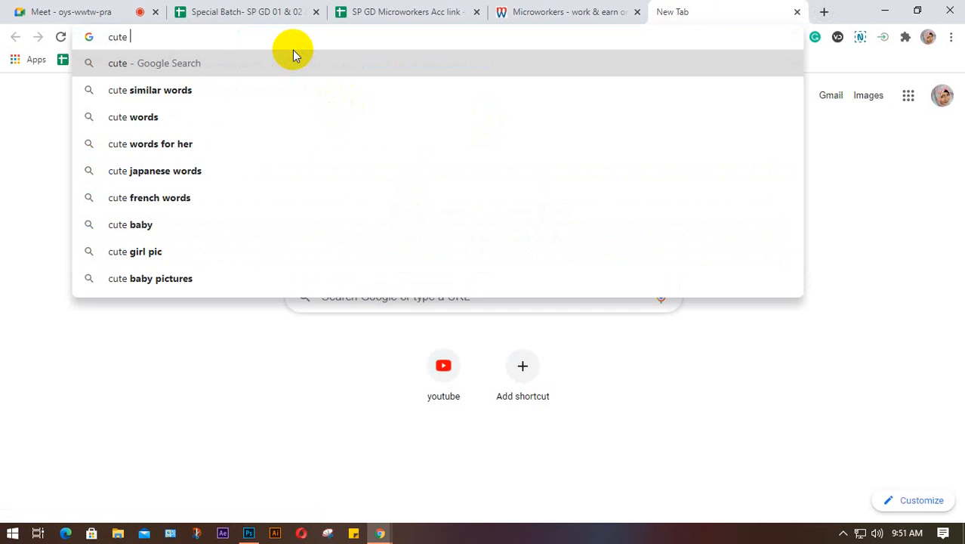
text(rl)
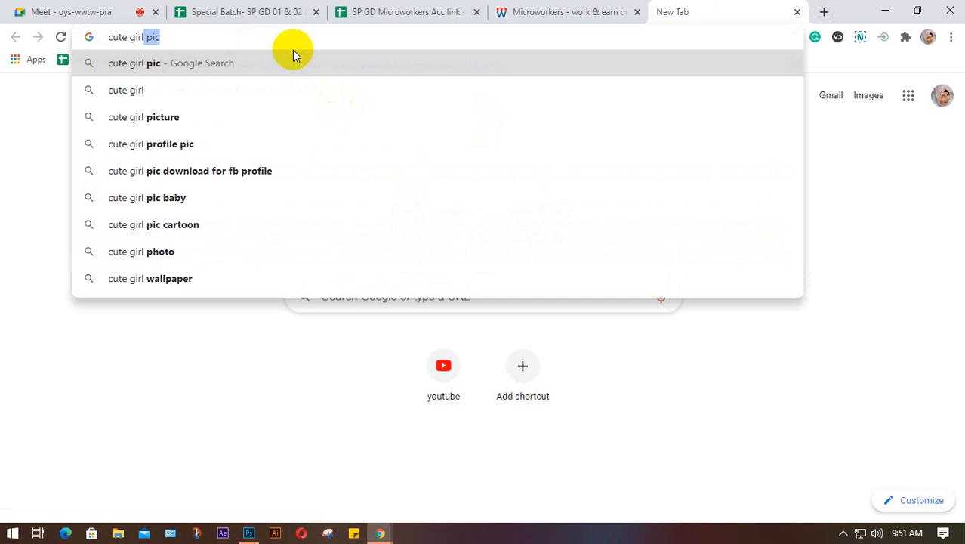
text( im)
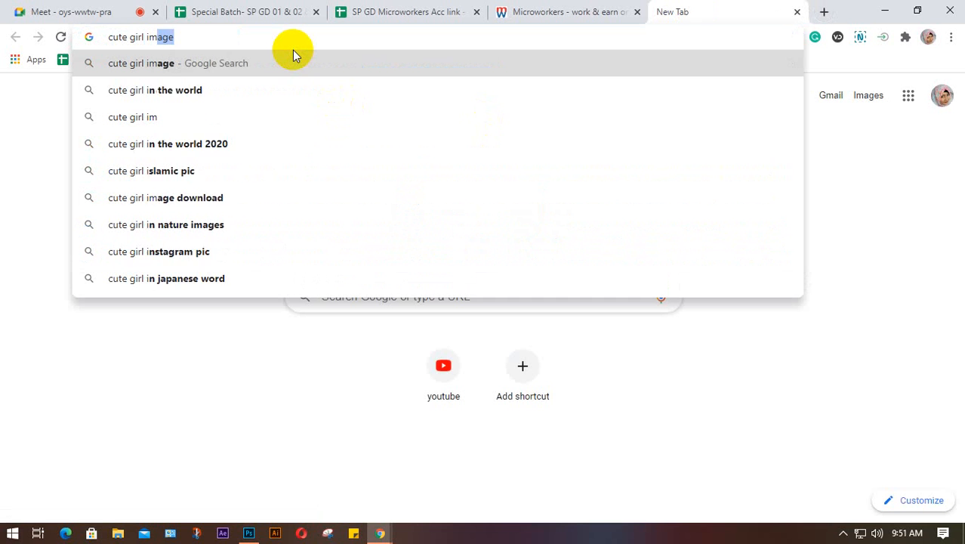
text(age )
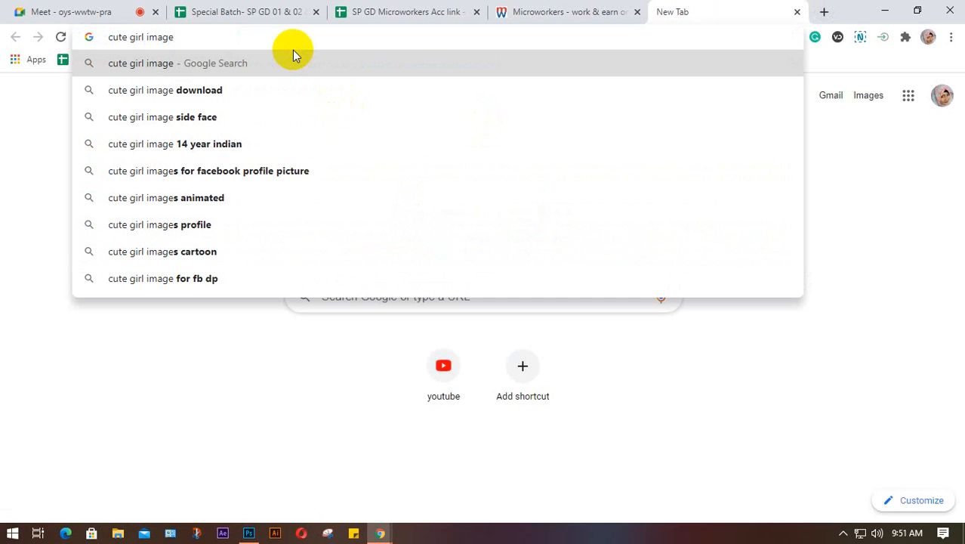
text(hd)
key(Return)
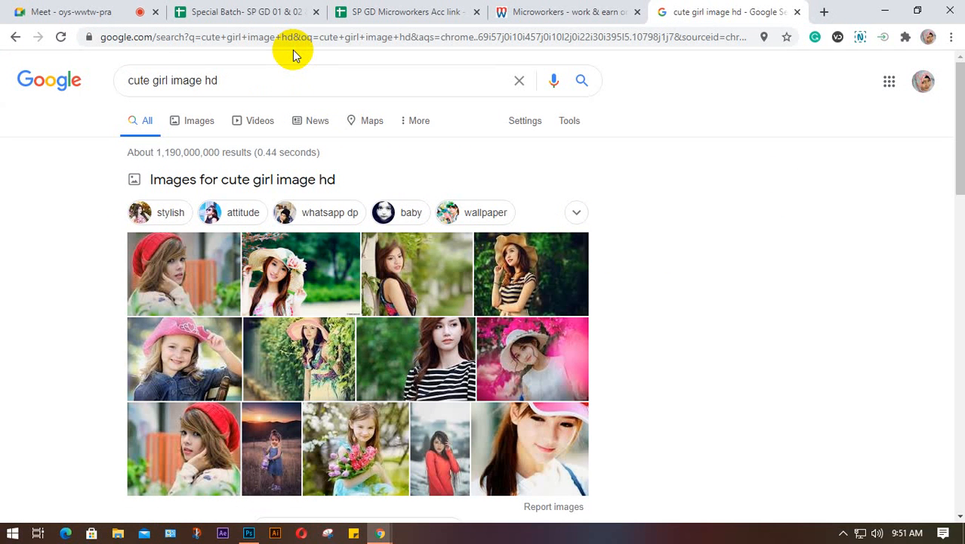
click(152, 80)
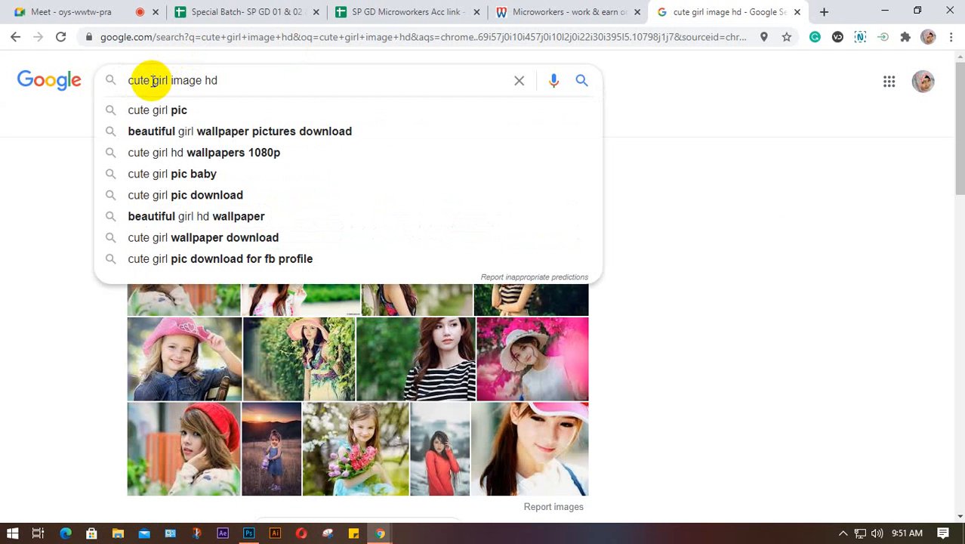
text(baby)
key(Return)
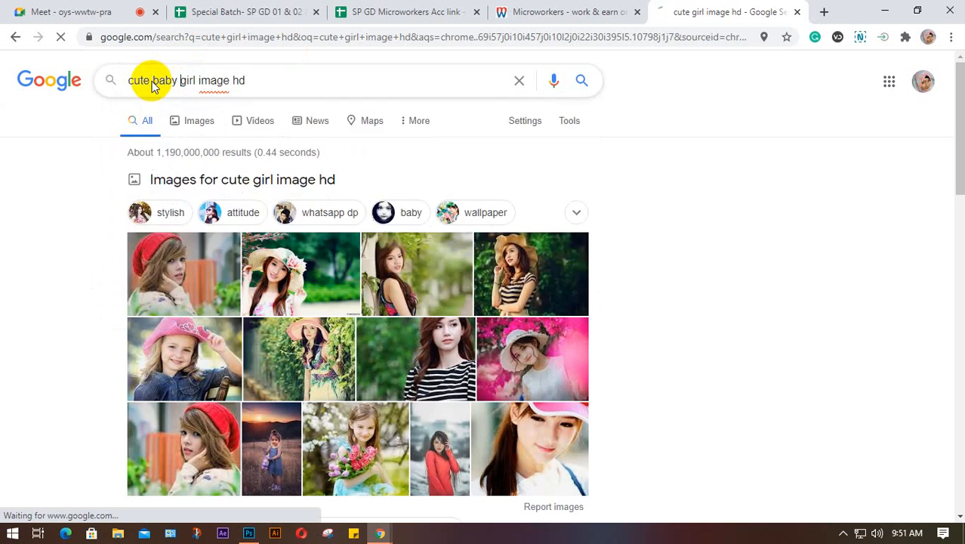
click(194, 123)
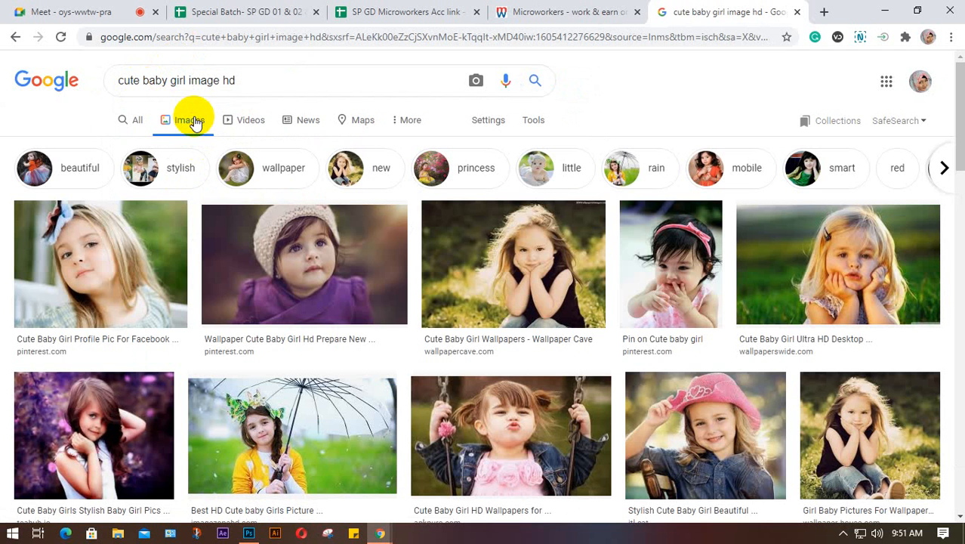
- Copy the purple-hat baby photo to the clipboard
click(316, 243)
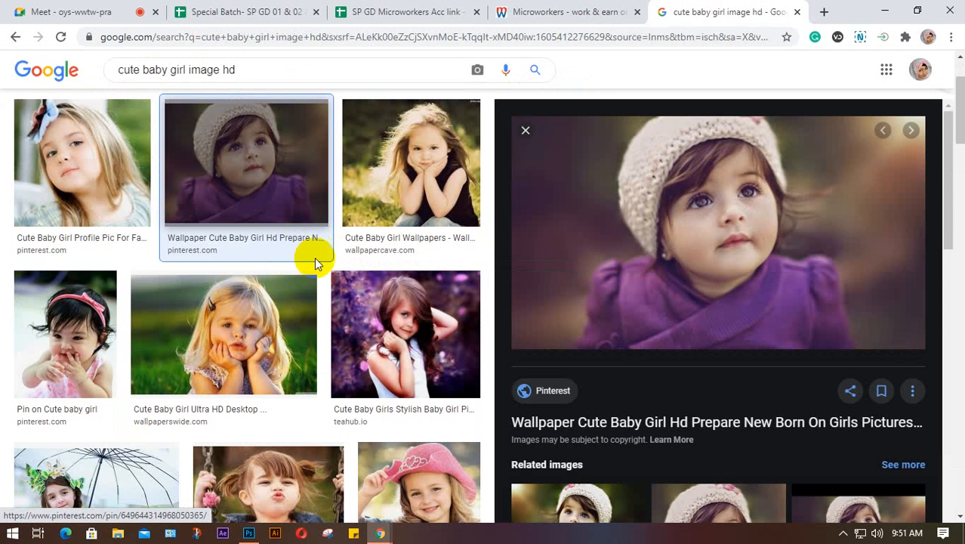
right_click(728, 206)
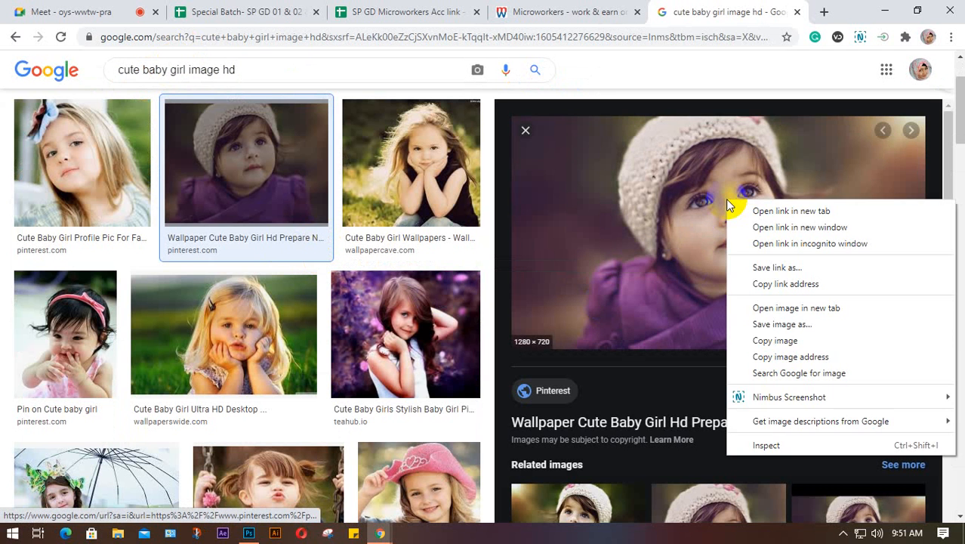
click(759, 343)
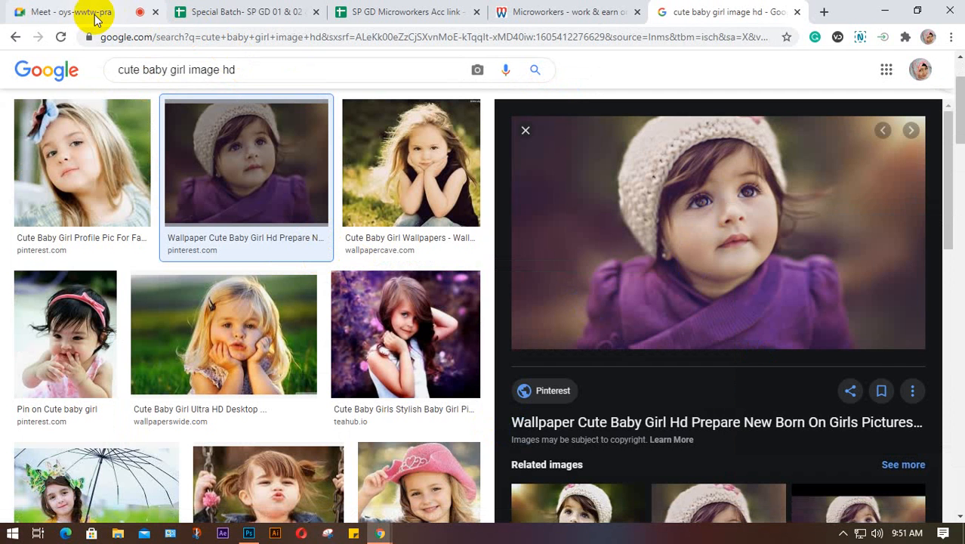
- Paste the copied baby photo onto the class 9 canvas as Layer 1
click(250, 533)
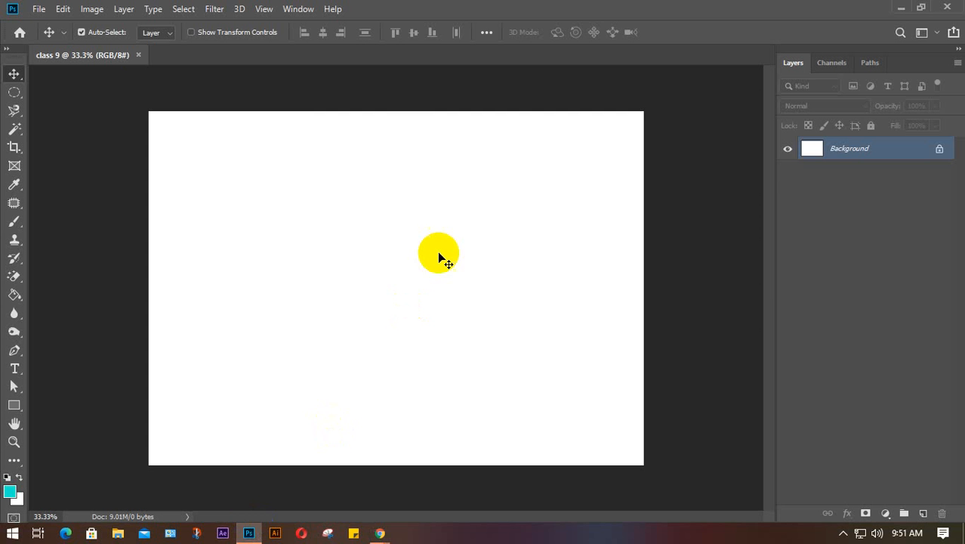
key(ctrl+v)
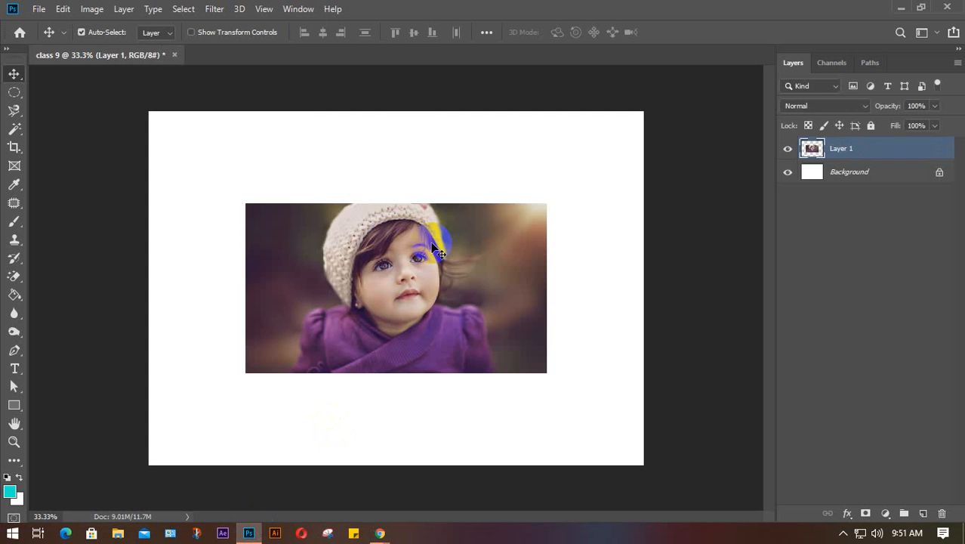
click(431, 275)
mouse_move(432, 277)
mouse_down()
mouse_move(423, 260)
mouse_move(429, 276)
mouse_up()
- Duplicate it to Layer 1 copy and hide the original Layer 1
key(ctrl+j)
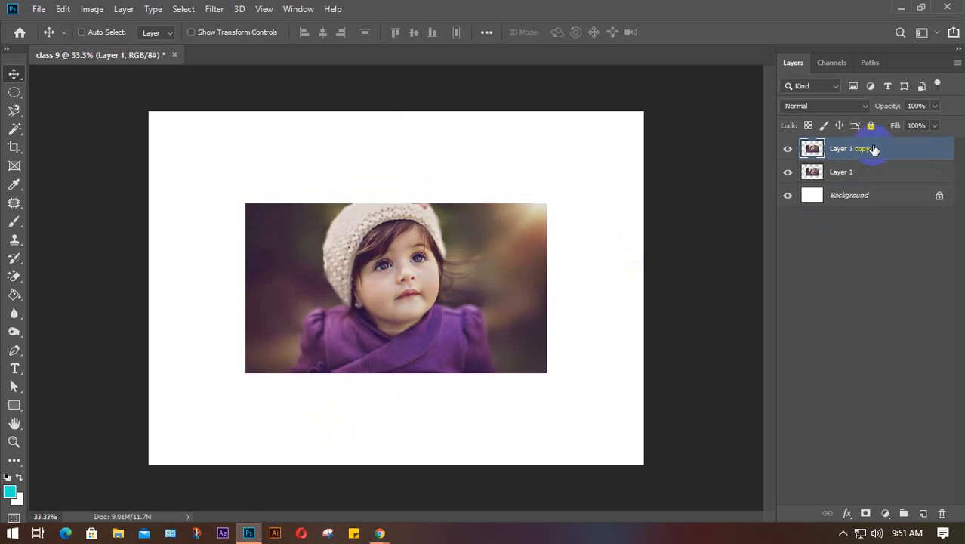
click(787, 172)
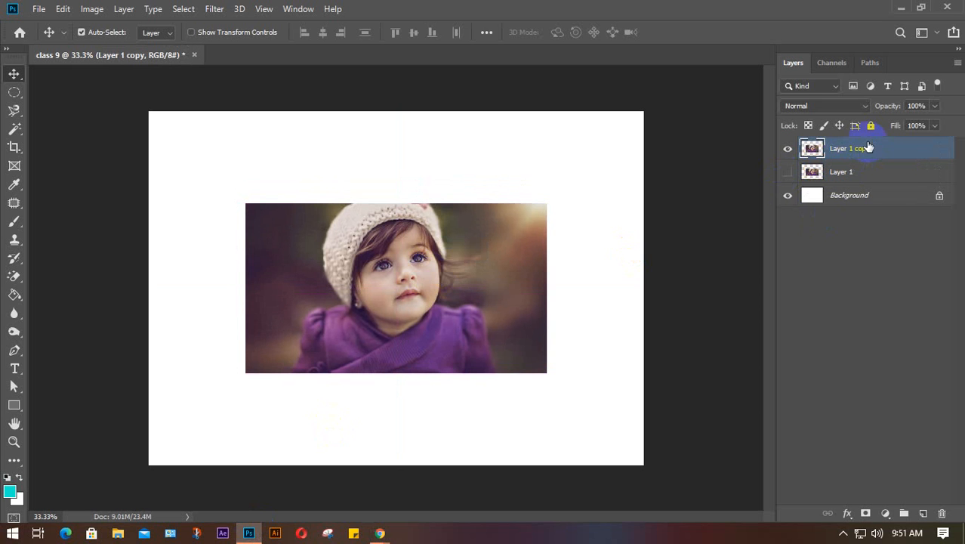
mouse_move(424, 274)
mouse_down()
mouse_move(420, 254)
mouse_move(420, 277)
mouse_up()
- Scale Layer 1 copy to about 111.74%, undo the stray rotation, and commit the transform
key(ctrl+t)
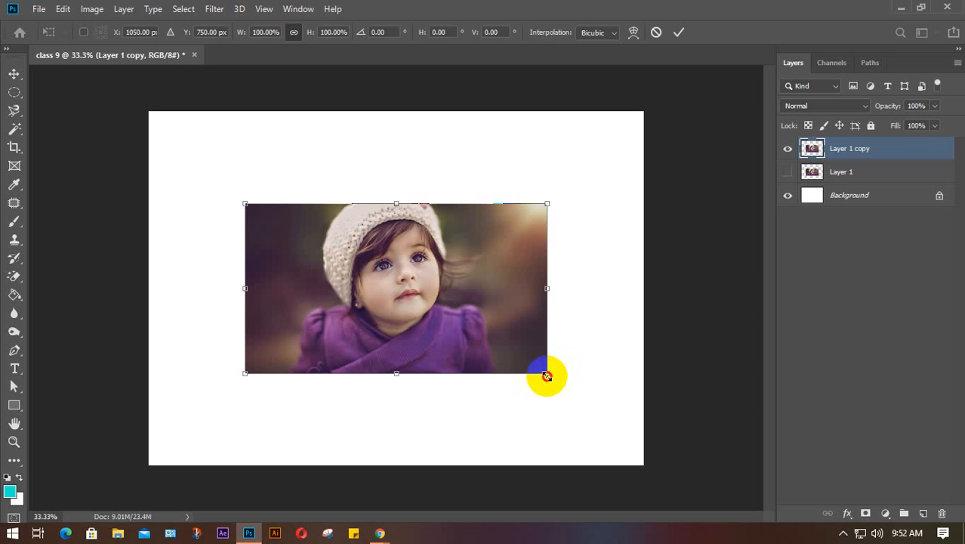
drag(549, 377, 535, 356)
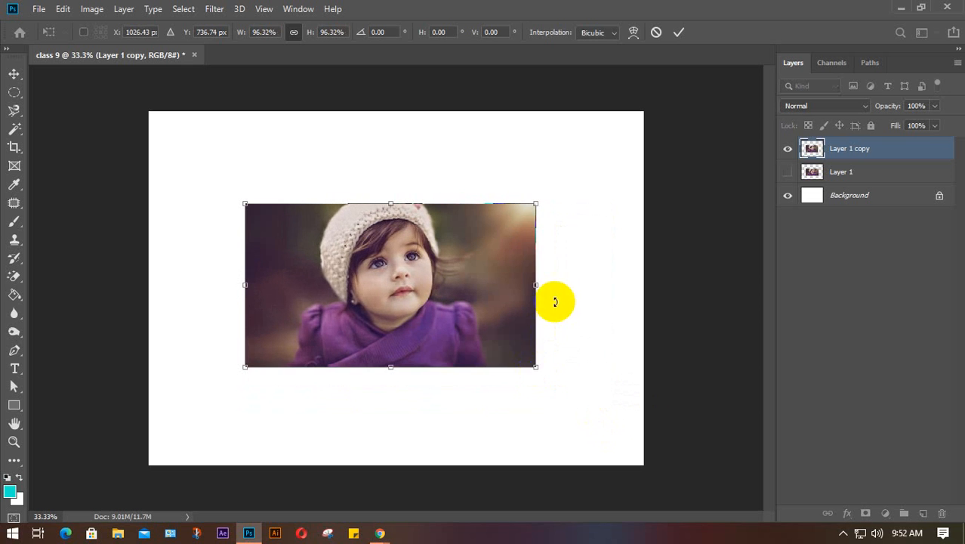
drag(534, 284, 558, 284)
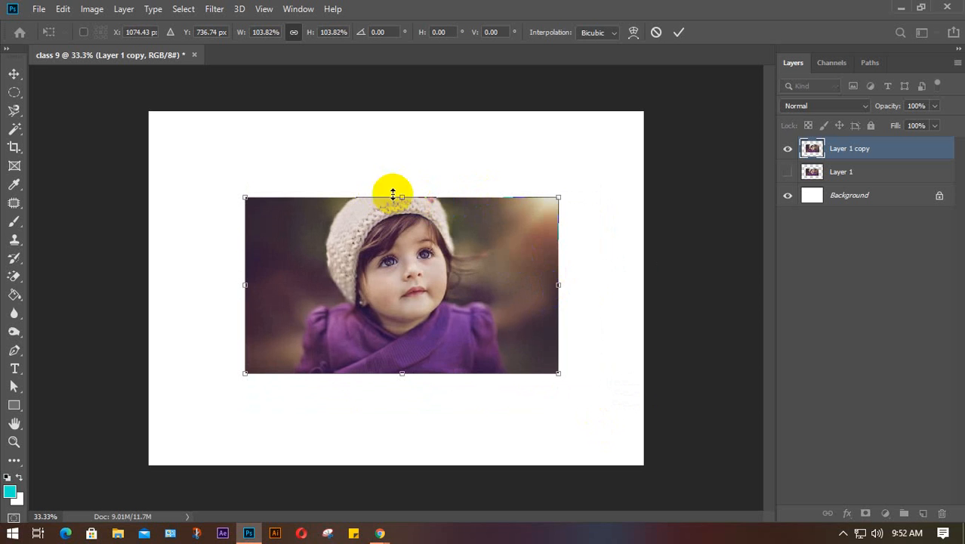
mouse_move(403, 197)
mouse_down()
mouse_move(398, 151)
mouse_move(396, 193)
mouse_up()
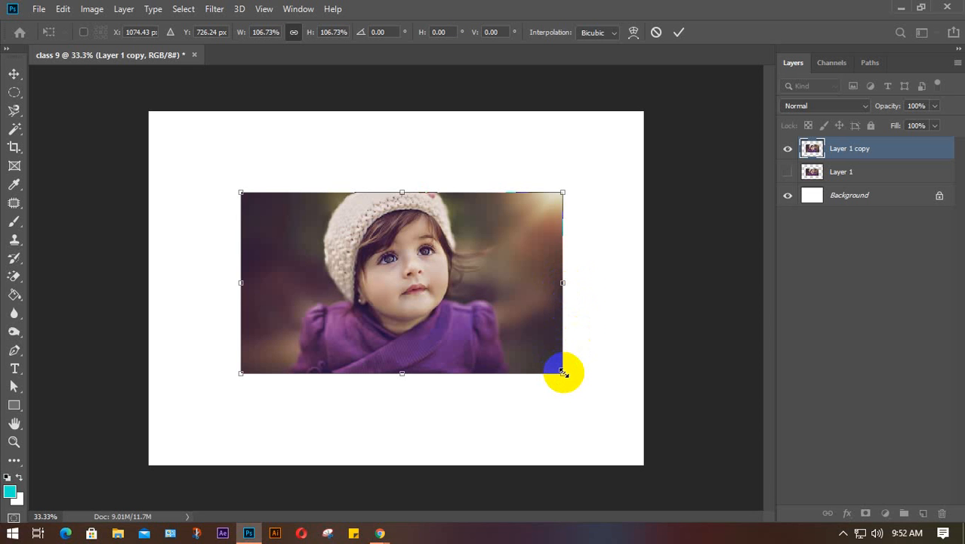
mouse_move(563, 371)
mouse_down()
mouse_move(585, 403)
mouse_move(554, 379)
mouse_up()
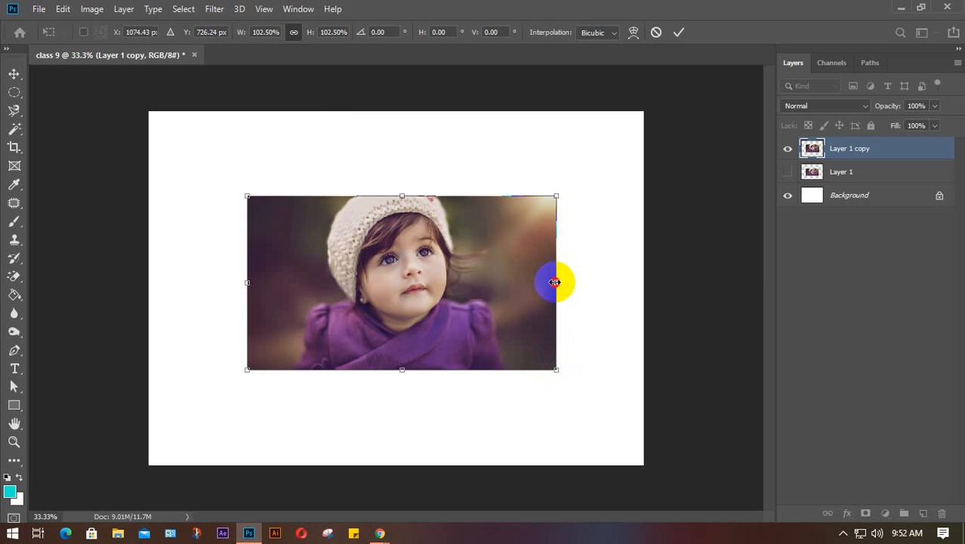
mouse_move(556, 282)
mouse_down()
mouse_move(581, 283)
mouse_move(556, 279)
mouse_up()
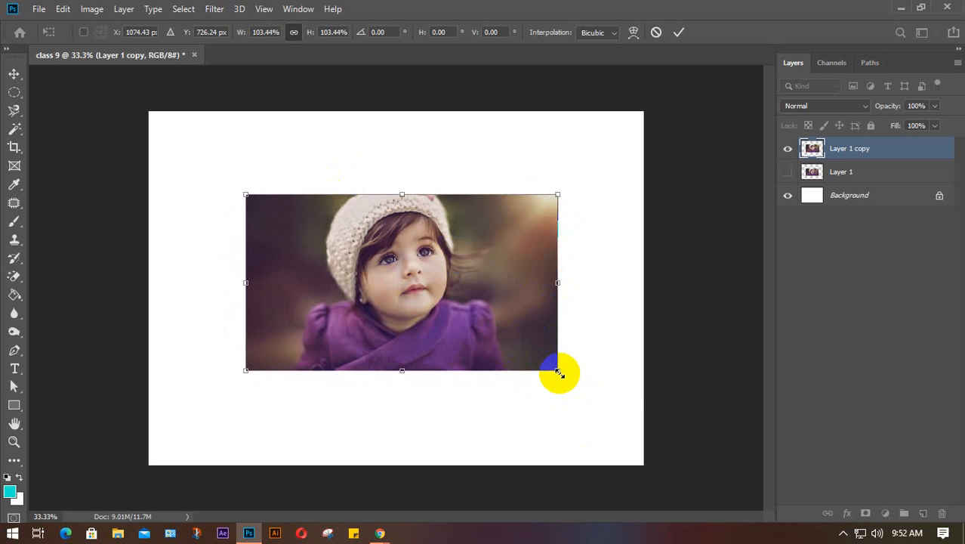
mouse_move(557, 371)
mouse_down()
mouse_move(611, 408)
mouse_move(568, 379)
mouse_up()
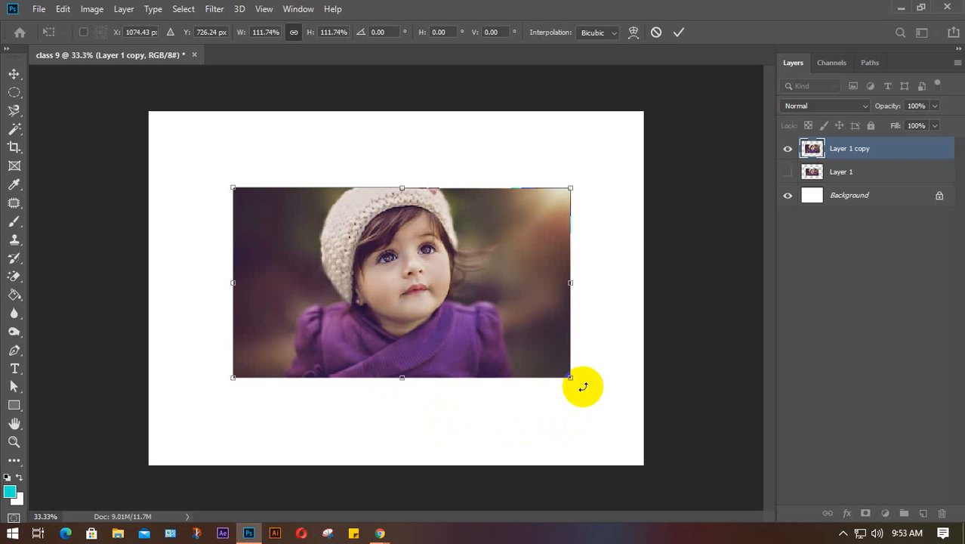
drag(578, 384, 534, 437)
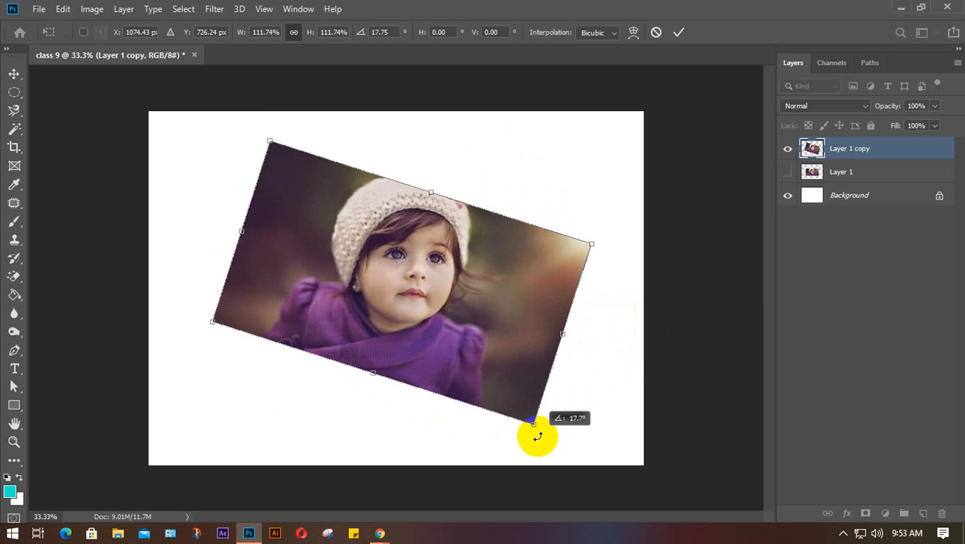
key(ctrl+z)
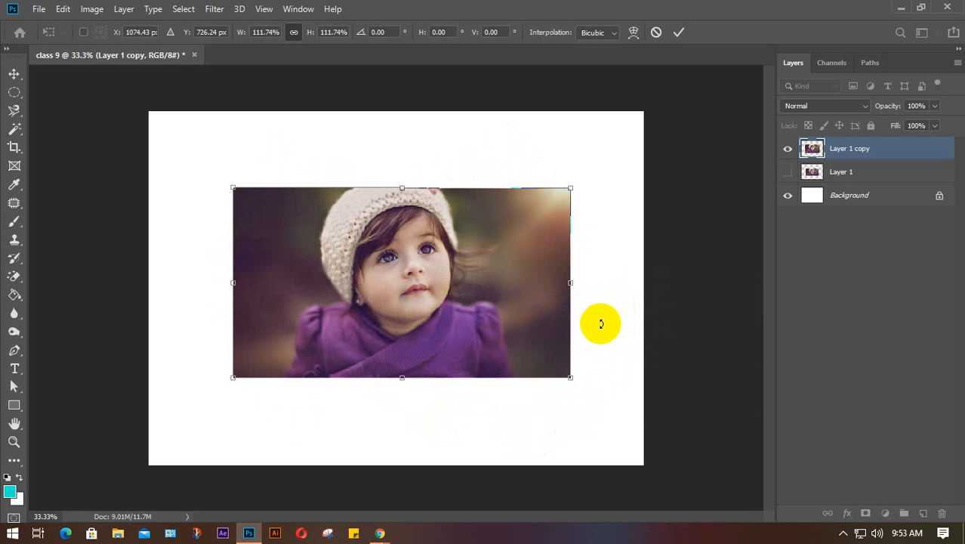
click(679, 31)
key(ctrl+t)
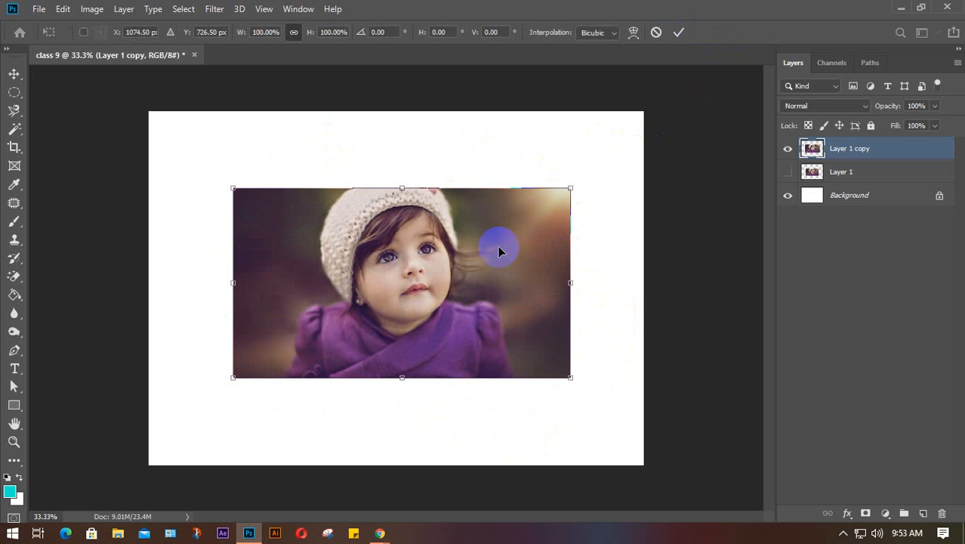
right_click(428, 247)
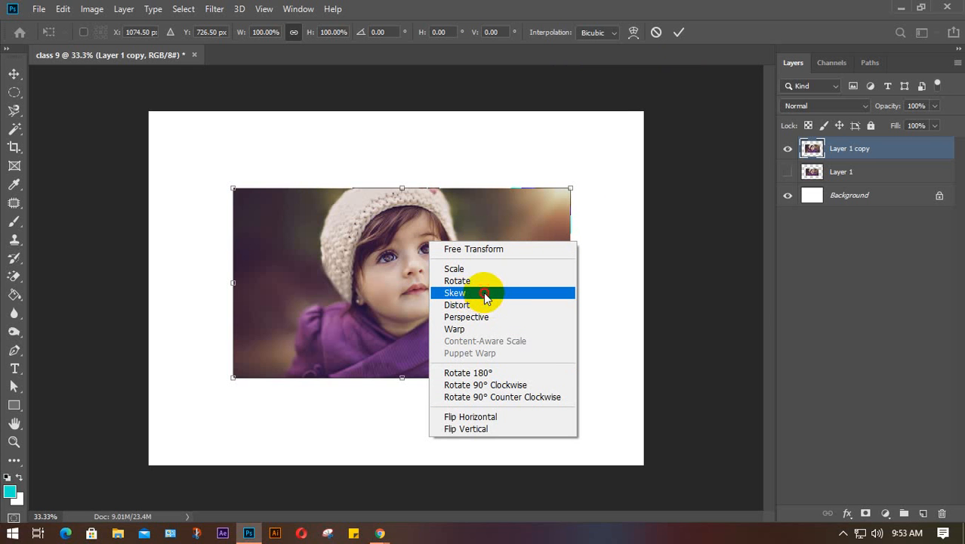
click(487, 294)
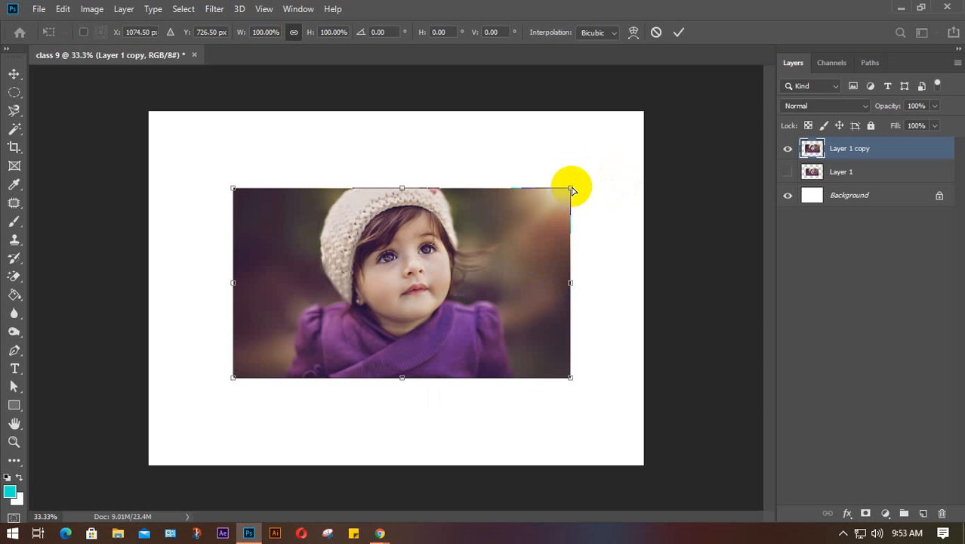
mouse_move(572, 190)
mouse_down()
mouse_move(621, 166)
mouse_move(646, 174)
mouse_move(536, 191)
mouse_move(547, 199)
mouse_move(612, 190)
mouse_move(558, 175)
mouse_move(558, 129)
mouse_move(577, 238)
mouse_move(562, 196)
mouse_up()
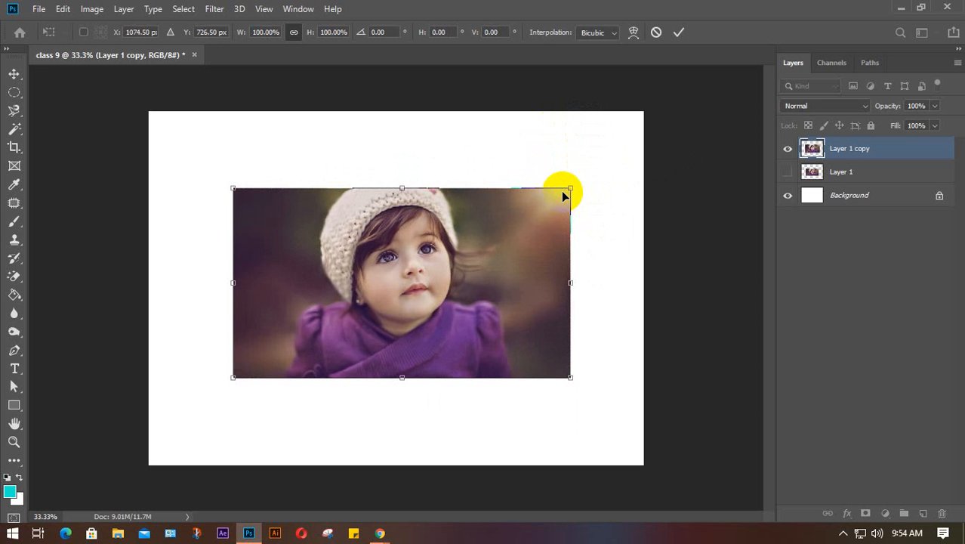
click(678, 32)
mouse_move(377, 534)
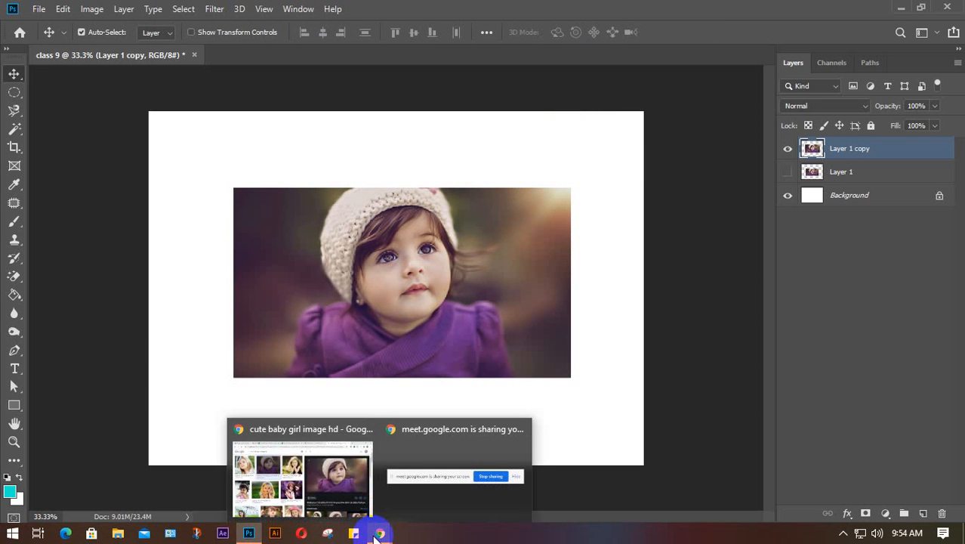
- Search Google Images for 'billboard image hd' and preview the blank night-highway billboard
click(309, 472)
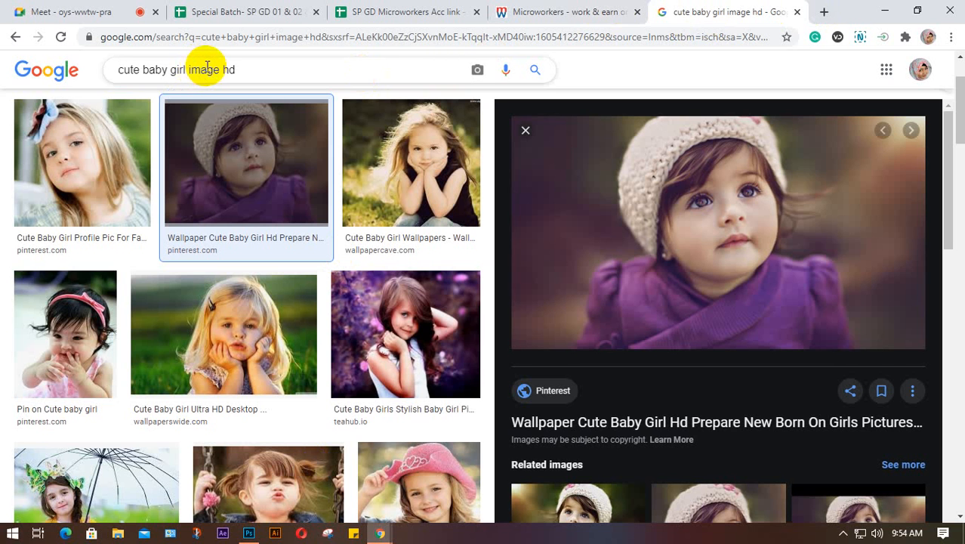
drag(185, 69, 39, 75)
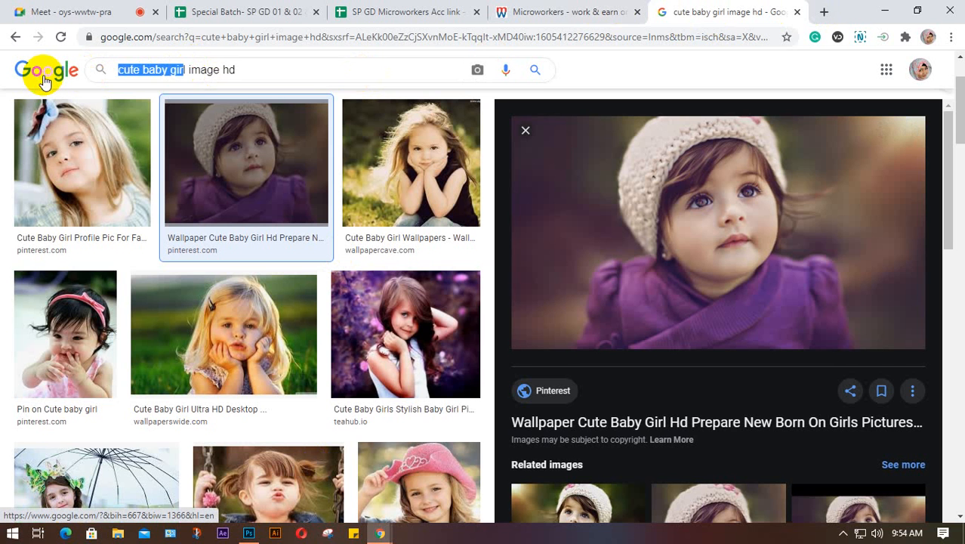
text(bill)
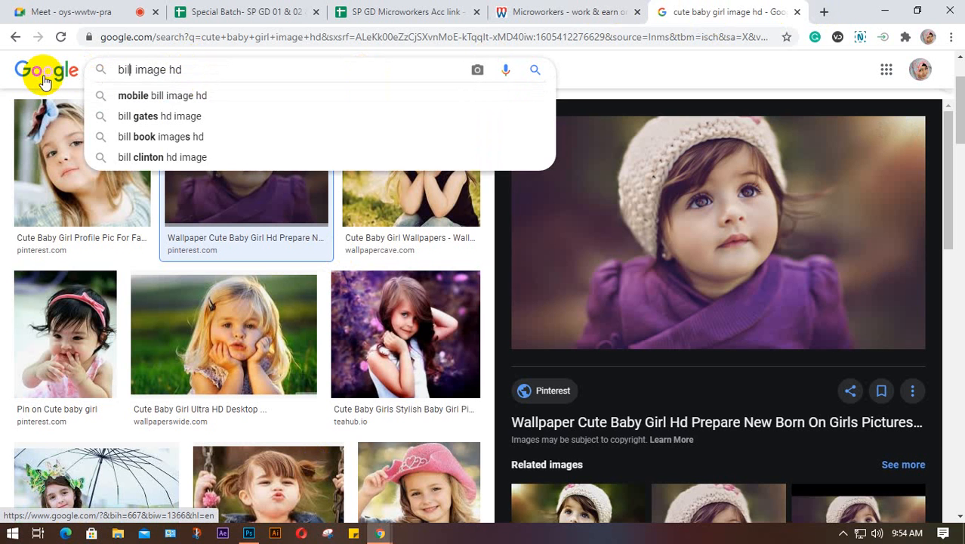
text(board)
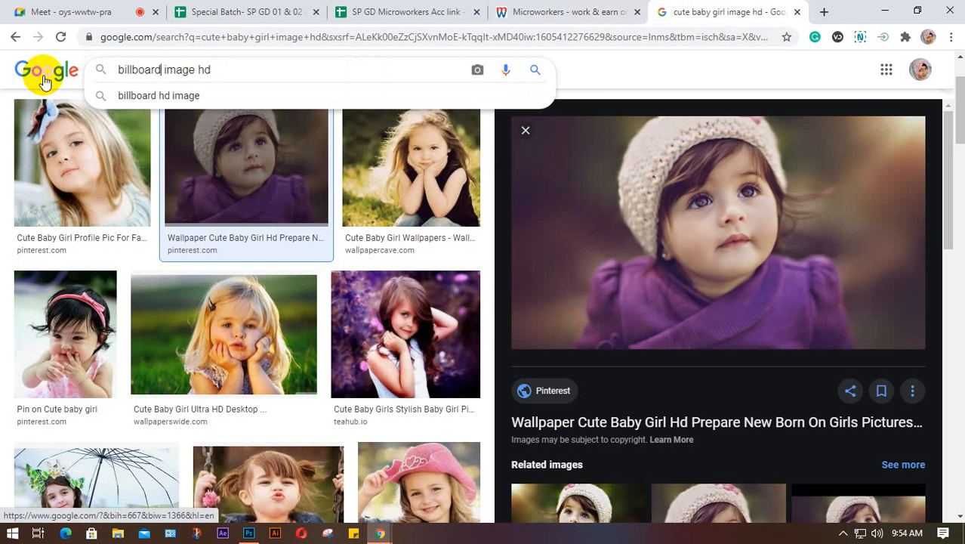
key(Return)
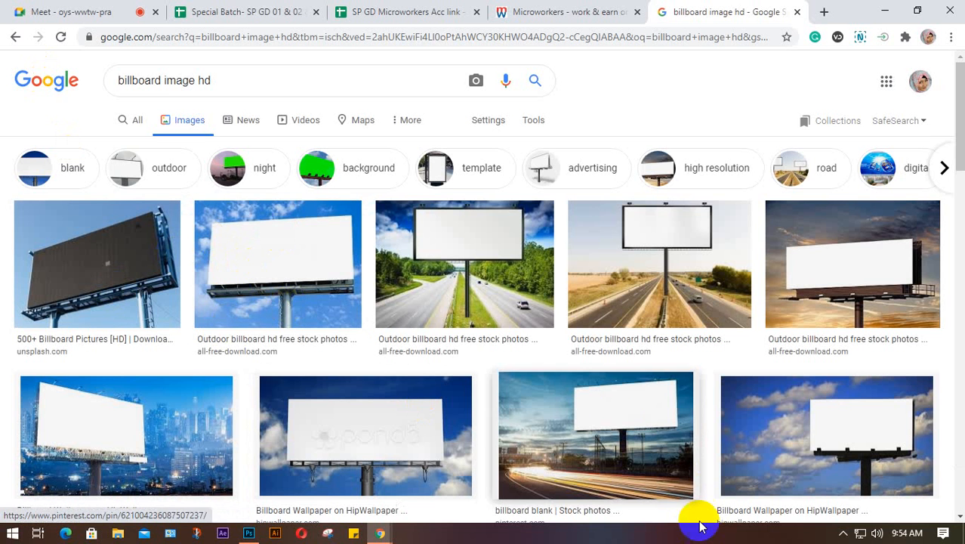
click(602, 430)
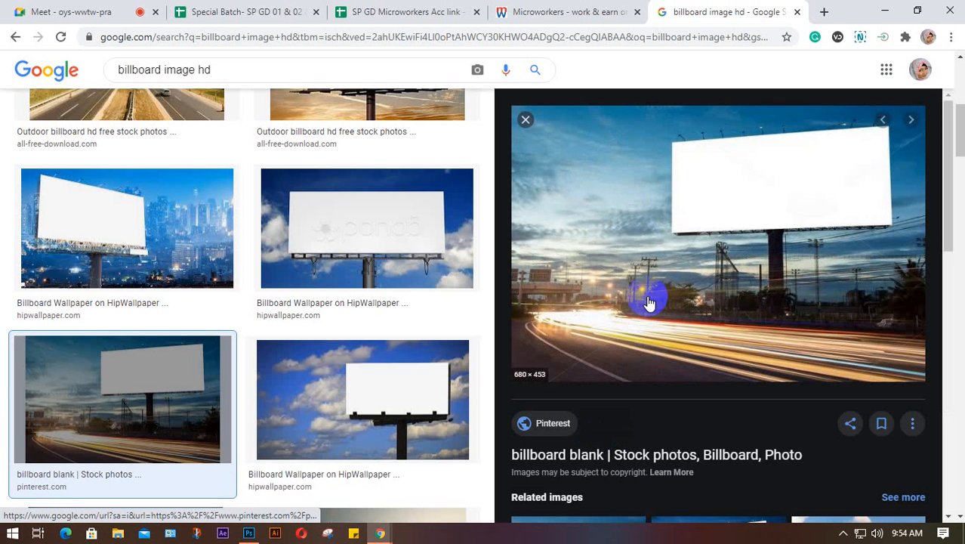
scroll(710, 191, down, 3)
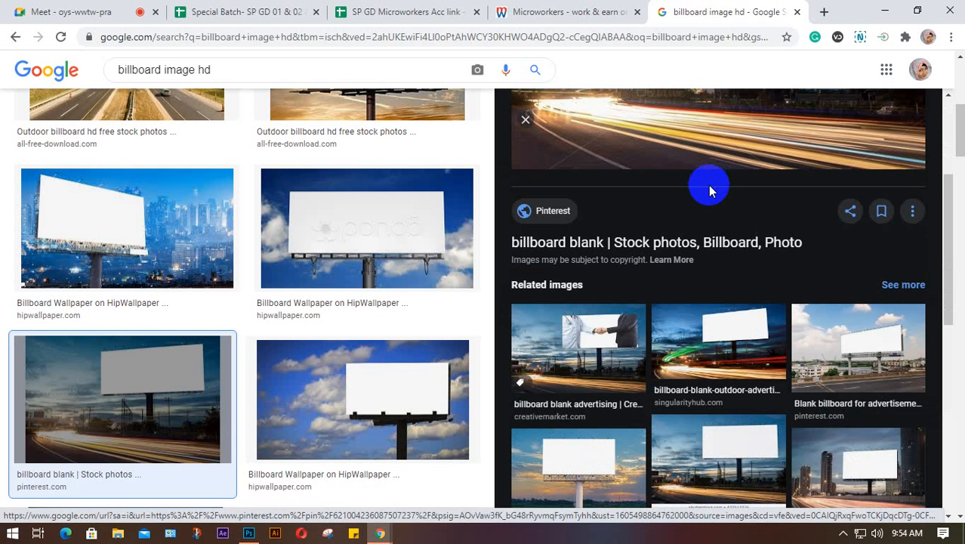
click(727, 344)
- Save the billboard image to the Desktop as a JPEG
right_click(724, 157)
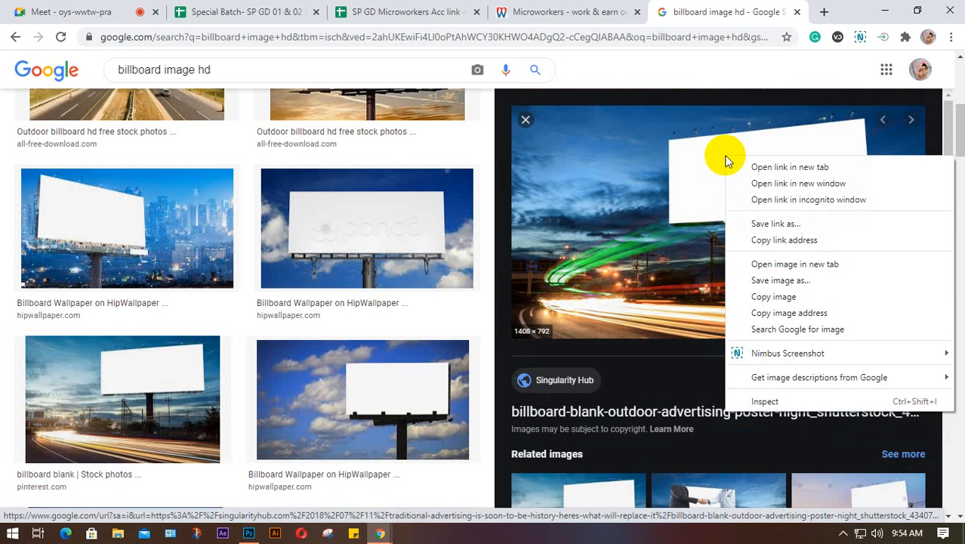
click(758, 281)
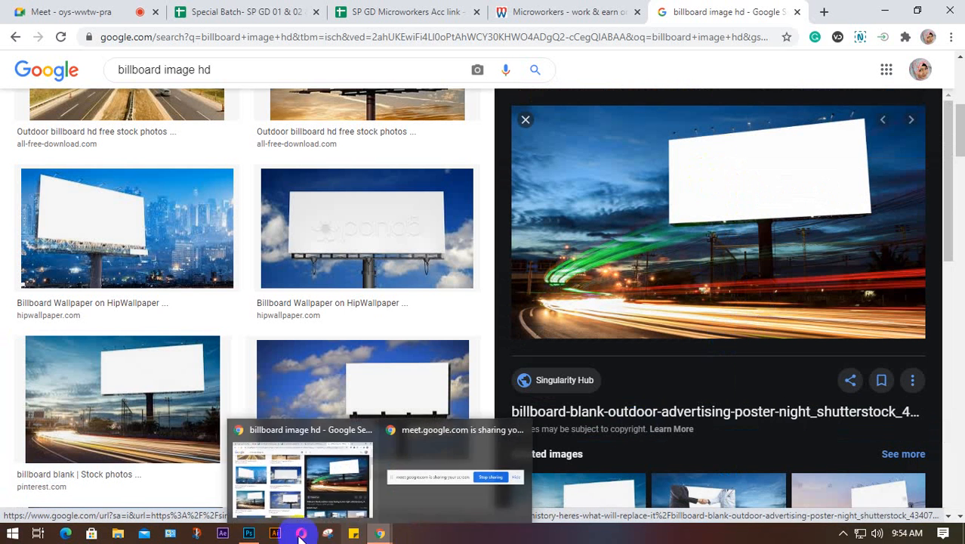
mouse_move(251, 538)
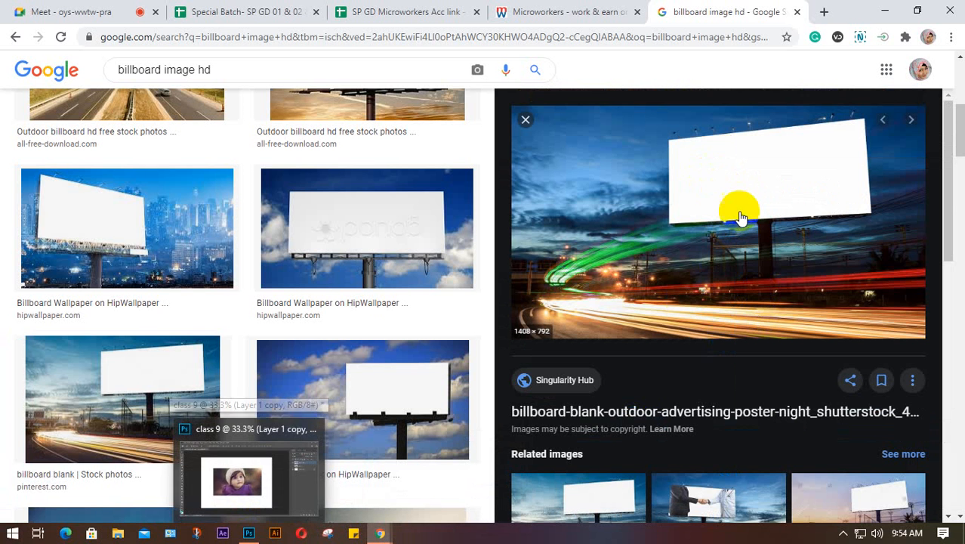
right_click(735, 187)
click(769, 308)
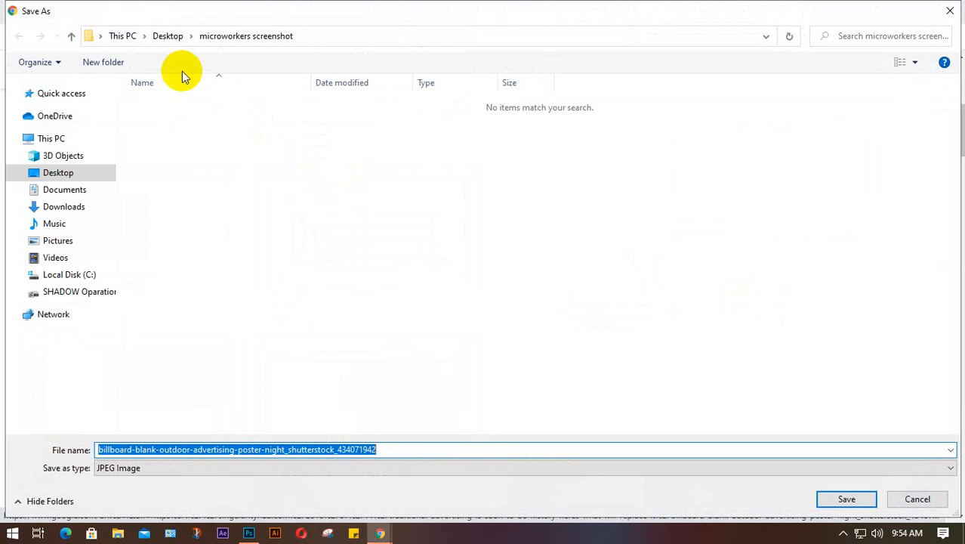
click(167, 35)
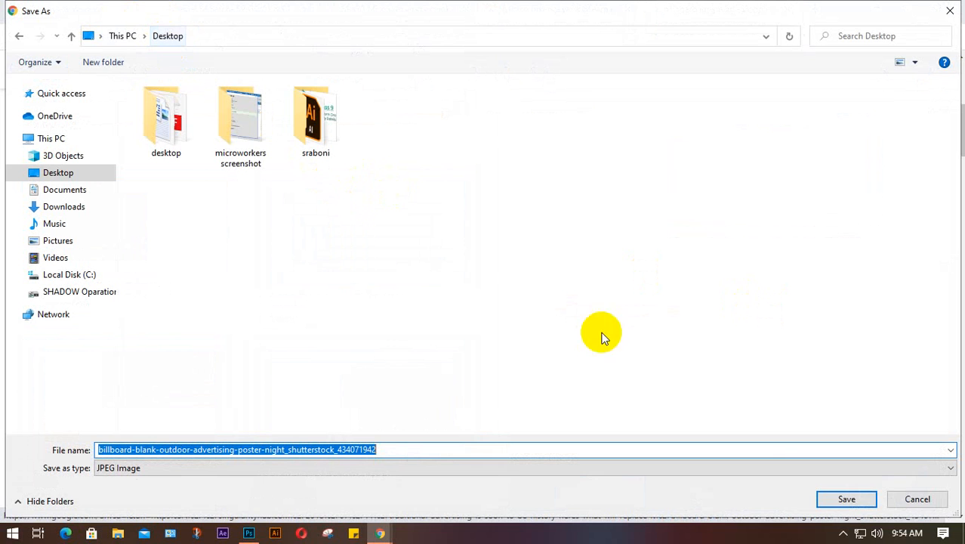
click(845, 499)
click(886, 10)
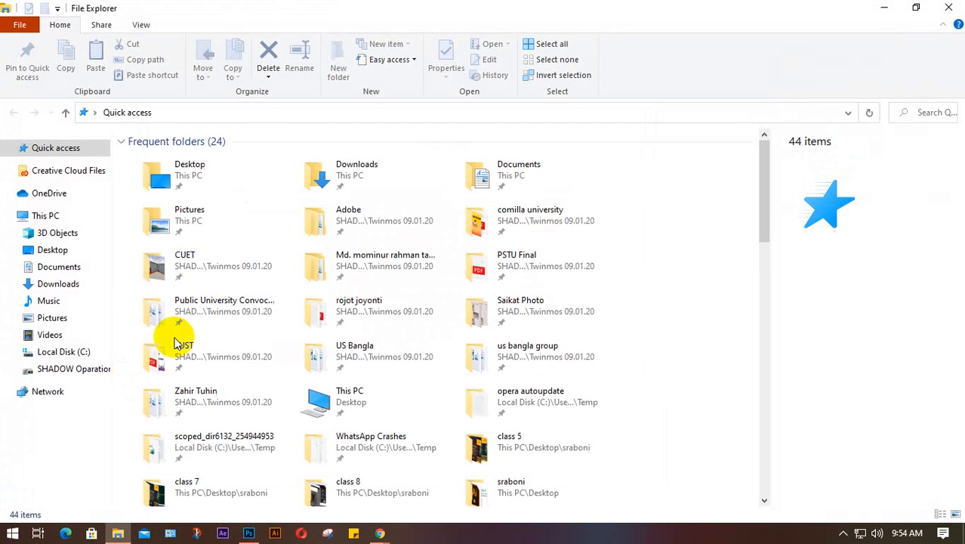
- Drag the billboard JPG from the Desktop folder onto the class 9 canvas
click(52, 249)
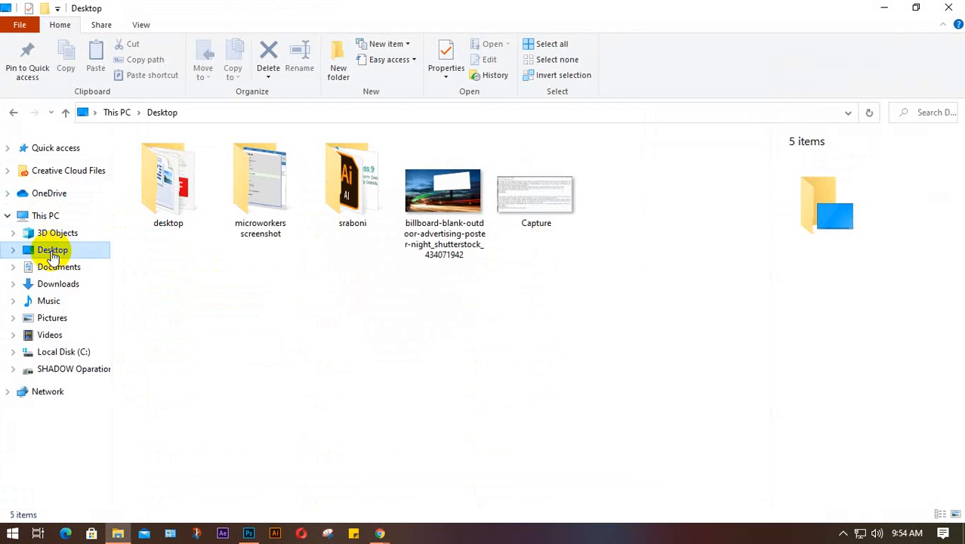
drag(435, 190, 316, 370)
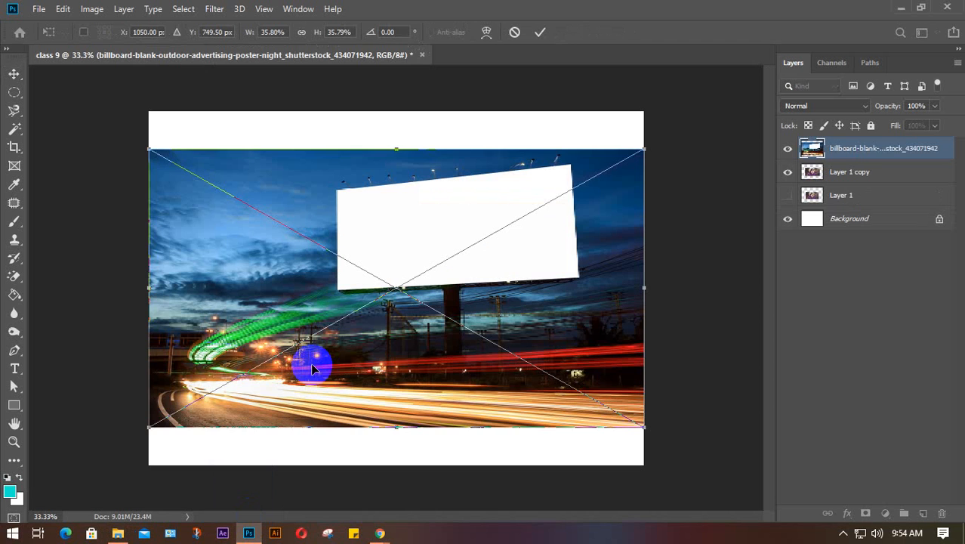
- Apply the placed billboard photo and move its layer below the baby-girl layers
click(539, 32)
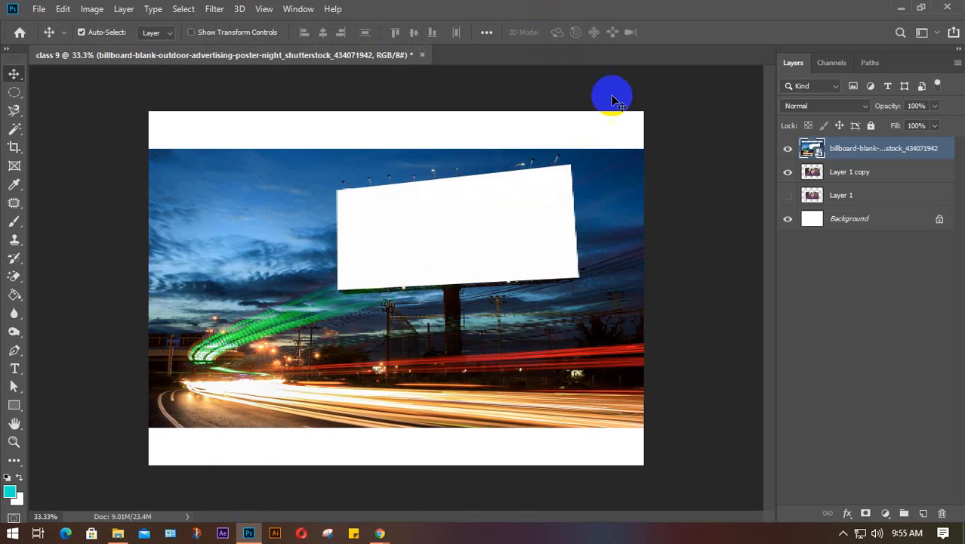
click(886, 149)
drag(885, 149, 882, 216)
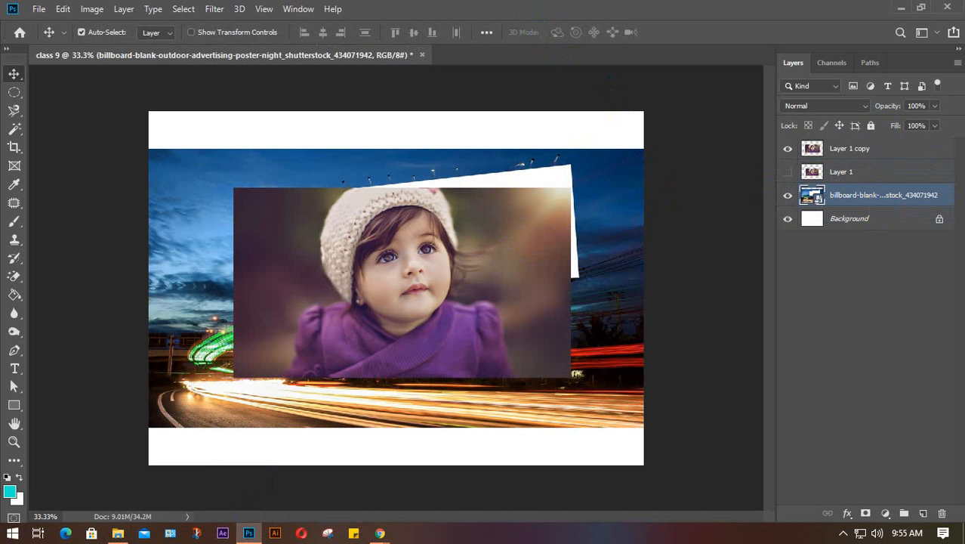
- Drag the Layer 1 copy baby photo toward the lower-left, over the billboard
click(440, 283)
mouse_move(469, 288)
mouse_down()
mouse_move(480, 260)
mouse_move(449, 324)
mouse_move(491, 259)
mouse_move(444, 314)
mouse_move(480, 281)
mouse_up()
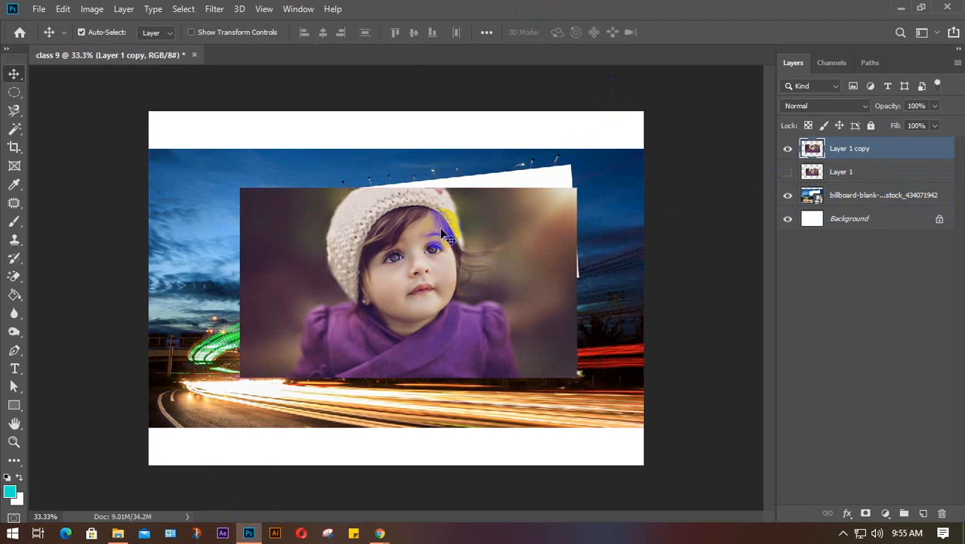
drag(517, 242, 391, 434)
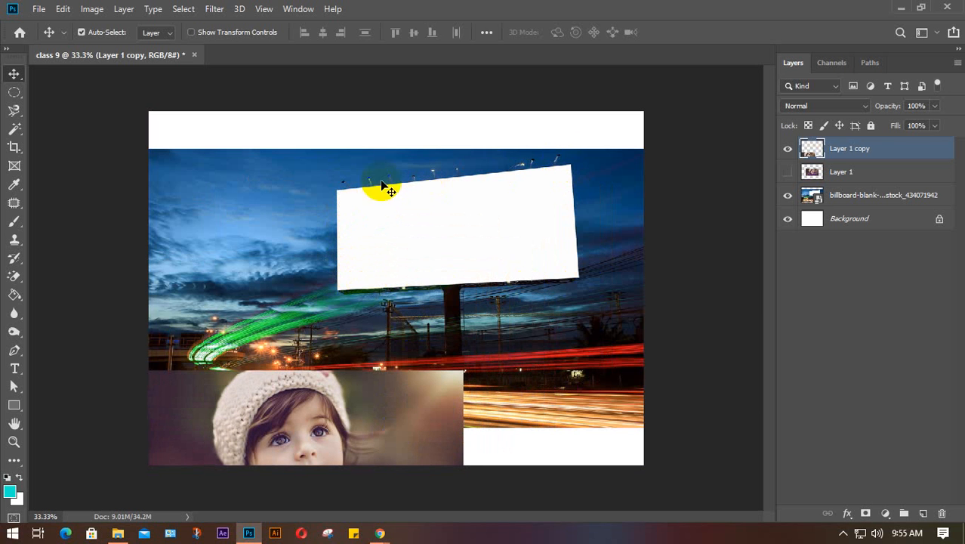
- Move the baby photo up and shrink it with Free Transform to about 60%
drag(372, 416, 454, 278)
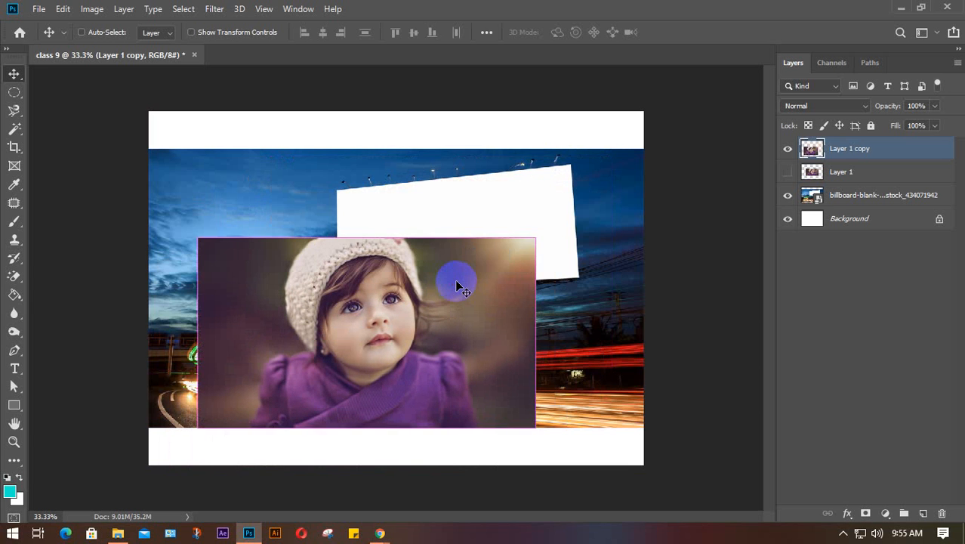
key(ctrl+t)
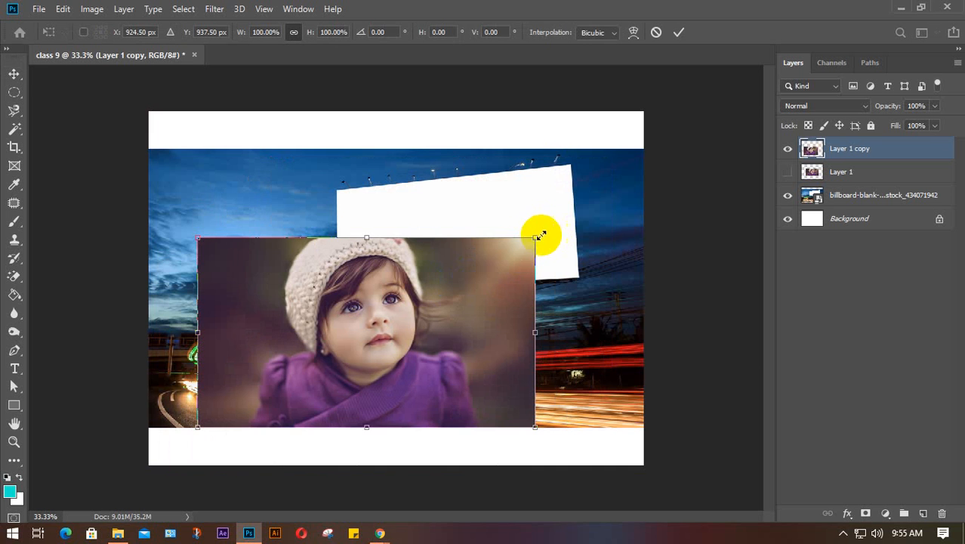
drag(534, 236, 438, 325)
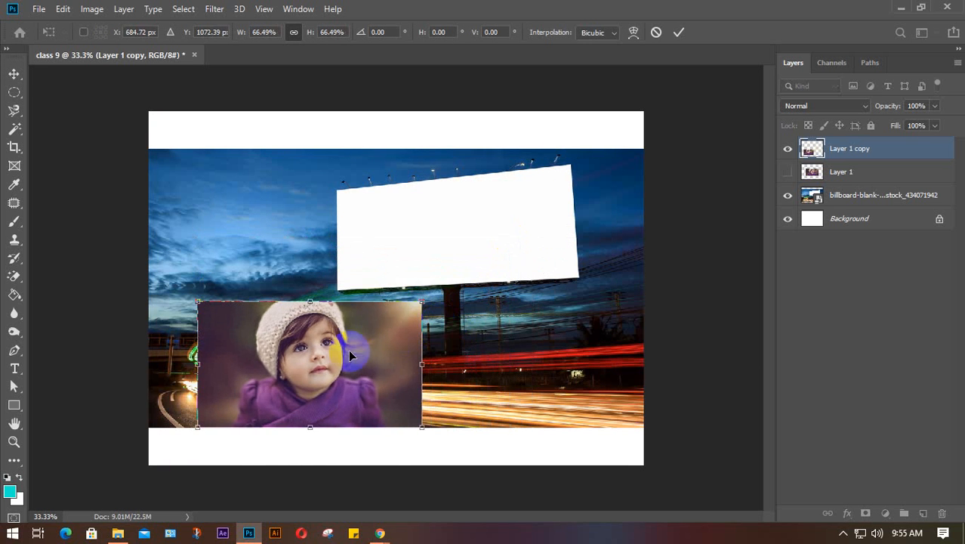
drag(351, 348, 496, 225)
drag(567, 173, 540, 183)
drag(456, 227, 466, 222)
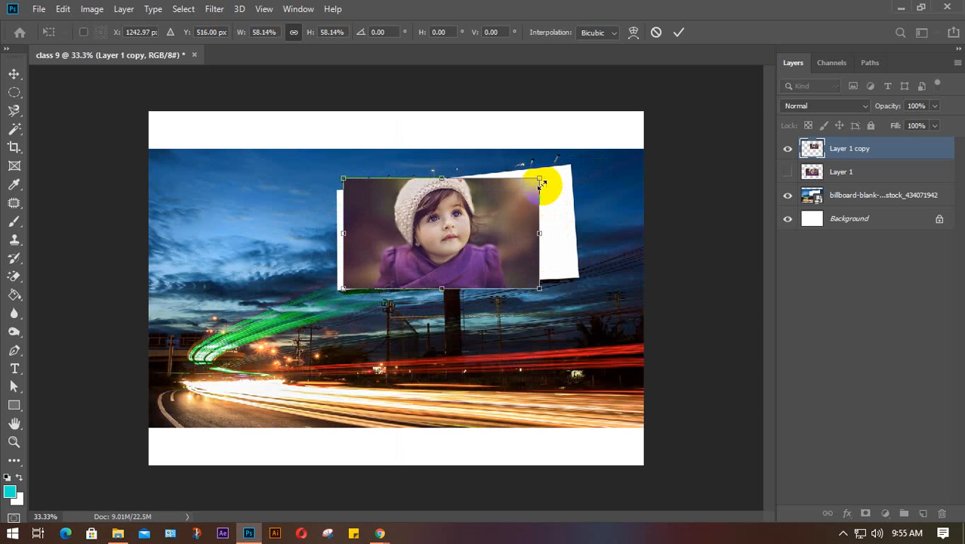
drag(540, 179, 523, 204)
- Tilt the photo -8.4° to match the billboard, undo the last nudge, and apply the transform
drag(519, 304, 533, 284)
drag(462, 248, 461, 245)
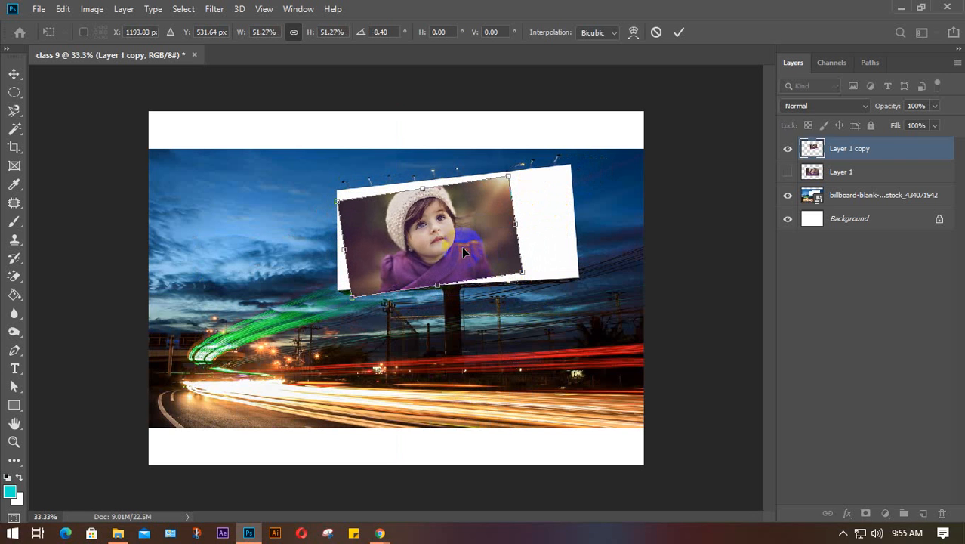
key(ctrl+z)
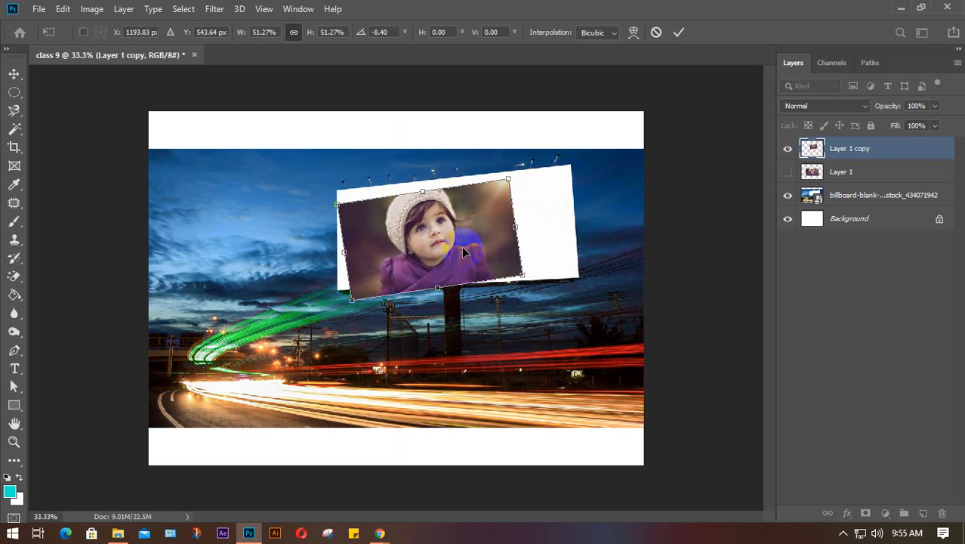
click(526, 219)
click(678, 32)
drag(539, 229, 541, 232)
- Undo the transform, rescale the baby photo to about 52.58%, and nudge it onto the billboard face
key(ctrl+z)
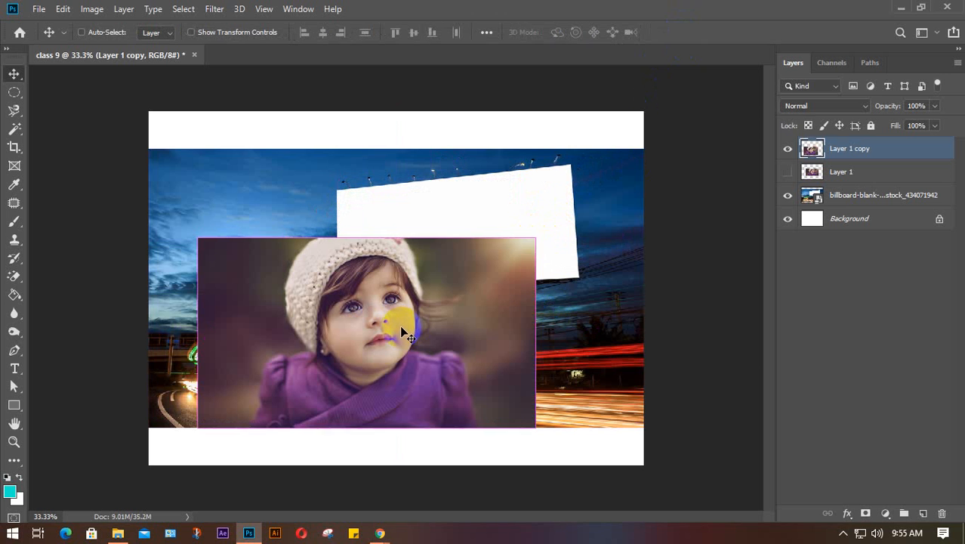
key(ctrl+t)
drag(533, 239, 430, 298)
drag(366, 366, 505, 237)
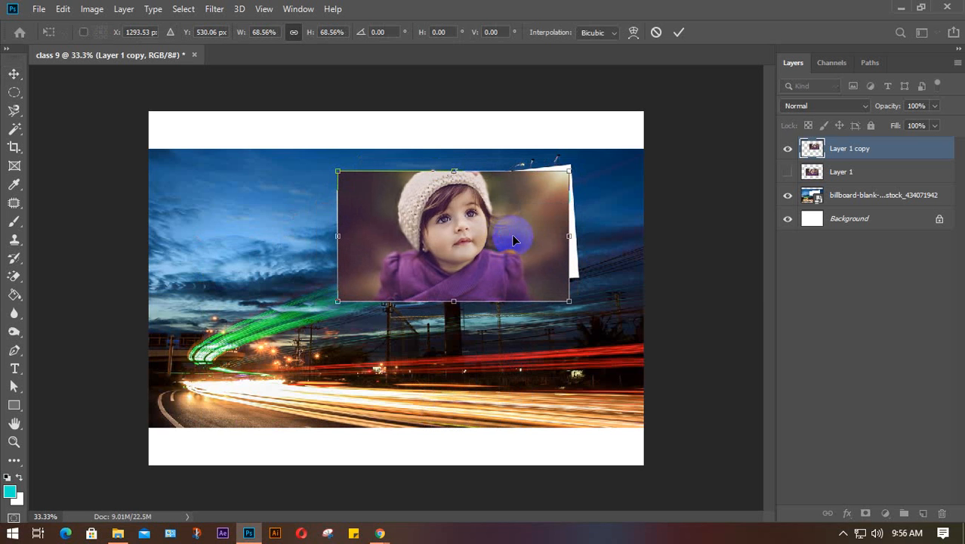
drag(567, 170, 522, 210)
drag(445, 253, 411, 300)
scroll(445, 241, up, 3)
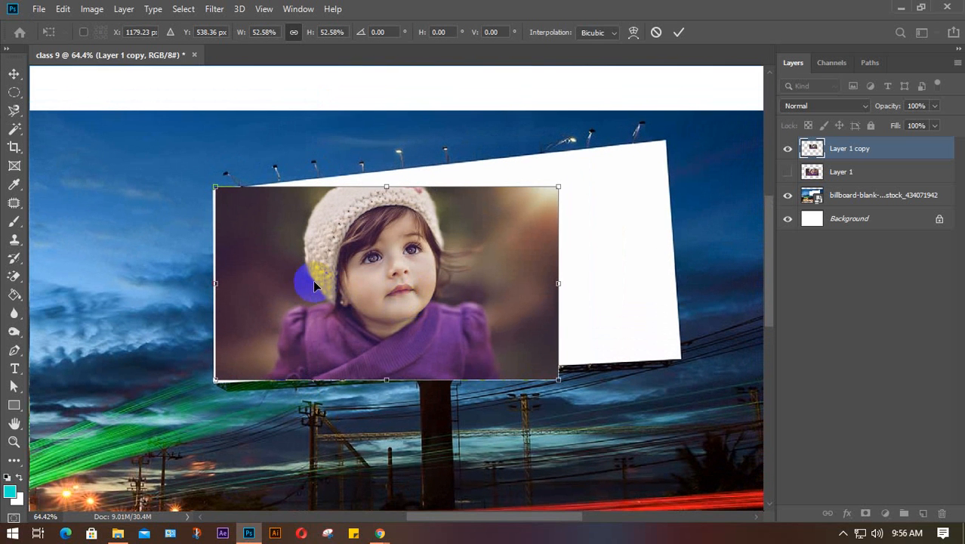
key(Down)
key(Down)
key(Down)
key(Left)
key(Left)
key(Left)
key(Left)
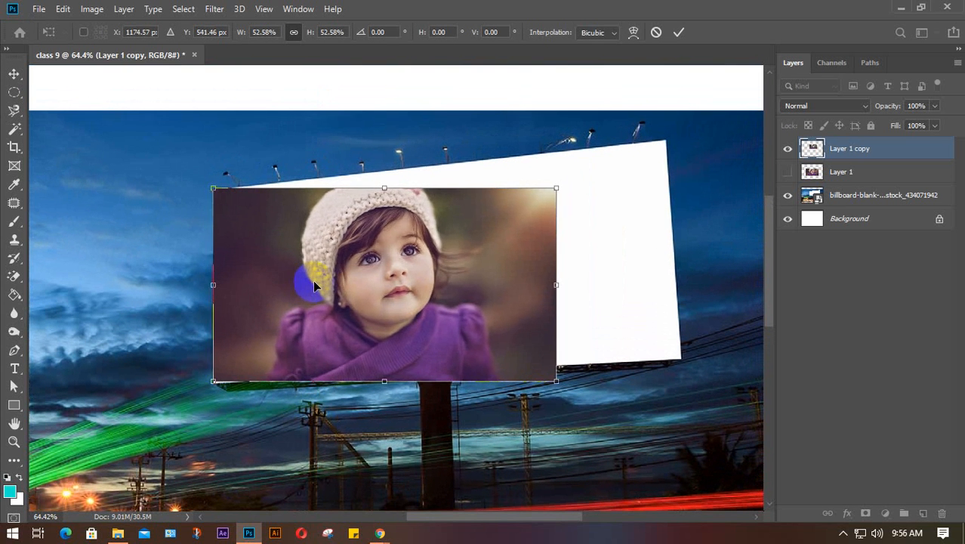
key(Down)
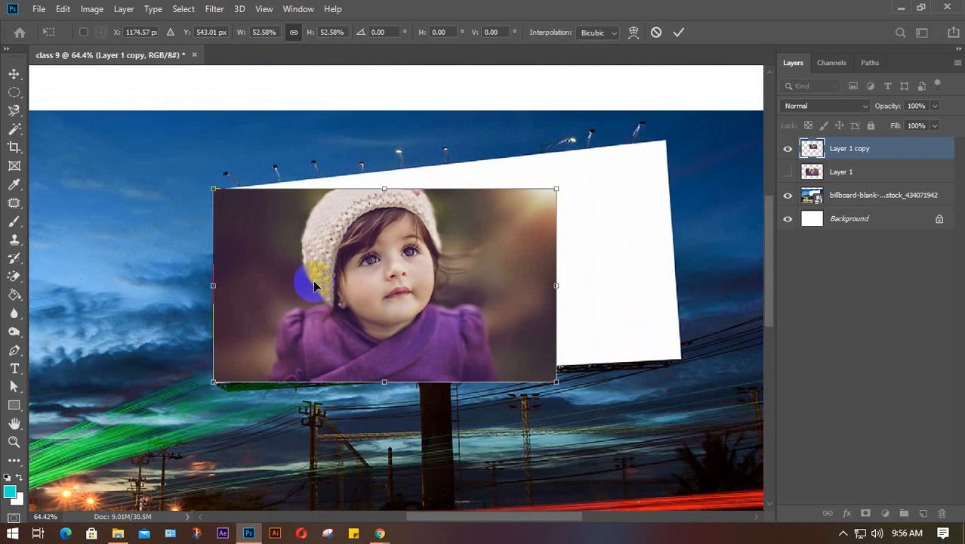
key(Right)
key(Right)
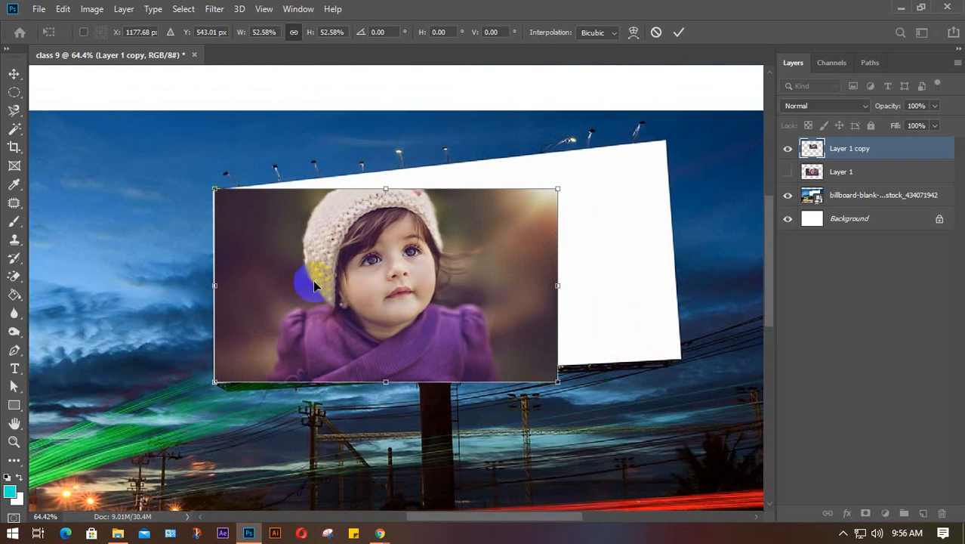
- Switch the transform to Skew and pull the photo's corners out toward the billboard's corners
right_click(413, 279)
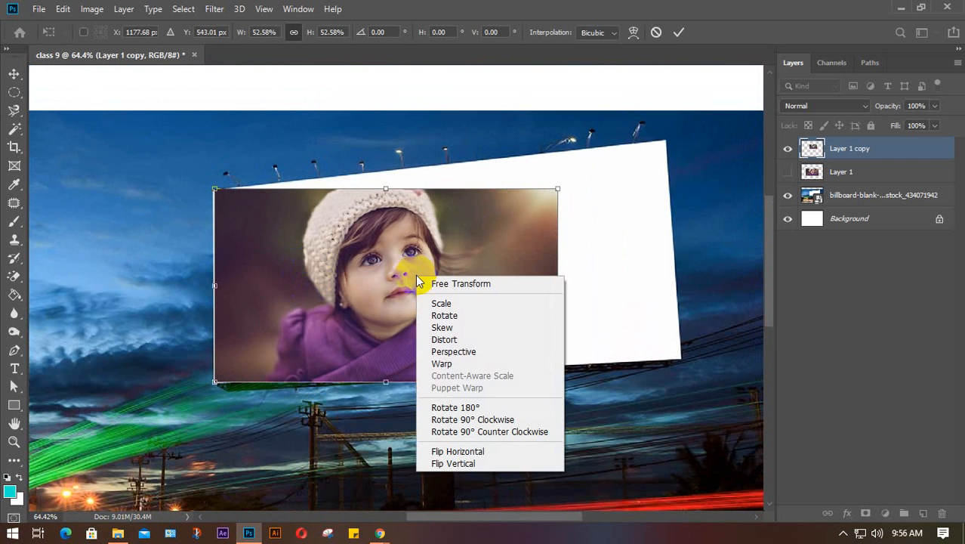
click(468, 329)
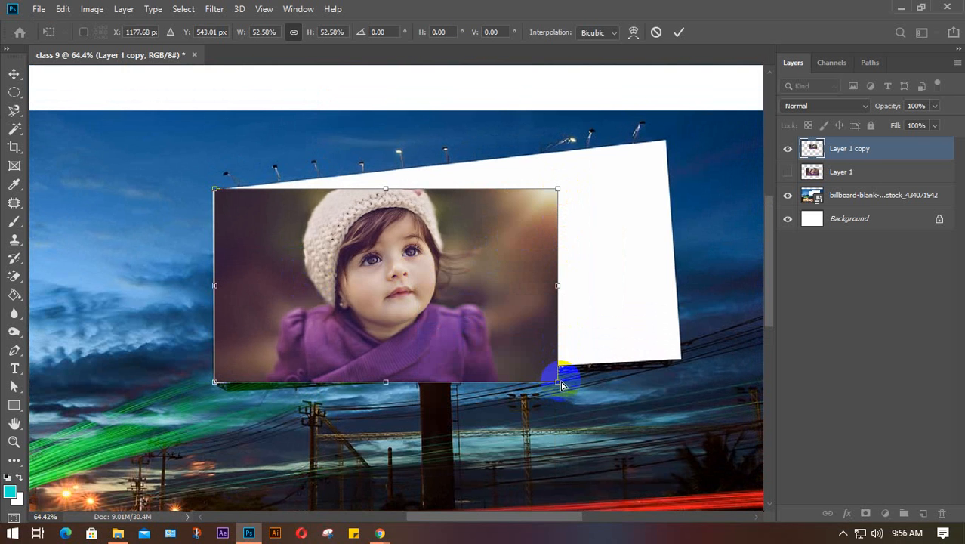
drag(557, 382, 646, 347)
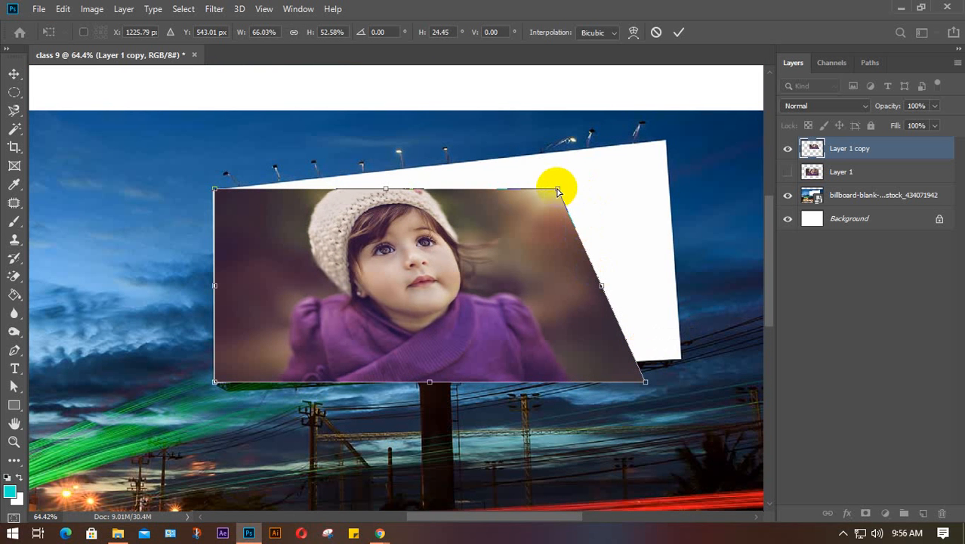
drag(557, 190, 628, 156)
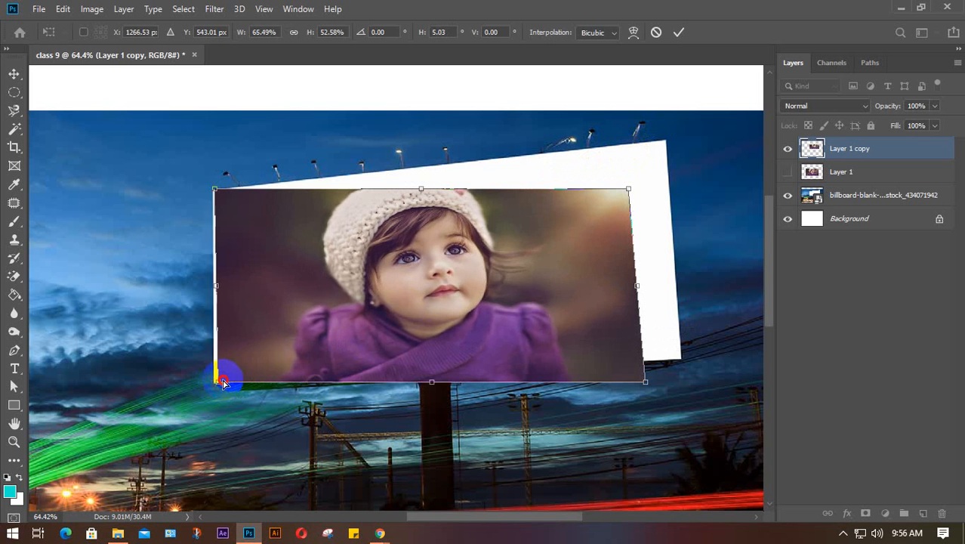
drag(216, 384, 218, 382)
drag(215, 190, 216, 193)
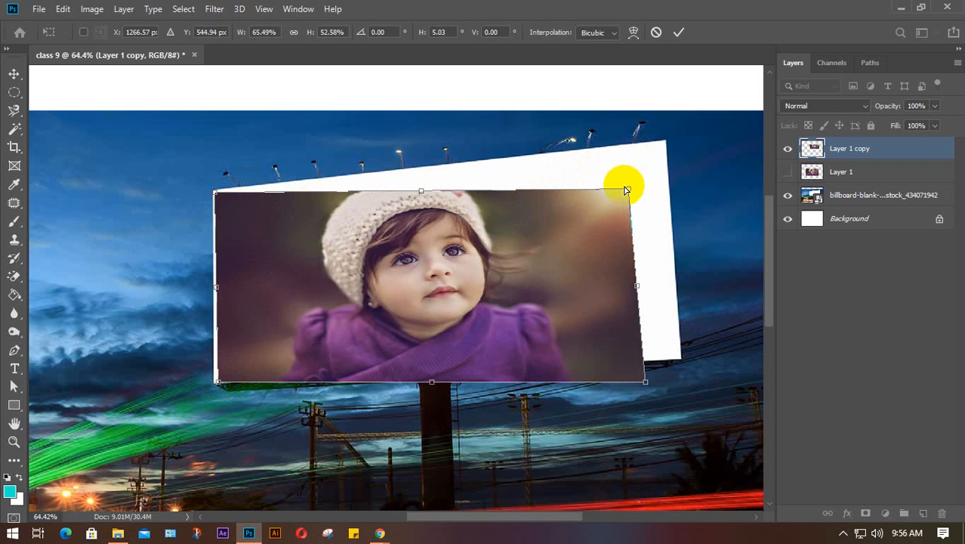
drag(630, 193, 653, 150)
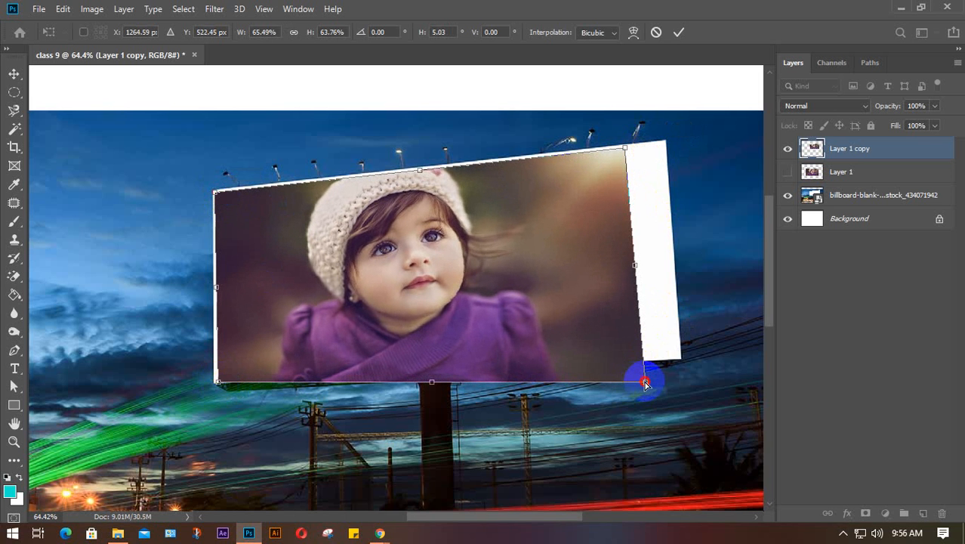
drag(645, 385, 681, 360)
- Refine all four corners so the photo covers the tilted billboard, about 71% wide by 58% high
mouse_move(217, 385)
mouse_down()
mouse_move(216, 370)
mouse_move(217, 379)
mouse_up()
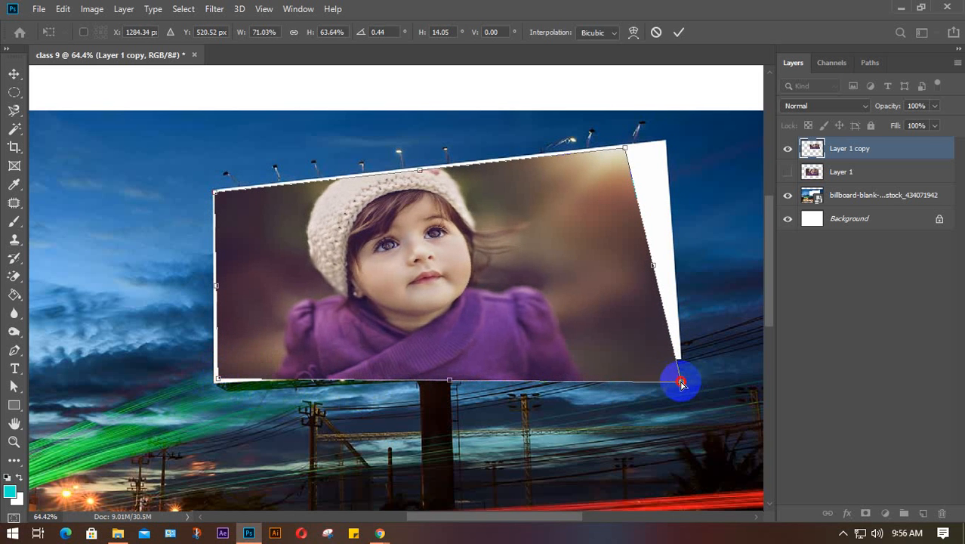
drag(681, 385, 677, 354)
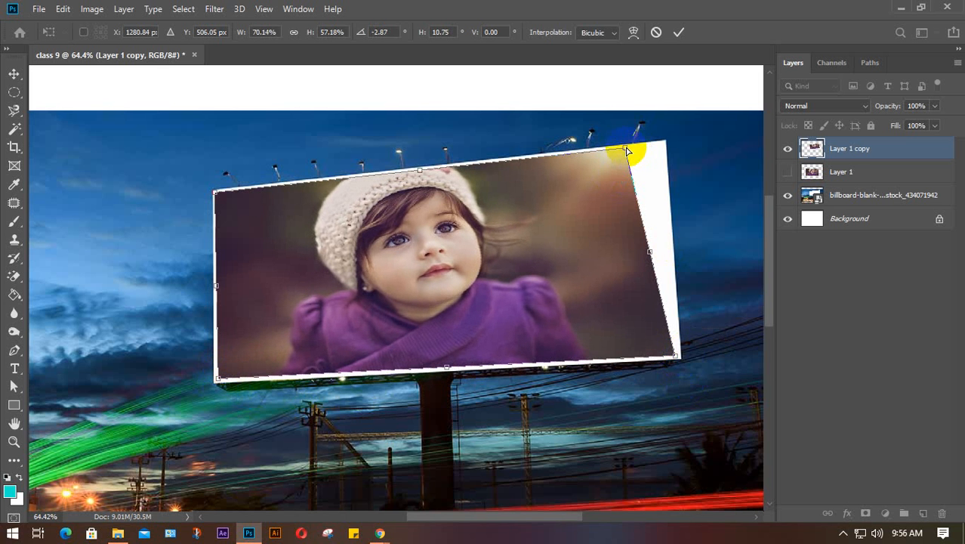
drag(626, 151, 664, 146)
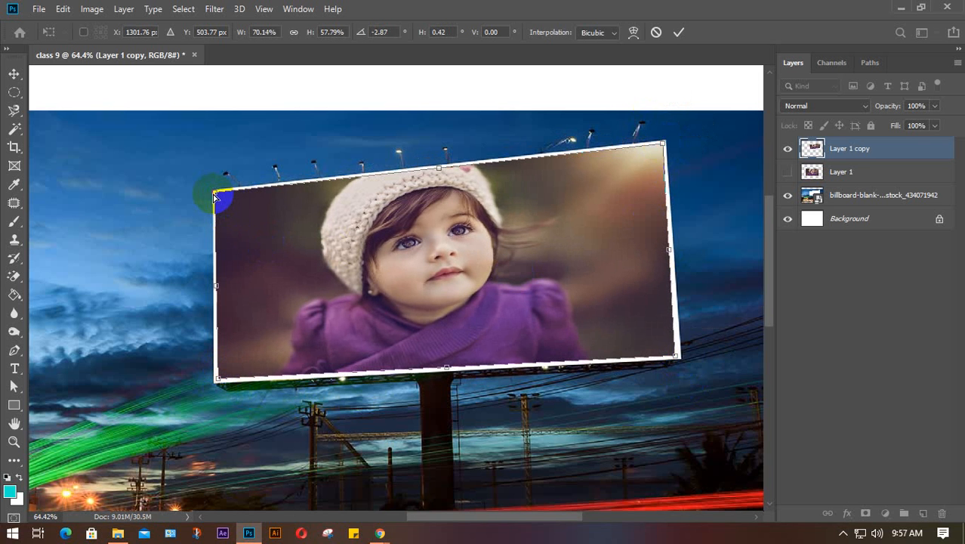
drag(216, 194, 218, 195)
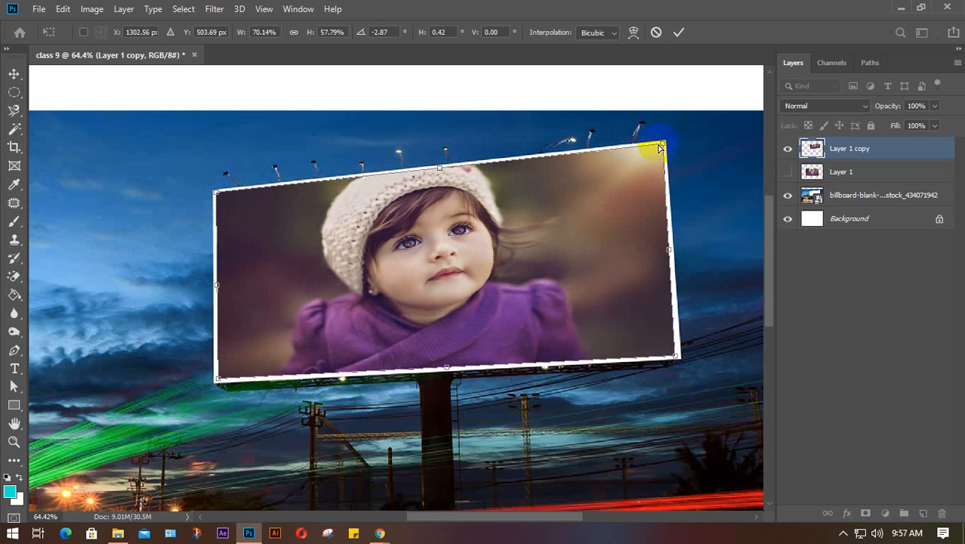
drag(662, 143, 665, 143)
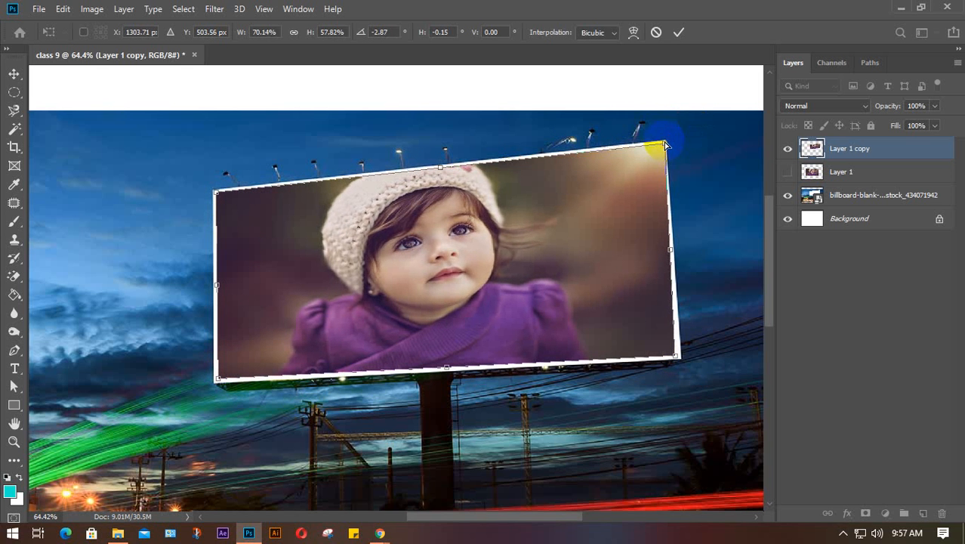
drag(675, 357, 681, 360)
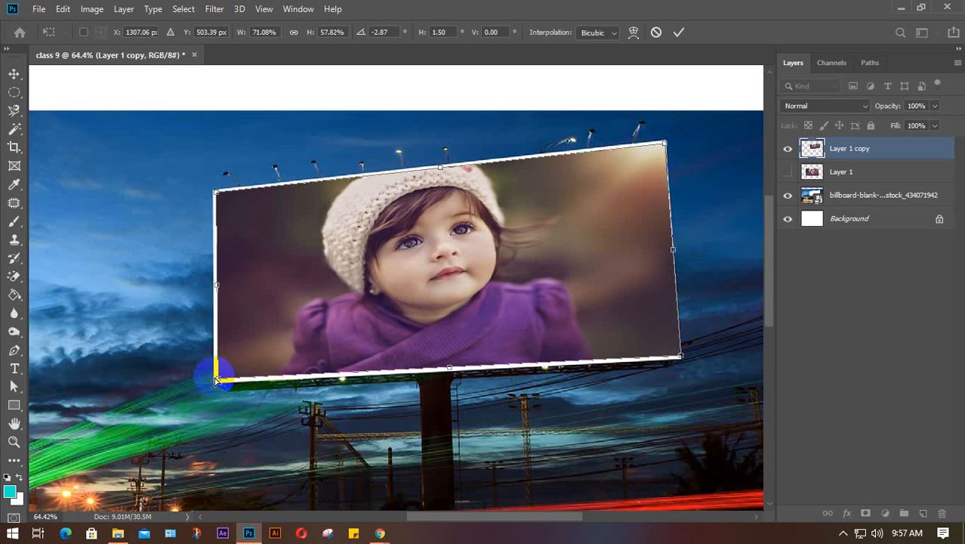
drag(217, 378, 218, 385)
- Zoom in on the billboard and fine-tune the Skew corners onto its edges
scroll(218, 385, up, 5)
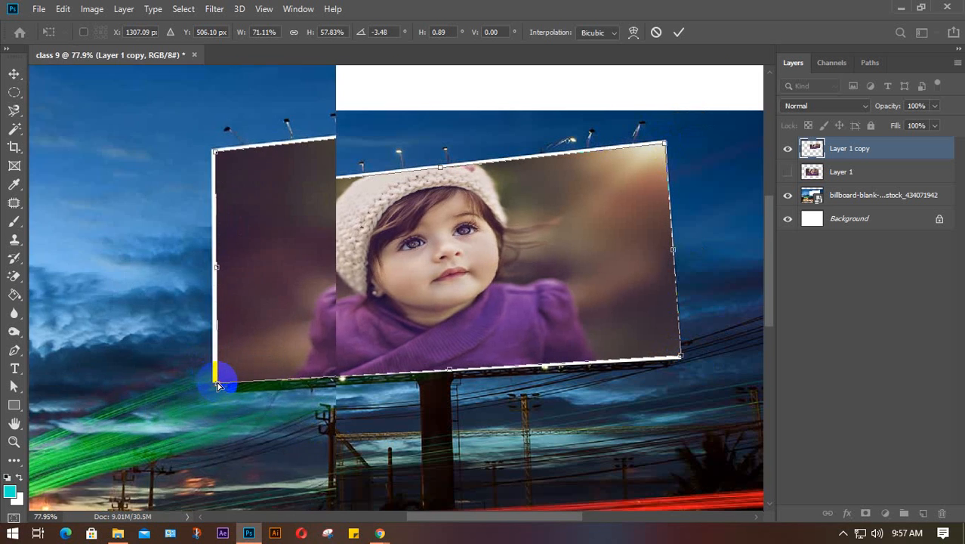
drag(431, 409, 308, 452)
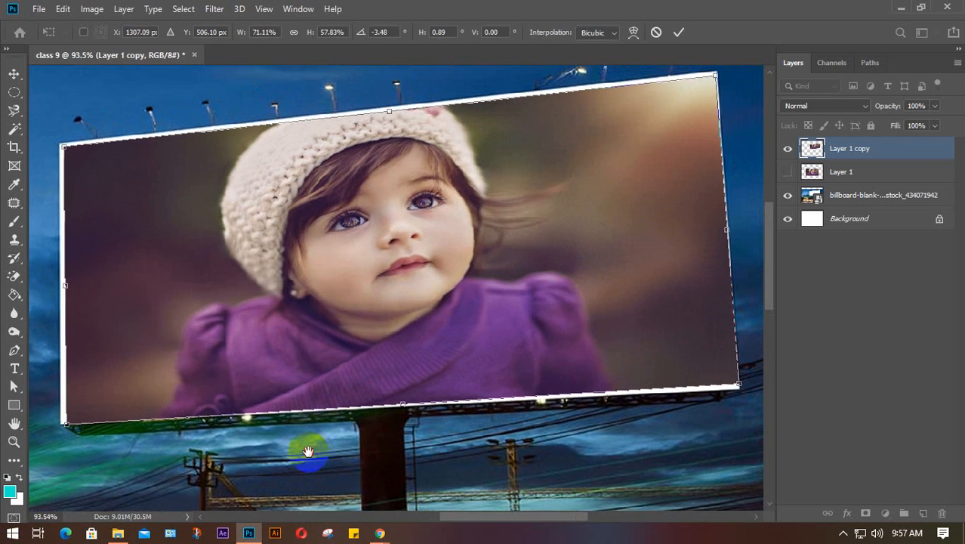
drag(62, 431, 60, 426)
drag(56, 149, 52, 148)
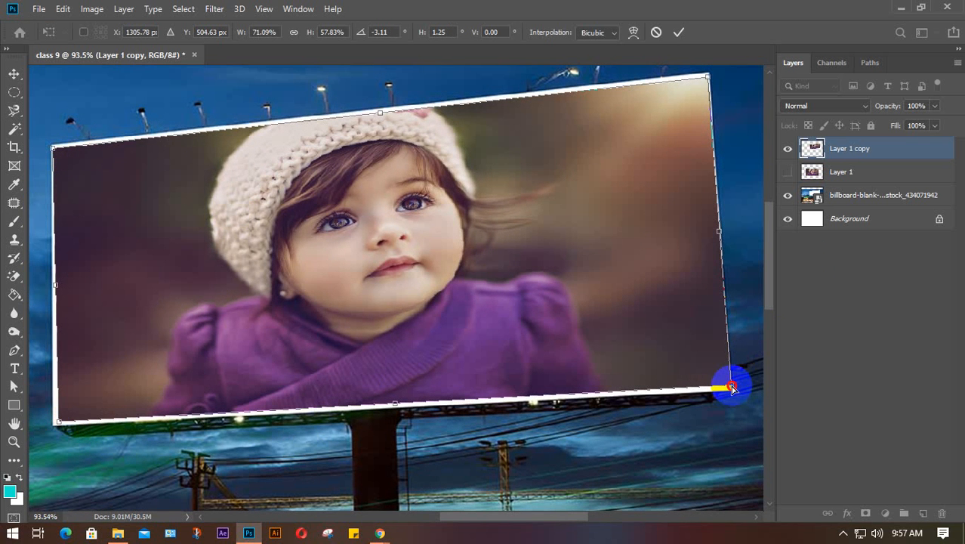
drag(731, 387, 731, 391)
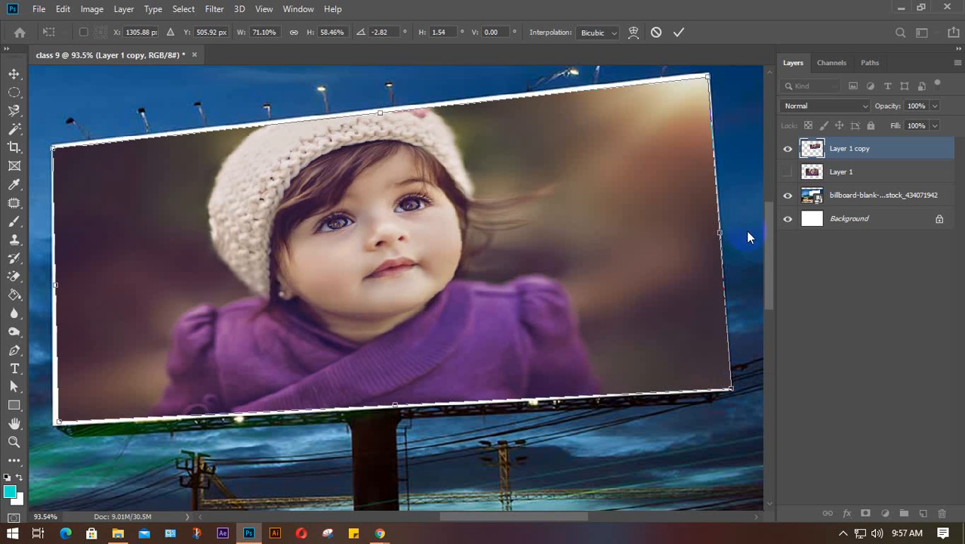
drag(708, 78, 707, 77)
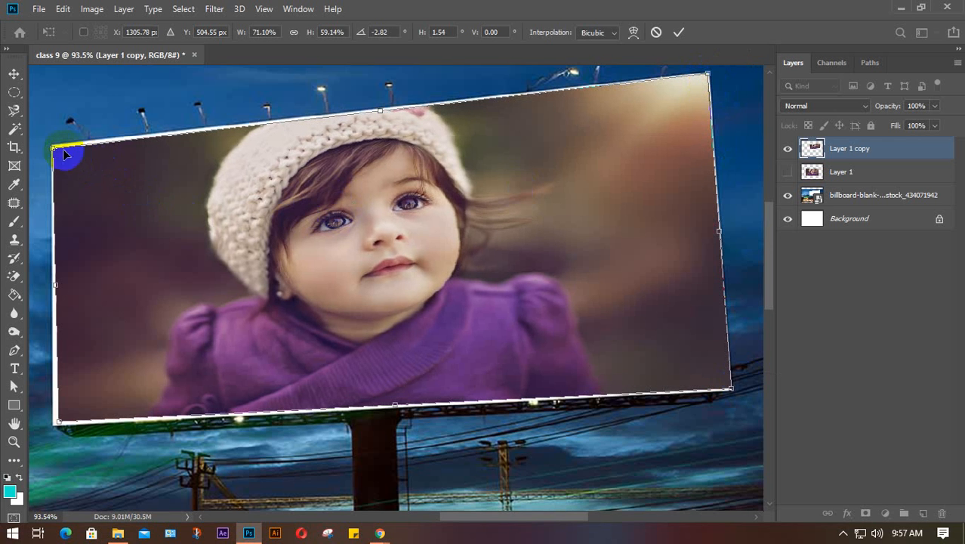
drag(52, 148, 52, 145)
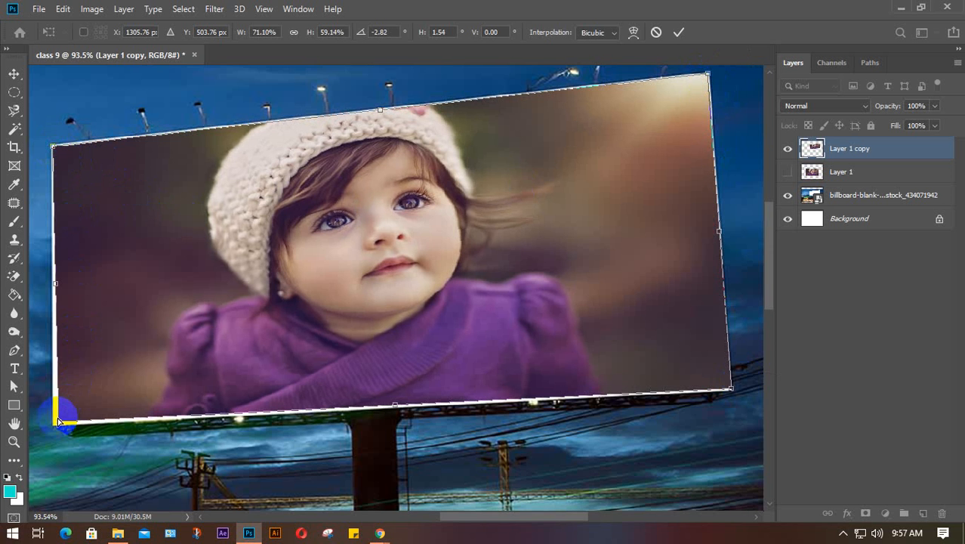
- Make final bottom and top-left corner adjustments, then commit the skew
drag(58, 420, 54, 423)
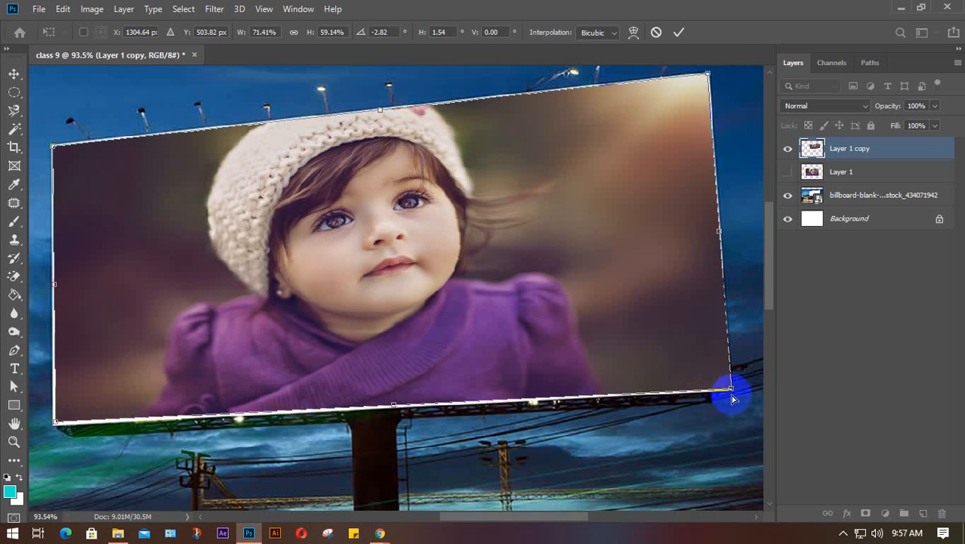
drag(731, 390, 730, 393)
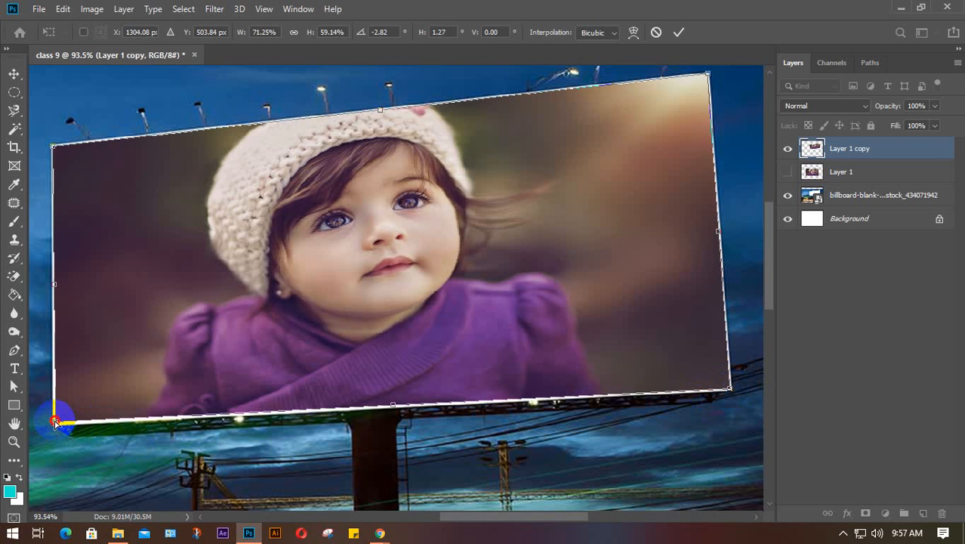
drag(54, 424, 53, 427)
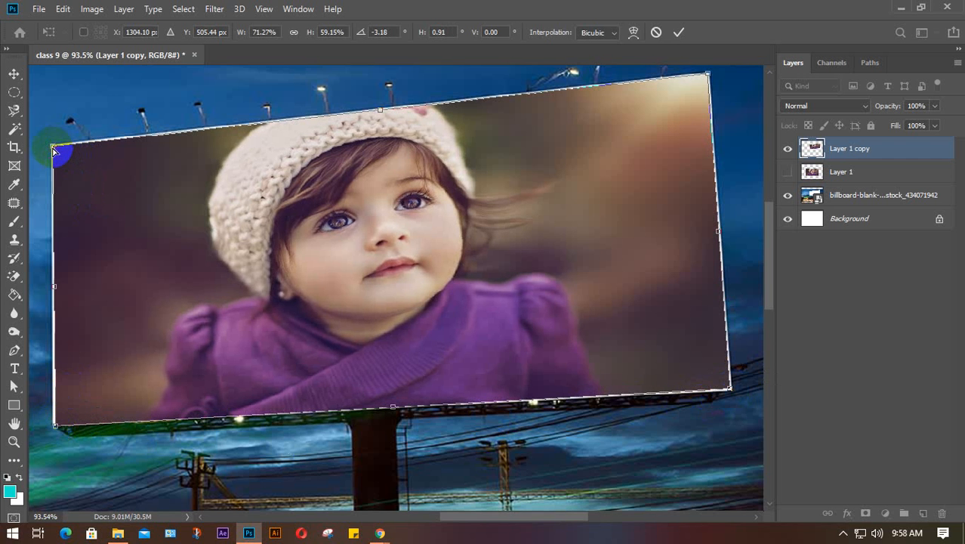
drag(53, 149, 53, 149)
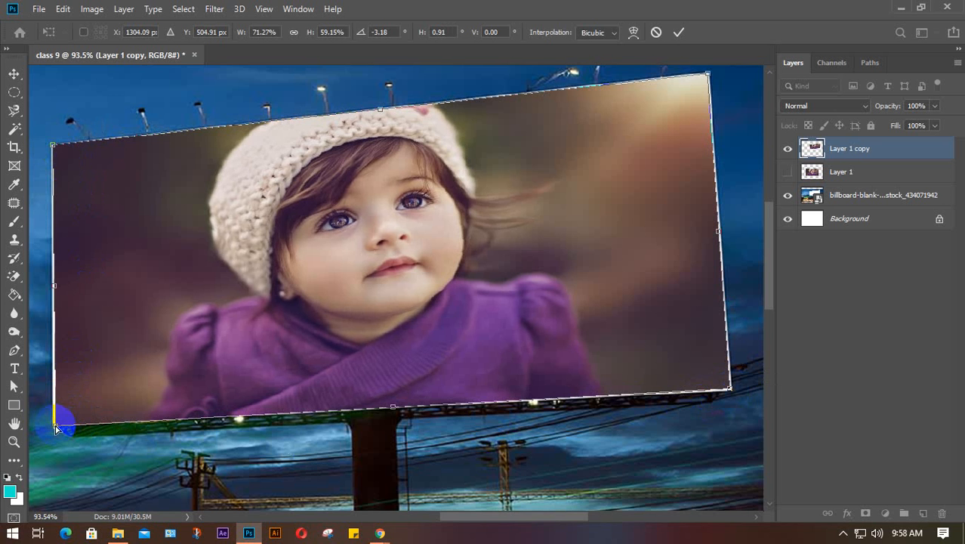
drag(55, 427, 53, 425)
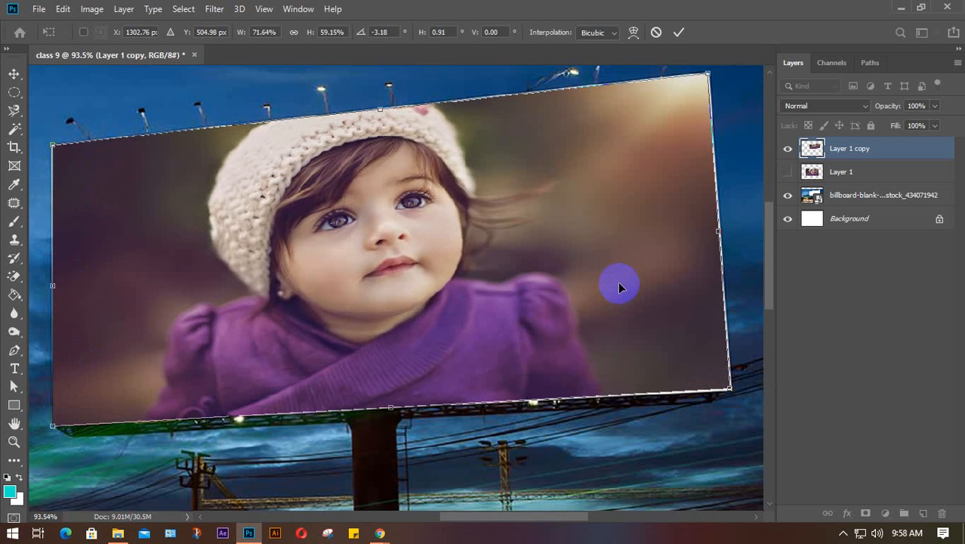
key(Return)
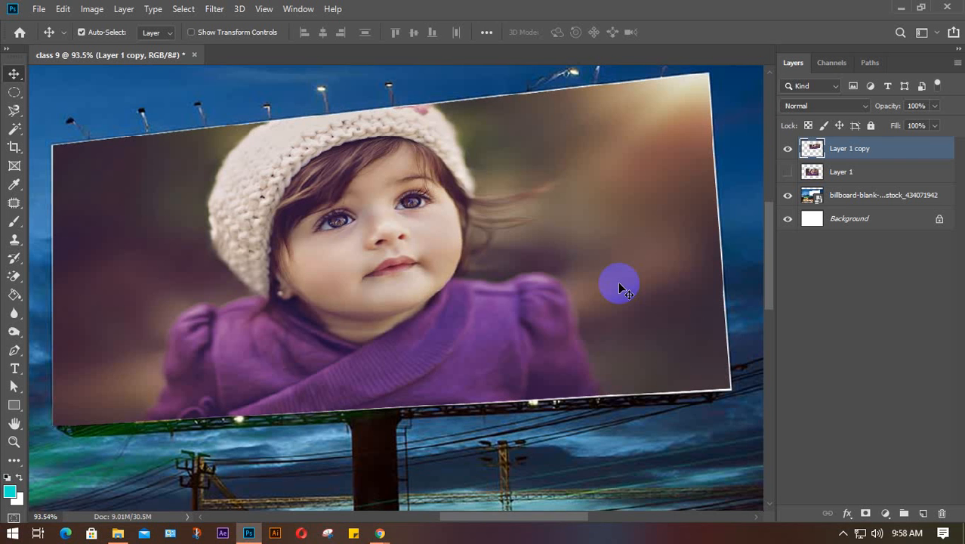
scroll(619, 286, down, 10)
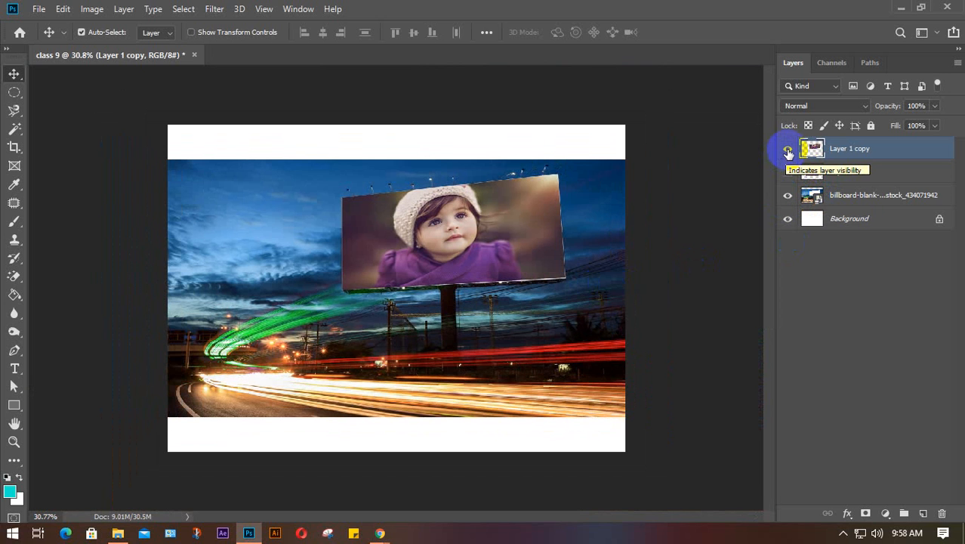
click(787, 172)
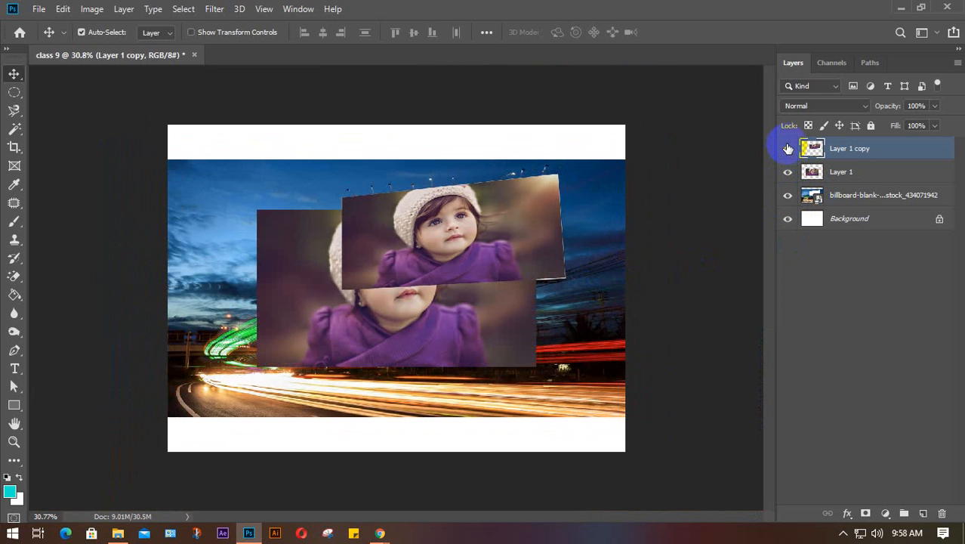
click(787, 149)
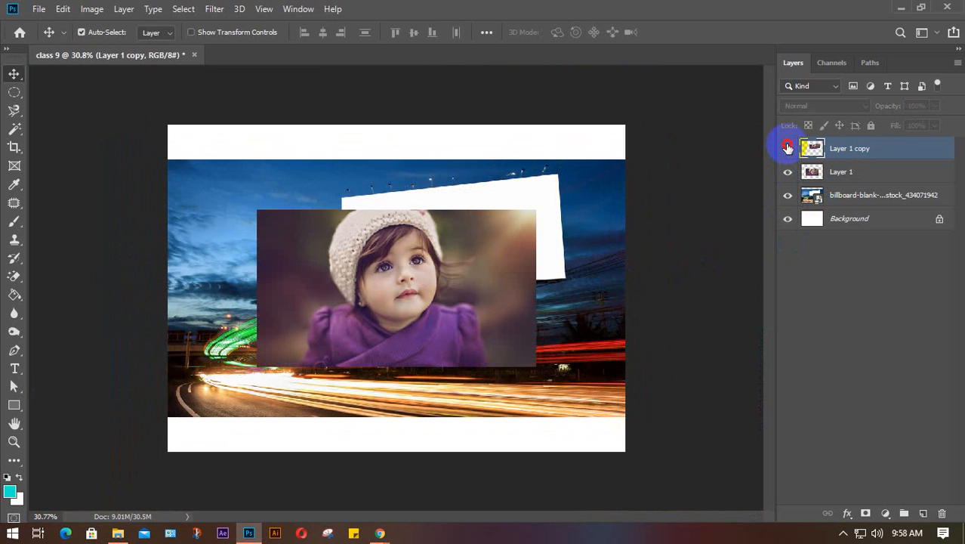
click(788, 149)
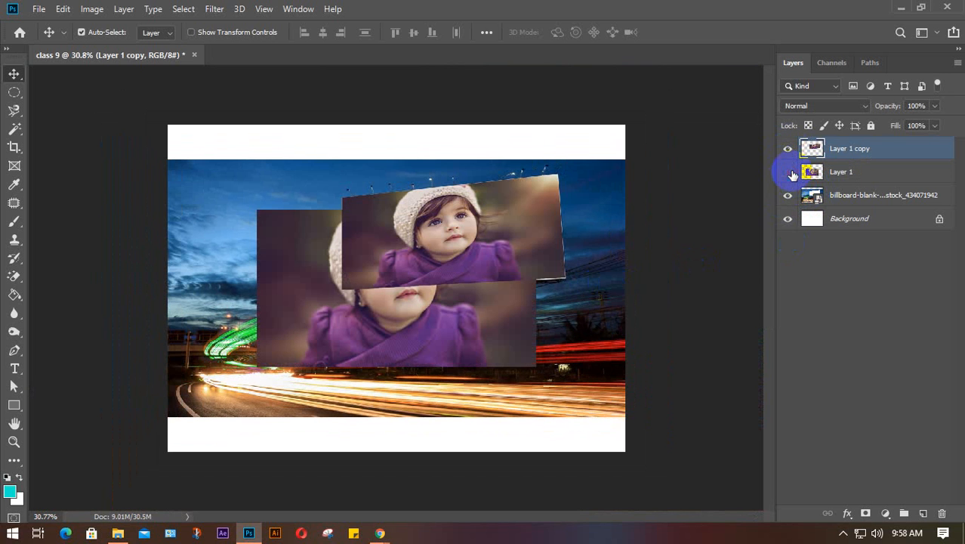
click(788, 172)
click(787, 150)
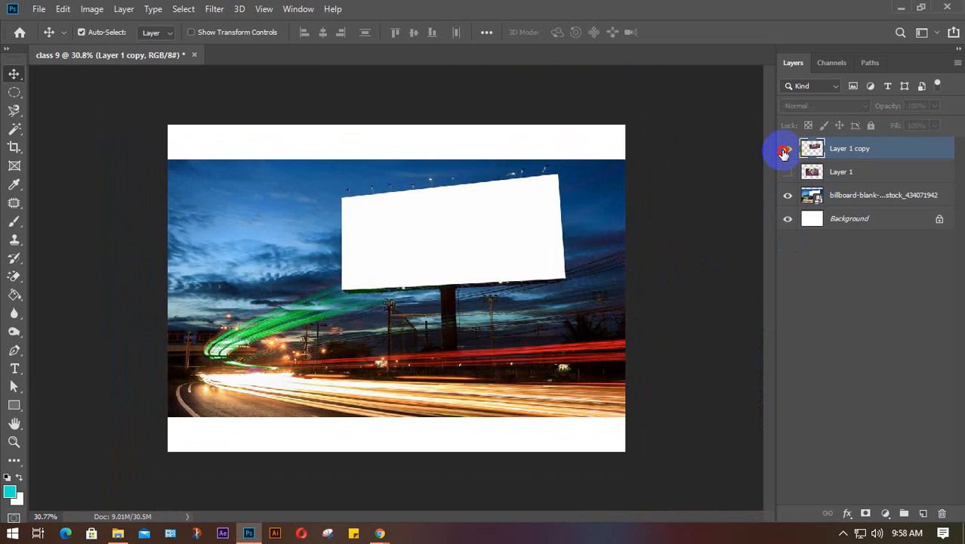
click(785, 150)
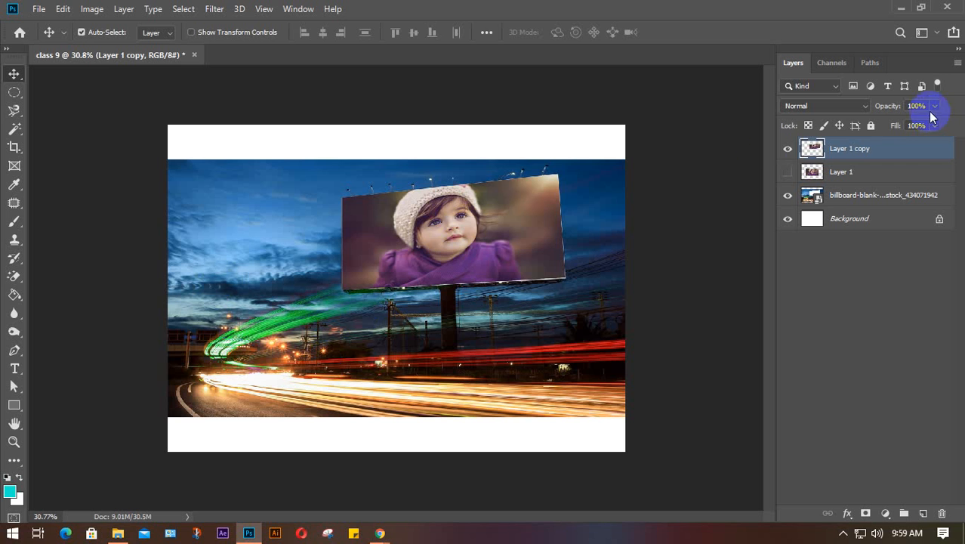
- Hide Layer 1 copy and the billboard layer, and move the billboard above Layer 1
click(791, 148)
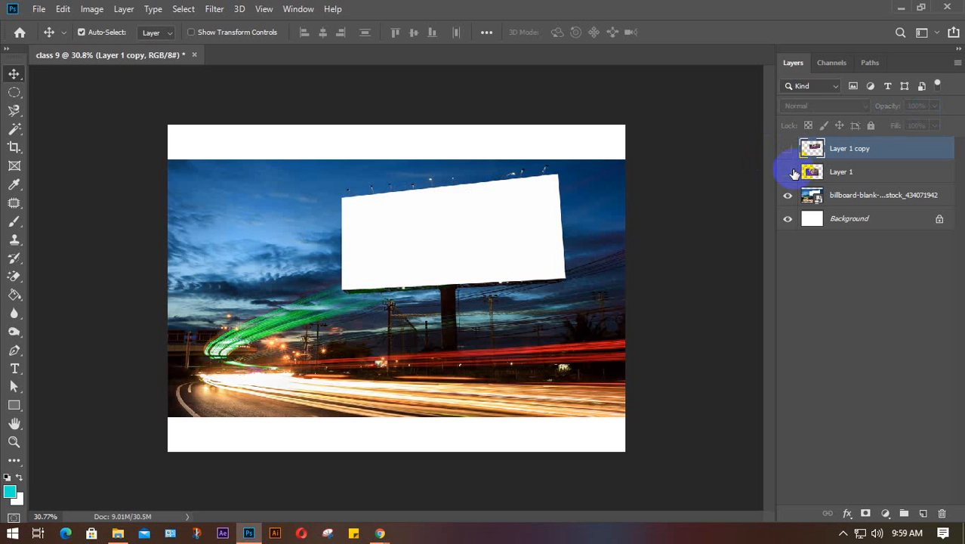
click(790, 200)
drag(852, 187, 861, 166)
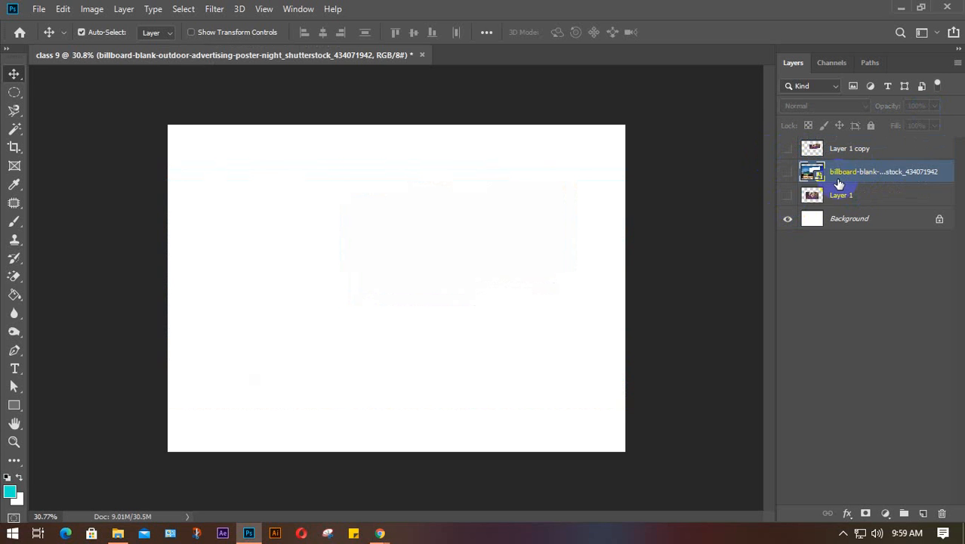
- Duplicate Layer 1 and hide every girl-photo layer except the newest copy
click(815, 194)
click(787, 196)
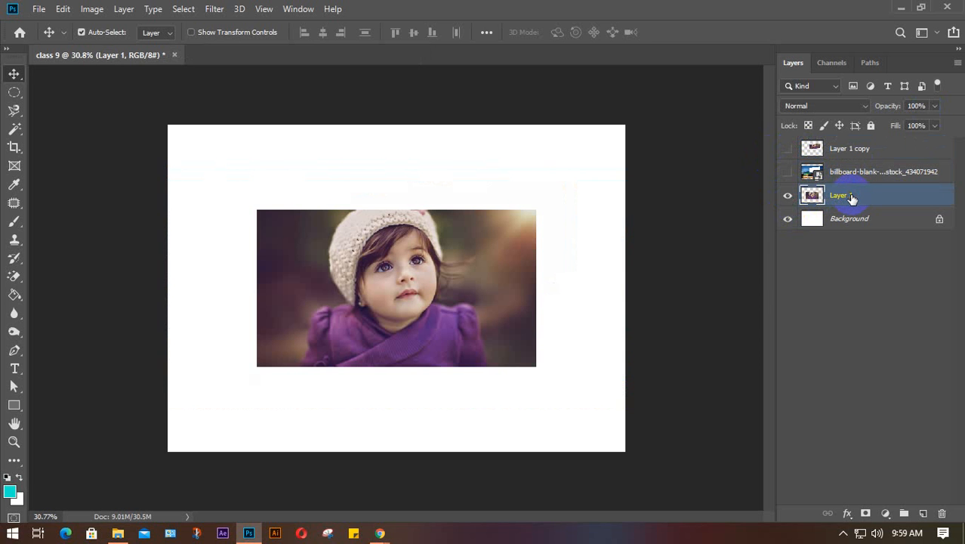
key(ctrl+j)
key(ctrl+j)
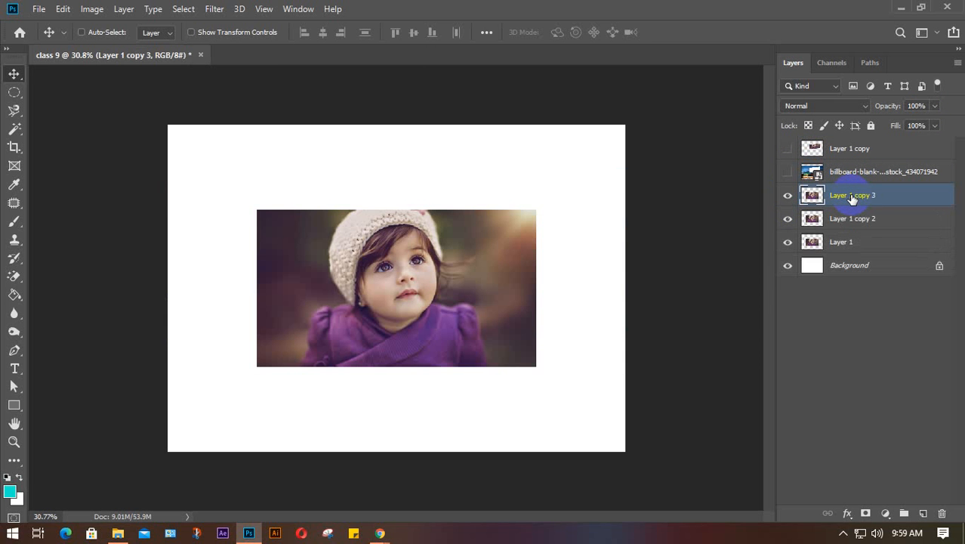
click(785, 220)
click(787, 243)
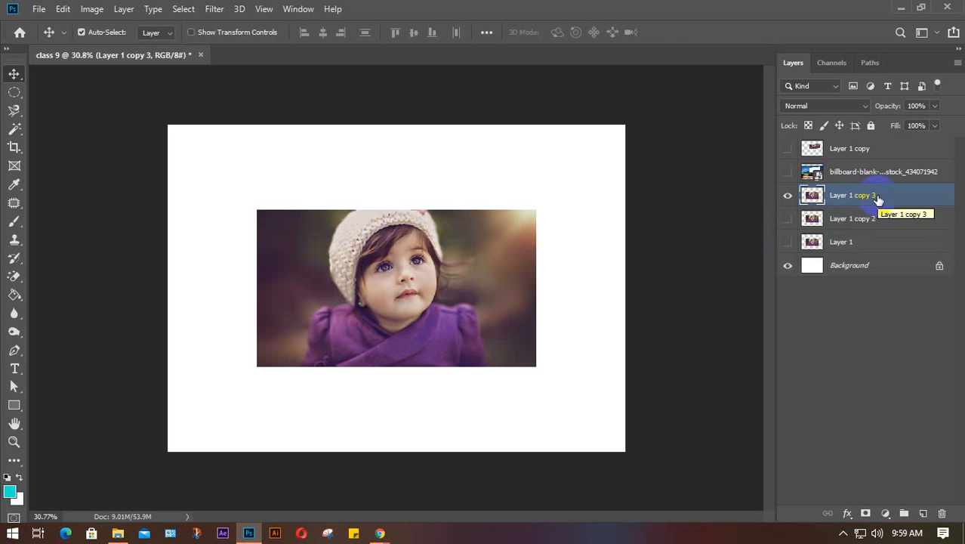
key(ctrl+t)
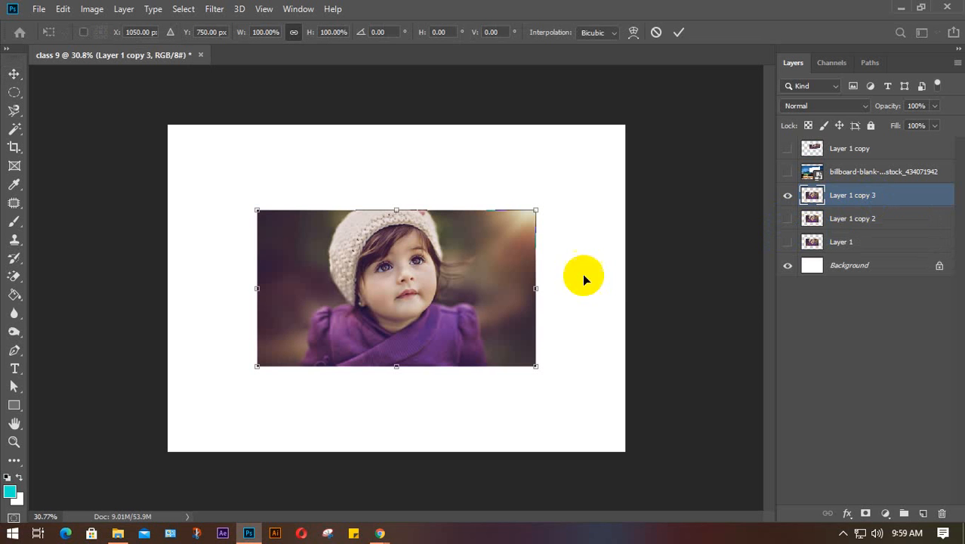
- Switch to Distort and drag the photo's corners into a leaning shape with a top edge rising right
right_click(419, 281)
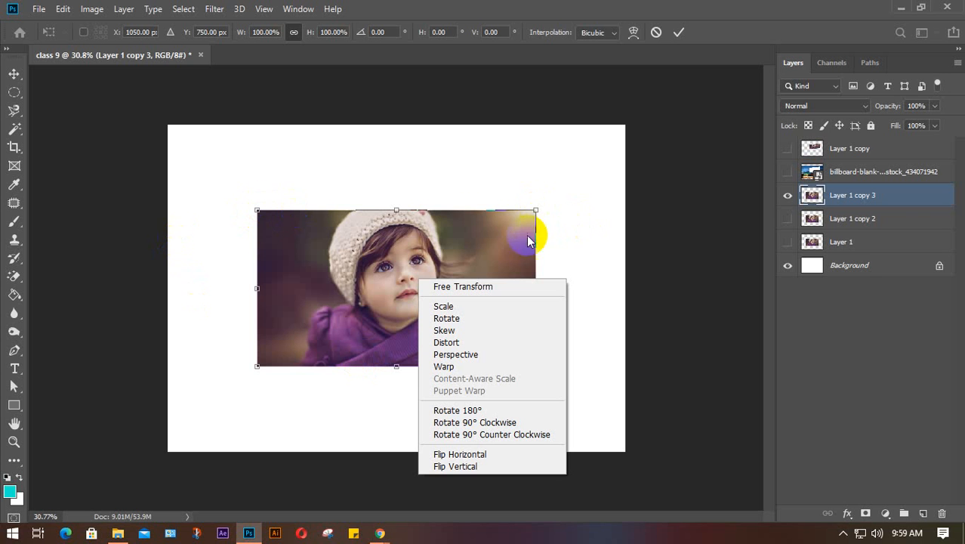
click(447, 342)
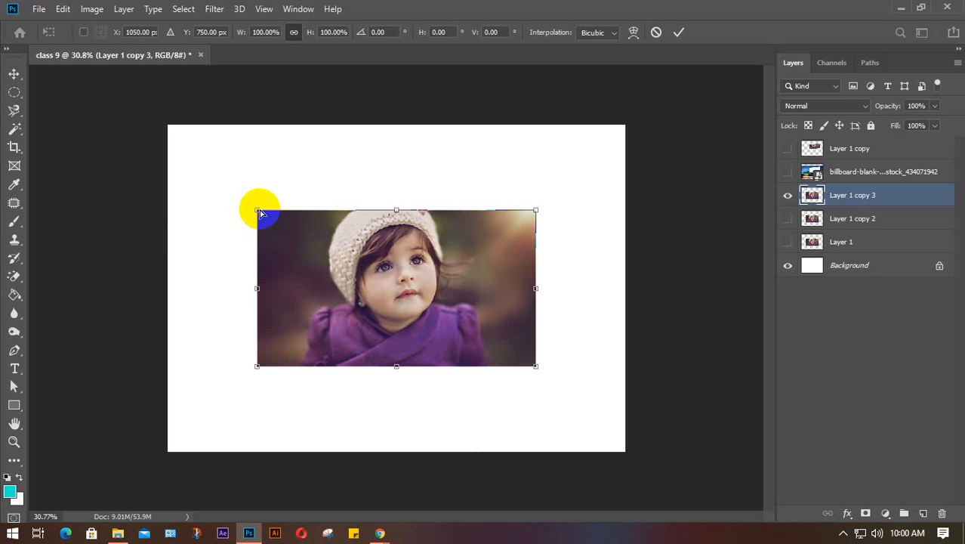
mouse_move(258, 212)
mouse_down()
mouse_move(233, 198)
mouse_move(231, 182)
mouse_move(233, 212)
mouse_move(257, 209)
mouse_move(247, 210)
mouse_up()
drag(534, 209, 554, 177)
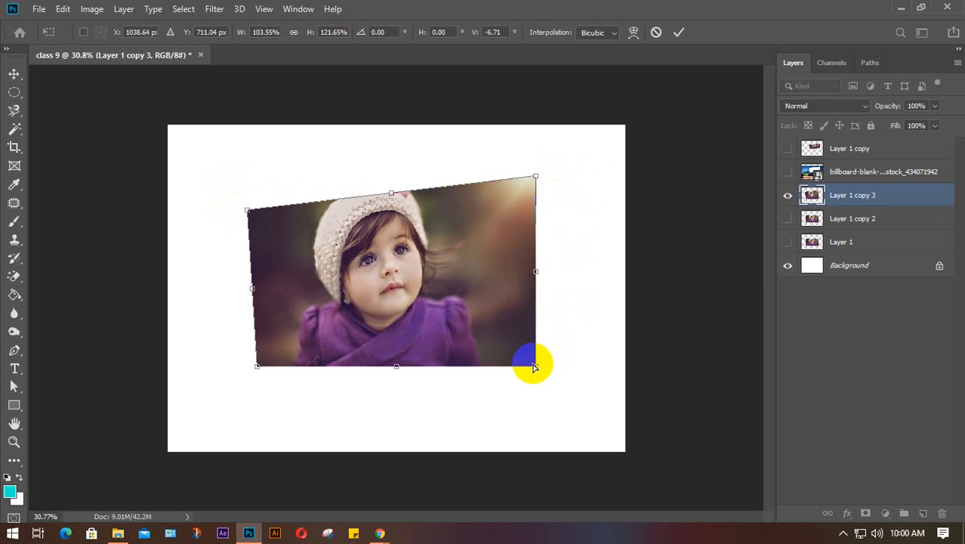
mouse_move(535, 366)
mouse_down()
mouse_move(569, 367)
mouse_move(453, 366)
mouse_move(555, 370)
mouse_move(501, 366)
mouse_move(542, 365)
mouse_up()
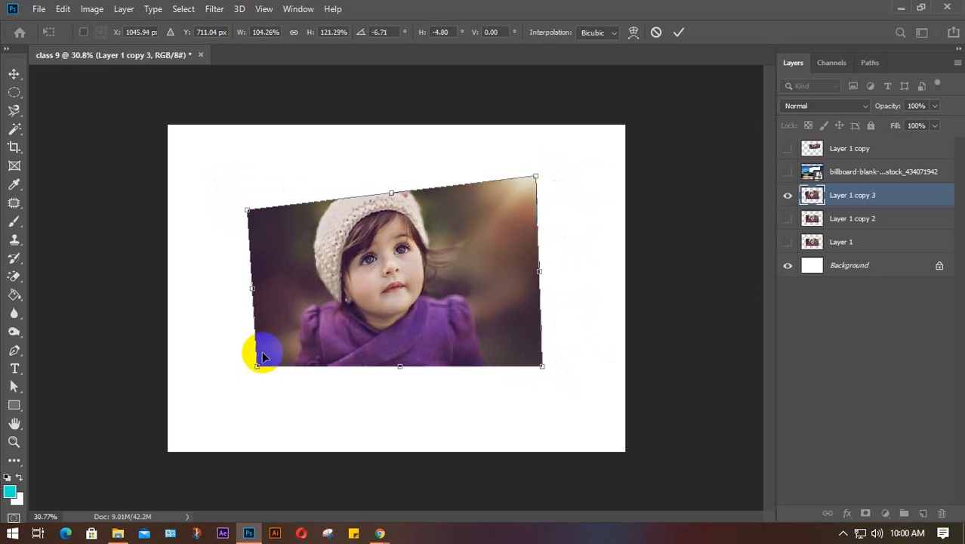
drag(257, 366, 218, 383)
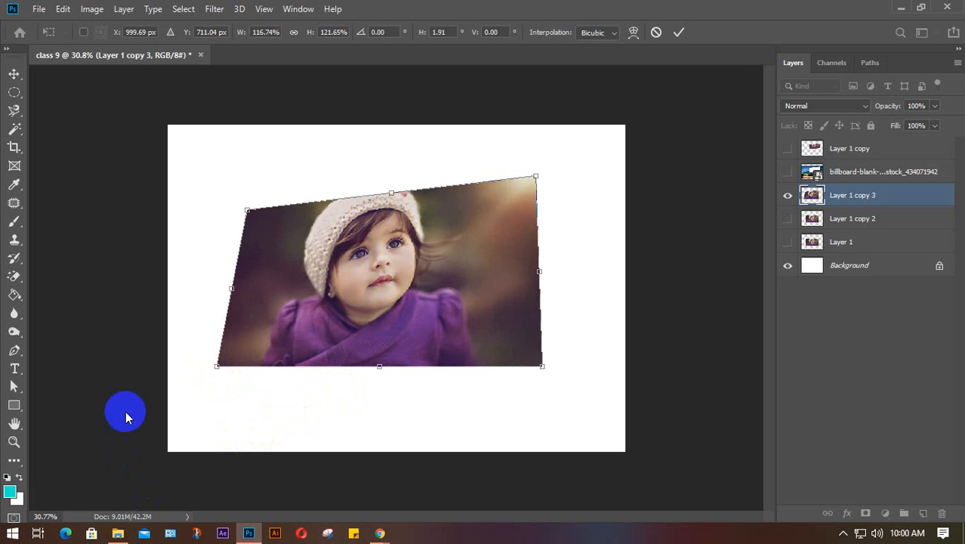
mouse_move(217, 366)
mouse_down()
mouse_move(323, 347)
mouse_move(234, 367)
mouse_up()
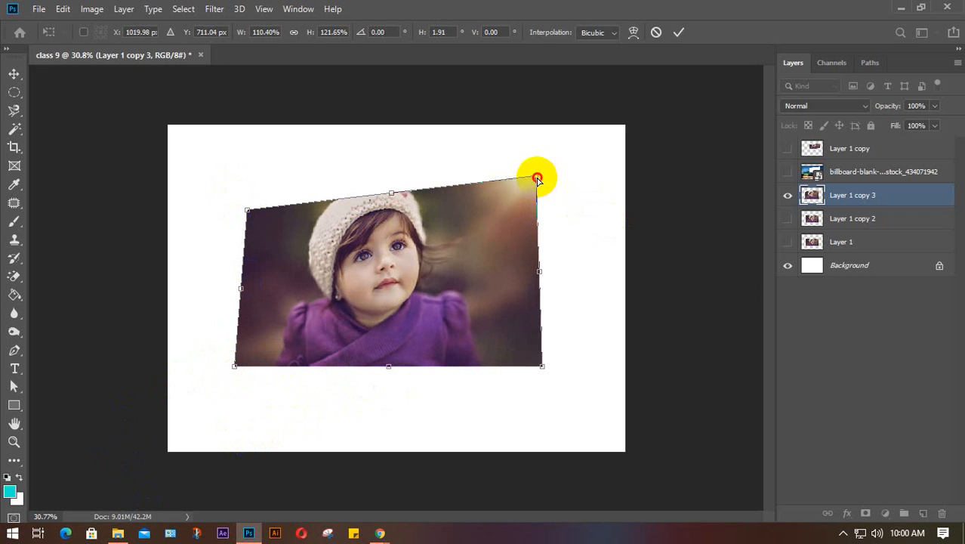
drag(537, 178, 537, 198)
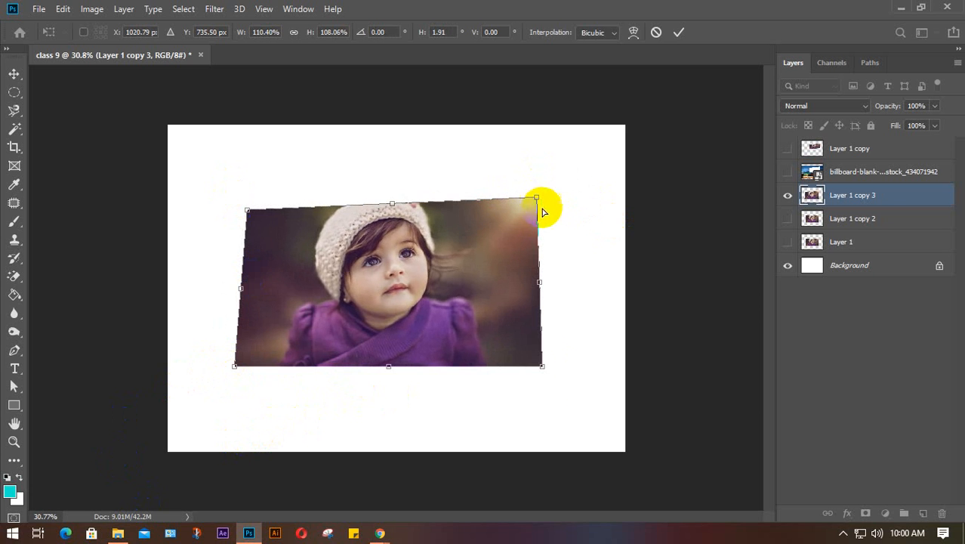
click(541, 368)
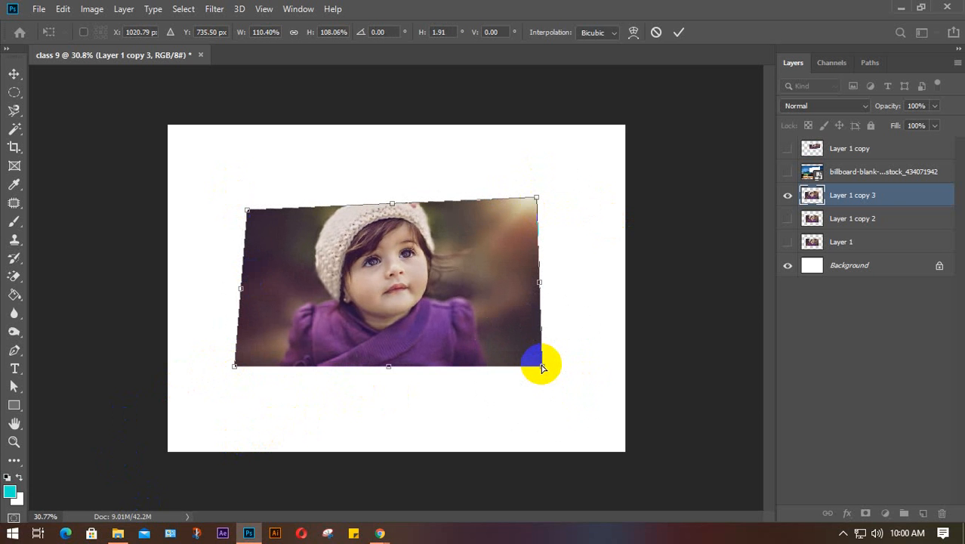
- Cancel the distortion, show the billboard layer, and place it below Layer 1 copy 3
key(Escape)
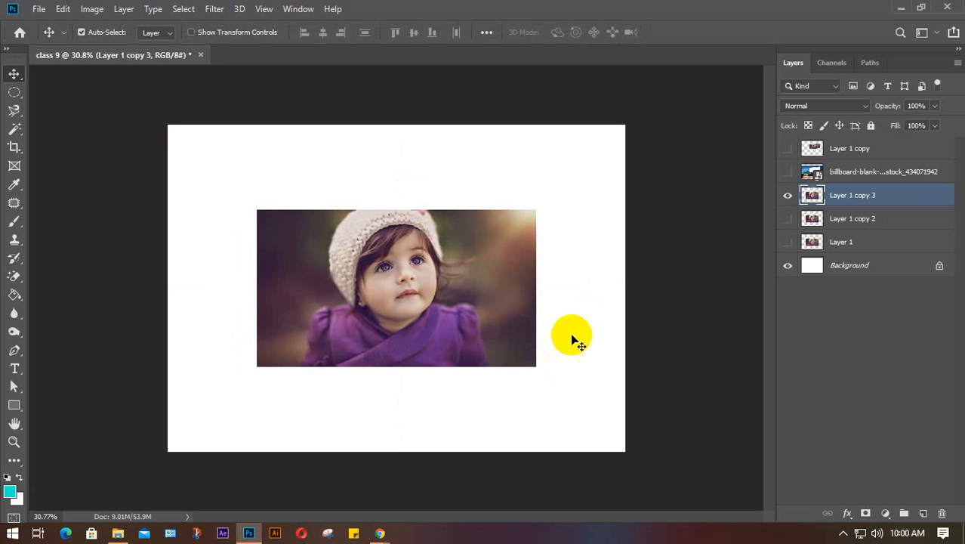
click(787, 172)
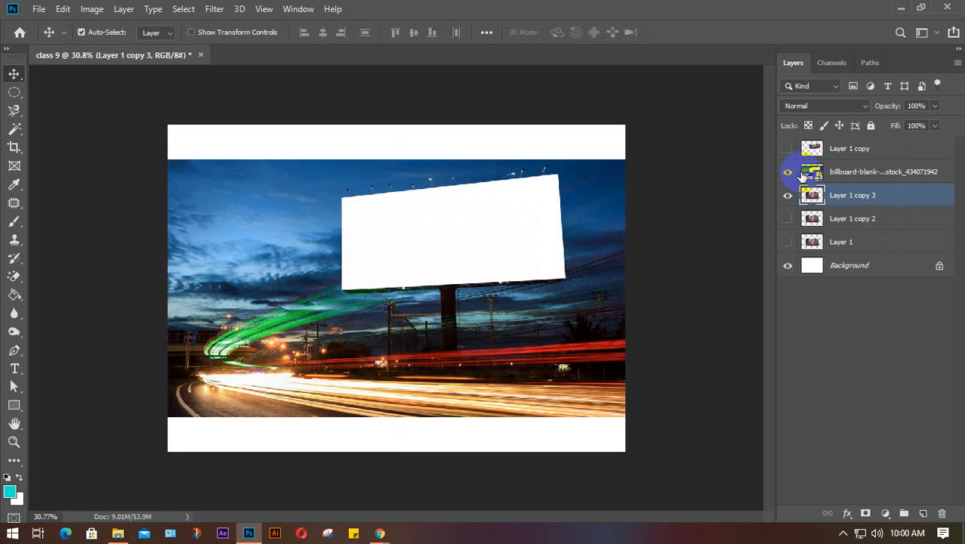
drag(872, 171, 867, 214)
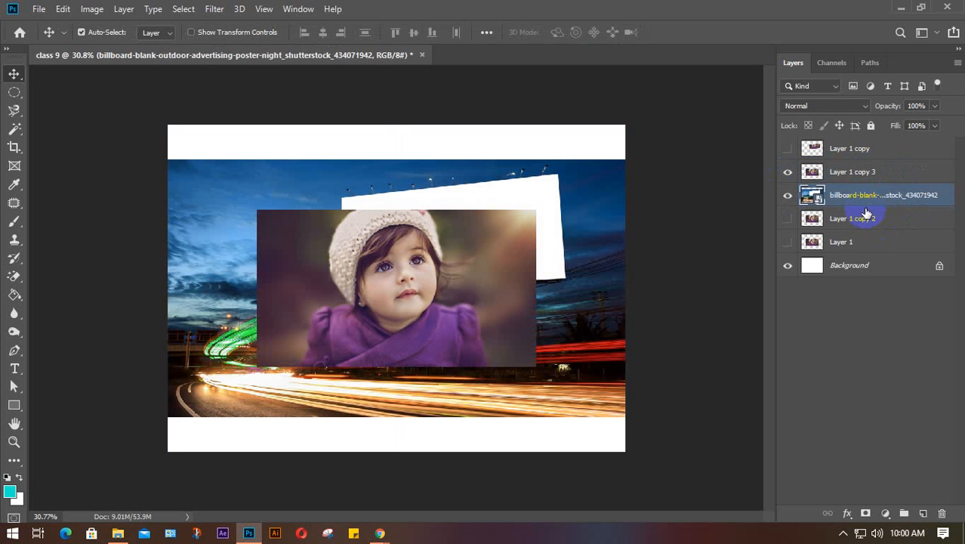
click(856, 173)
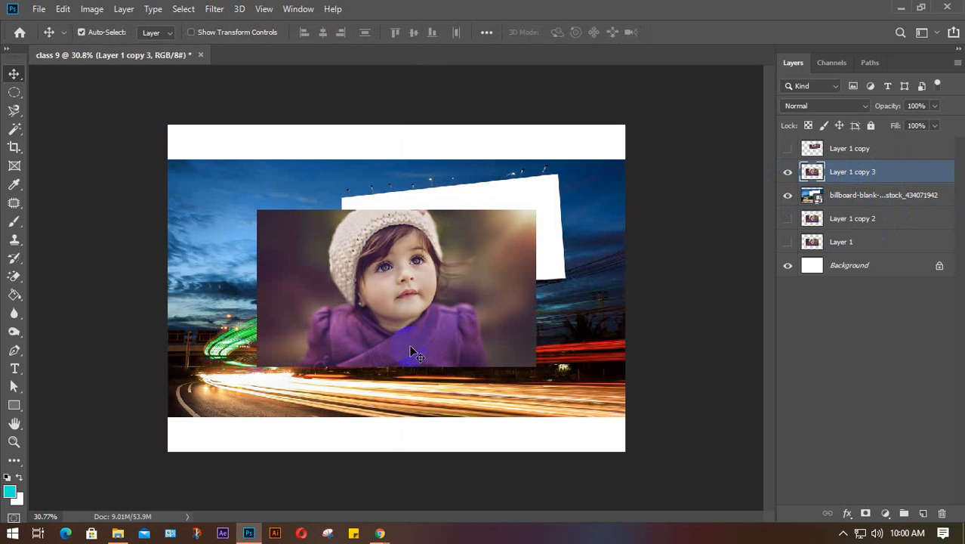
key(ctrl+t)
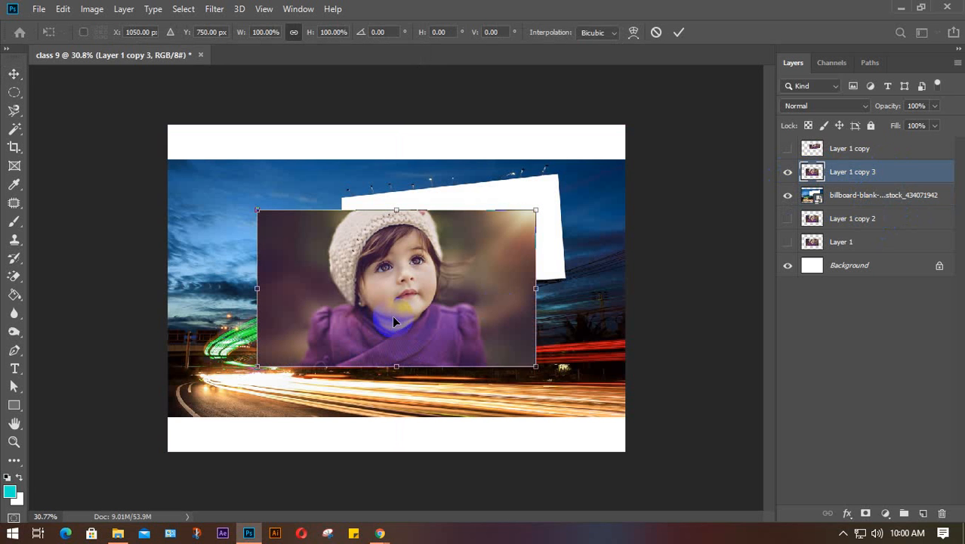
- Shrink the girl photo to about 58% and position it over the billboard's left portion
drag(533, 371, 455, 321)
drag(336, 260, 435, 229)
drag(557, 288, 547, 282)
drag(414, 233, 401, 243)
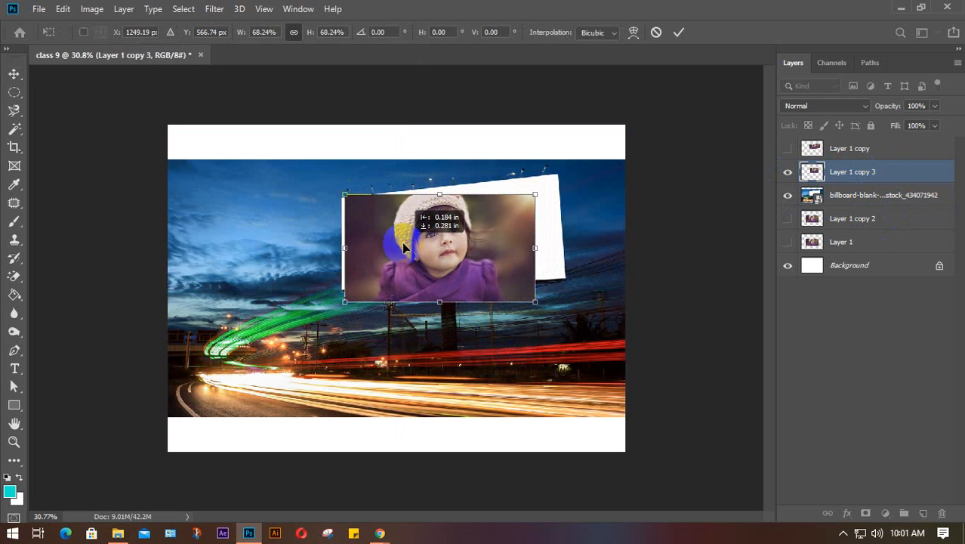
scroll(402, 241, up, 2)
scroll(401, 242, up, 2)
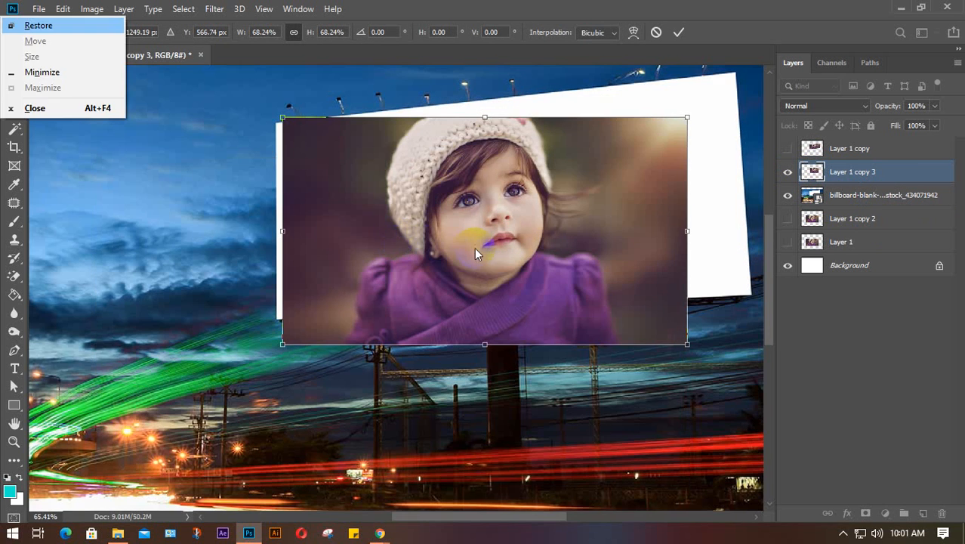
scroll(396, 323, up, 1)
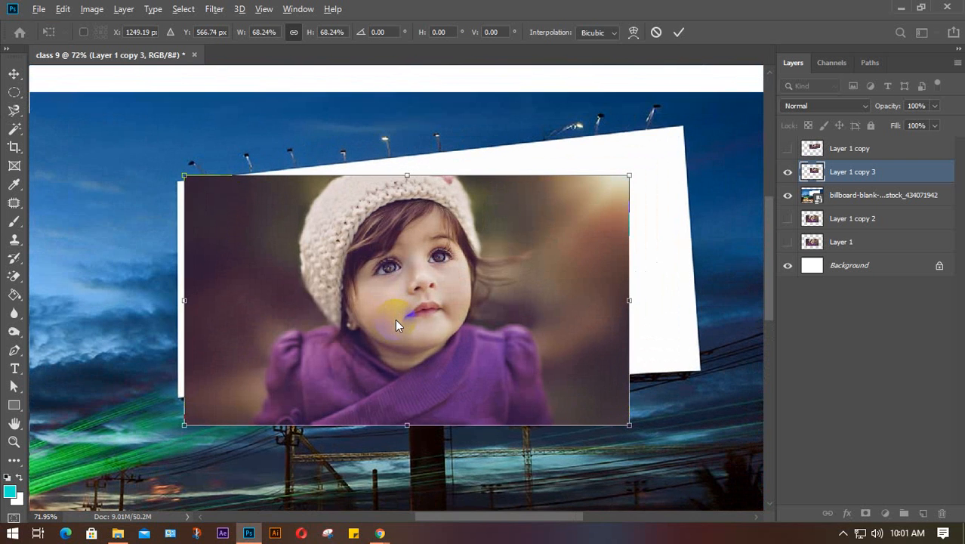
scroll(396, 321, up, 1)
drag(362, 321, 359, 329)
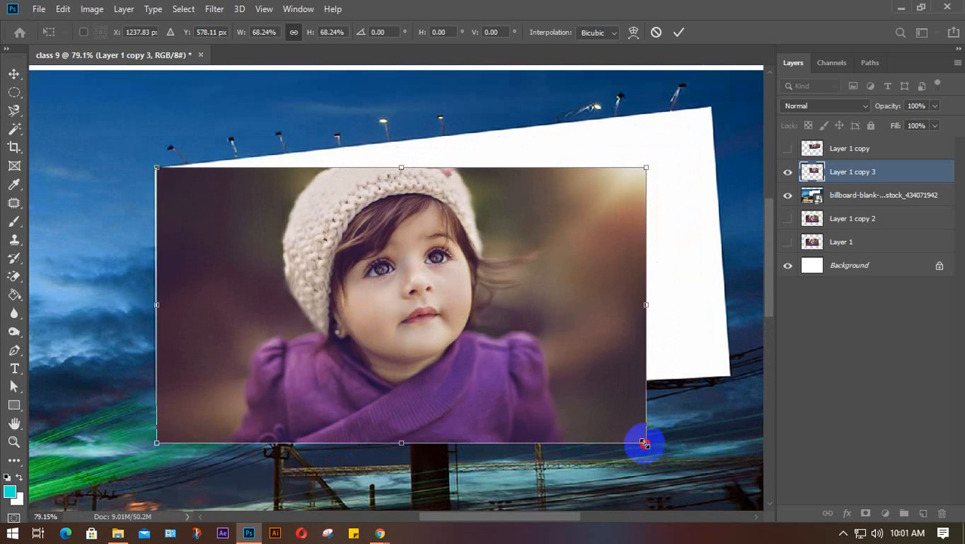
drag(644, 443, 591, 371)
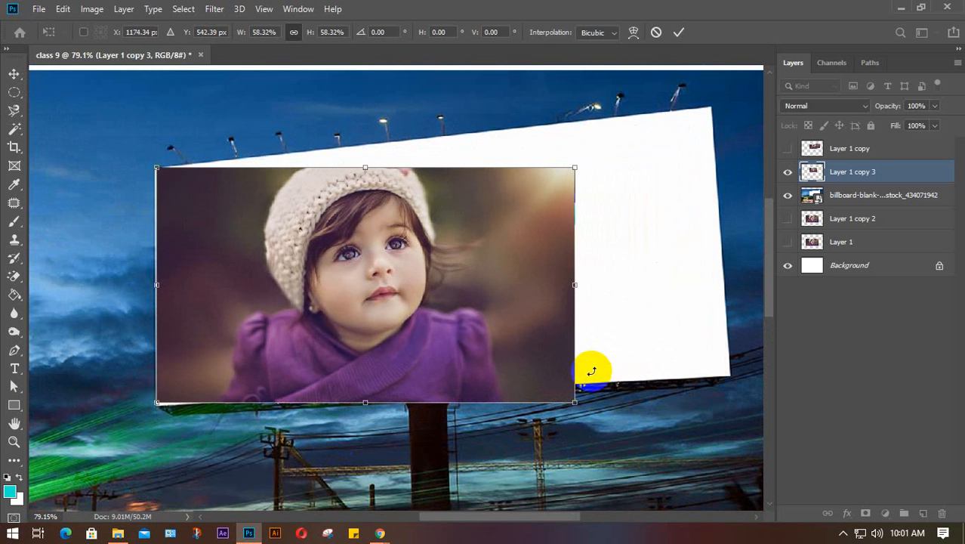
- Switch the transform to Distort and pull the right-hand corners toward the billboard's corners
right_click(382, 280)
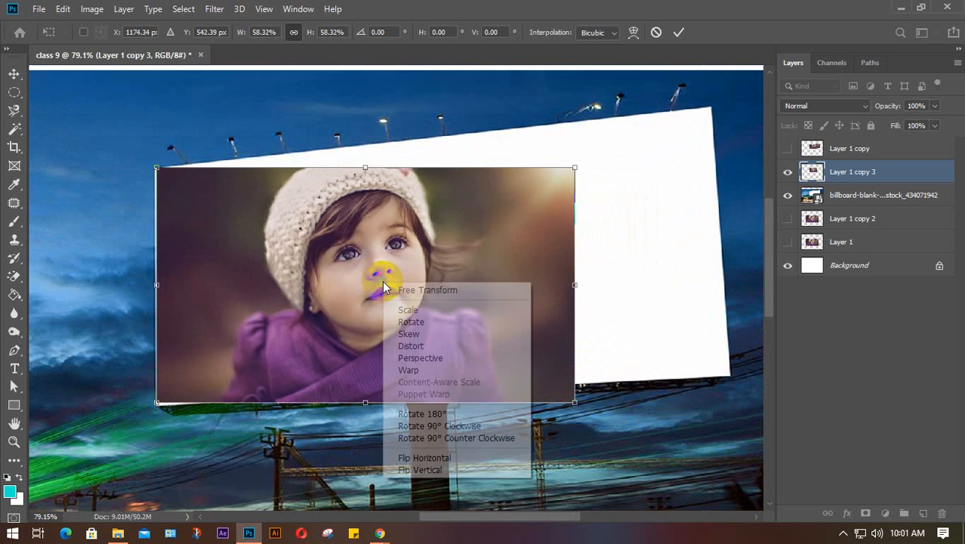
click(404, 348)
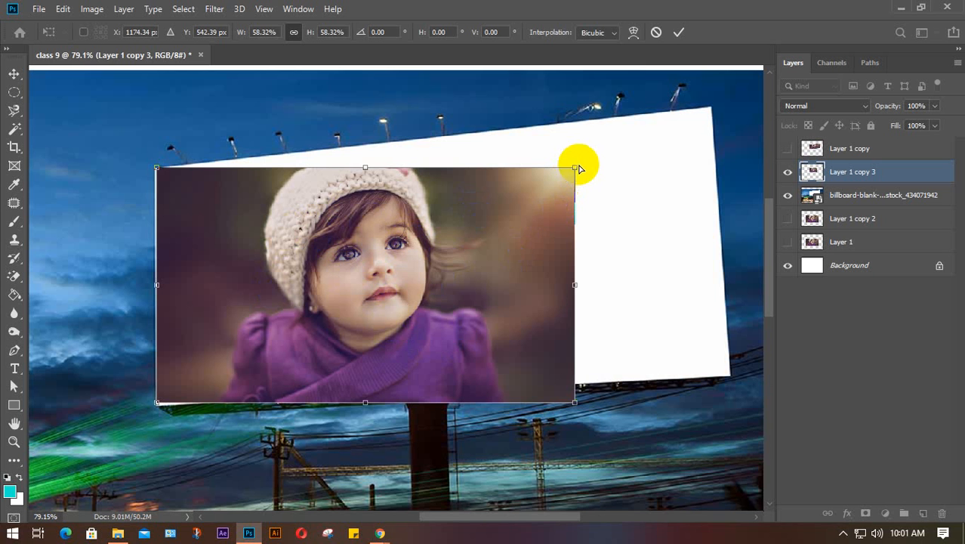
drag(574, 168, 640, 132)
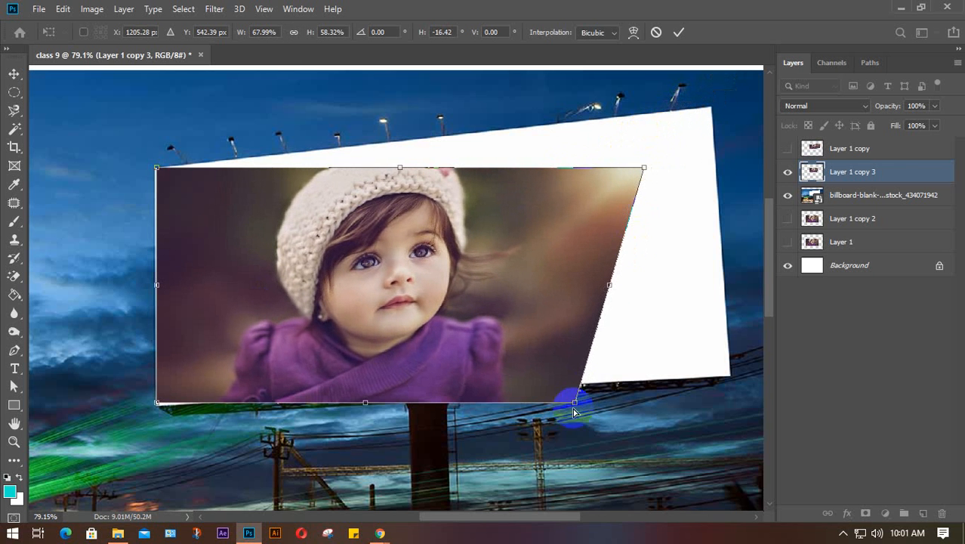
drag(575, 405, 708, 366)
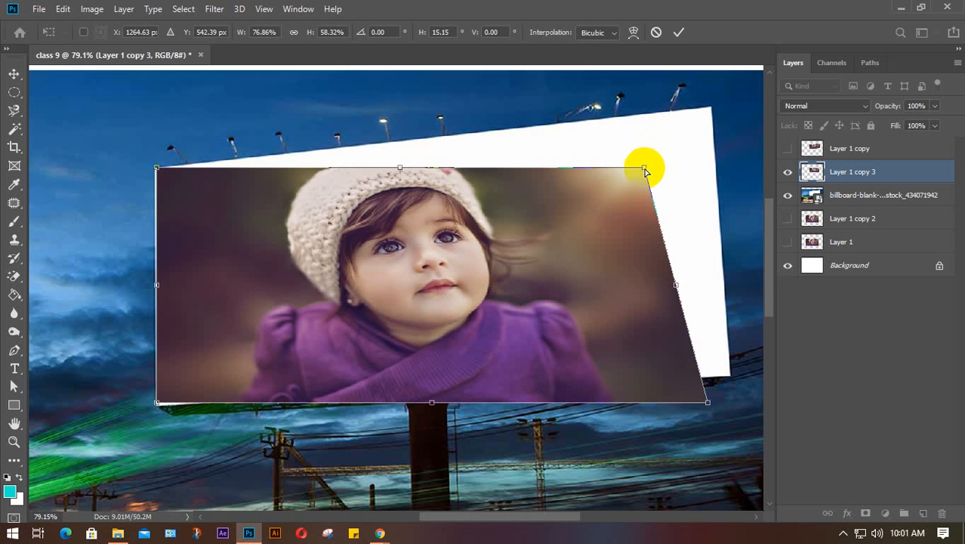
drag(644, 168, 667, 111)
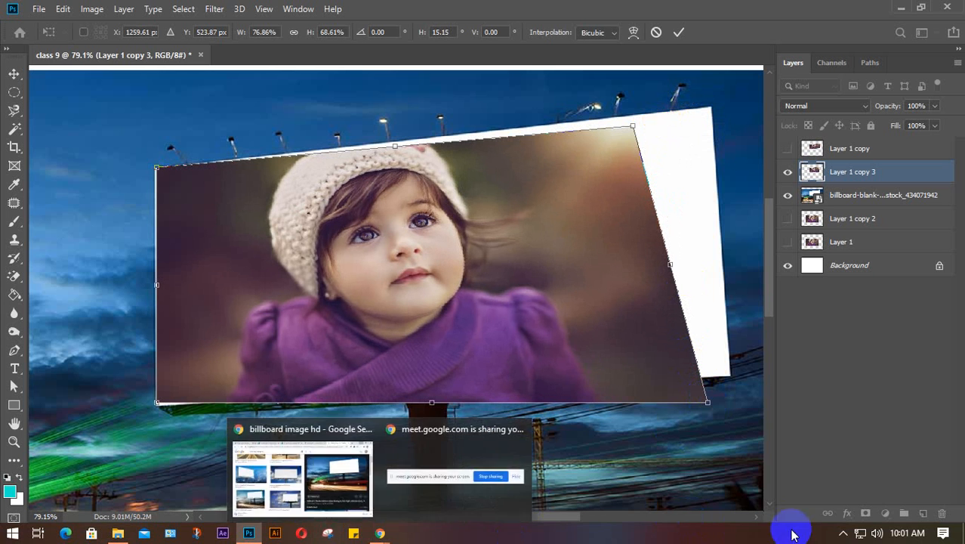
click(843, 533)
click(856, 489)
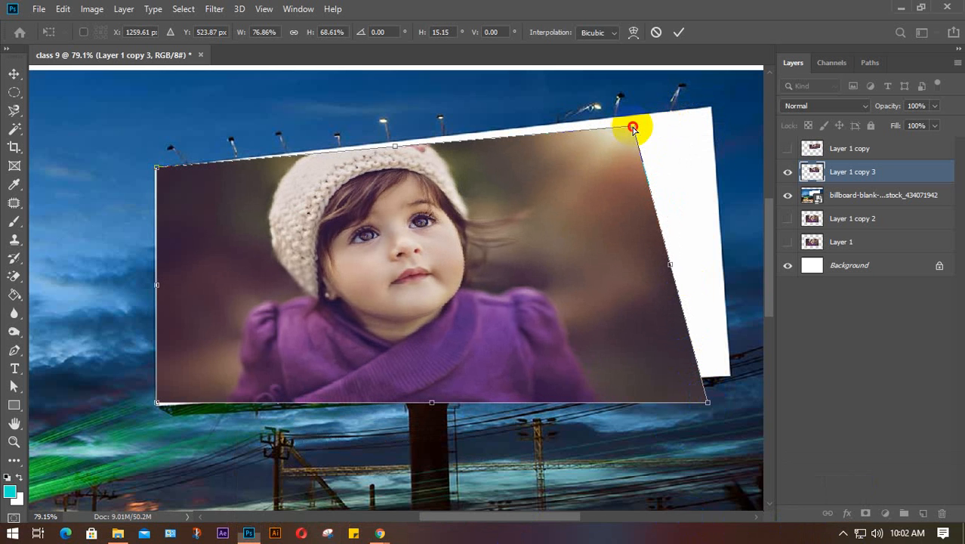
- Settle all four corners on the billboard's corners and commit the distortion
drag(636, 125, 684, 121)
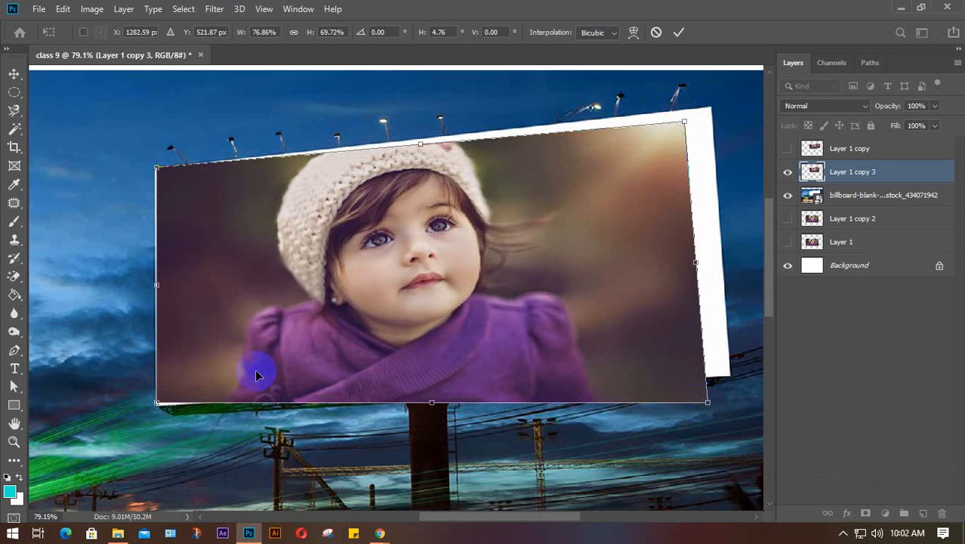
mouse_move(157, 405)
mouse_down()
mouse_move(167, 405)
mouse_move(158, 404)
mouse_up()
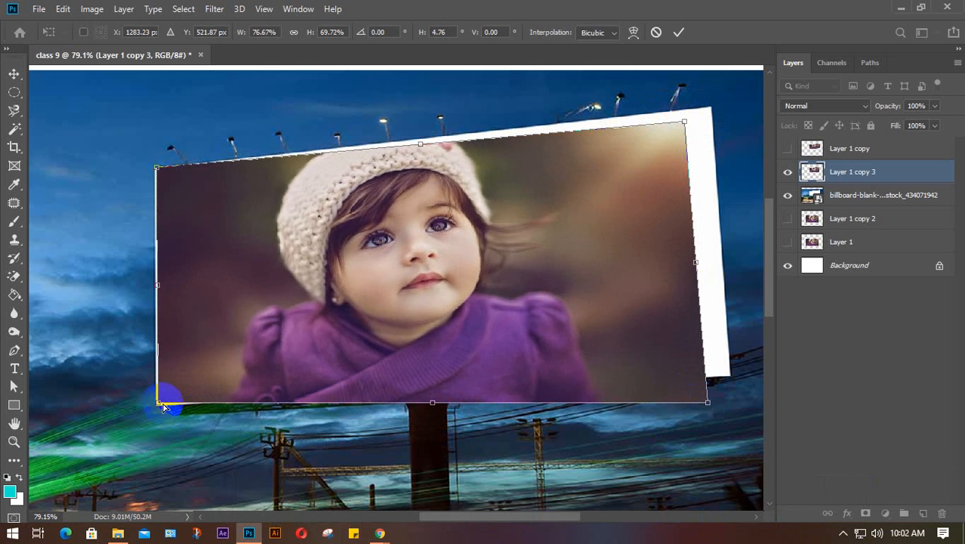
drag(710, 406, 727, 374)
click(685, 123)
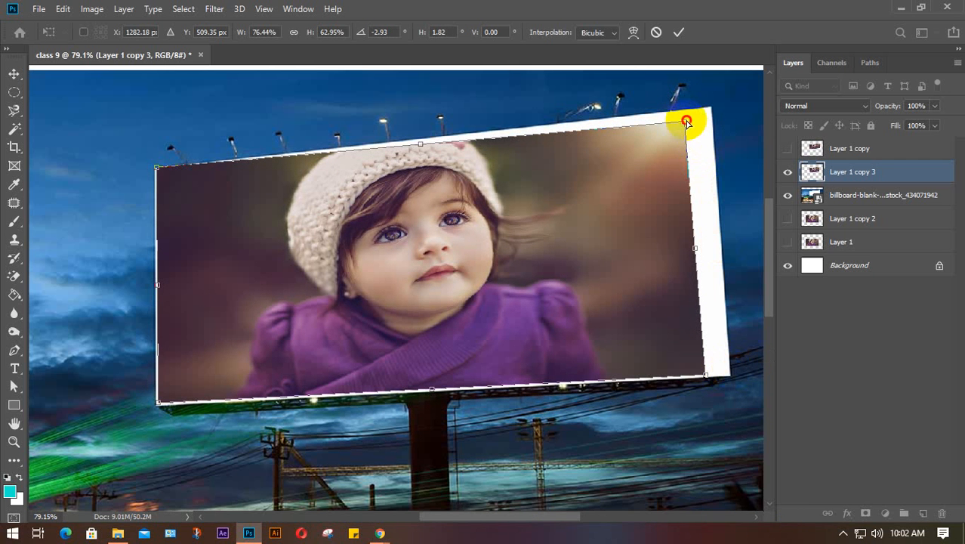
click(684, 121)
drag(683, 124, 708, 118)
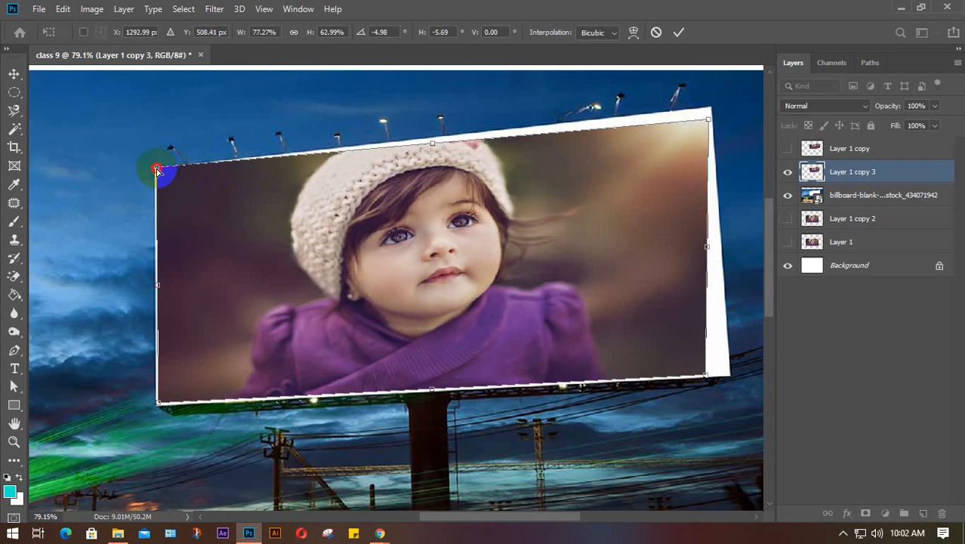
drag(157, 169, 158, 172)
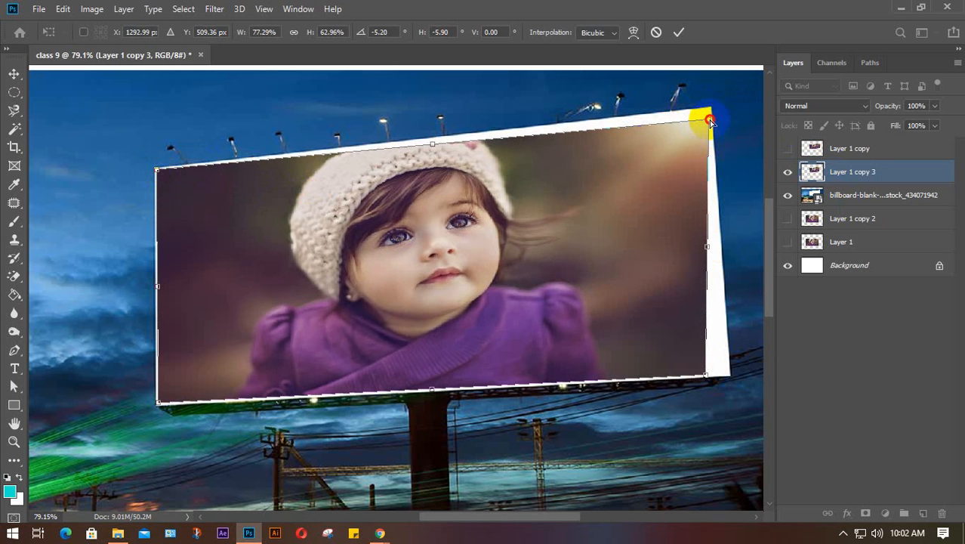
drag(709, 121, 708, 110)
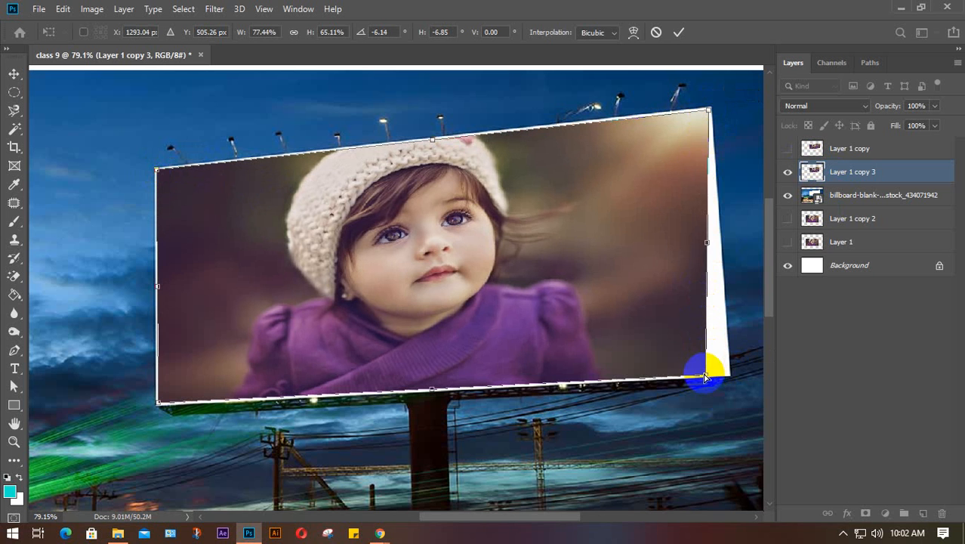
drag(705, 376, 727, 378)
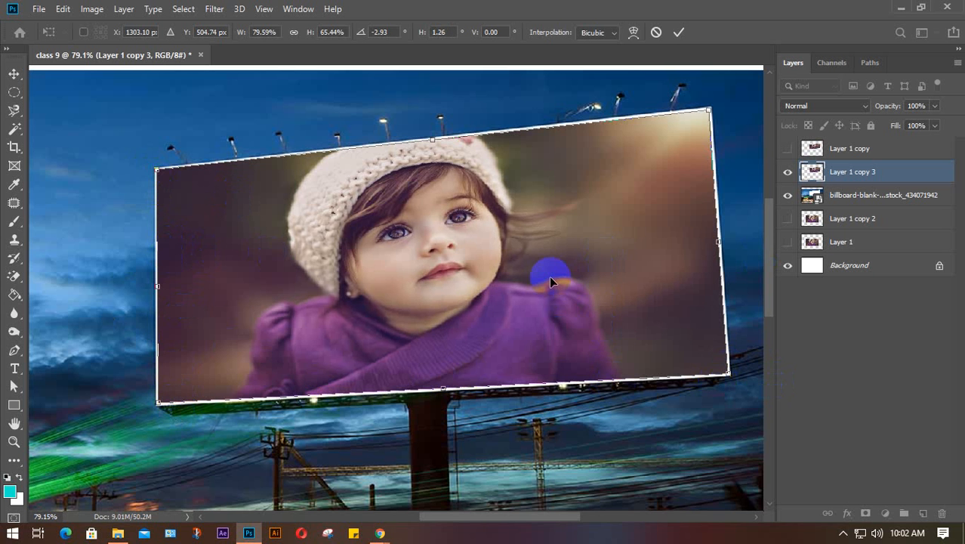
key(Return)
- Zoom out and toggle Layer 1 copy and Layer 1 copy 3 visibility to compare the distortions
scroll(550, 279, down, 5)
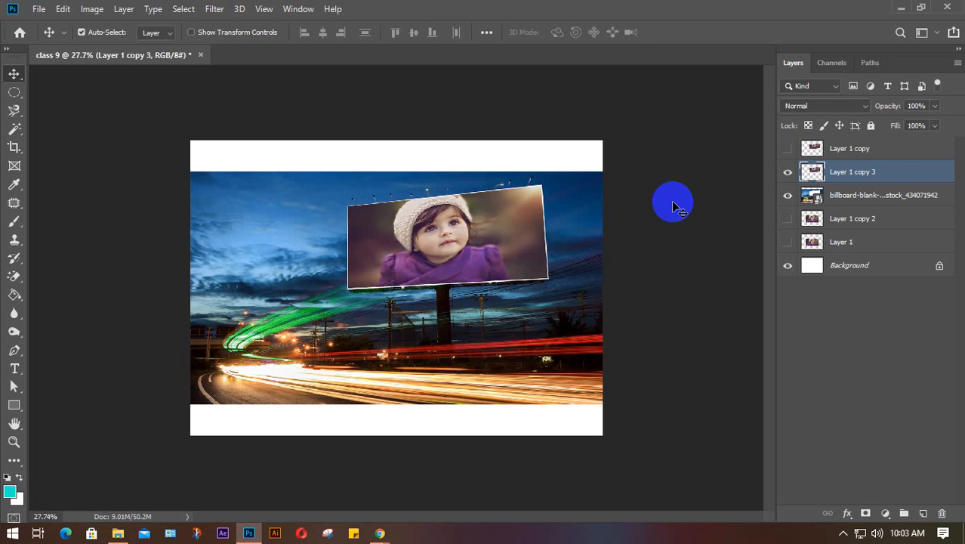
click(787, 148)
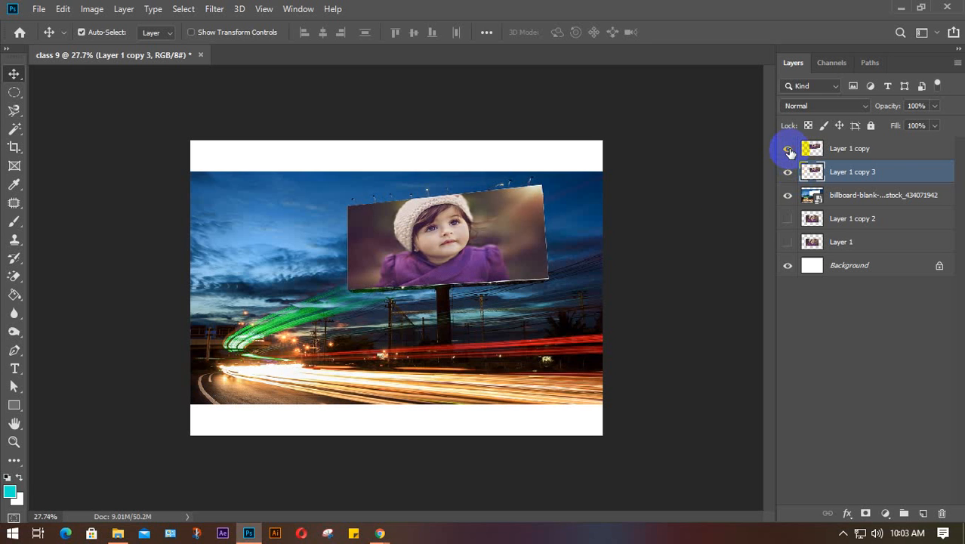
click(787, 172)
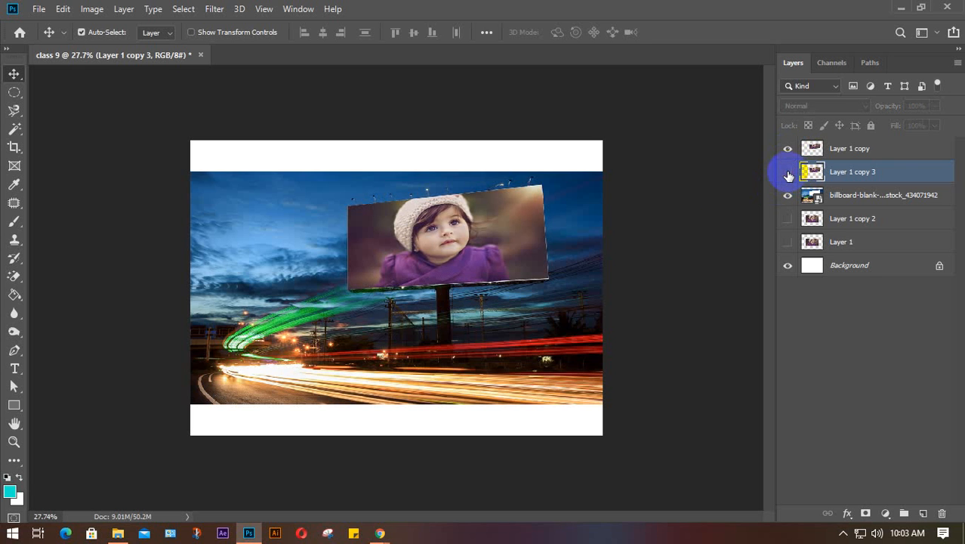
click(787, 173)
click(786, 150)
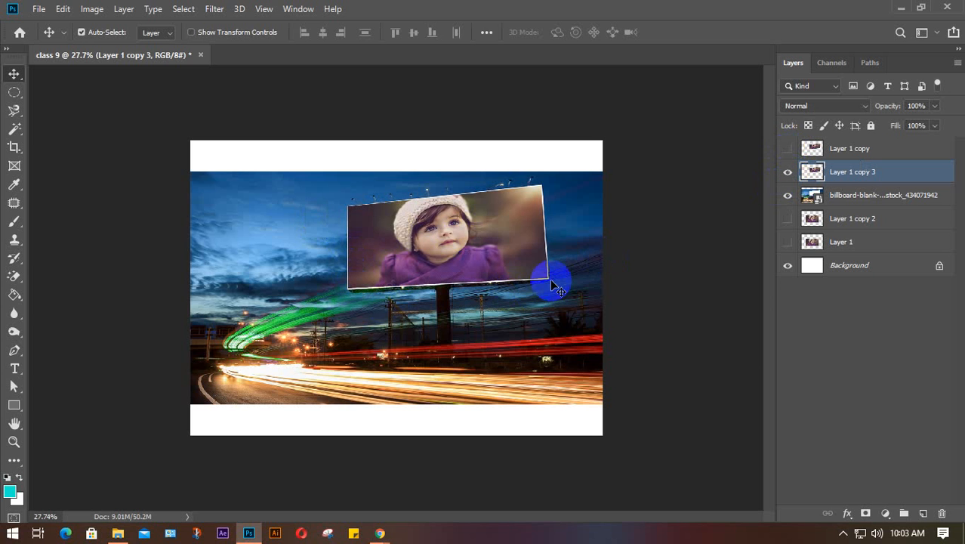
click(787, 172)
click(788, 149)
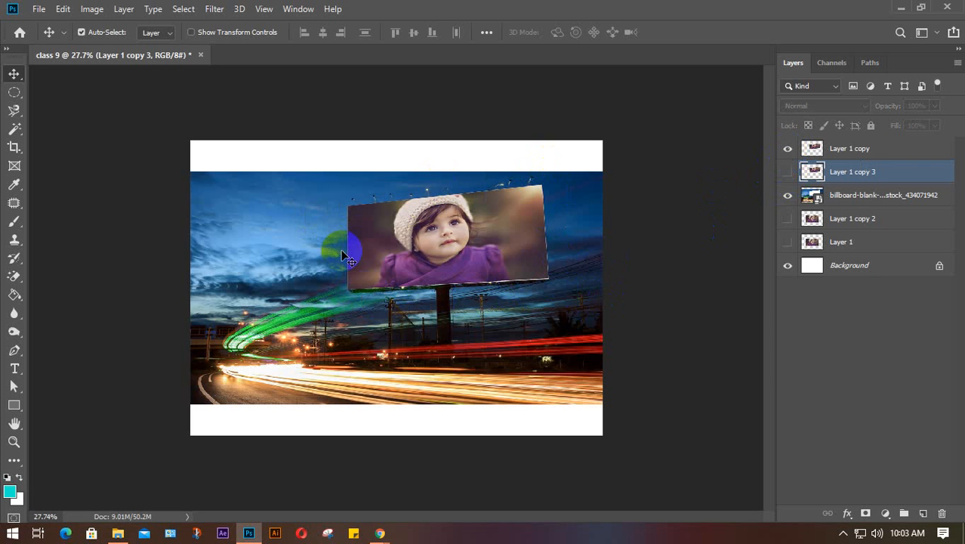
click(789, 172)
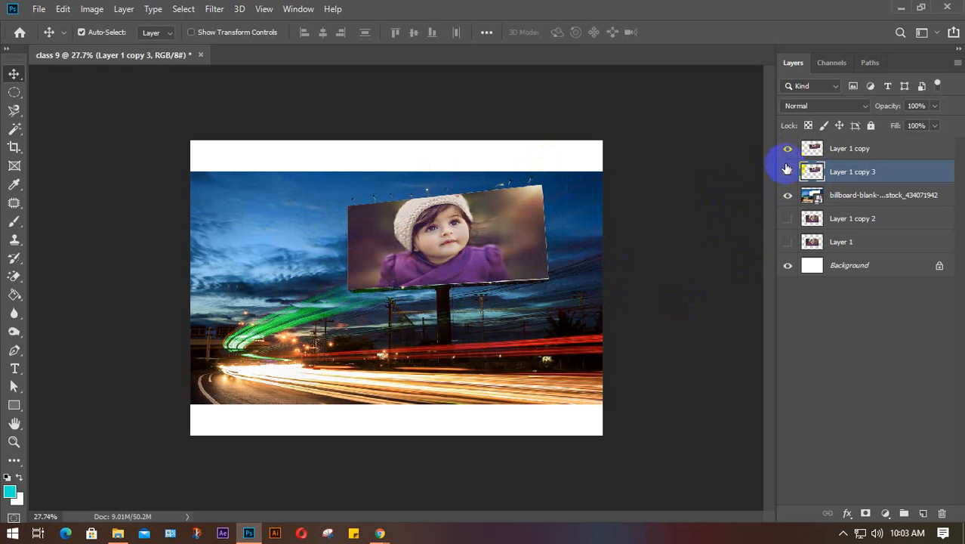
- Hide the billboard and distorted layers, leaving only Layer 1 copy 2 visible and selected
drag(789, 150, 782, 222)
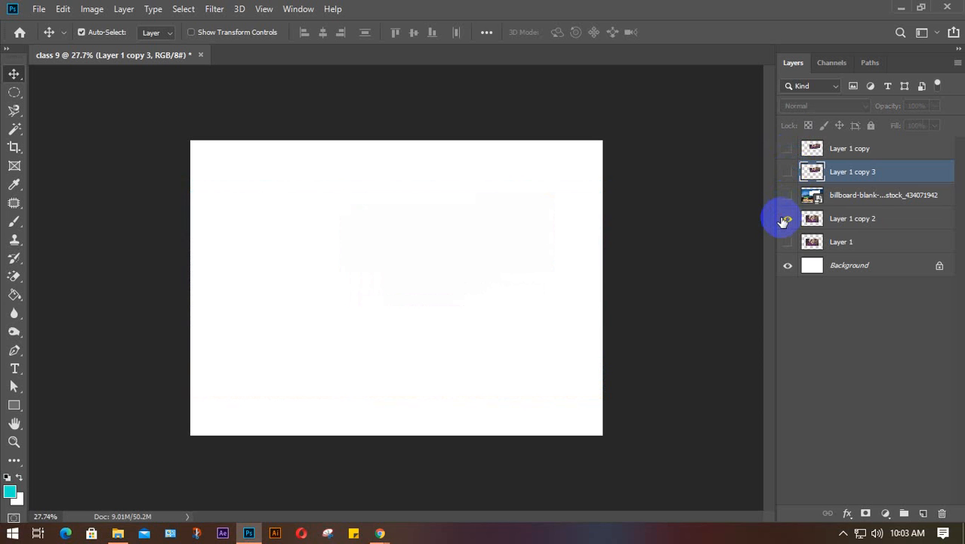
click(787, 219)
click(869, 221)
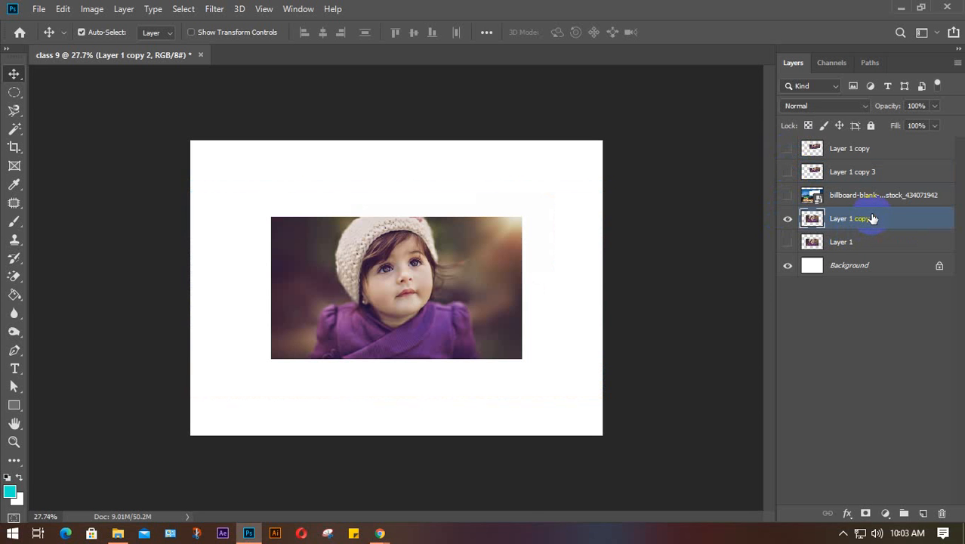
- In Chrome's Google Meet tab, clear the downloads bar and pin the participant's Photoshop presentation to the main view
mouse_move(380, 533)
click(346, 503)
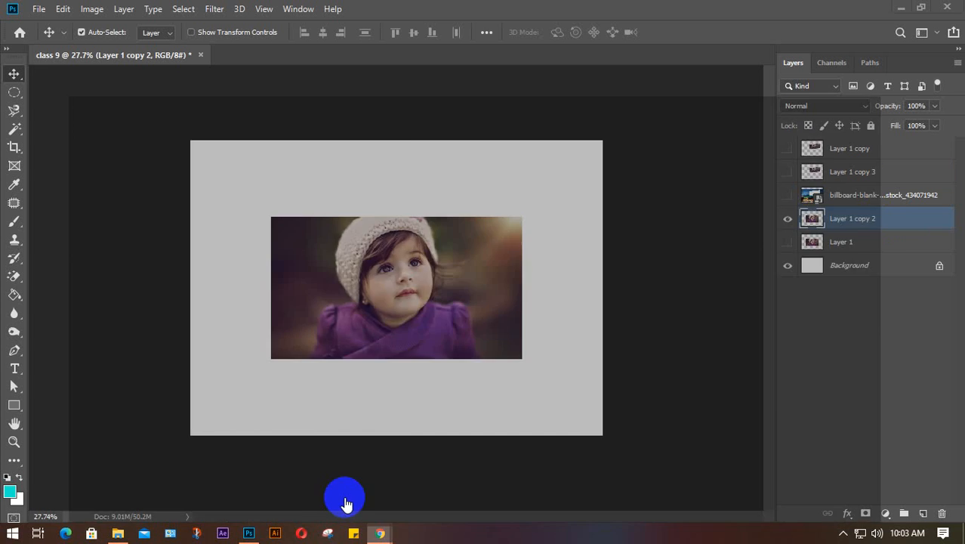
click(60, 12)
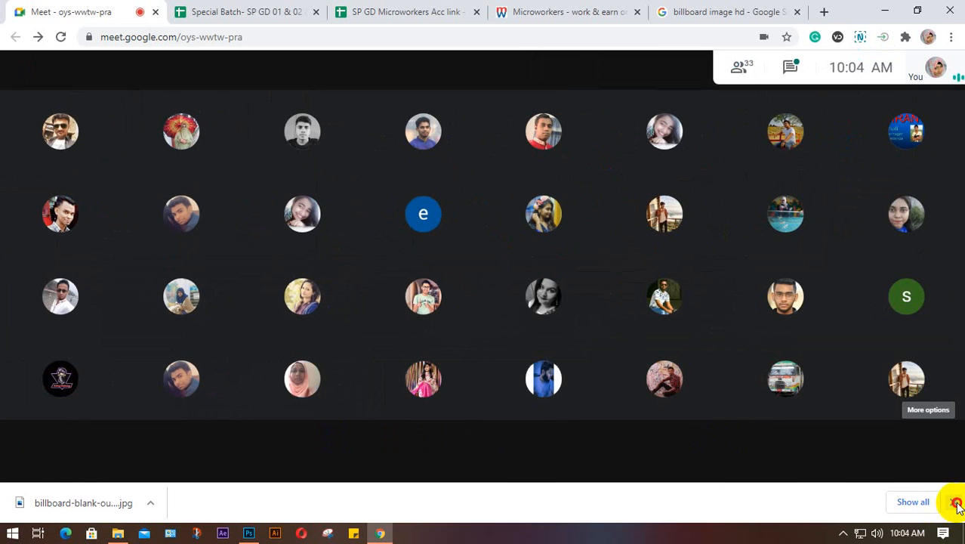
click(953, 503)
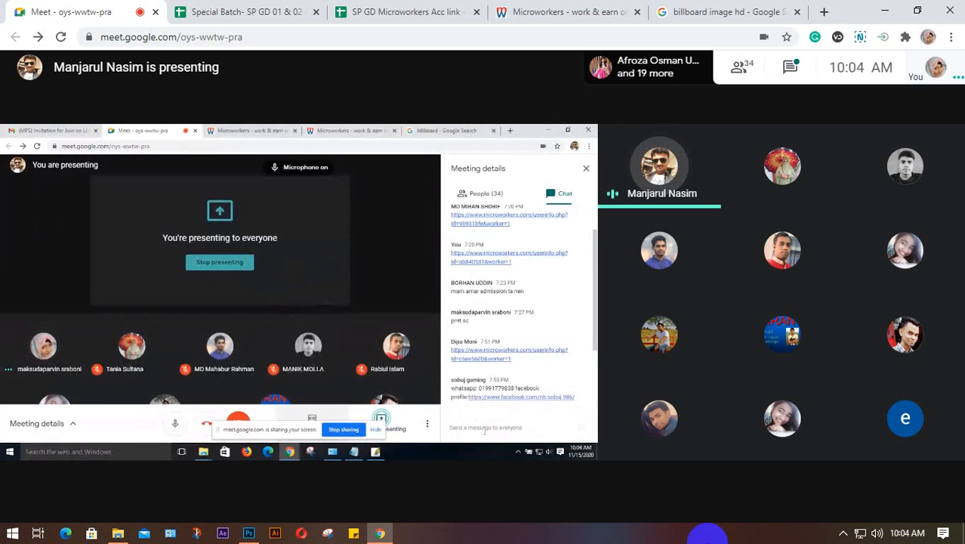
mouse_move(289, 275)
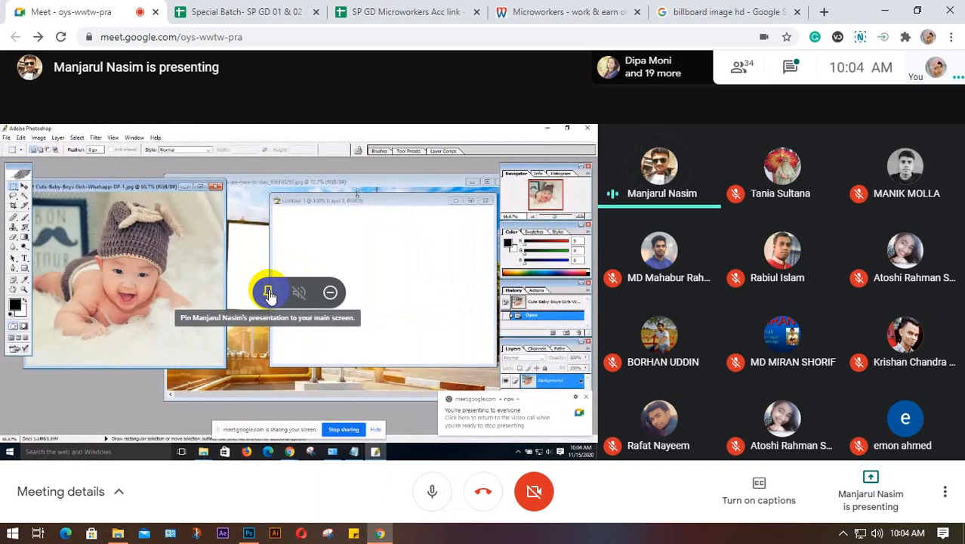
click(269, 293)
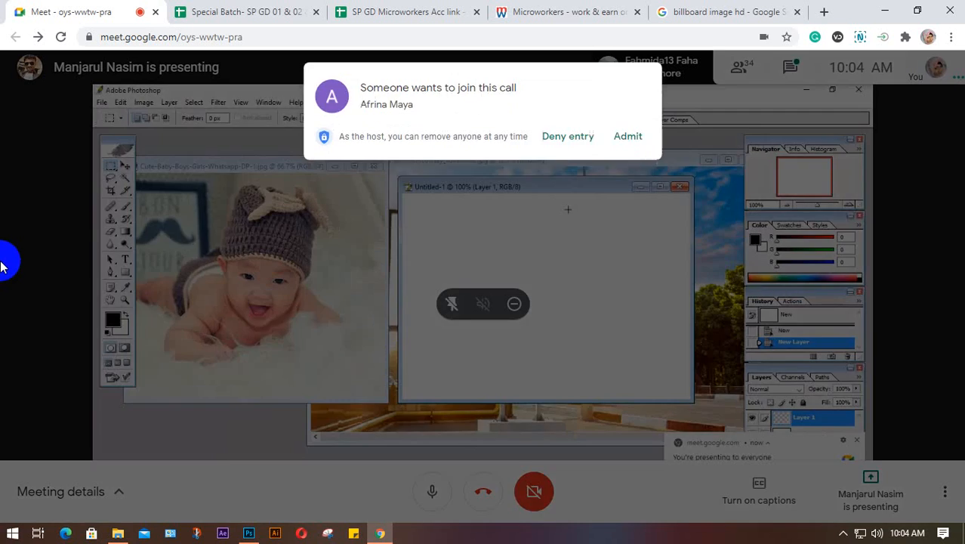
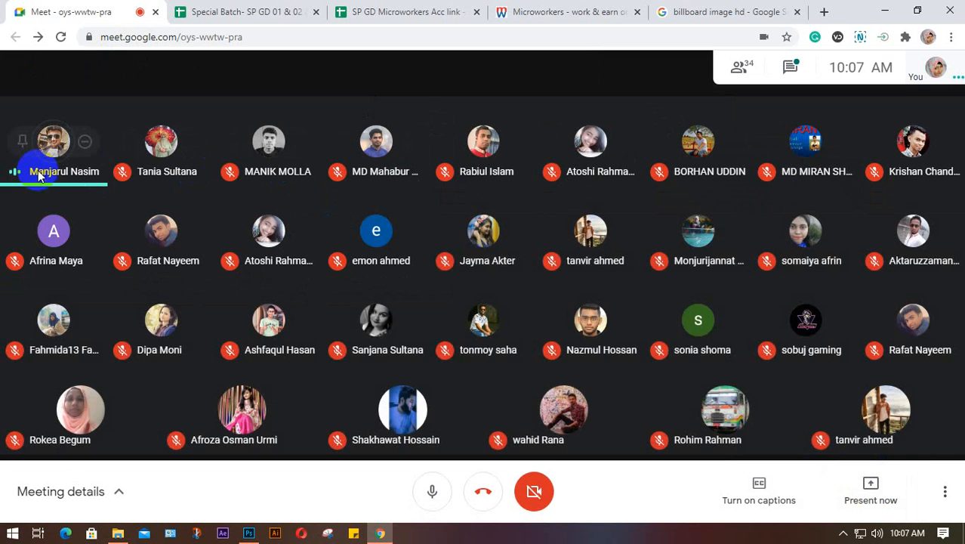
- Mute the speaking participant for everyone, present the entire screen to the call, and return to Photoshop
click(54, 140)
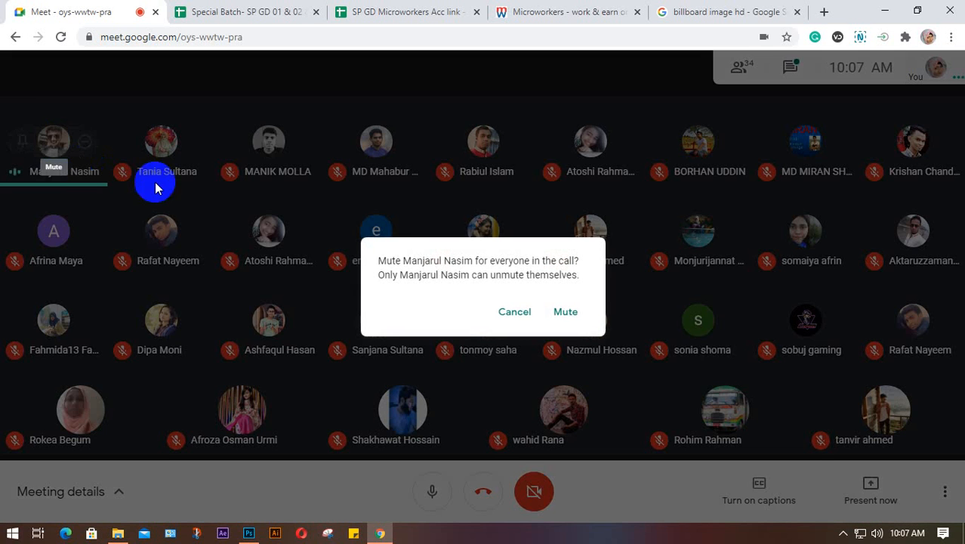
click(572, 314)
click(889, 509)
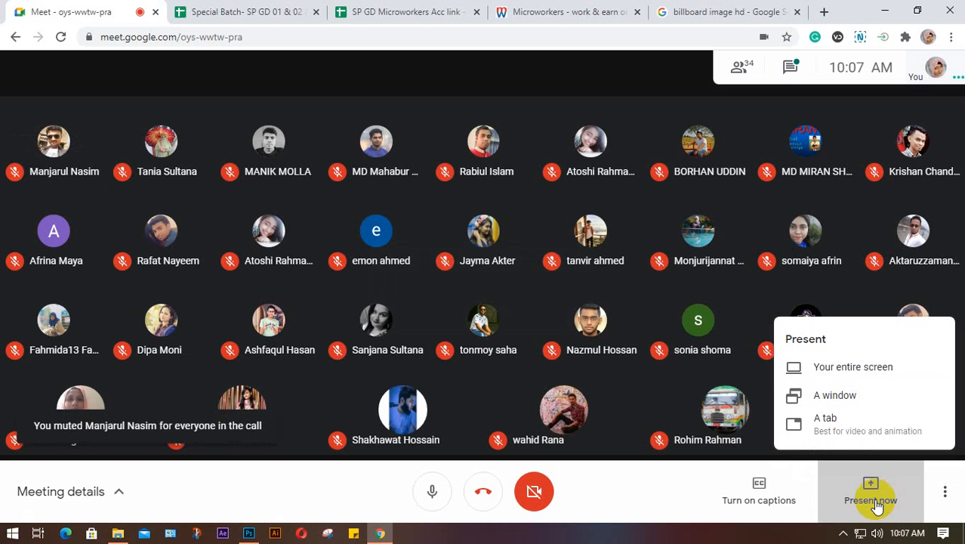
click(871, 368)
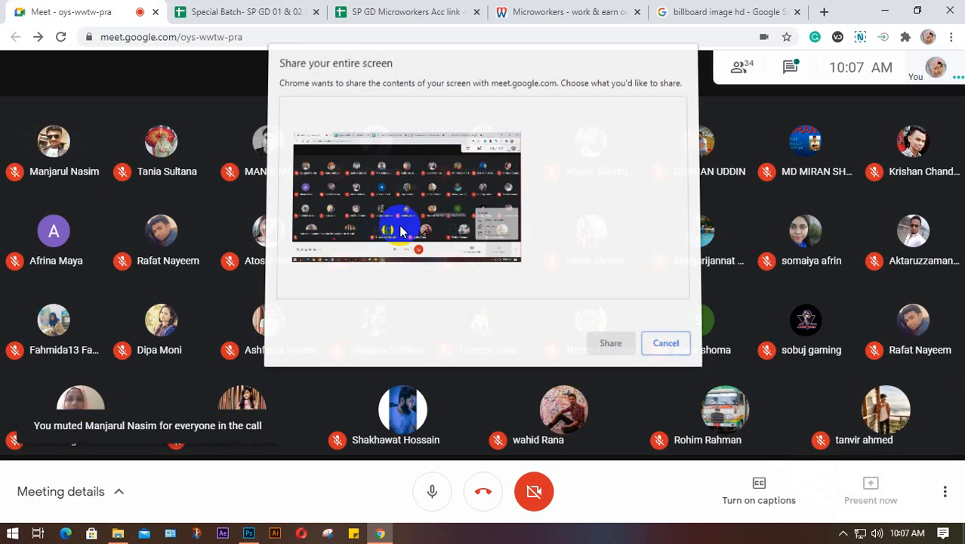
click(398, 207)
click(607, 341)
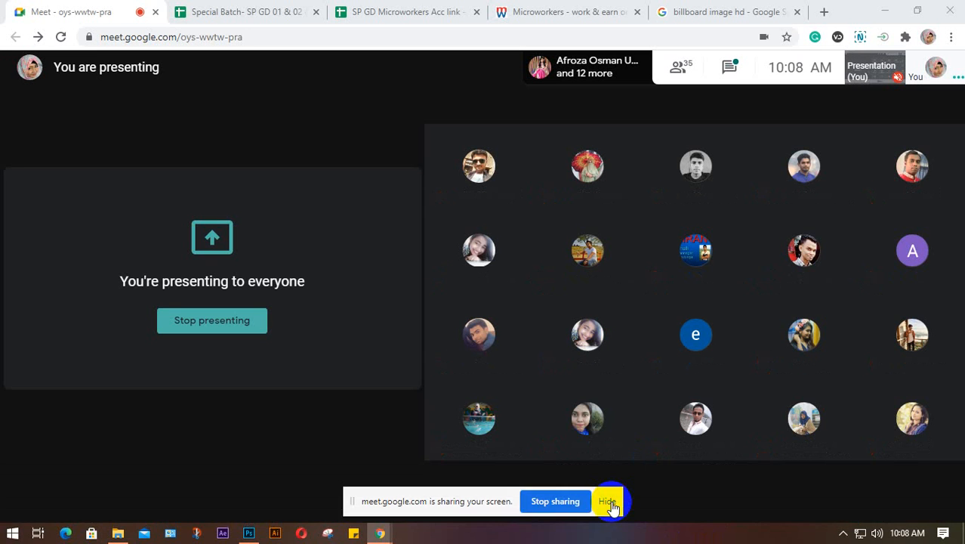
click(607, 500)
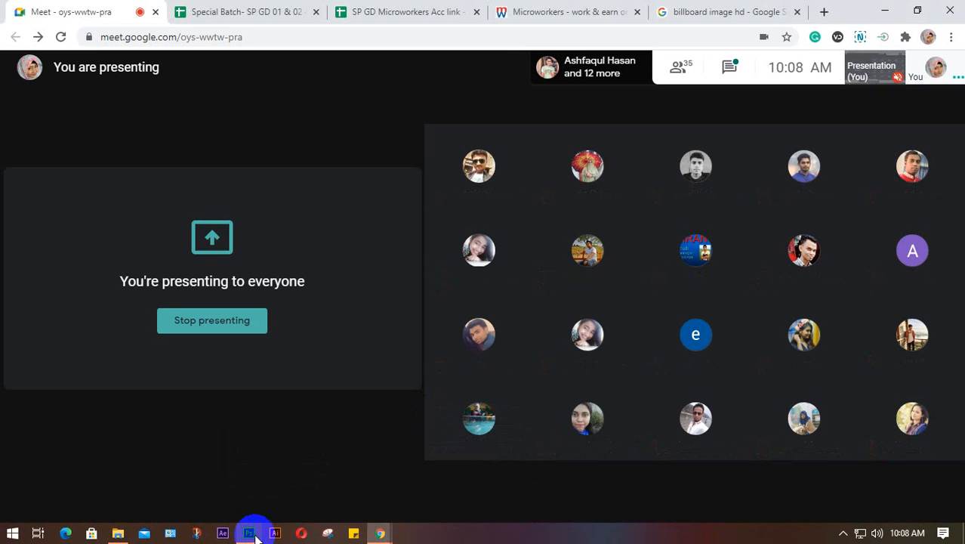
click(248, 533)
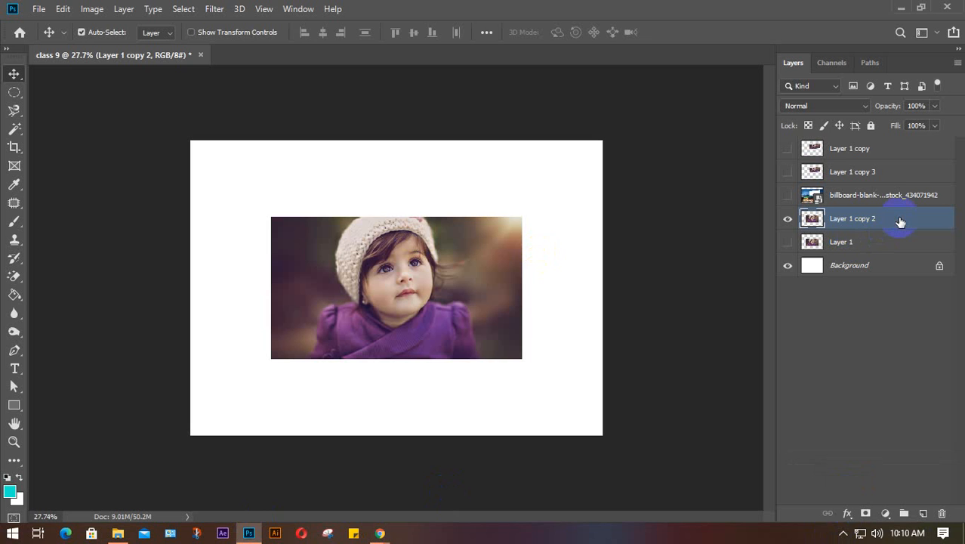
- Start a free transform on the girl photo in Layer 1 copy 2 and bring up its transform options
key(ctrl+t)
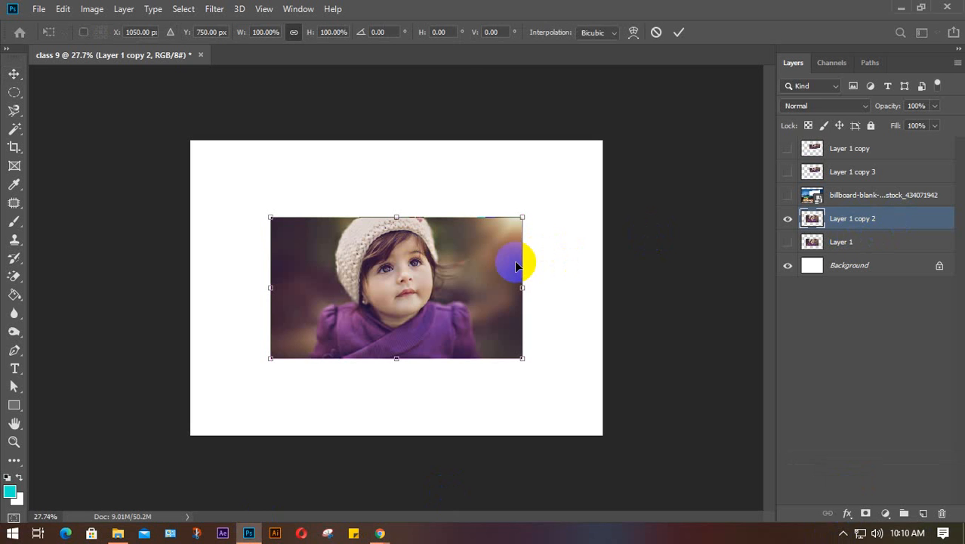
right_click(437, 263)
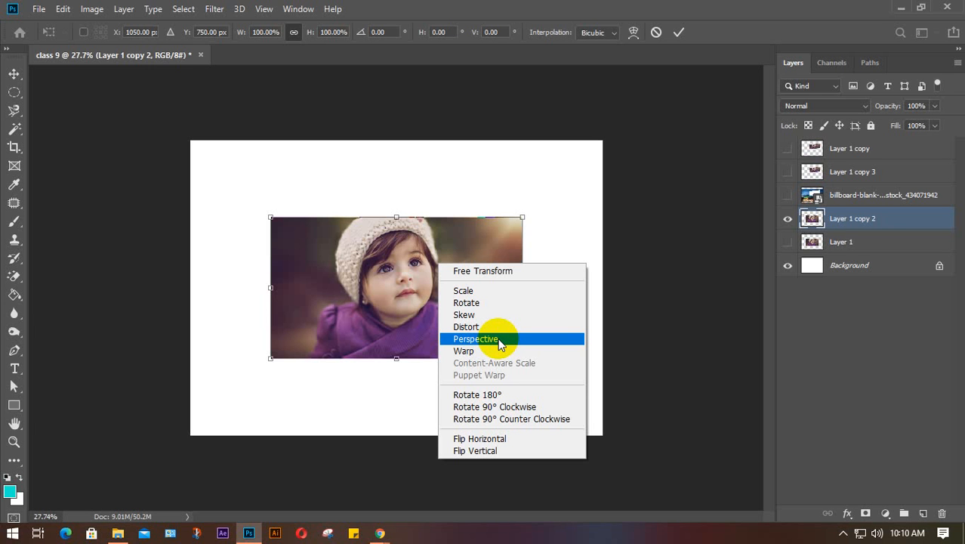
click(497, 340)
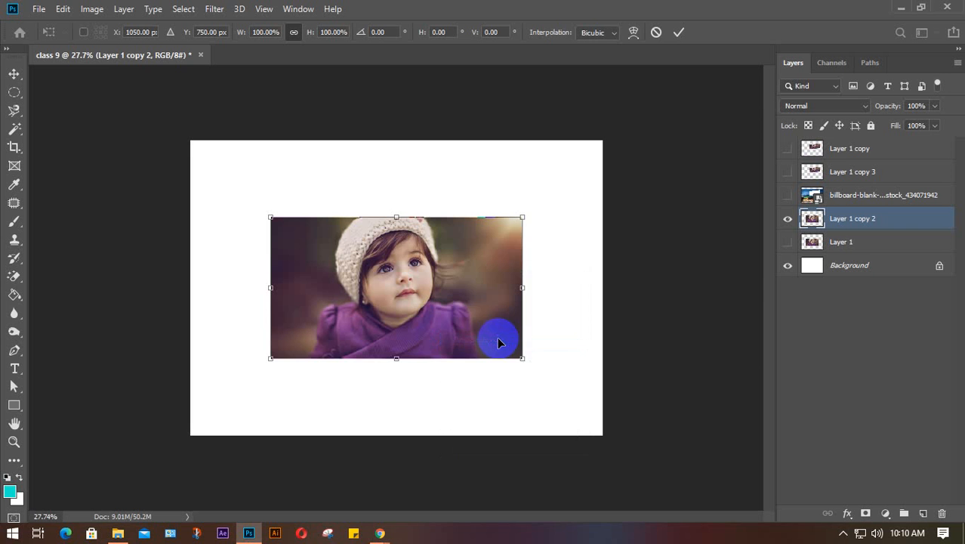
scroll(497, 337, up, 2)
scroll(483, 337, up, 1)
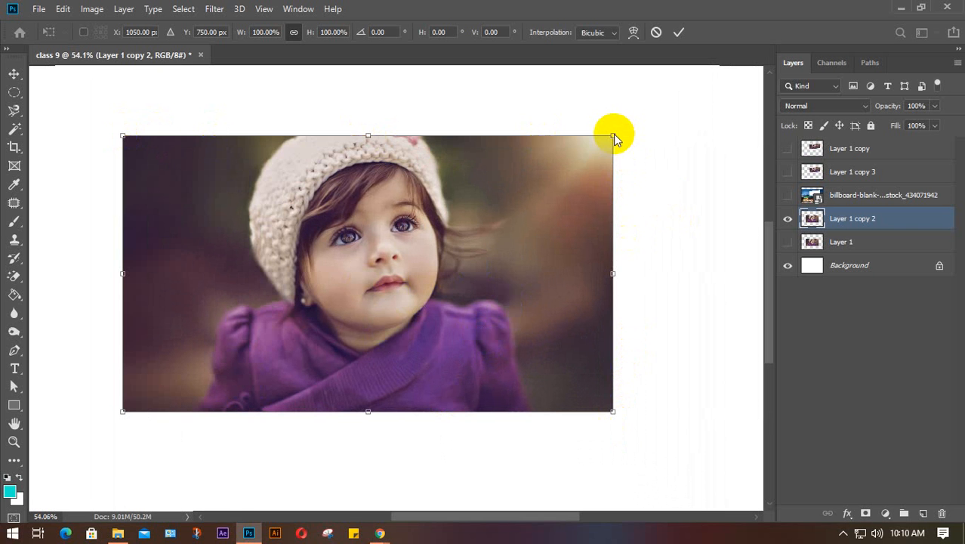
mouse_move(613, 135)
mouse_down()
mouse_move(691, 159)
mouse_move(604, 132)
mouse_move(636, 134)
mouse_move(628, 135)
mouse_up()
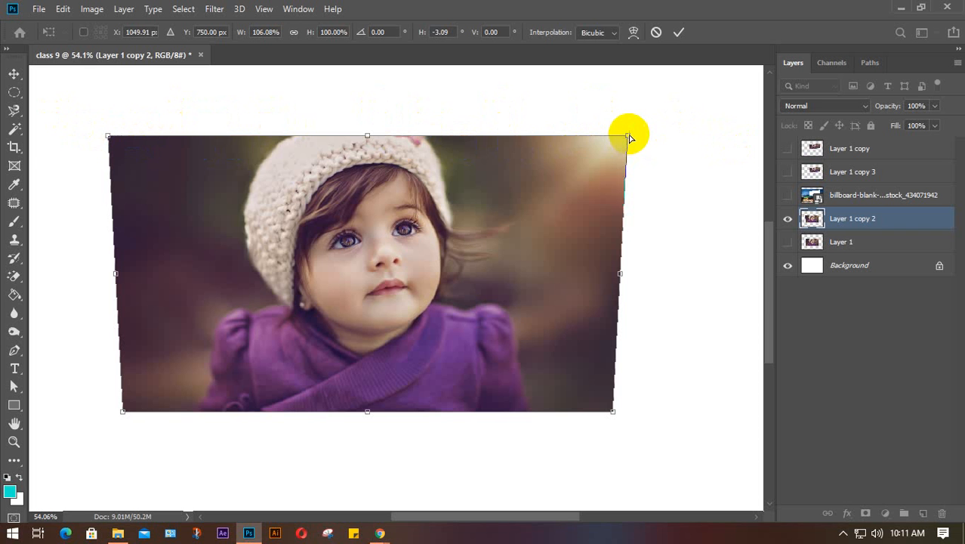
drag(628, 136, 606, 123)
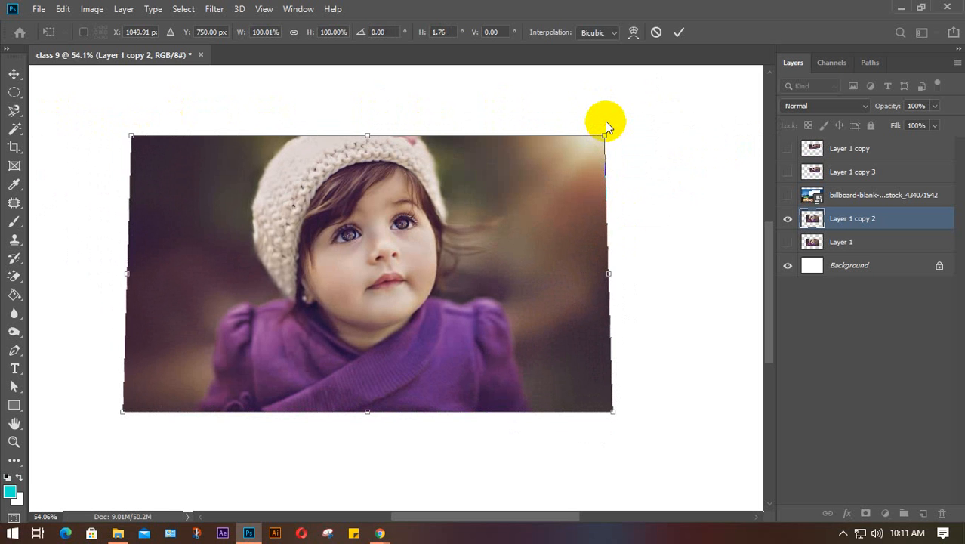
key(ctrl+z)
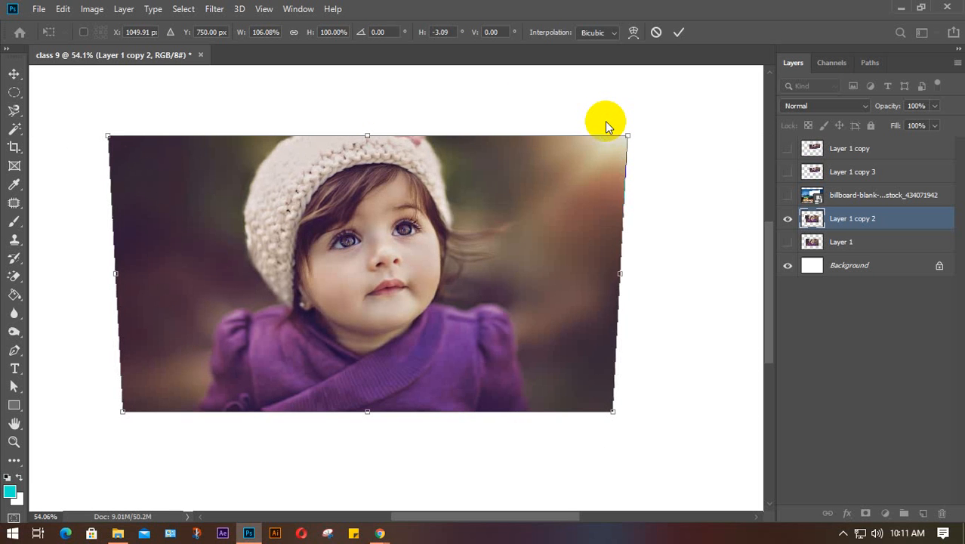
click(675, 31)
key(ctrl+z)
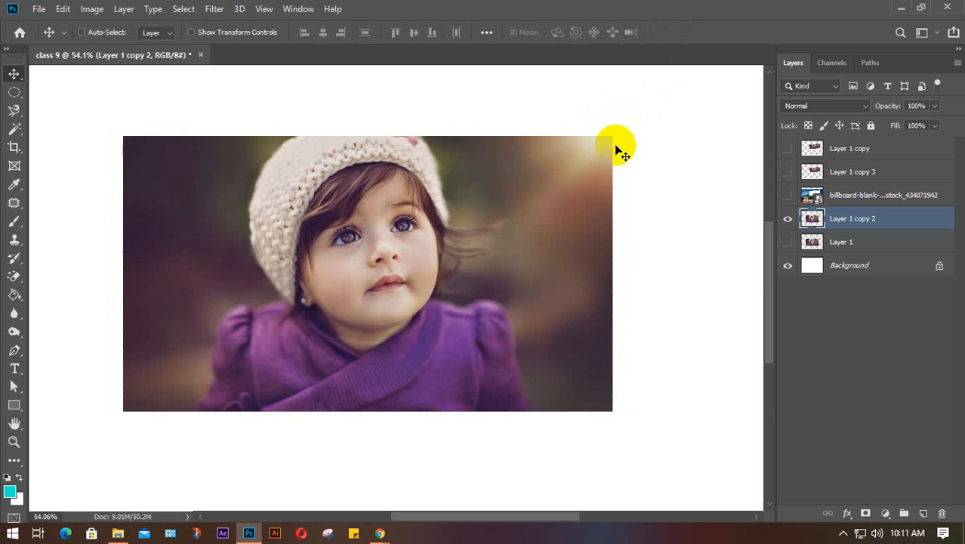
key(ctrl+t)
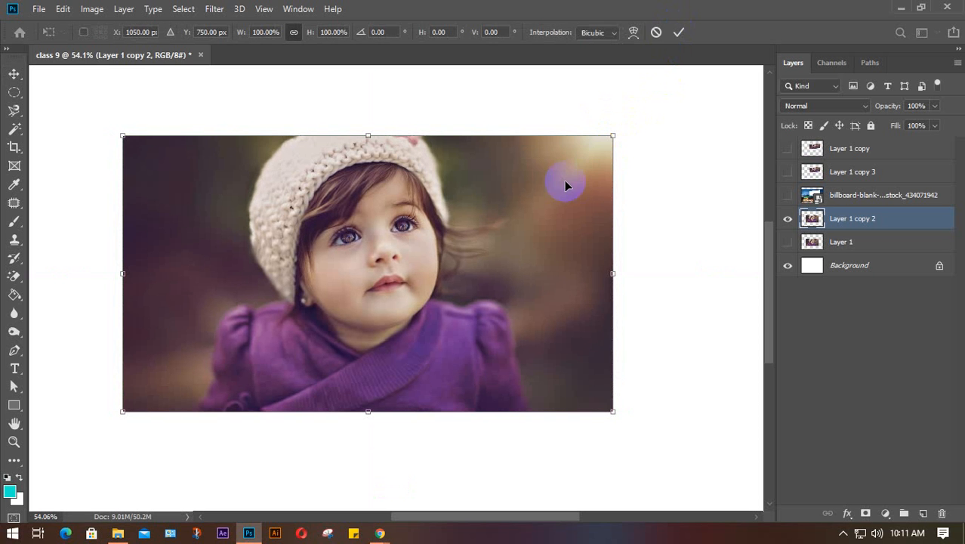
right_click(565, 185)
click(602, 260)
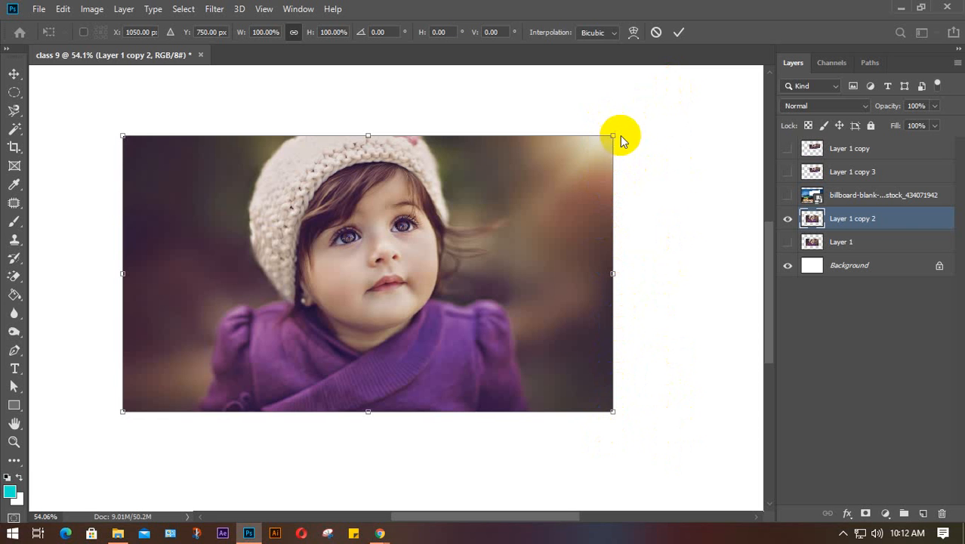
drag(613, 412, 613, 413)
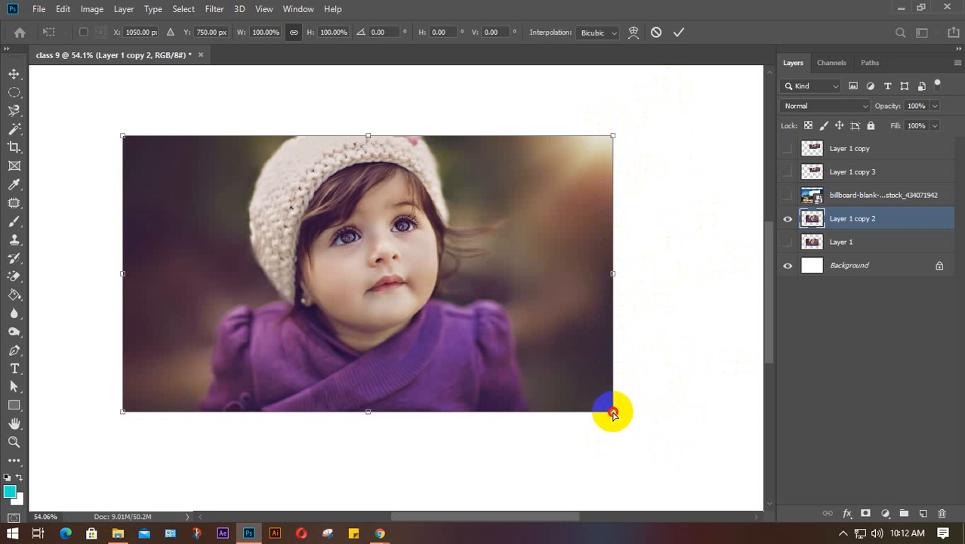
drag(613, 414, 626, 459)
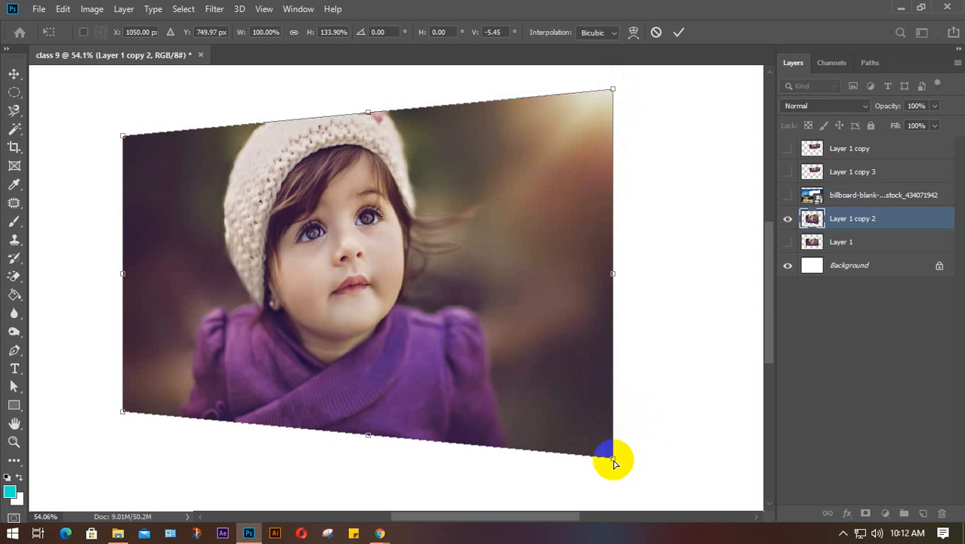
drag(614, 459, 693, 469)
drag(620, 468, 638, 455)
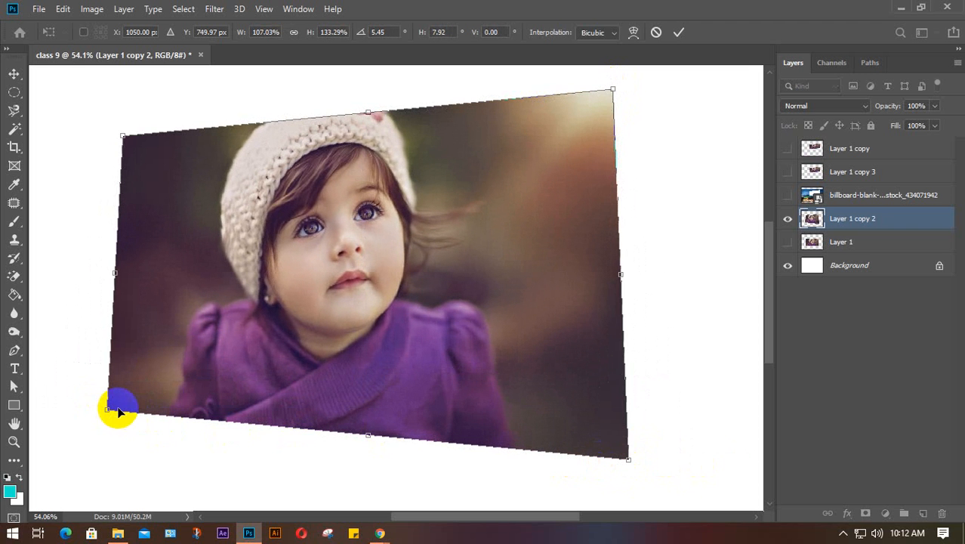
drag(117, 410, 123, 411)
click(679, 32)
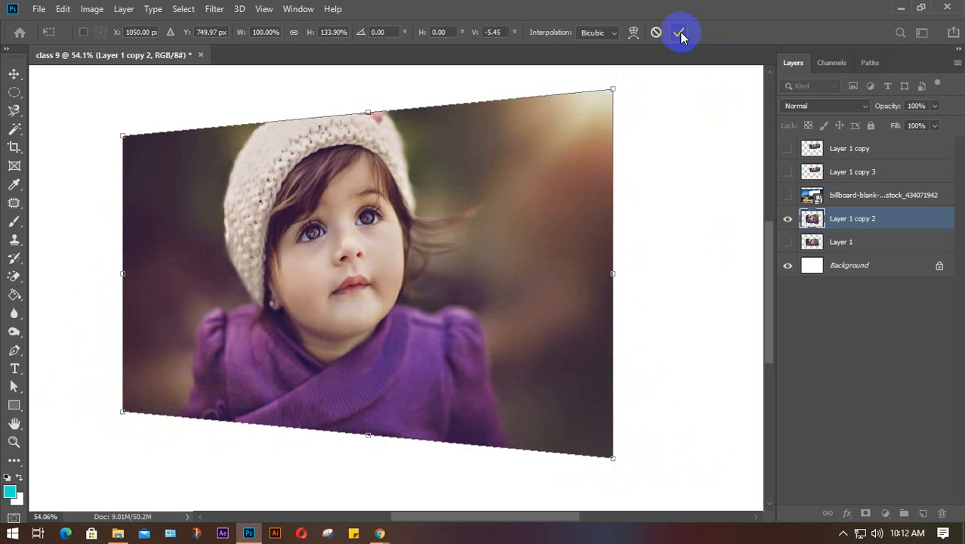
key(ctrl)
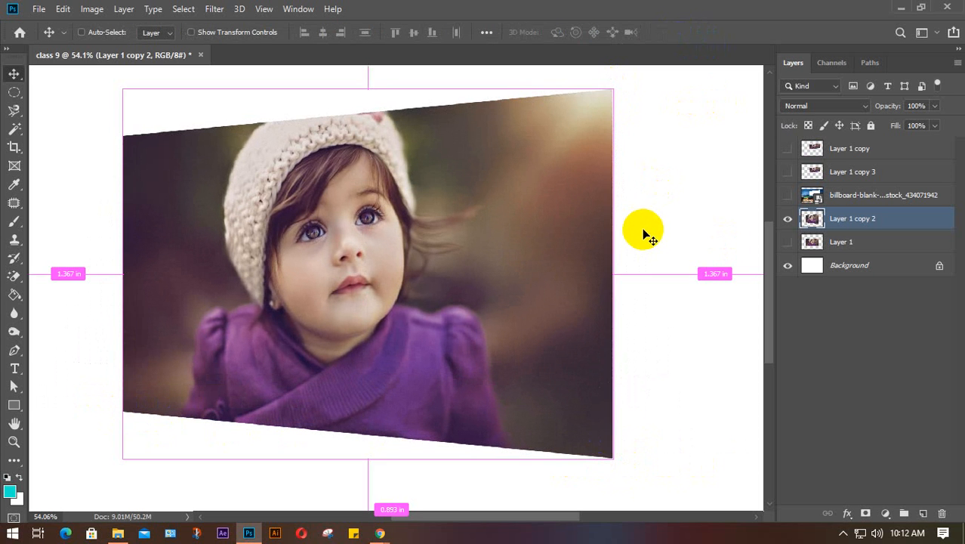
key(ctrl+z)
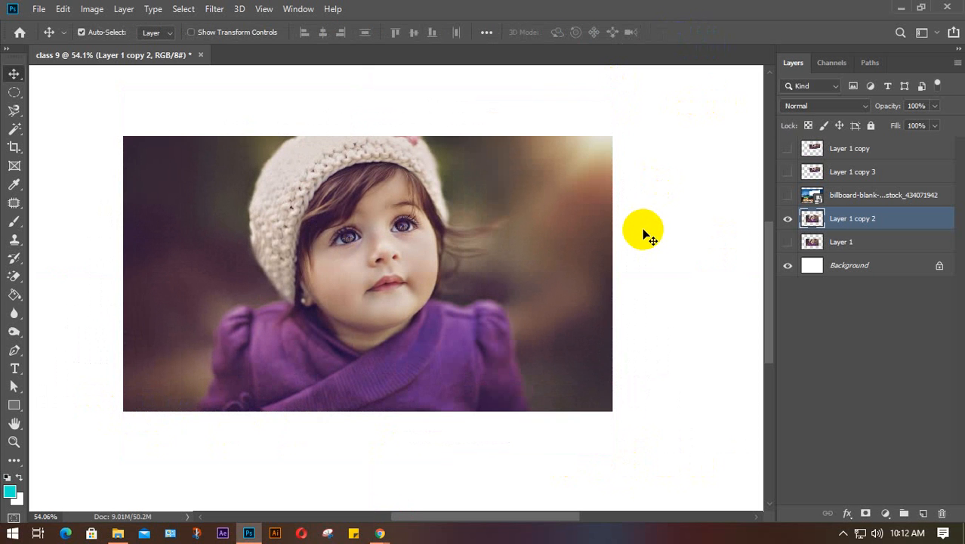
- Show the billboard photo layer and move it beneath Layer 1 copy 2
click(788, 195)
drag(872, 198, 872, 236)
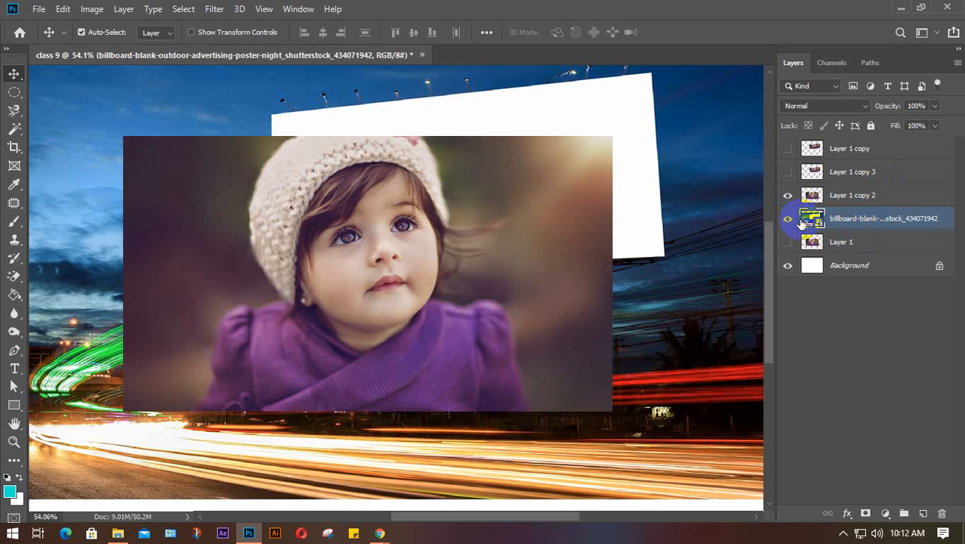
key(ctrl+t)
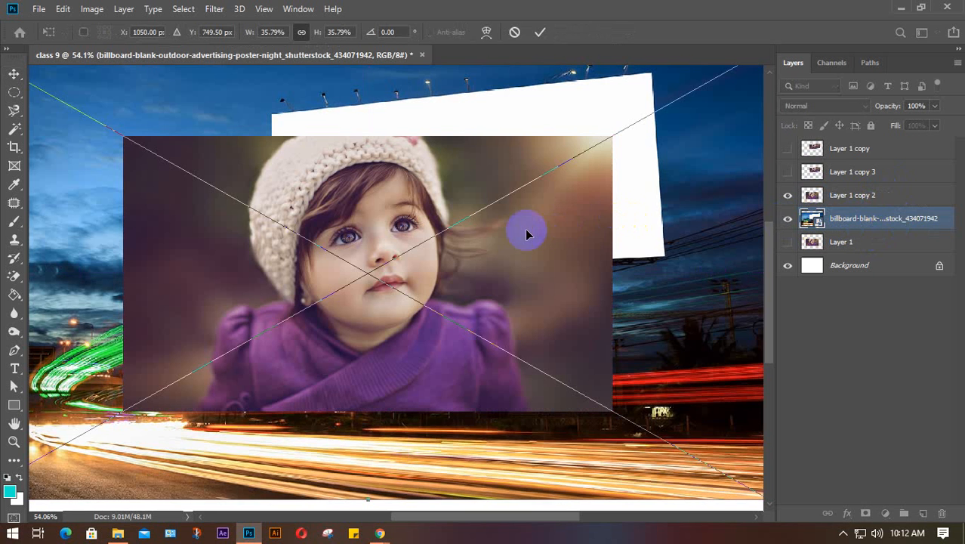
key(Return)
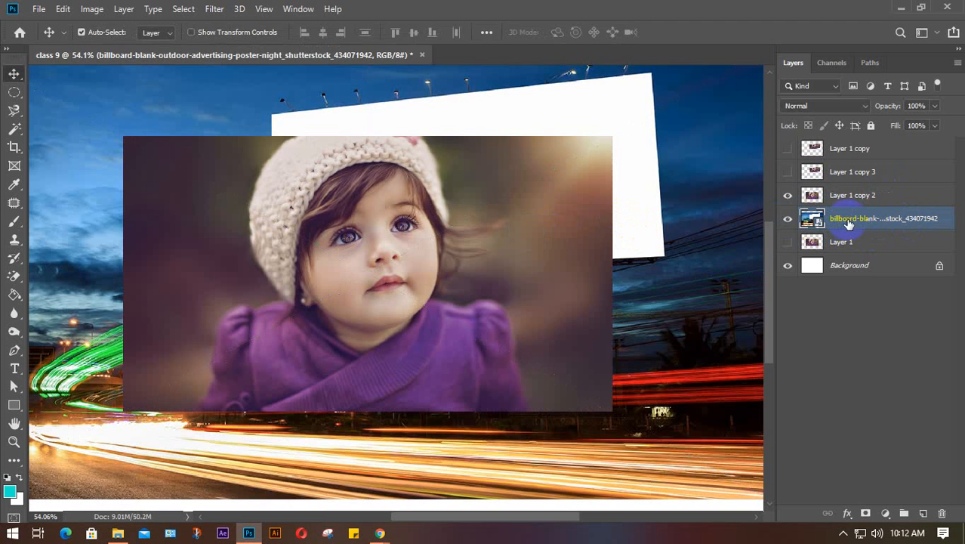
- Shrink the girl's photo on Layer 1 copy 2 proportionally and place it on the billboard
click(879, 197)
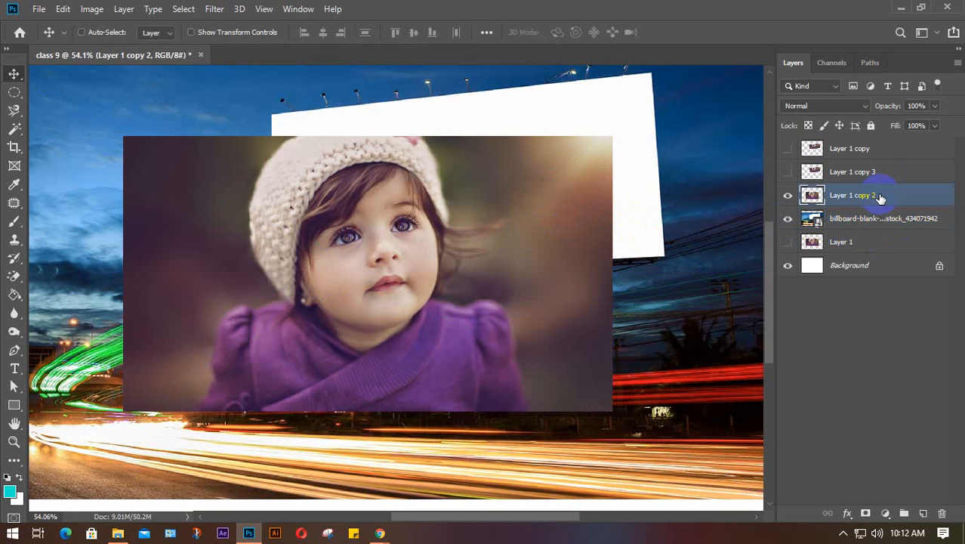
key(ctrl+t)
drag(124, 137, 281, 270)
drag(555, 308, 556, 251)
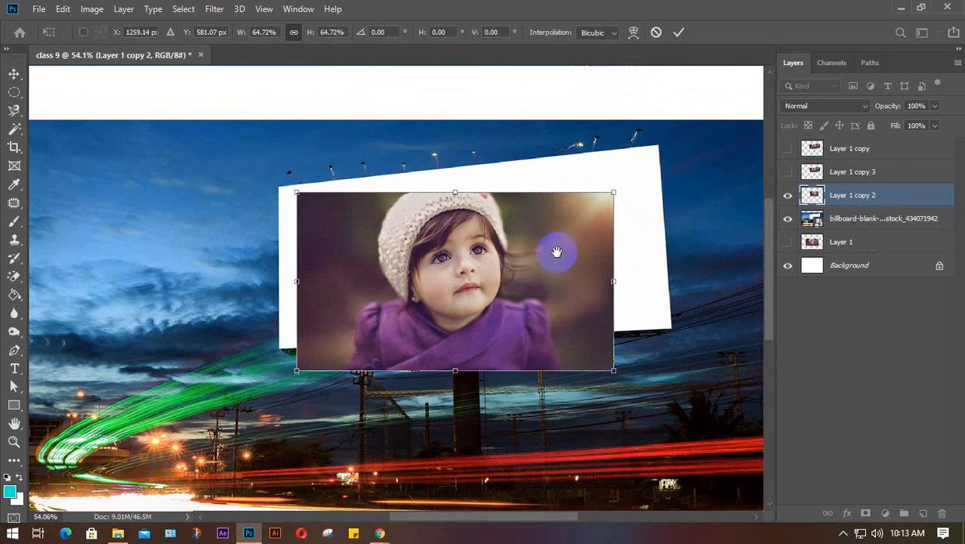
mouse_move(441, 259)
mouse_down()
mouse_move(430, 248)
mouse_move(427, 262)
mouse_up()
scroll(330, 272, up, 4)
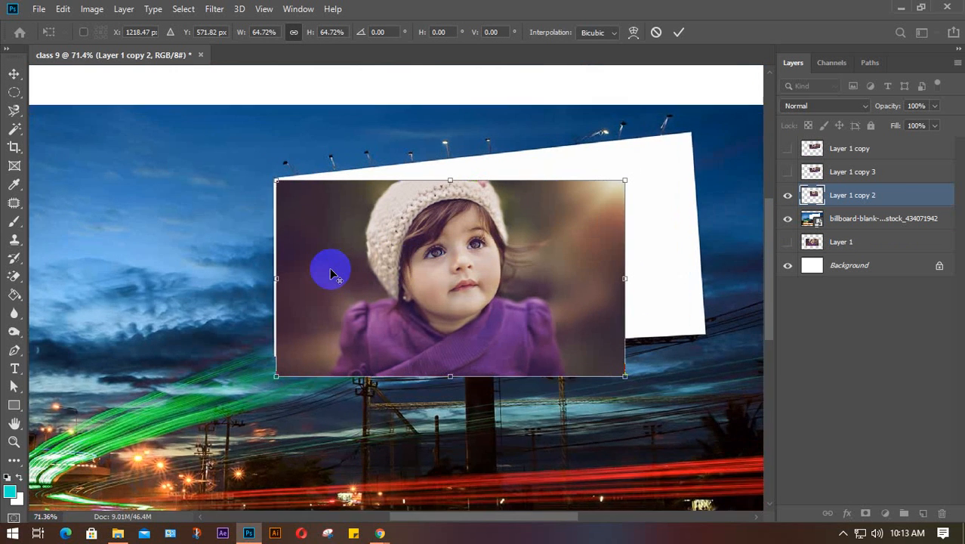
scroll(330, 272, up, 1)
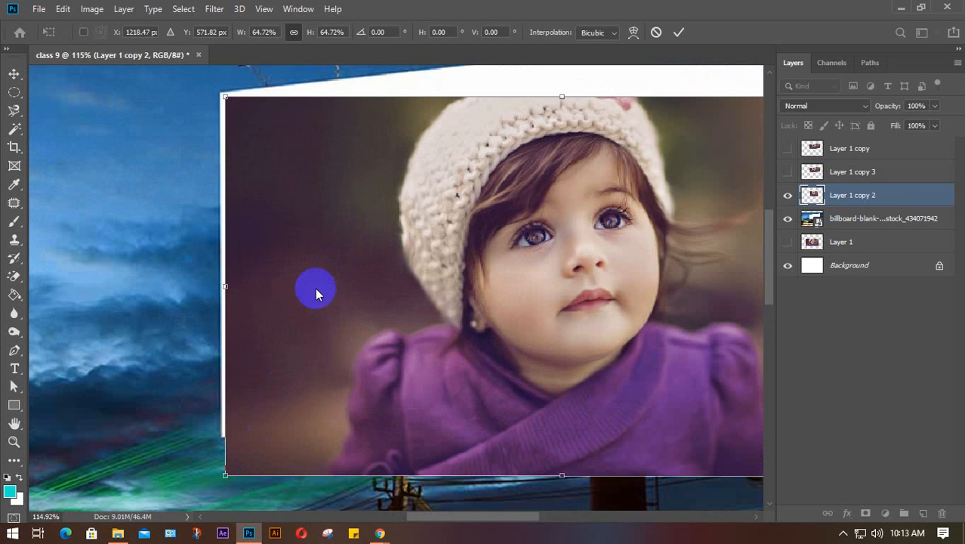
click(827, 196)
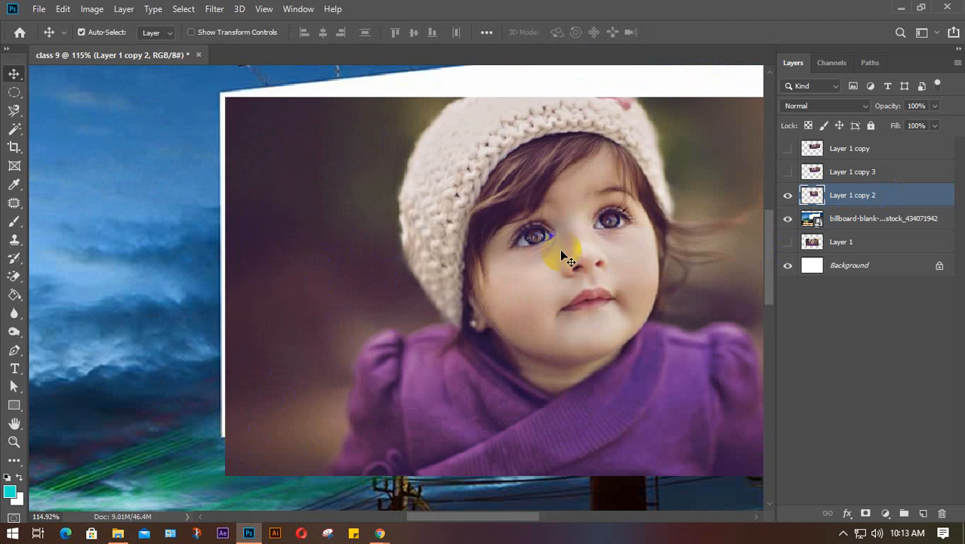
- Nudge the baby photo slightly up and left with the arrow keys
key(Left)
key(Left)
key(Left)
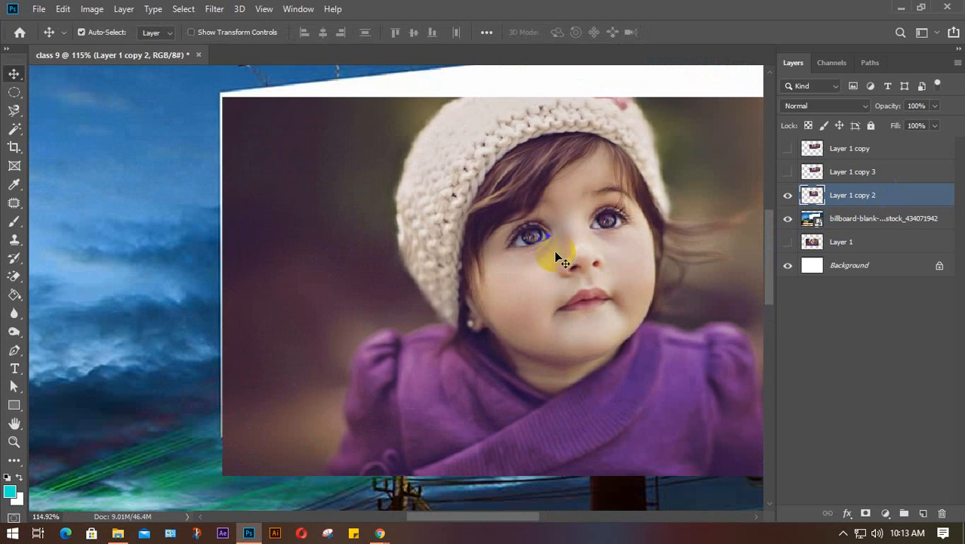
key(Up)
key(Up)
key(Up)
key(Left)
key(Left)
key(Up)
key(Up)
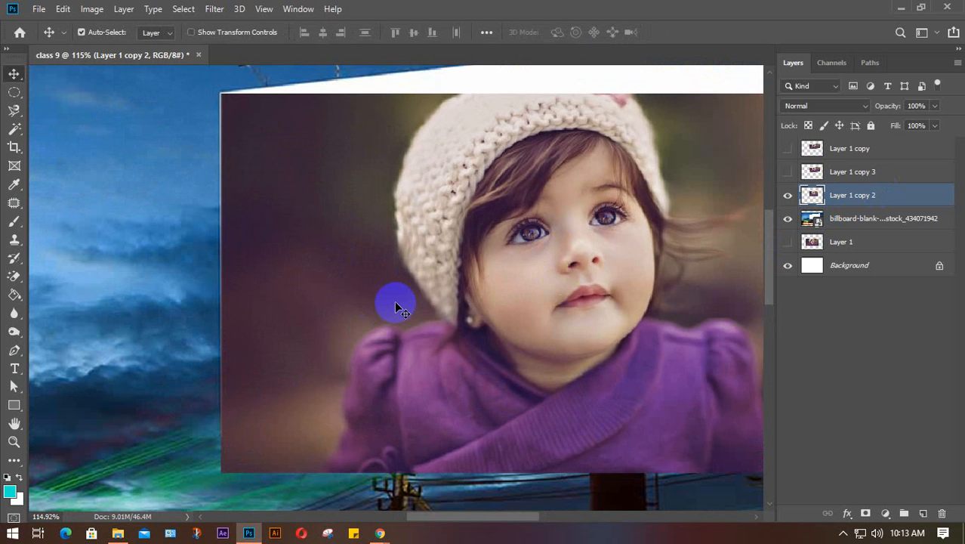
key(Right)
key(Right)
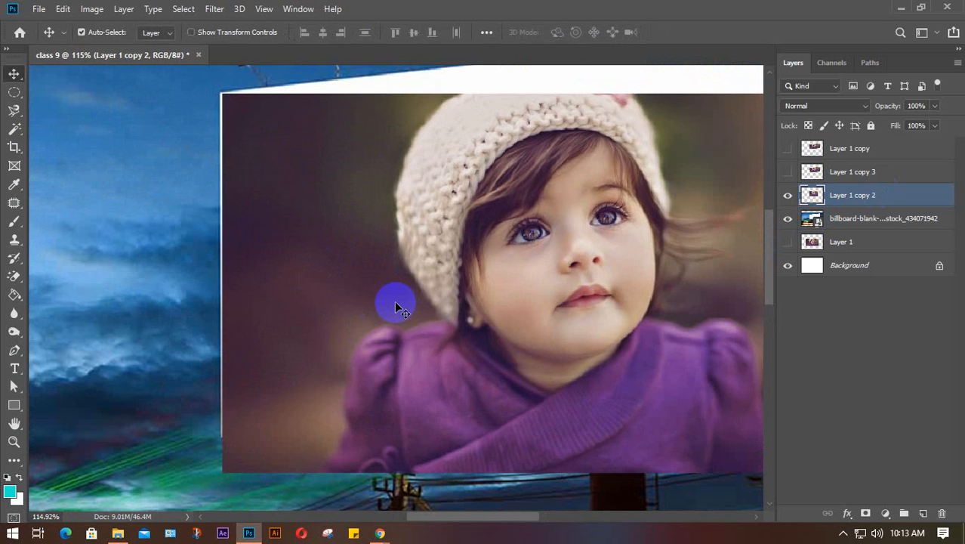
key(ctrl)
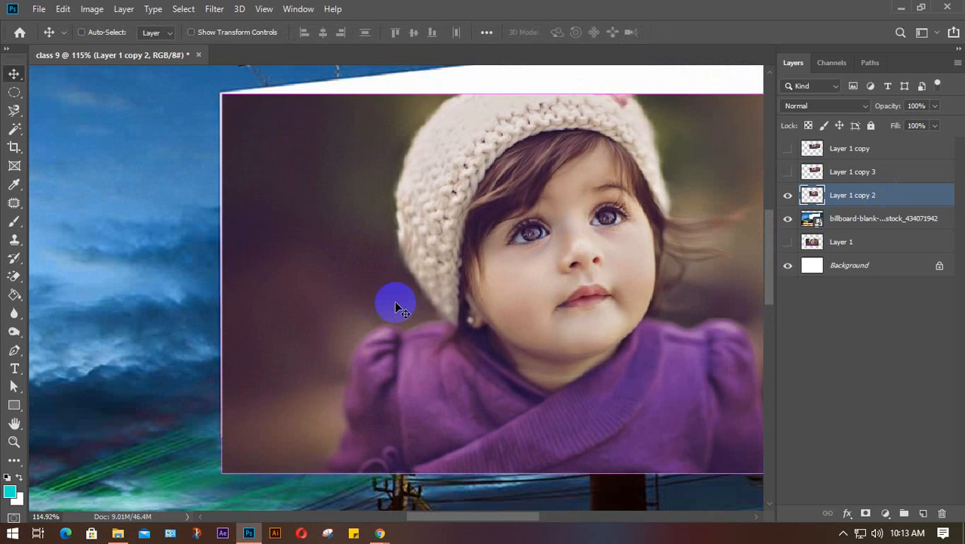
- Rescale the baby photo to about 94% and shift it left over the billboard
key(ctrl+t)
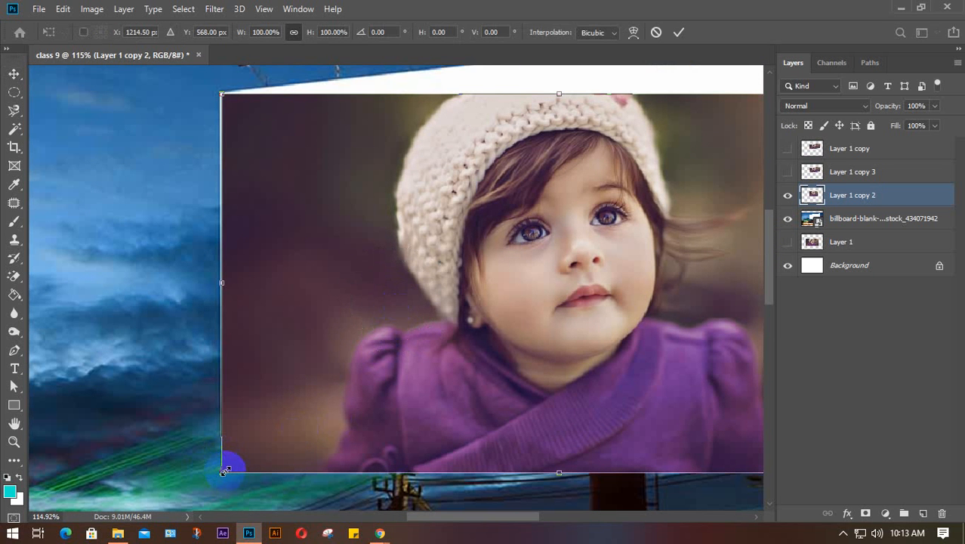
drag(221, 472, 268, 412)
drag(346, 252, 293, 256)
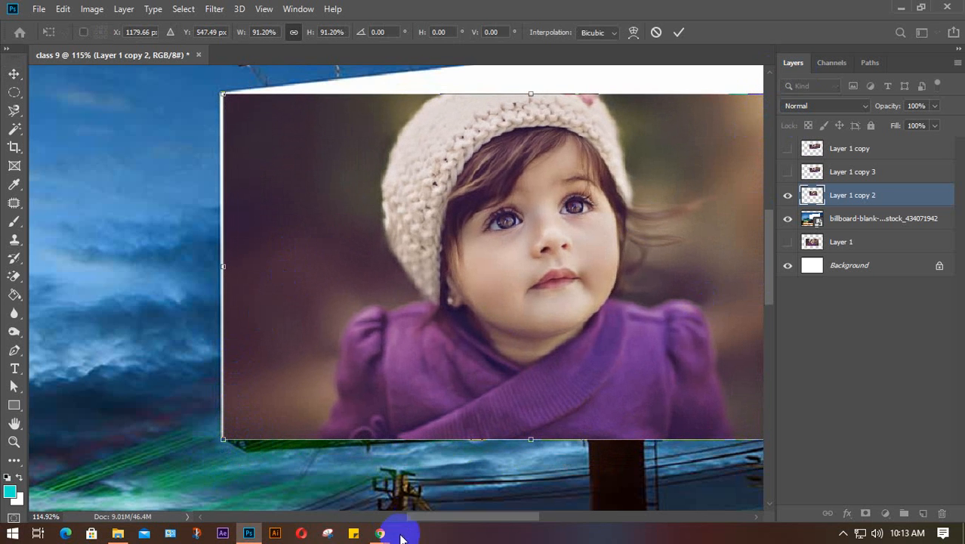
mouse_move(385, 537)
click(323, 491)
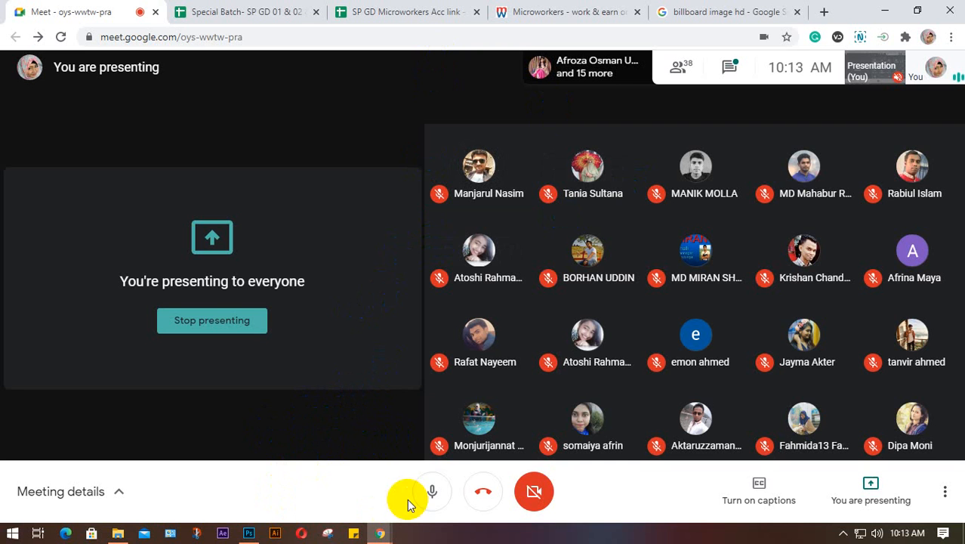
click(256, 536)
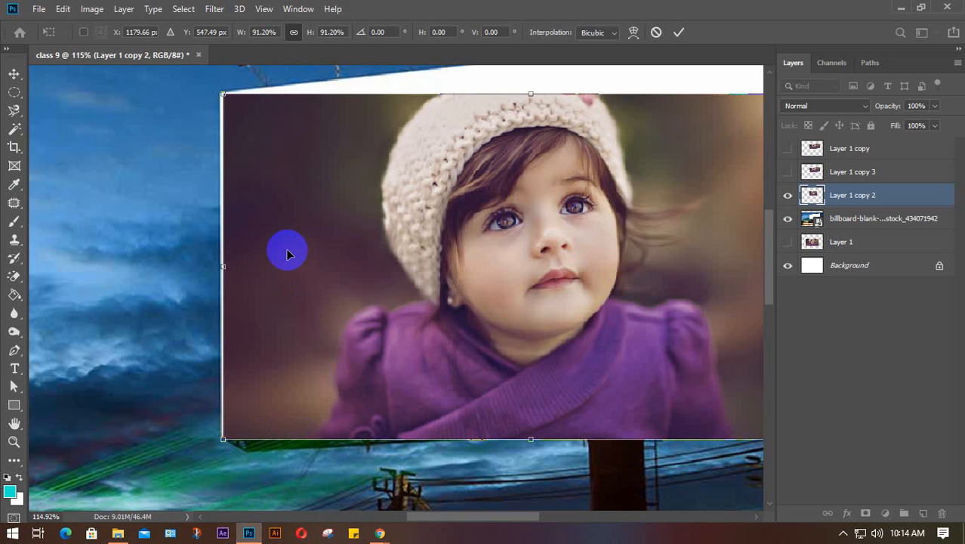
- Nudge the baby photo a pixel or two up and left, then minimize Photoshop to the Meet call
key(Up)
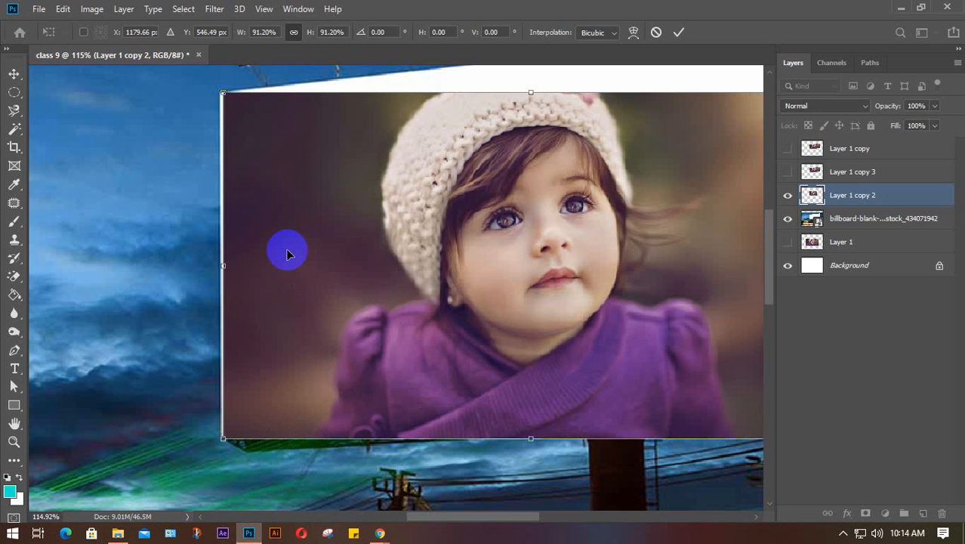
key(Left)
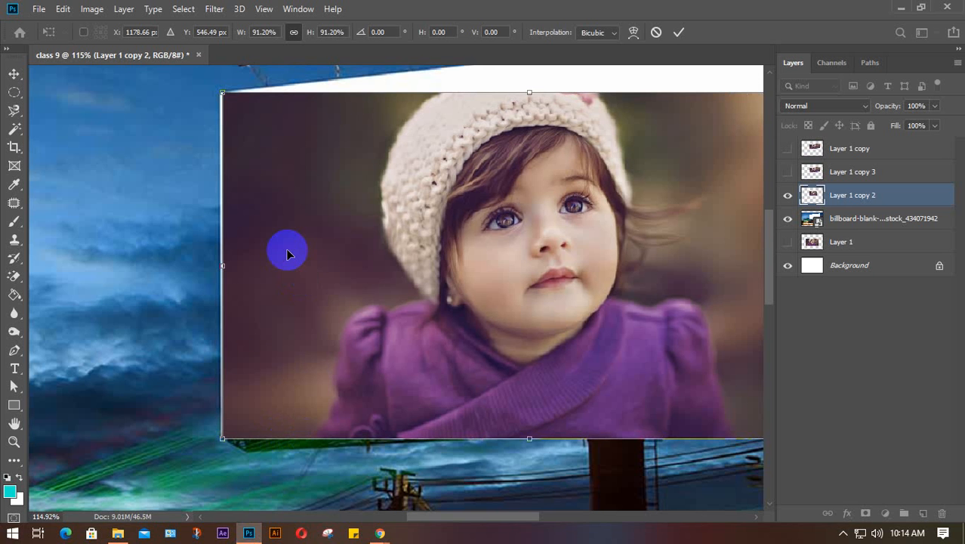
key(Left)
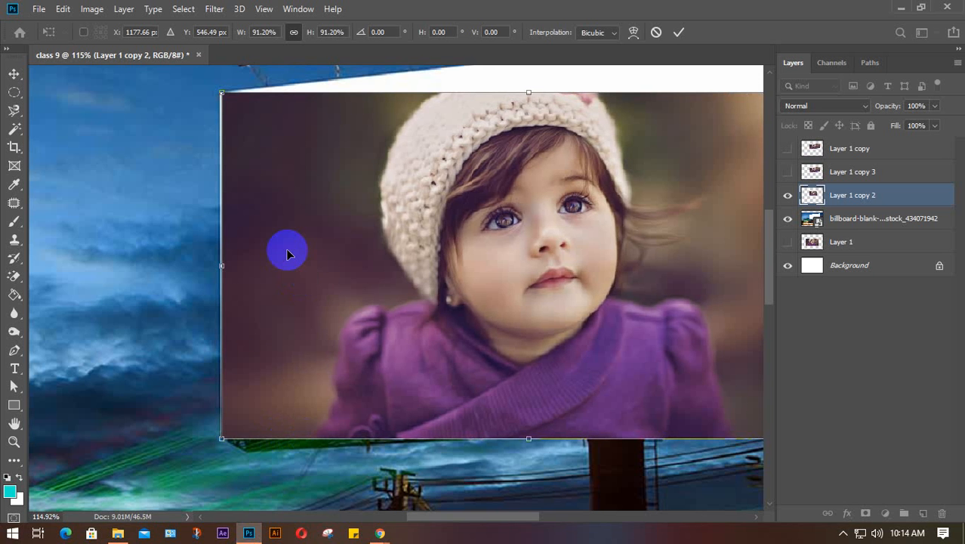
drag(571, 216, 444, 242)
scroll(443, 241, down, 5)
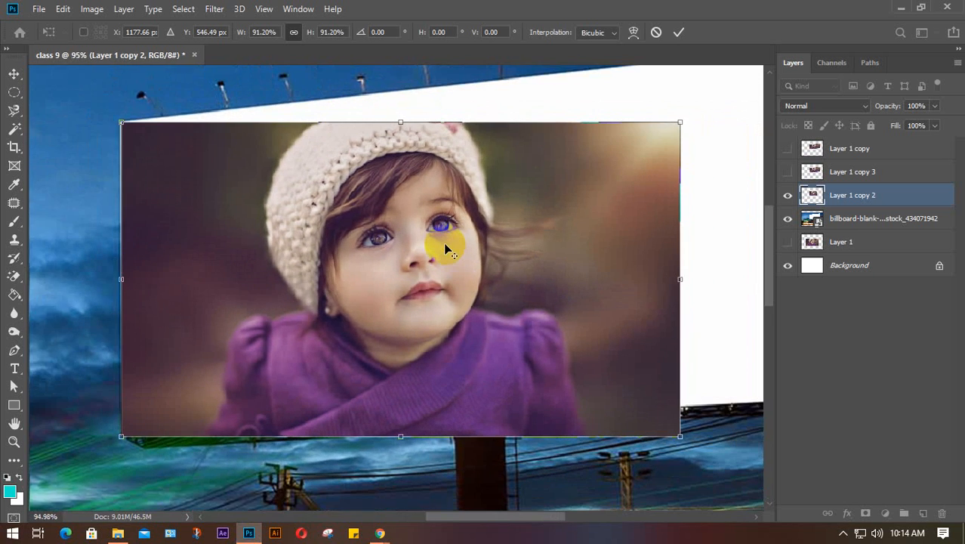
scroll(444, 249, down, 1)
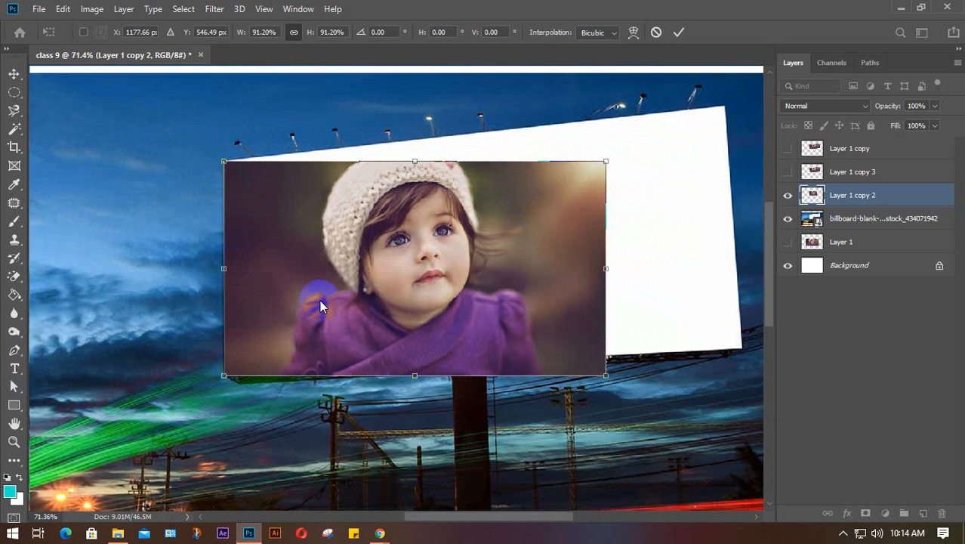
key(Right)
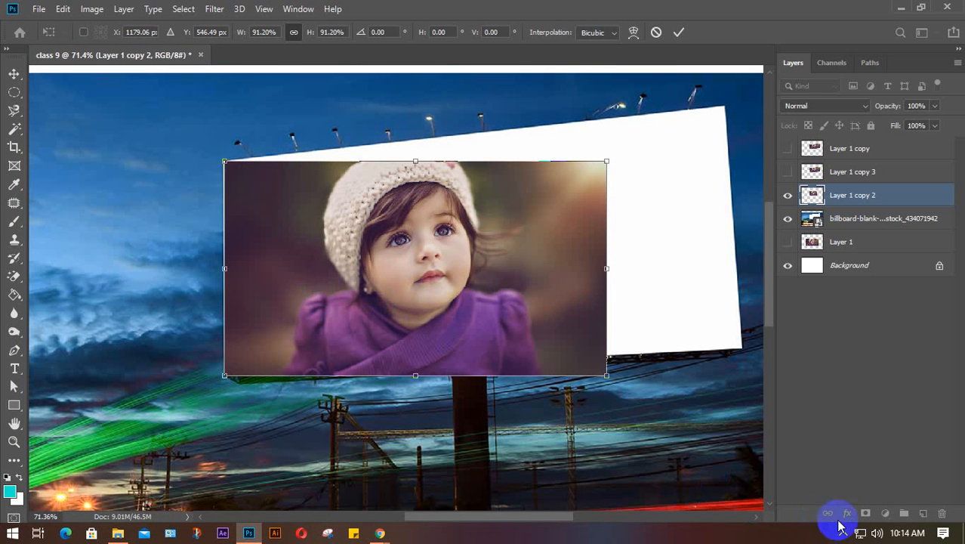
click(900, 9)
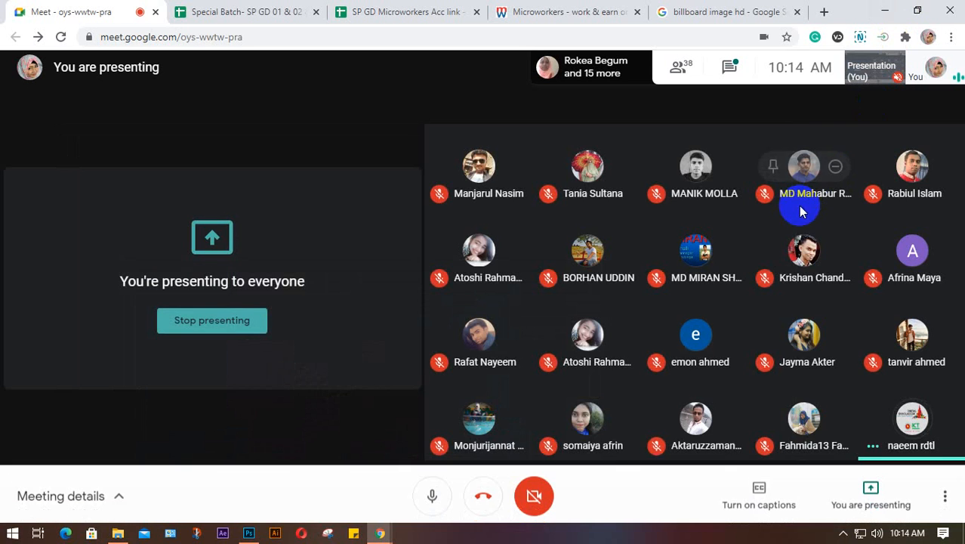
- Restore the Photoshop billboard document from the taskbar in front of the Meet call
click(841, 533)
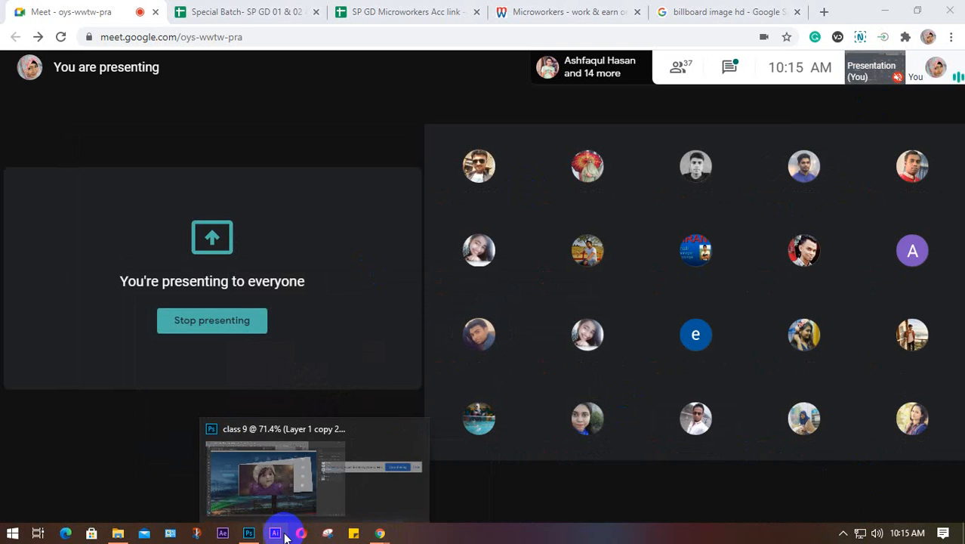
click(249, 533)
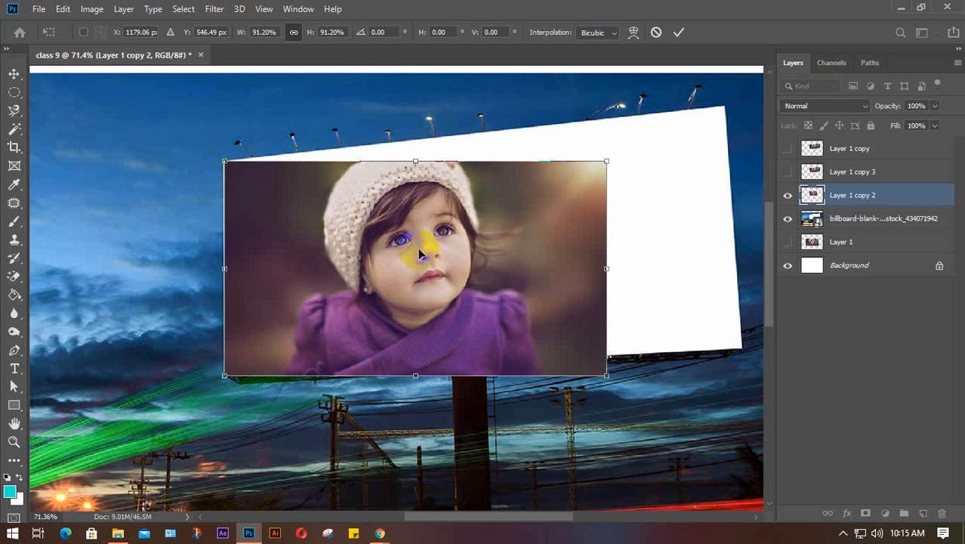
- Nudge the photo a pixel right and up, then angle its right side with a Perspective transform
key(Right)
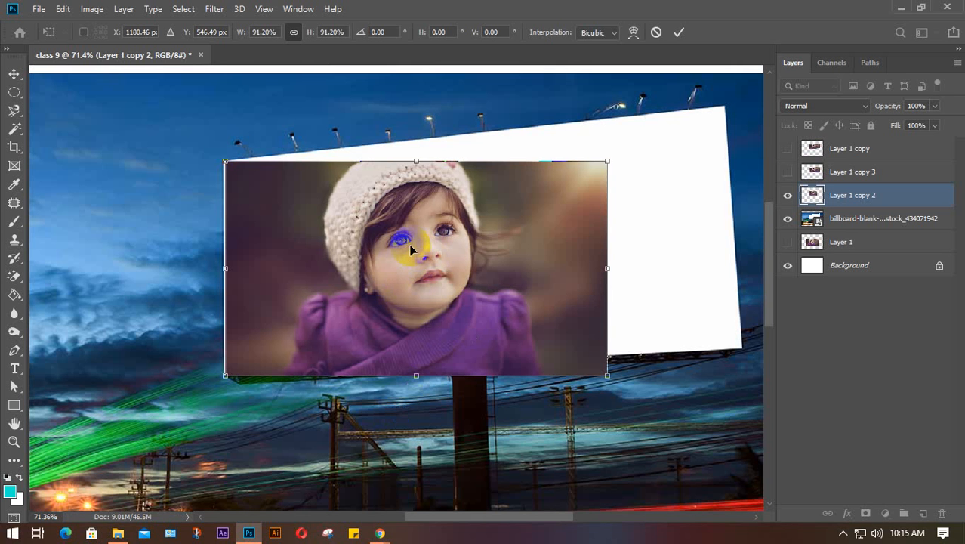
key(Up)
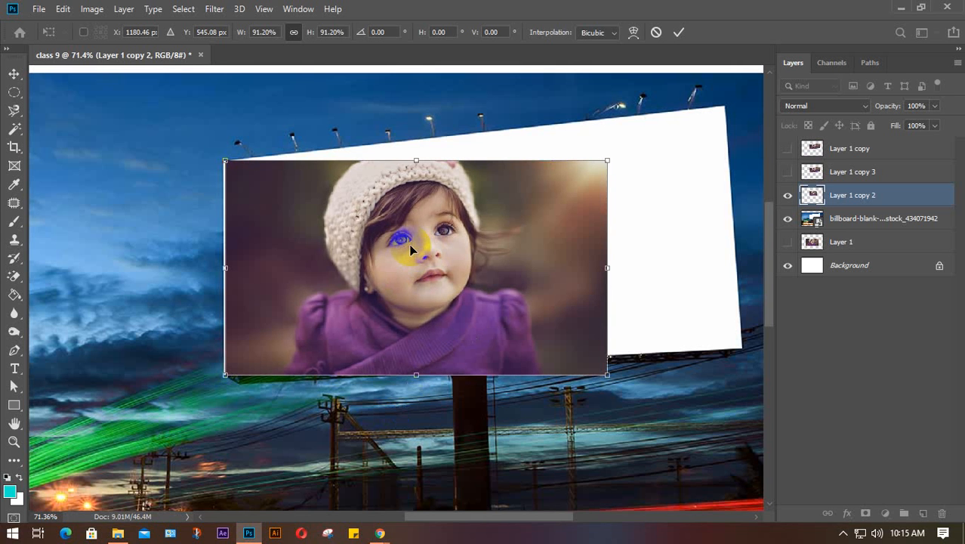
right_click(466, 233)
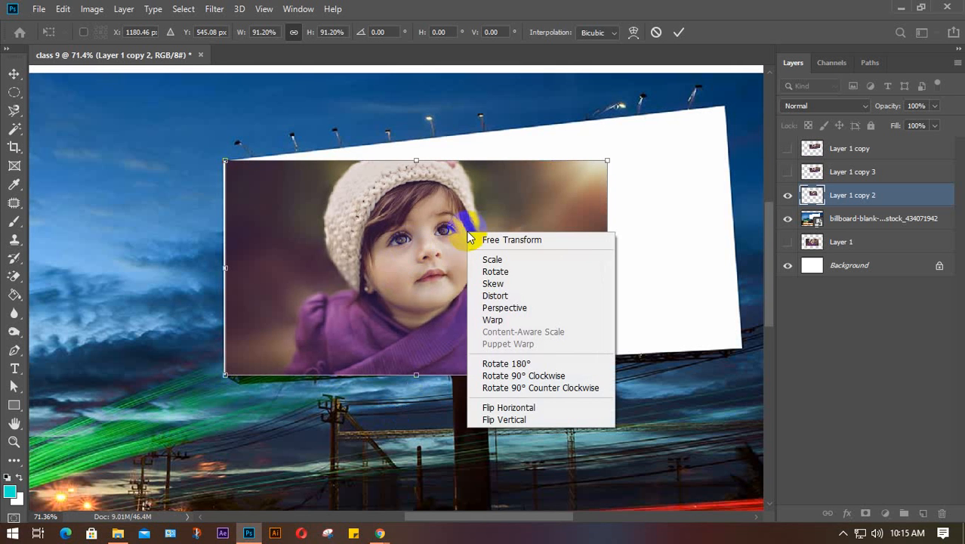
click(516, 311)
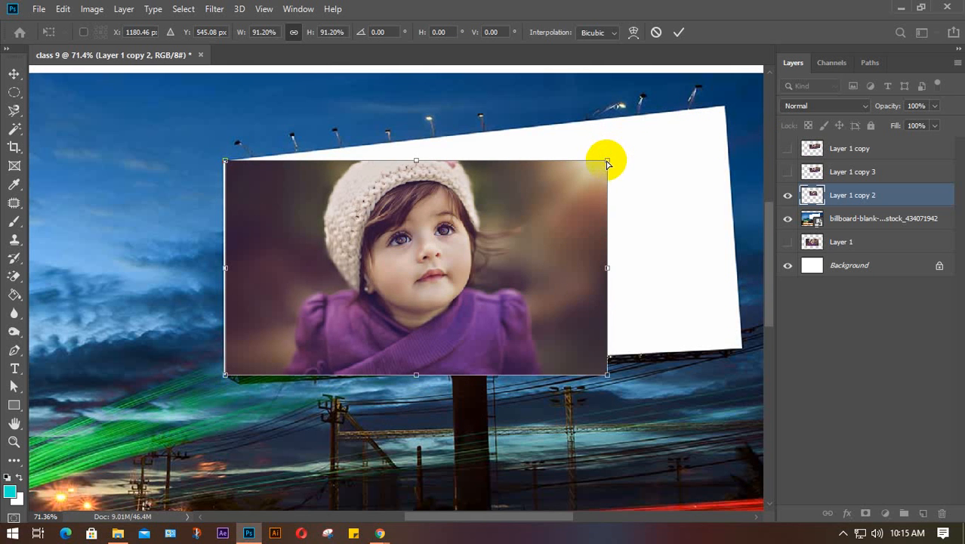
drag(608, 163, 632, 162)
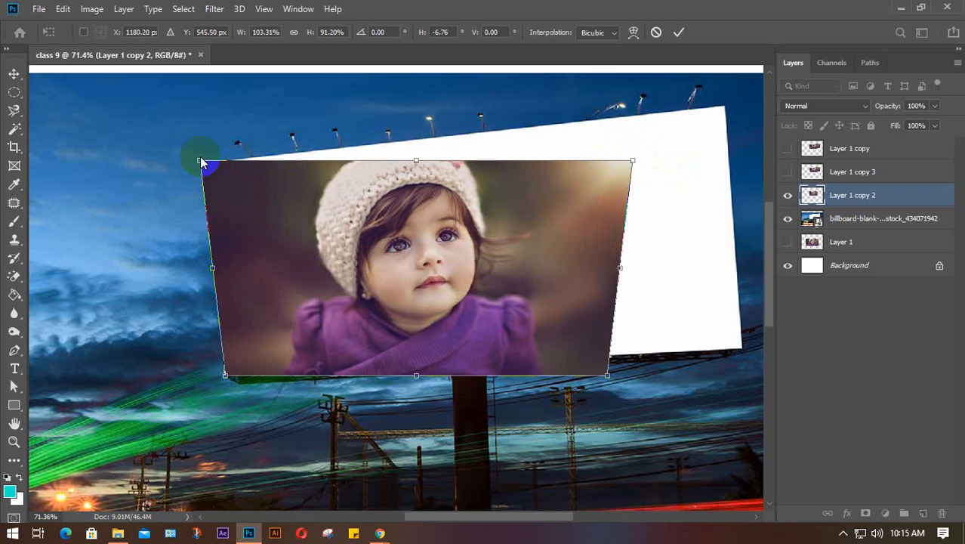
drag(631, 161, 608, 164)
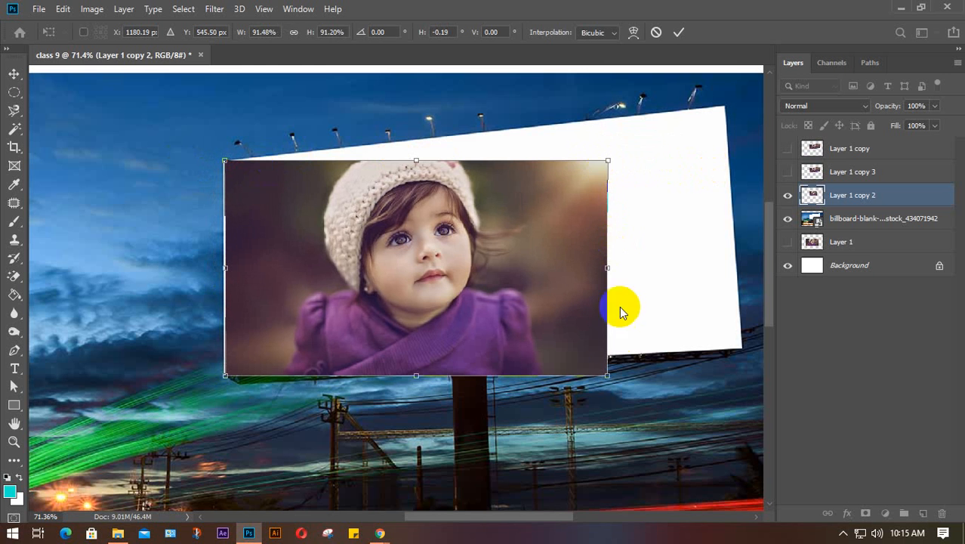
drag(607, 378, 610, 343)
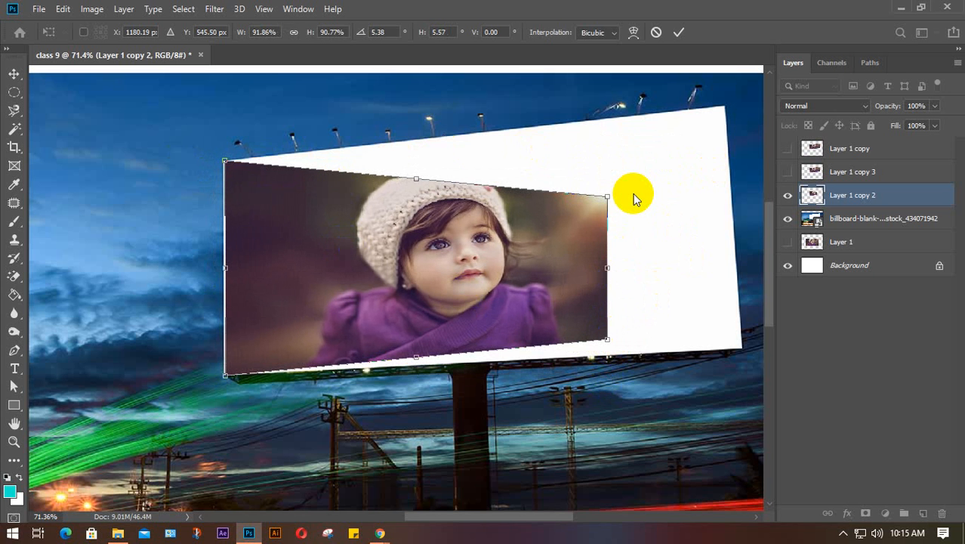
key(Return)
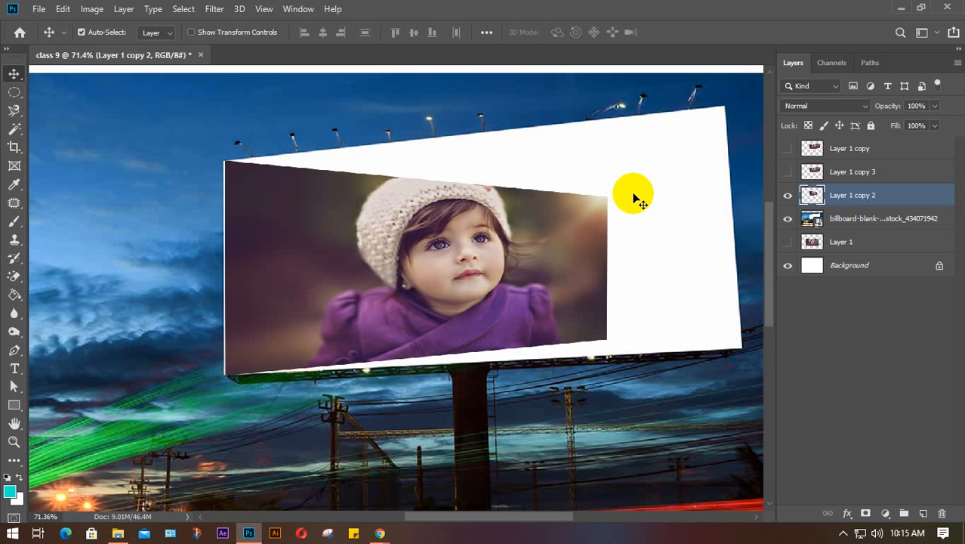
- Move the baby photo down-left off the billboard and bring Chrome forward
scroll(593, 205, down, 4)
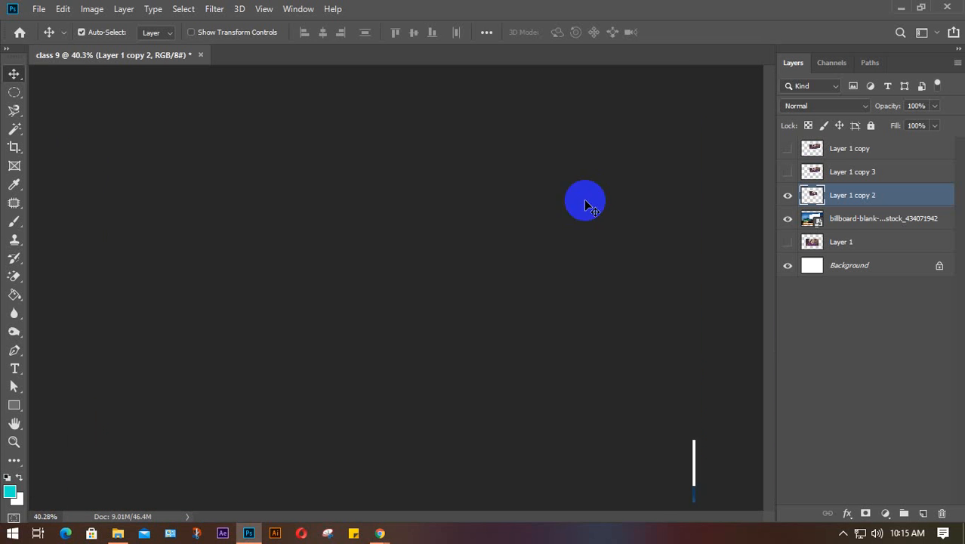
scroll(593, 205, down, 1)
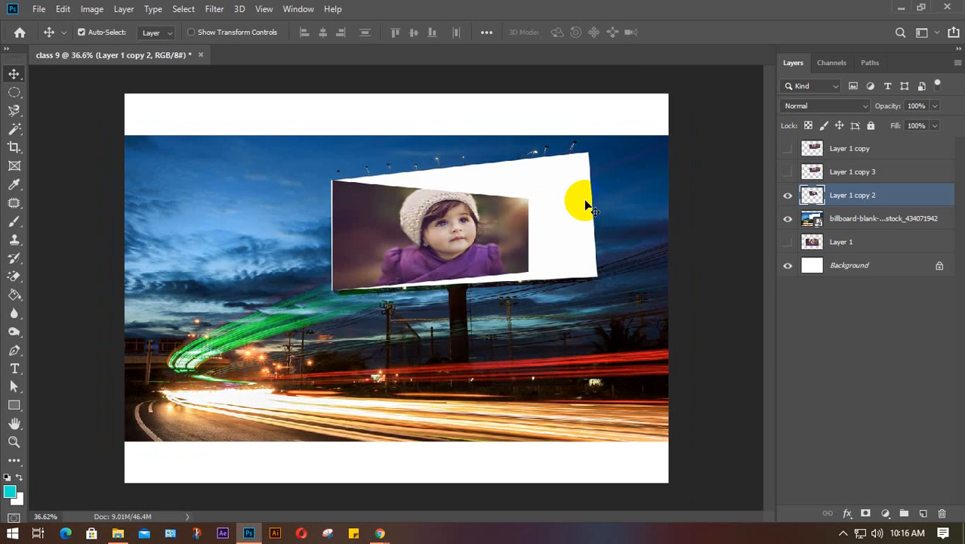
drag(431, 236, 369, 298)
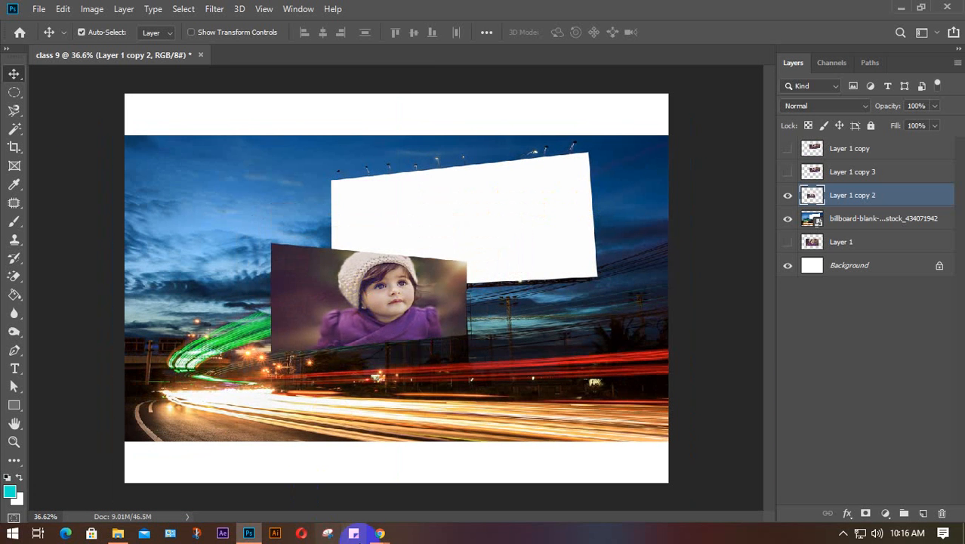
mouse_move(379, 533)
click(312, 474)
- Browse the 'billboard image hd' results and select the whole query in the search box
click(723, 10)
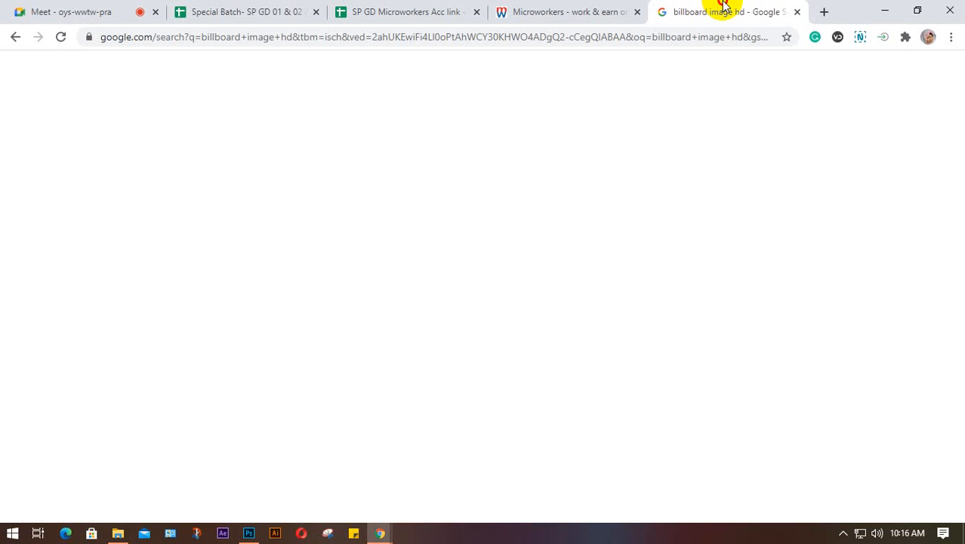
scroll(663, 302, down, 3)
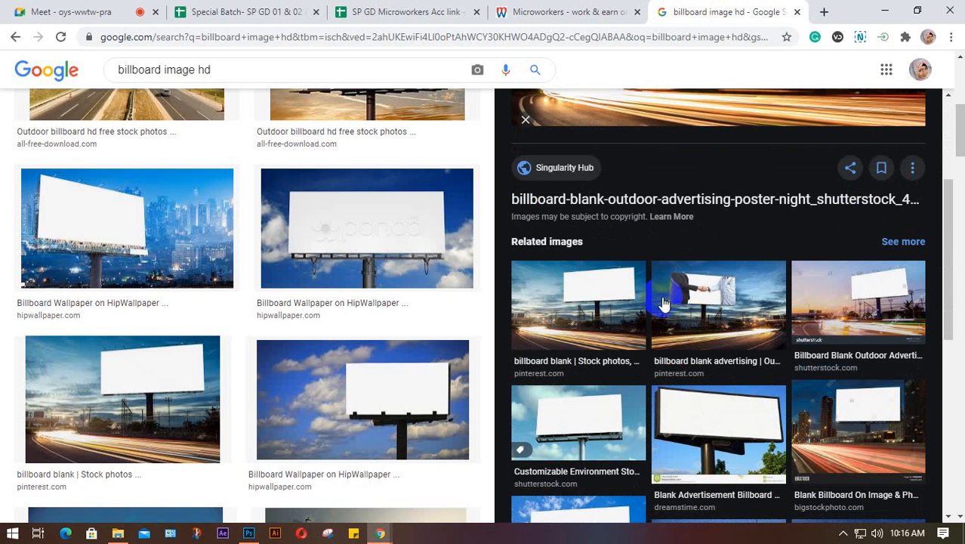
scroll(663, 302, down, 1)
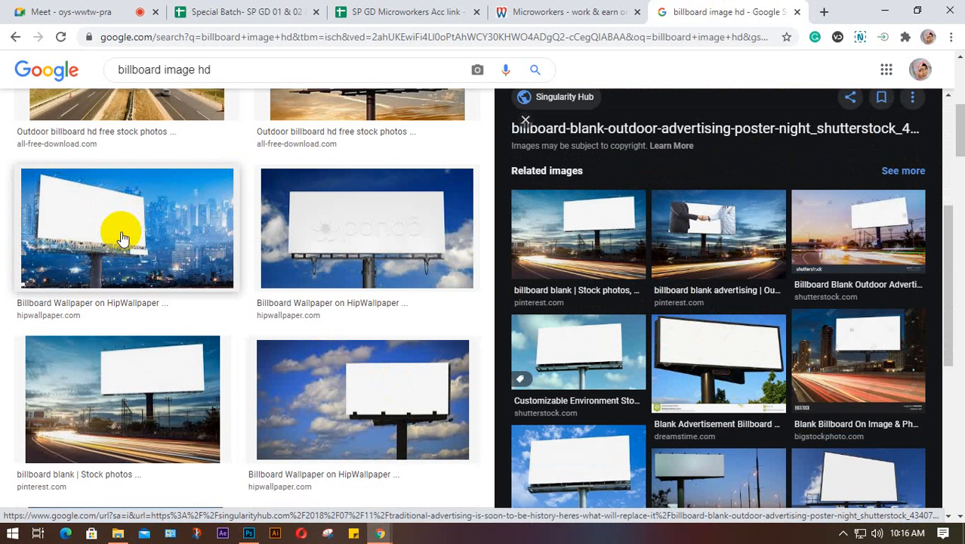
scroll(122, 237, down, 3)
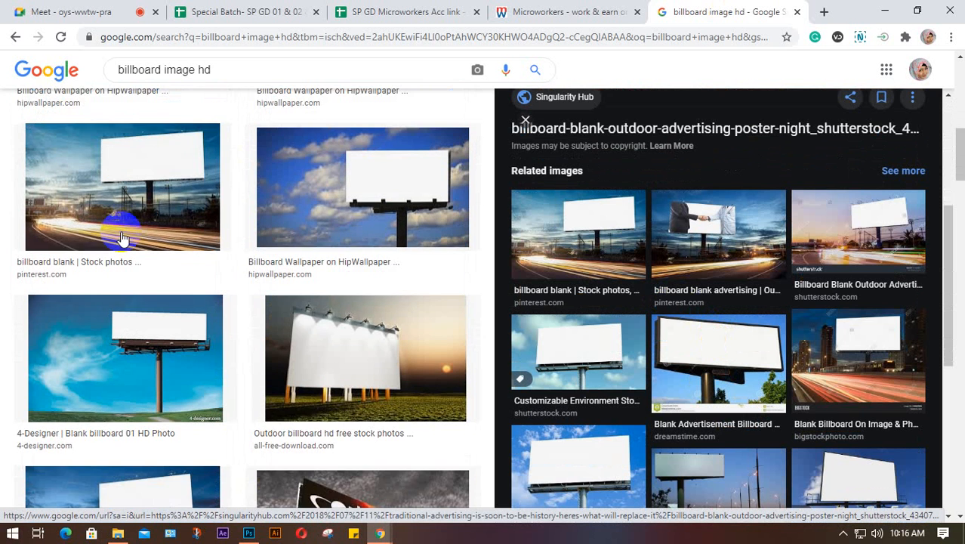
scroll(122, 240, down, 2)
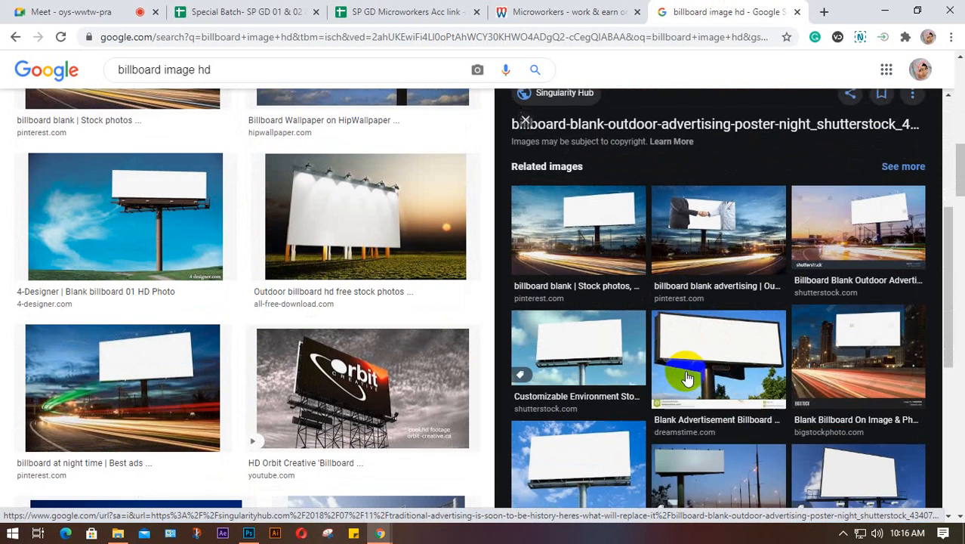
scroll(688, 377, down, 3)
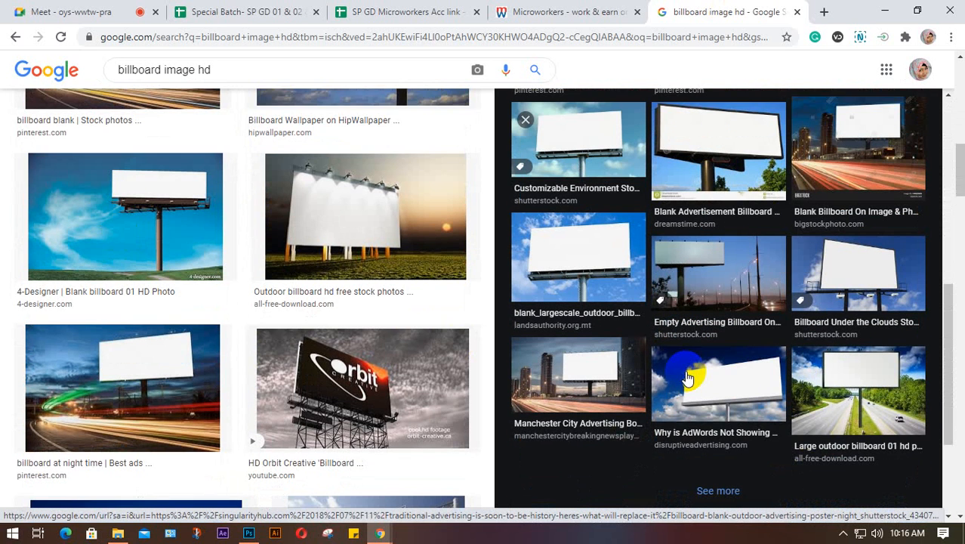
scroll(389, 361, up, 8)
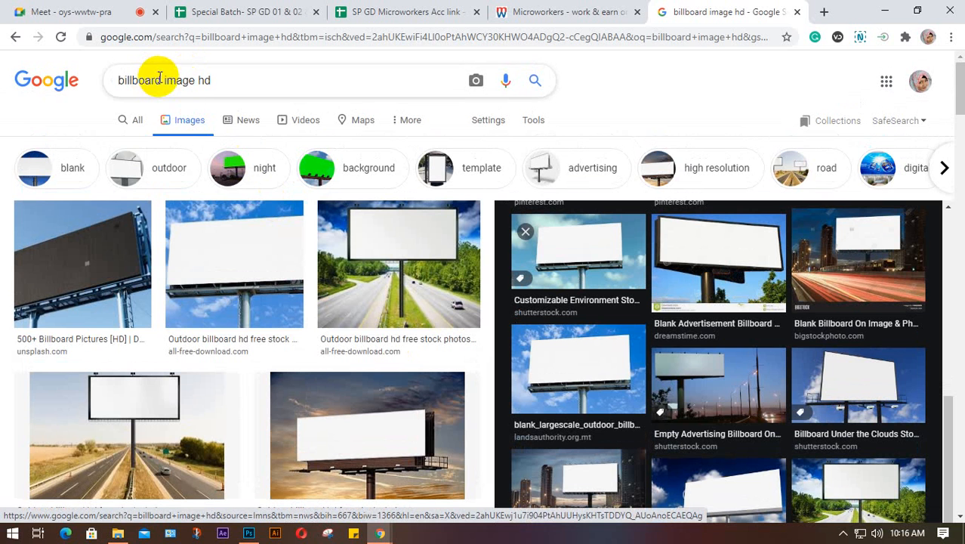
drag(227, 80, 124, 80)
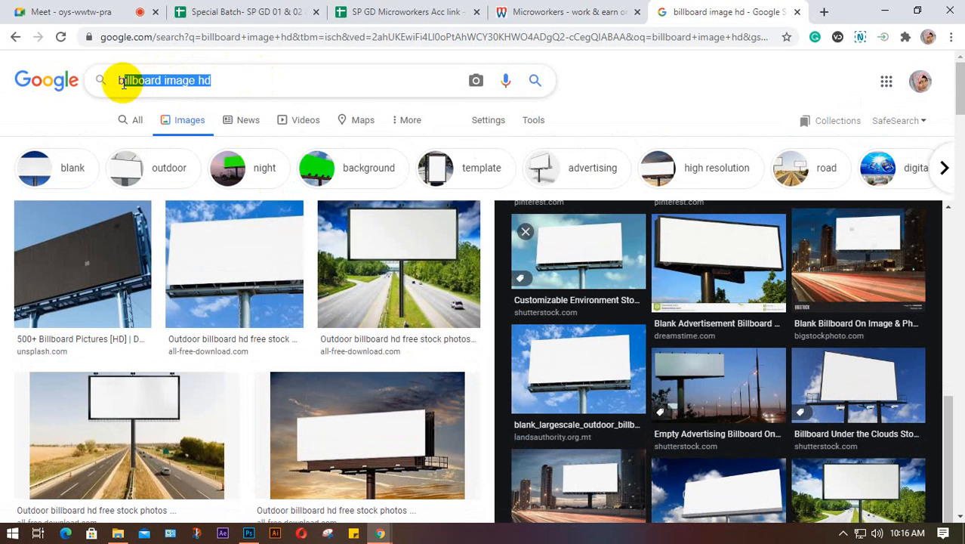
click(239, 80)
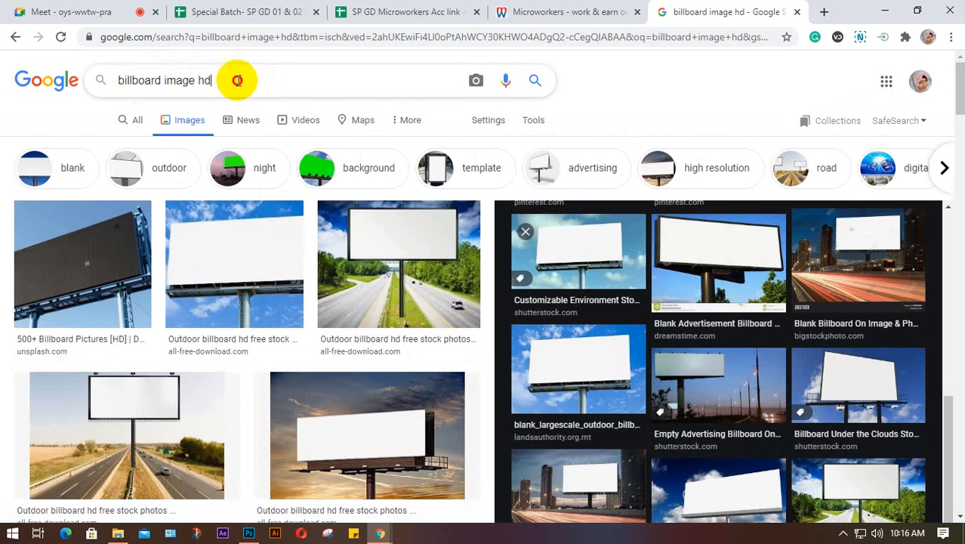
drag(237, 80, 67, 80)
- Search Google Images for 'HD TV'
text(H)
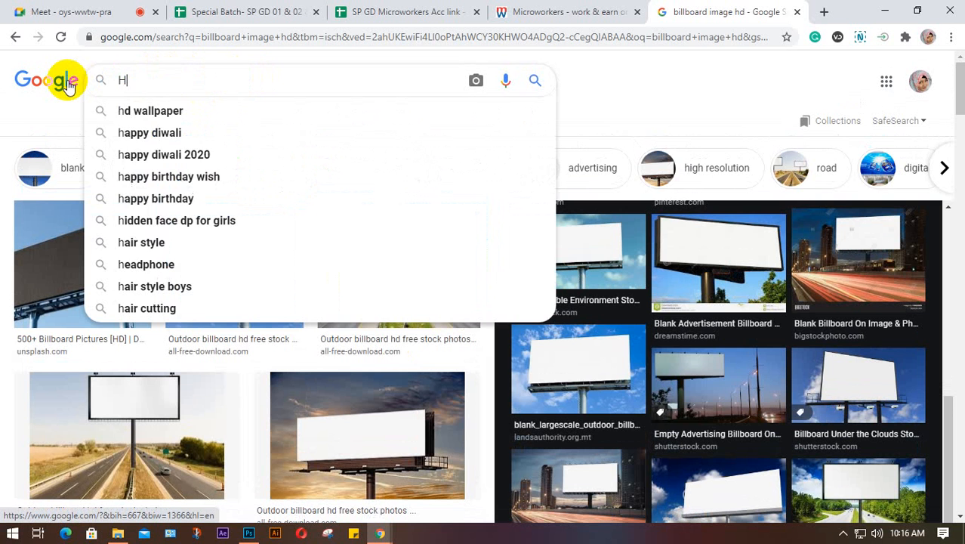
text(D TV)
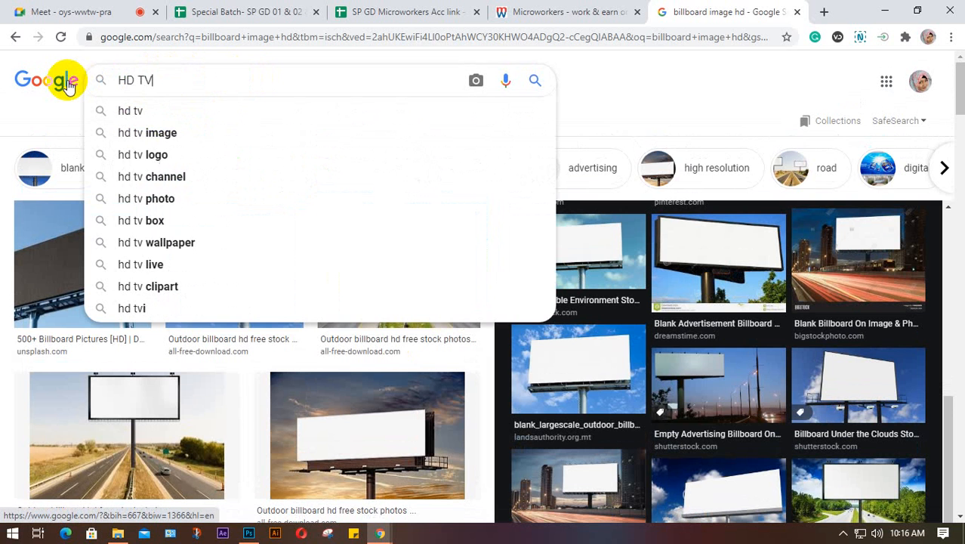
key(Return)
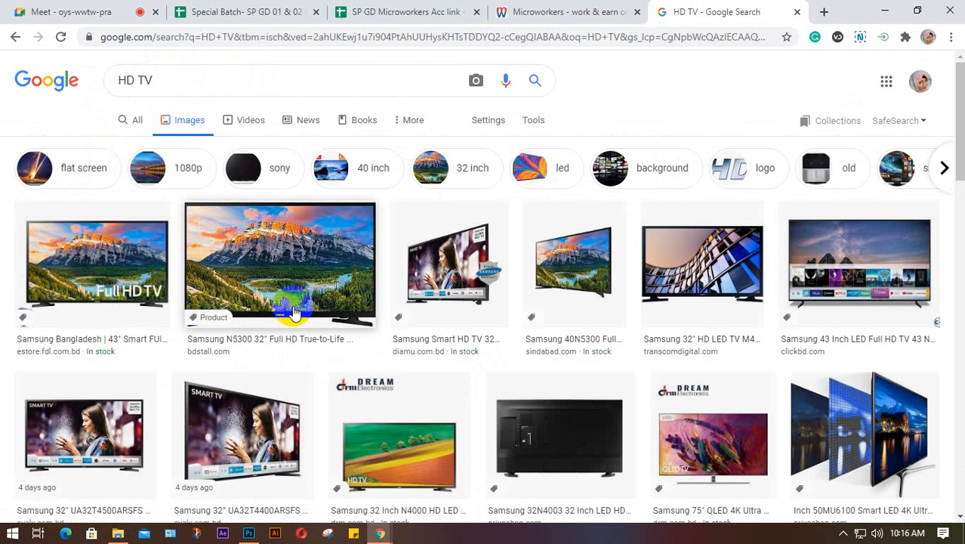
click(364, 272)
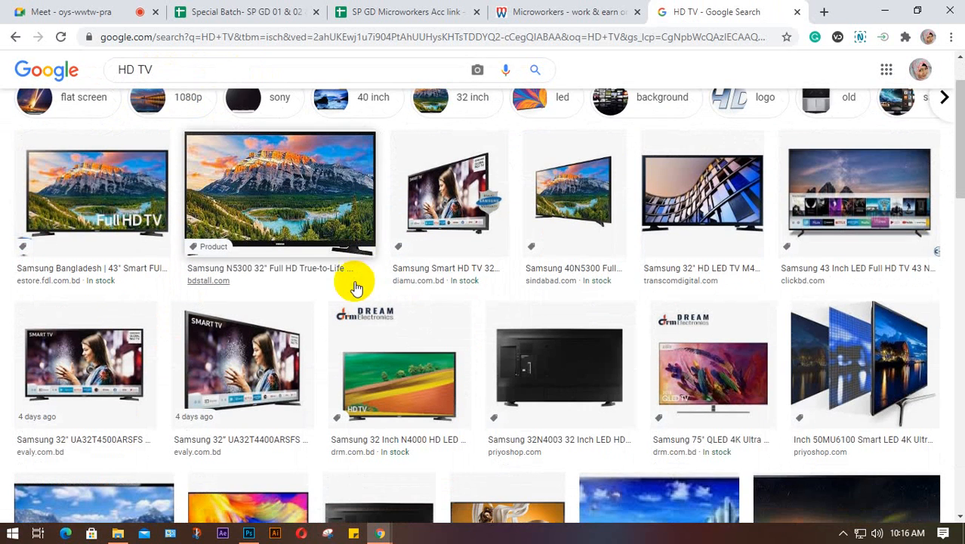
- Save the Samsung 32-inch smart TV image to the Desktop
click(249, 355)
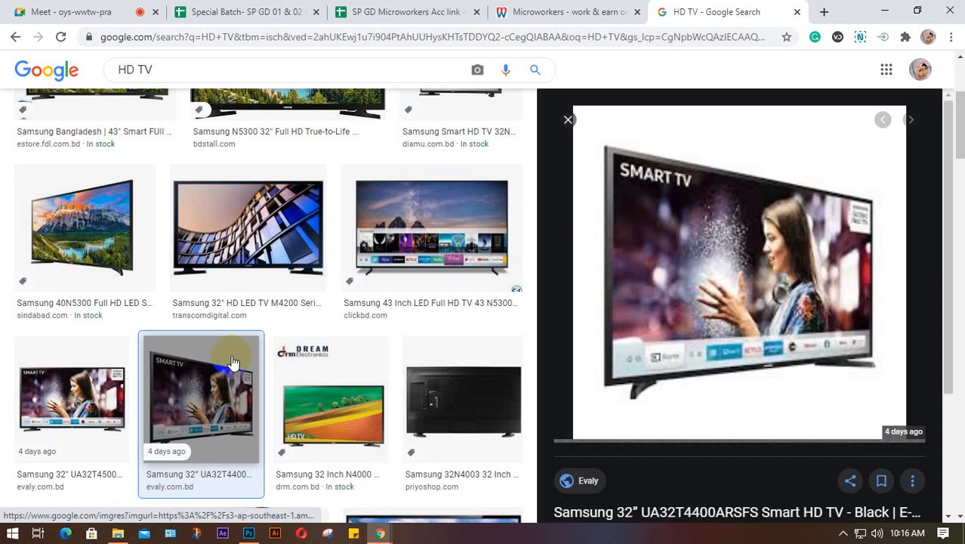
right_click(738, 250)
click(785, 391)
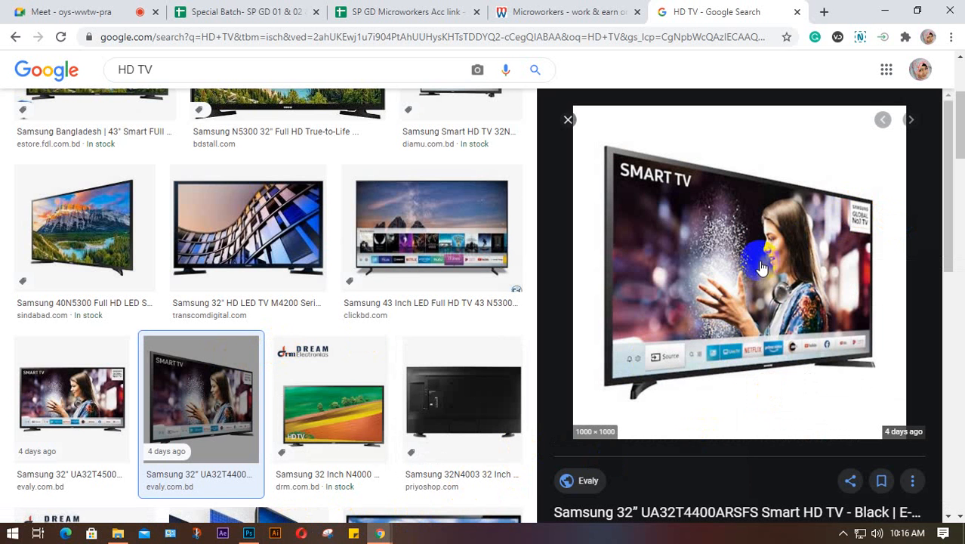
right_click(740, 225)
click(785, 366)
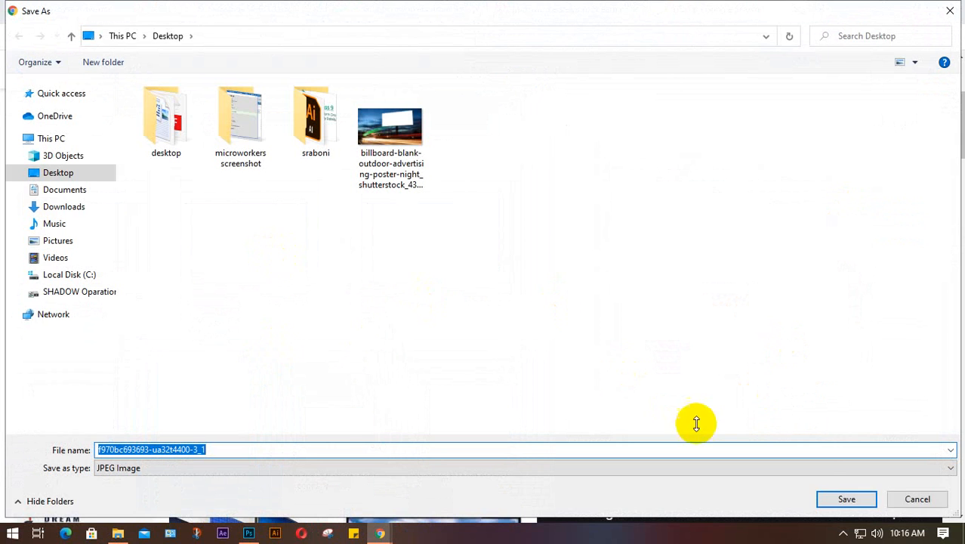
click(844, 500)
- Hide the billboard layer, delete Layer 1 copy 2, and place the saved TV JPEG into class 9
key(alt+Tab)
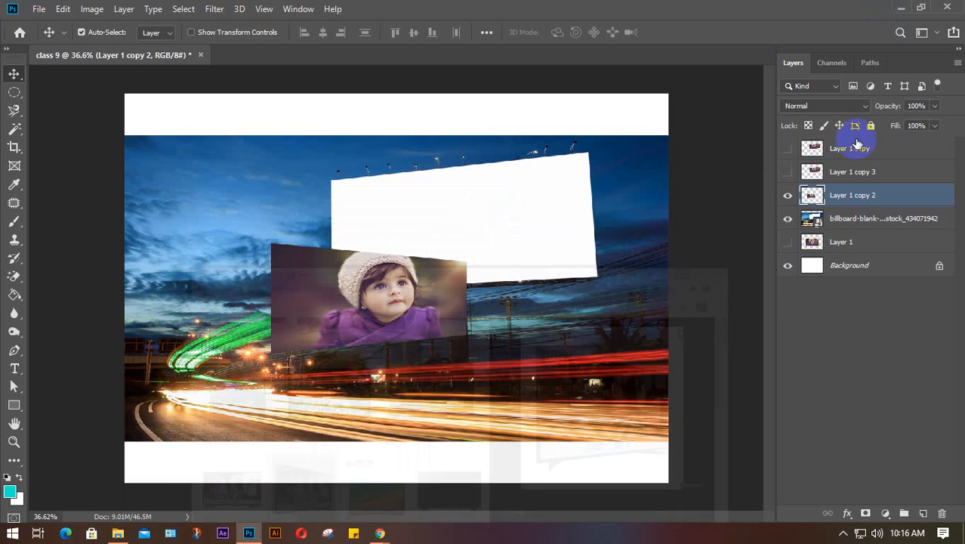
click(788, 218)
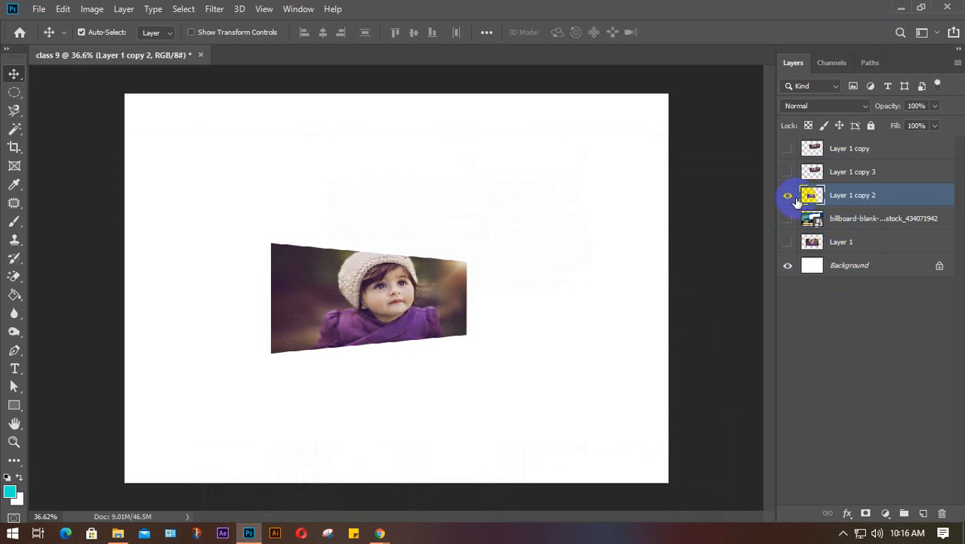
key(Delete)
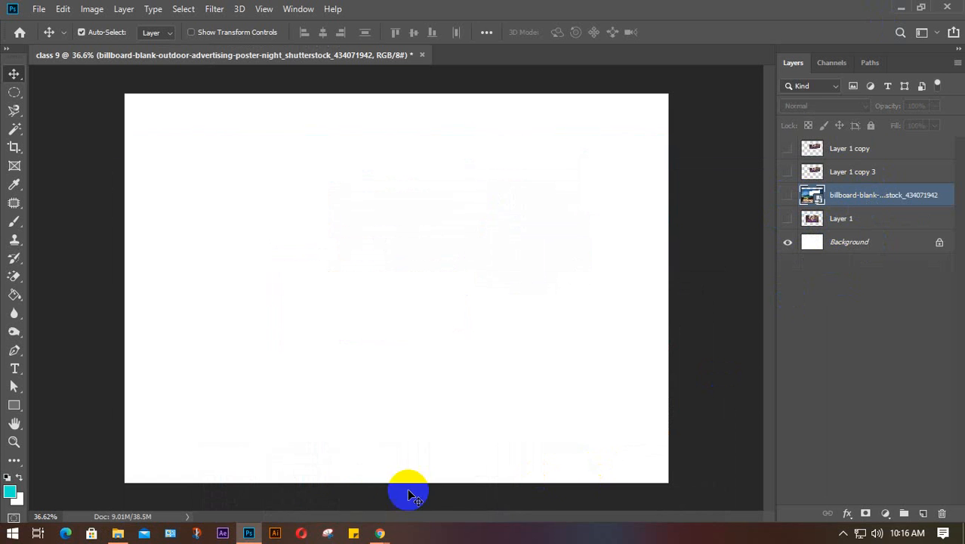
click(118, 533)
drag(628, 181, 316, 382)
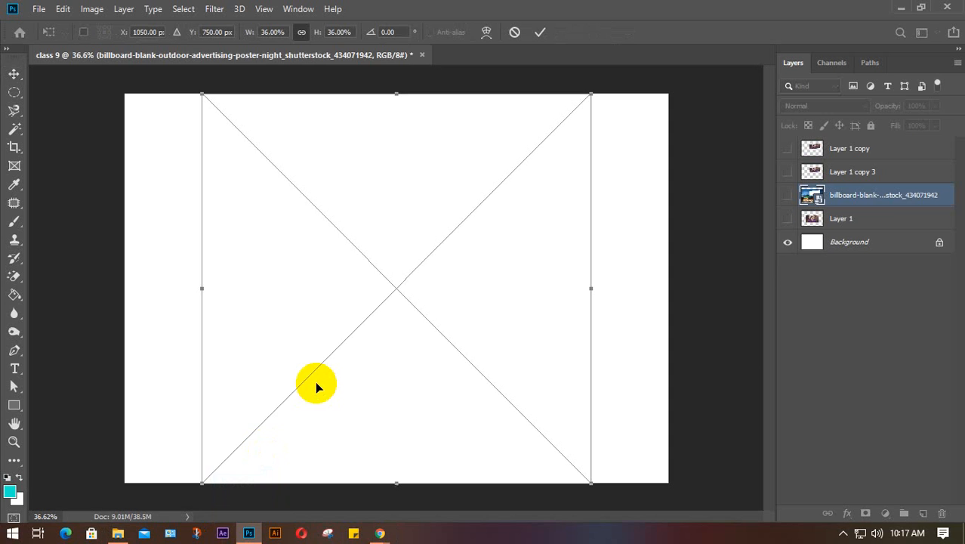
key(Return)
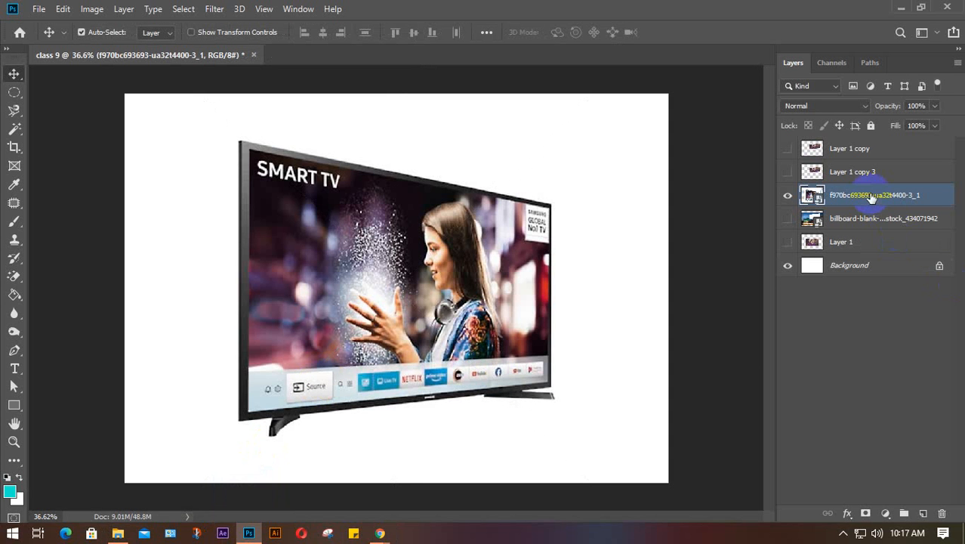
- Duplicate Layer 1 and move the new Layer 1 copy 2 above the TV image layer
click(853, 243)
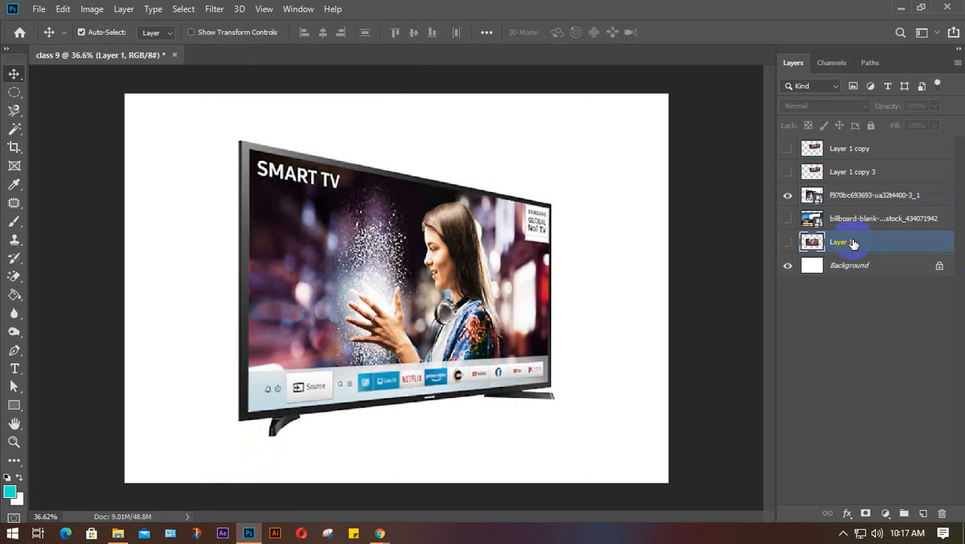
key(ctrl+j)
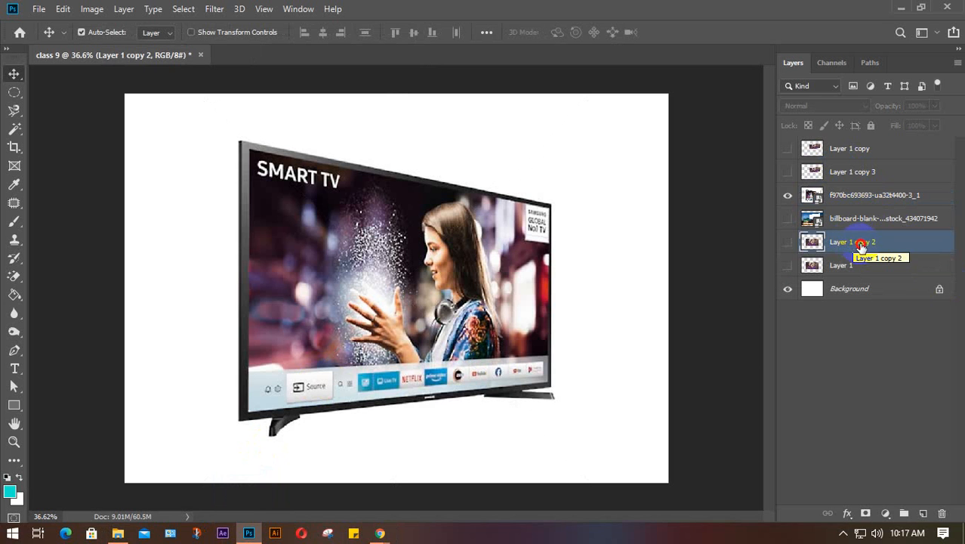
drag(853, 243, 851, 187)
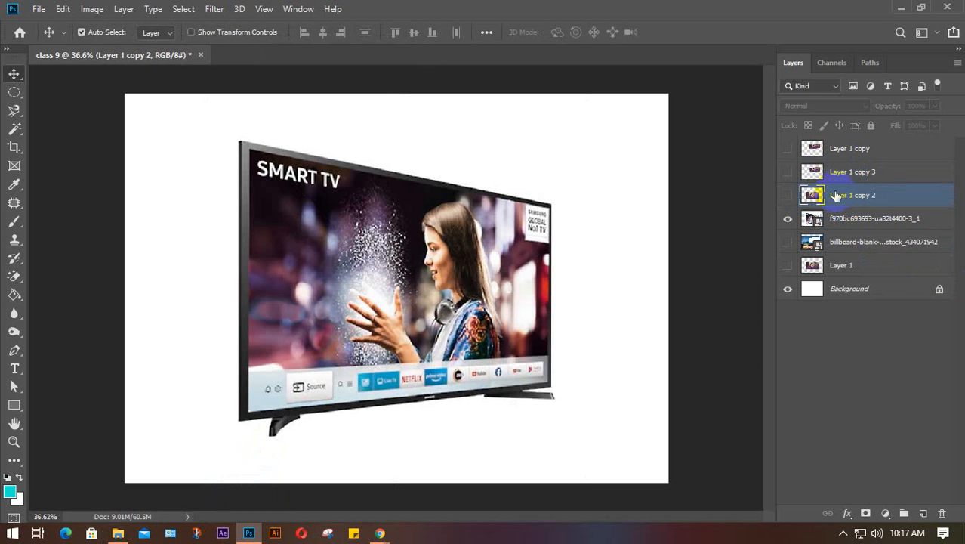
- Show Layer 1 copy 2 and perspective-skew its corners onto the angled TV screen, stretched to 143% height
click(788, 195)
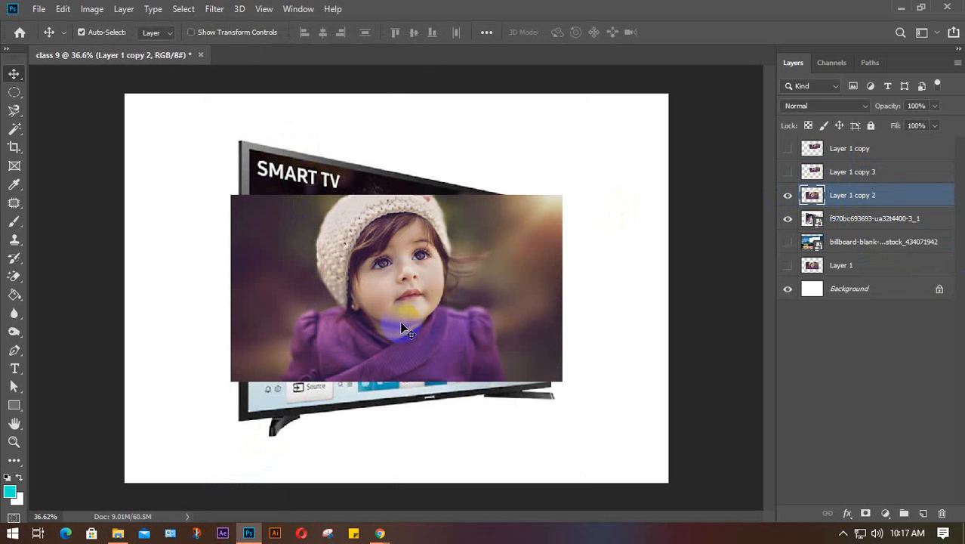
key(ctrl+t)
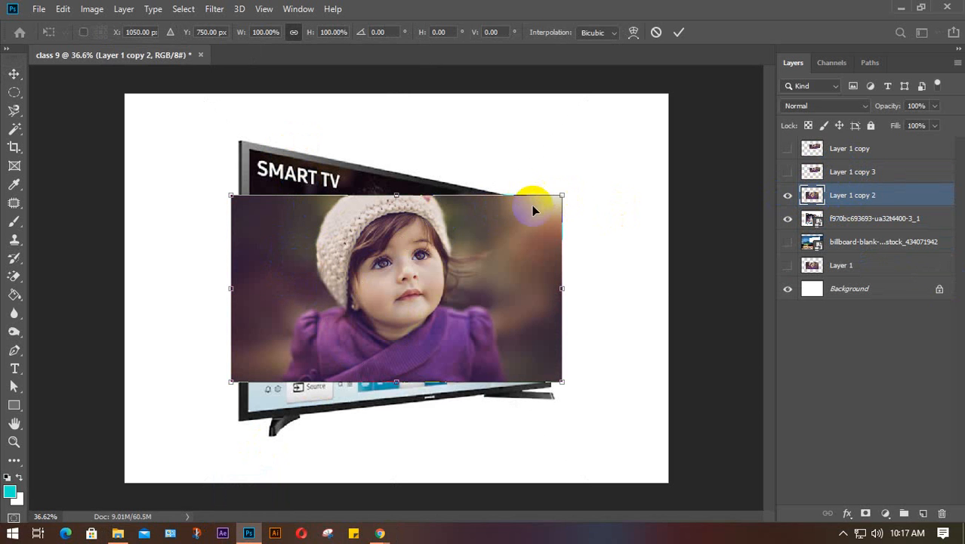
right_click(483, 233)
click(534, 312)
mouse_move(464, 251)
mouse_down()
mouse_move(465, 269)
mouse_move(467, 256)
mouse_up()
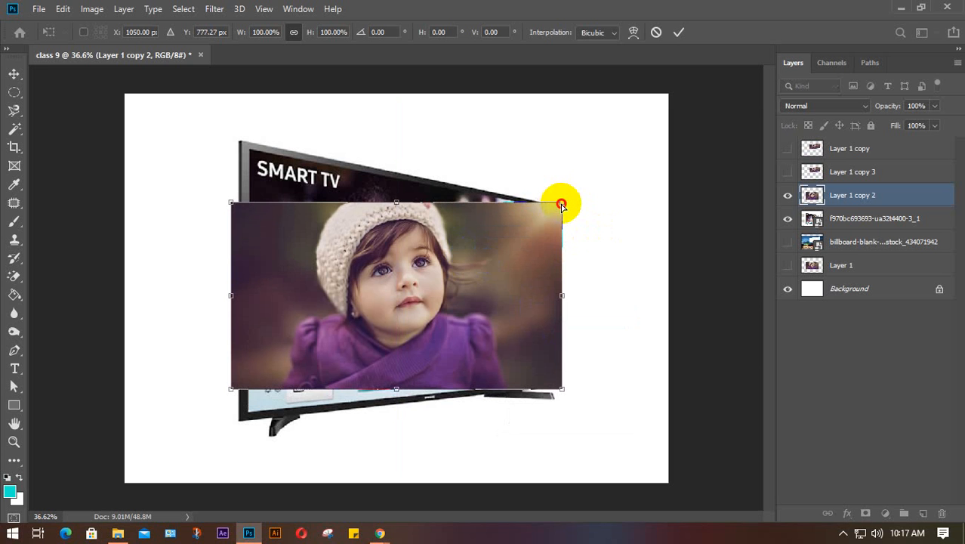
drag(561, 206, 559, 222)
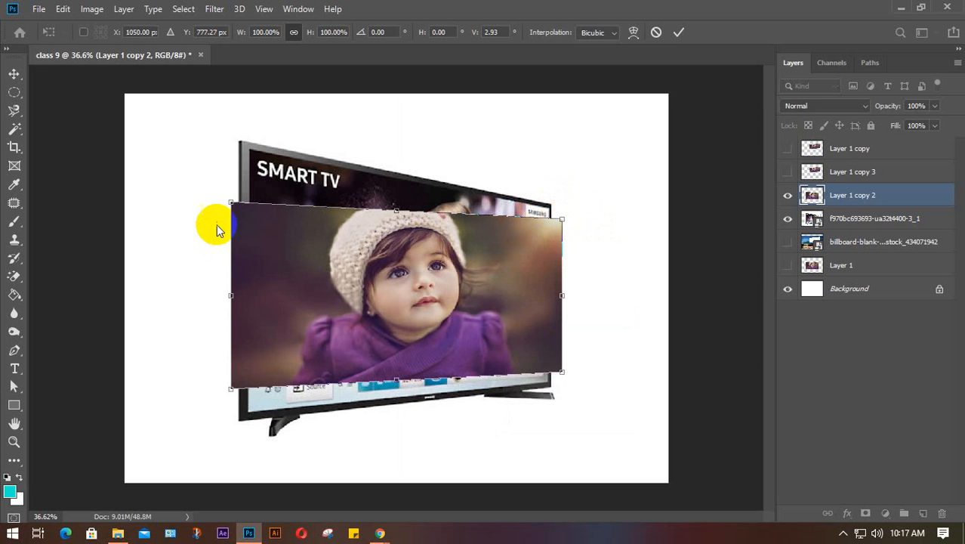
drag(231, 204, 230, 170)
drag(285, 214, 284, 200)
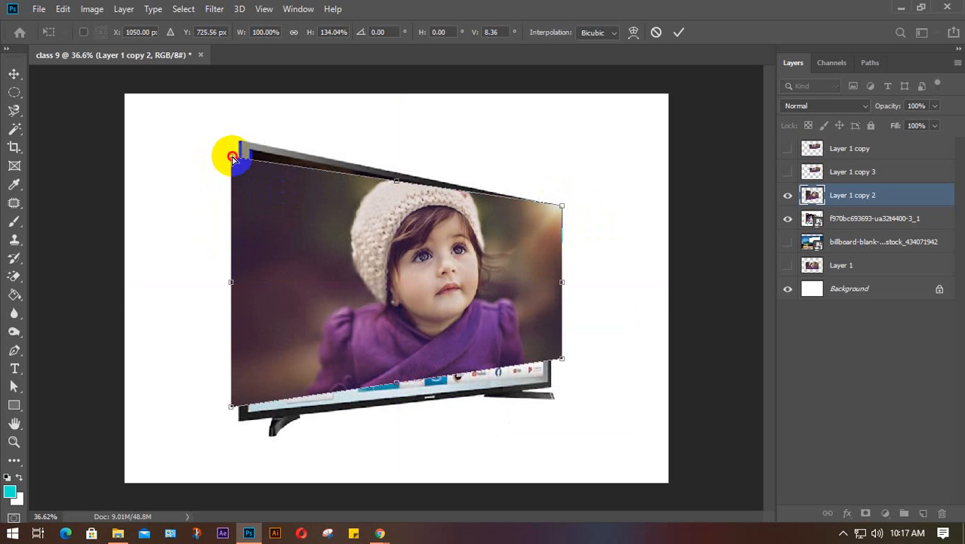
drag(230, 155, 232, 153)
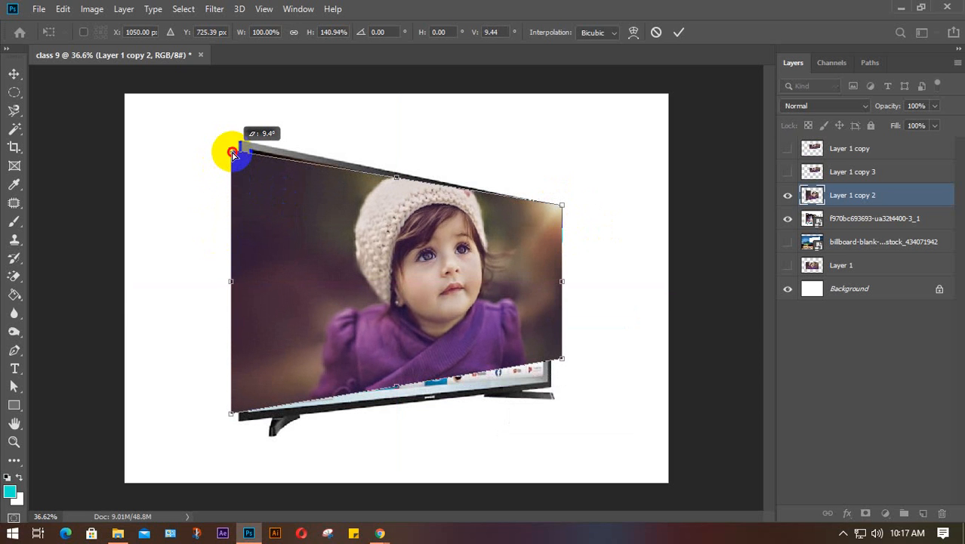
drag(233, 153, 231, 147)
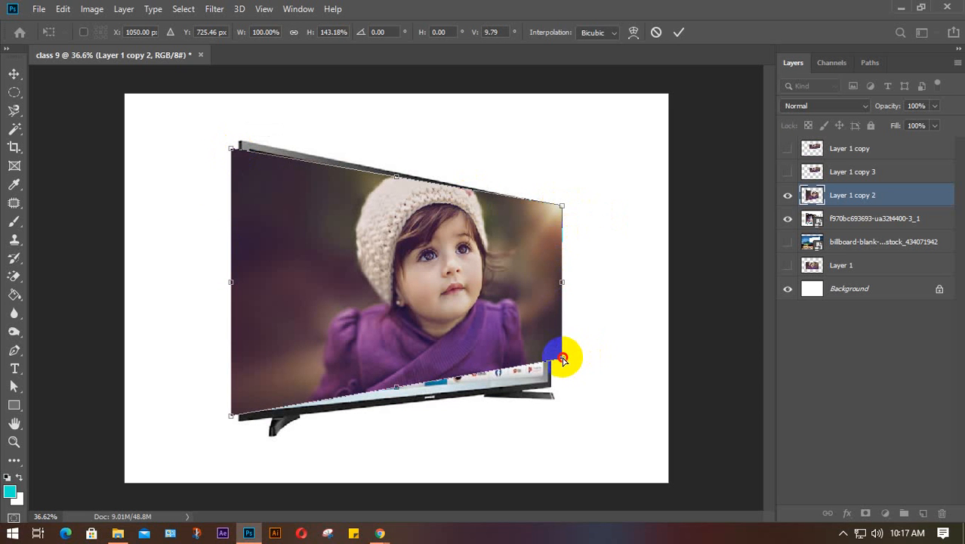
drag(563, 359, 565, 356)
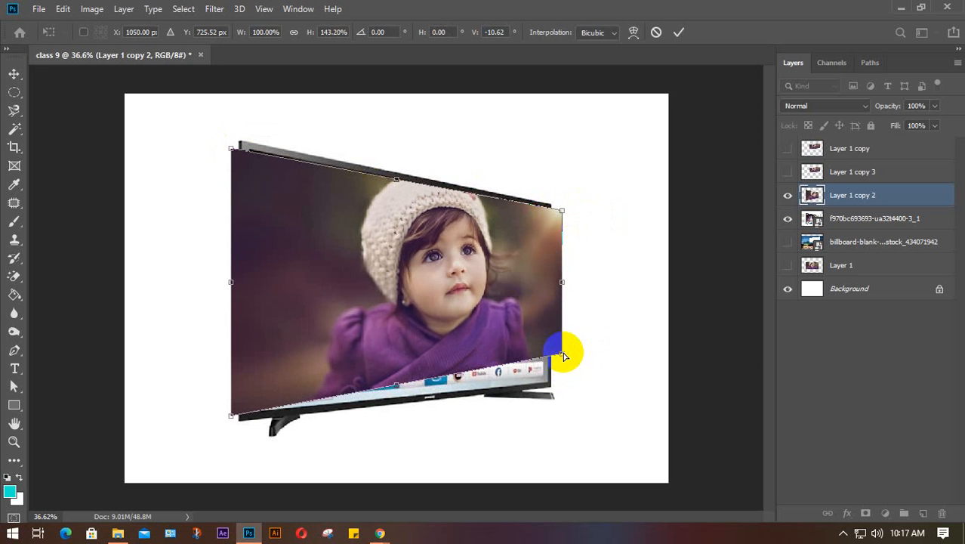
- Switch Free Transform to Distort and drag the photo's four corners toward the TV screen's corners
right_click(388, 284)
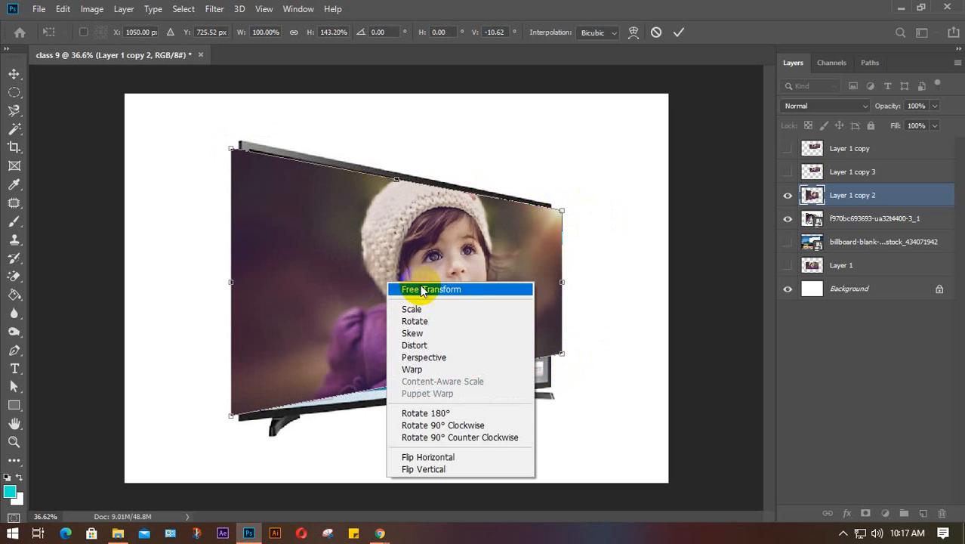
click(424, 345)
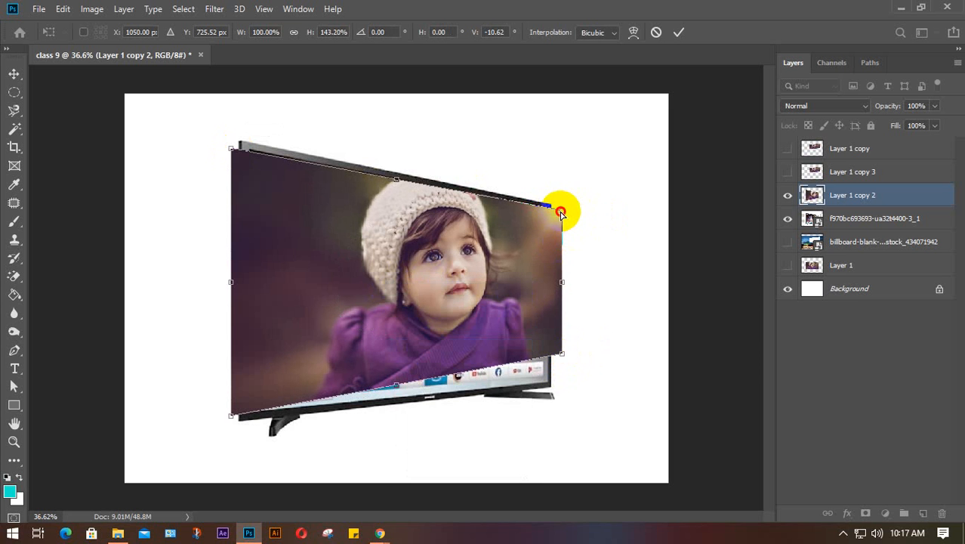
drag(560, 213, 550, 205)
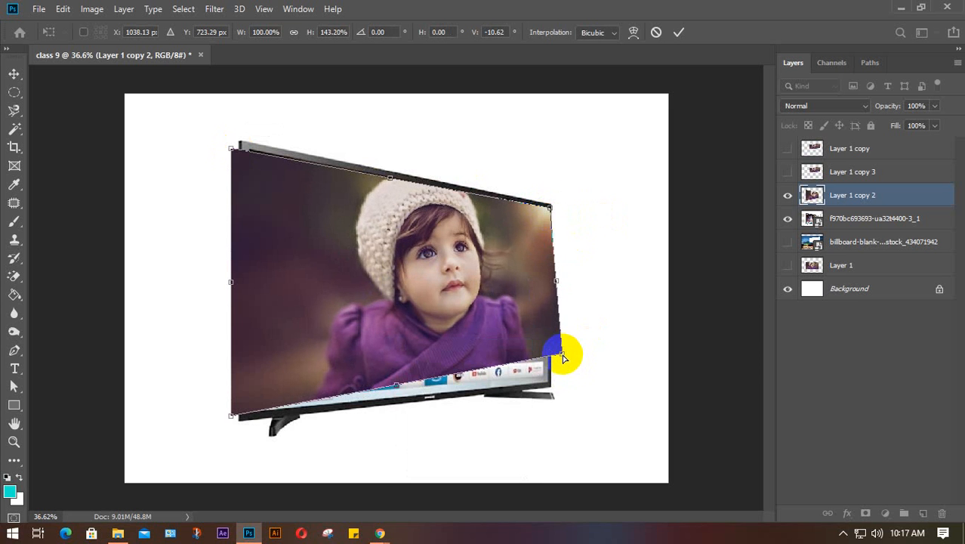
mouse_move(560, 355)
mouse_down()
mouse_move(556, 381)
mouse_move(564, 373)
mouse_up()
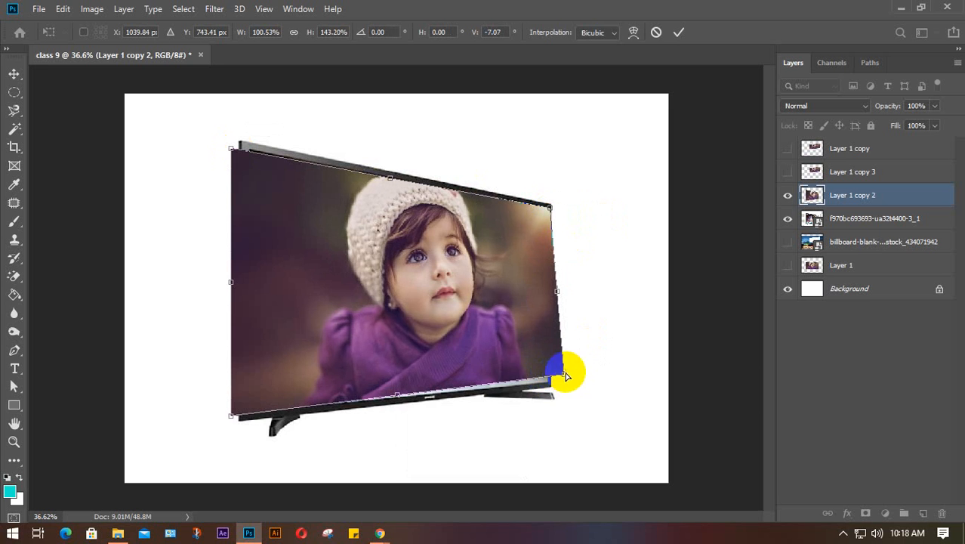
drag(230, 416, 249, 408)
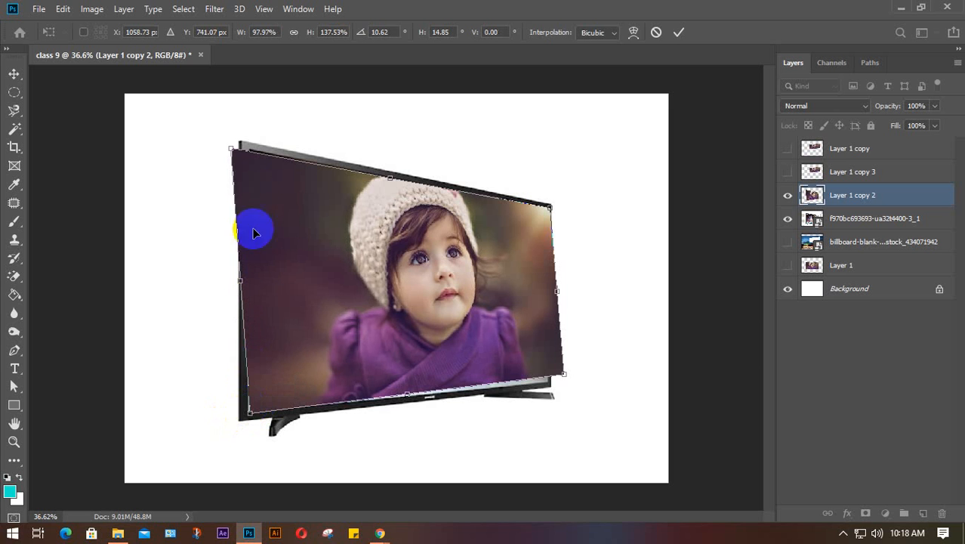
drag(232, 148, 251, 151)
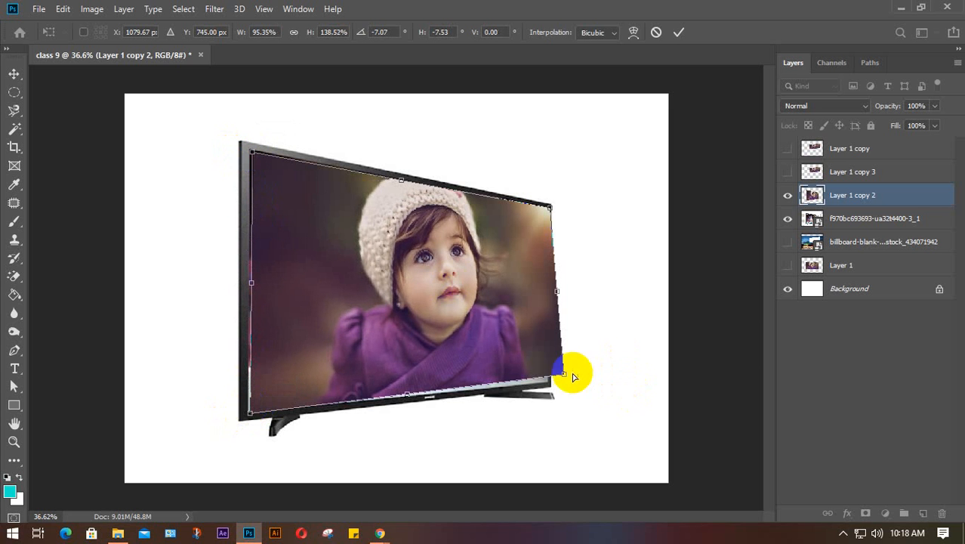
mouse_move(562, 379)
mouse_down()
mouse_move(564, 371)
mouse_move(564, 384)
mouse_move(538, 384)
mouse_move(545, 376)
mouse_up()
drag(549, 207, 548, 211)
- Fine-tune the right, top-left and bottom-left corners onto the screen edges and commit the distortion
drag(545, 376, 567, 394)
scroll(549, 383, up, 2)
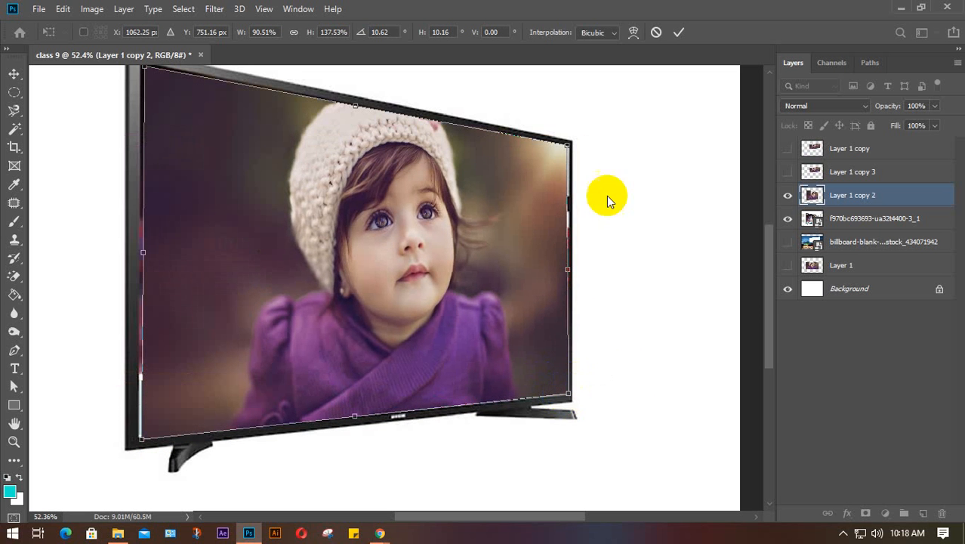
drag(567, 148, 570, 144)
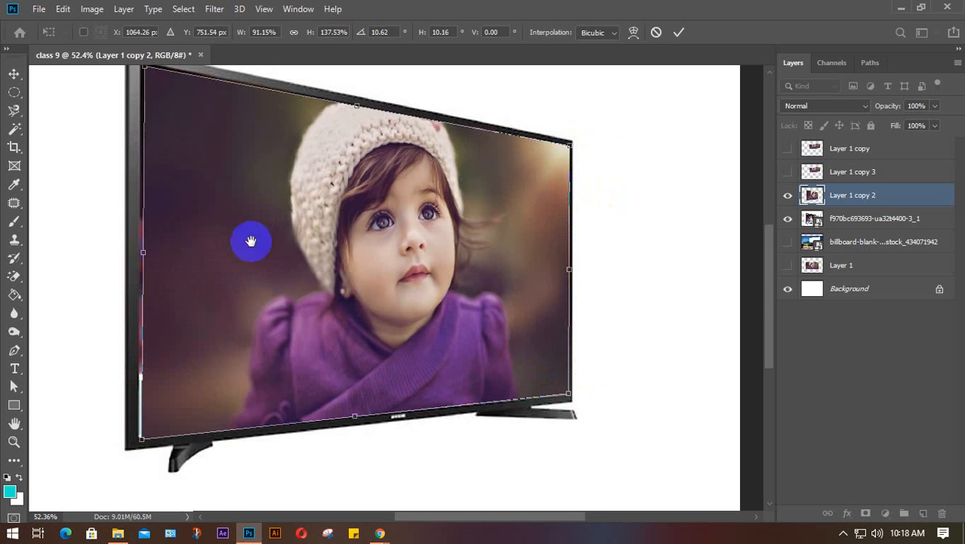
drag(252, 239, 285, 294)
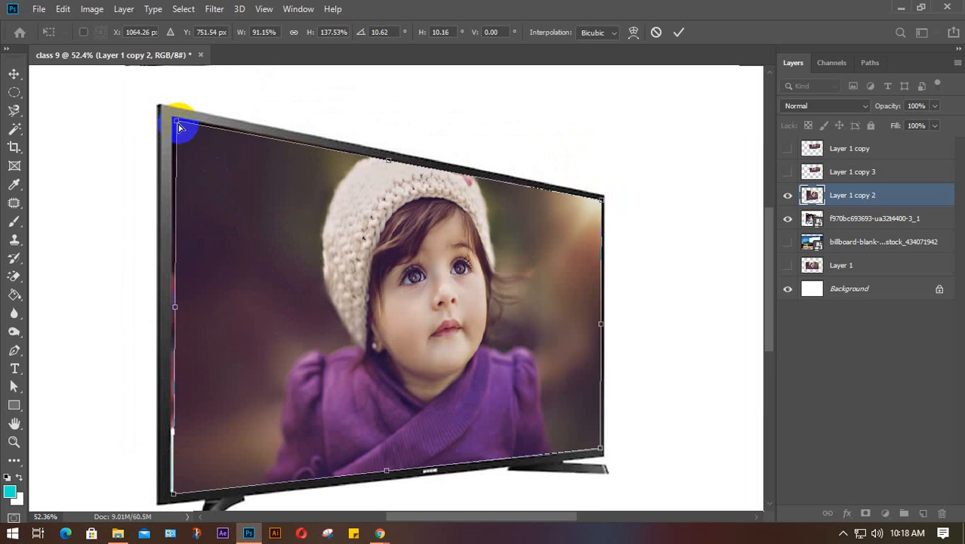
drag(180, 124, 176, 118)
scroll(193, 302, down, 1)
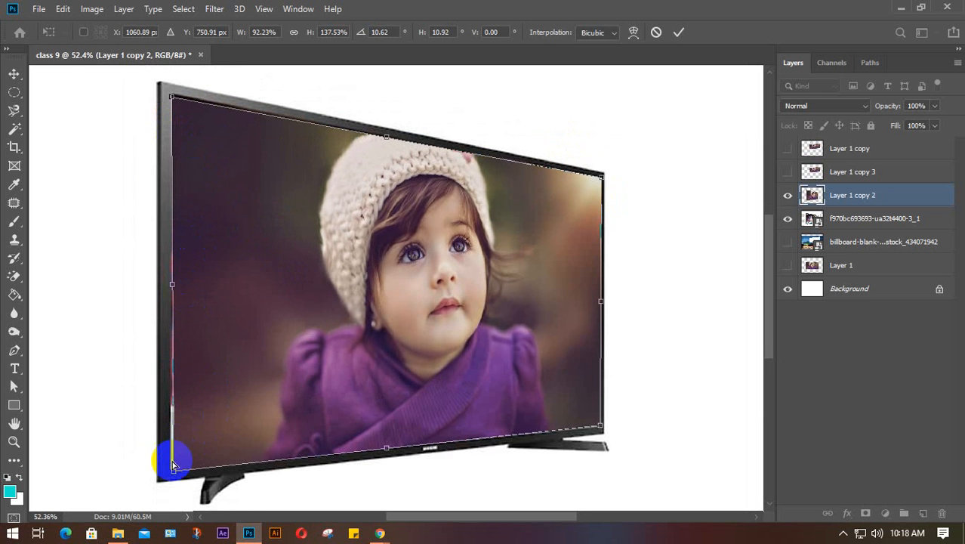
drag(175, 472, 169, 469)
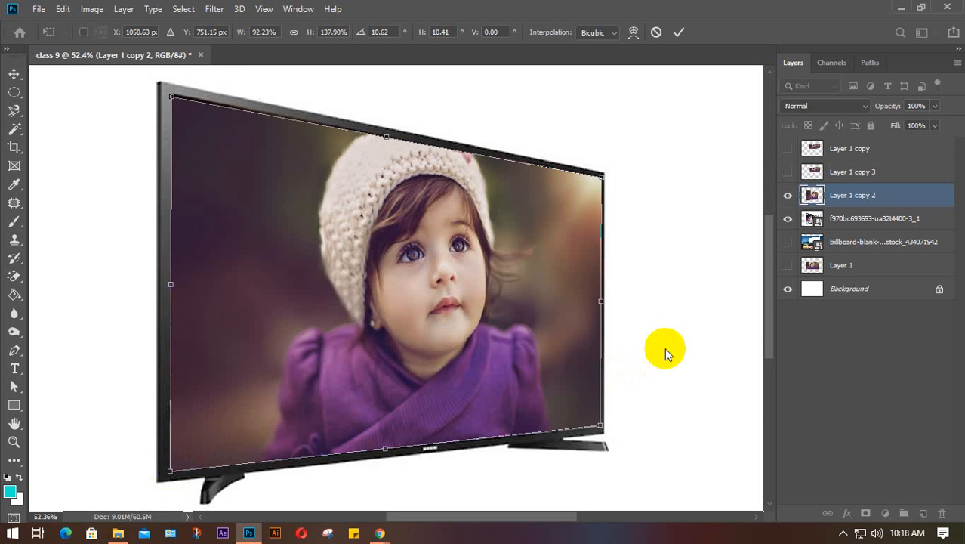
key(Return)
- Zoom out and hide Layer 1 copy 2 and the f970bc TV layer
scroll(665, 350, down, 5)
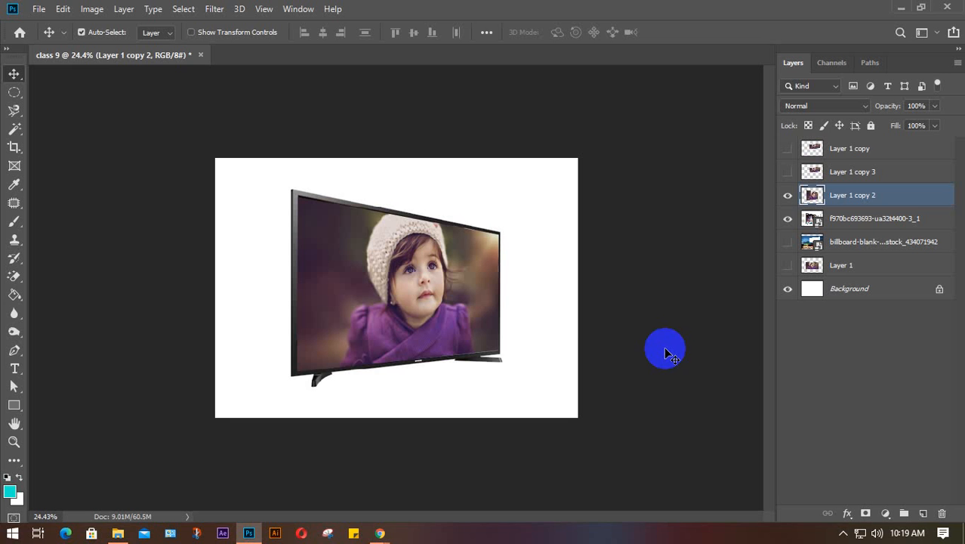
click(787, 195)
click(788, 218)
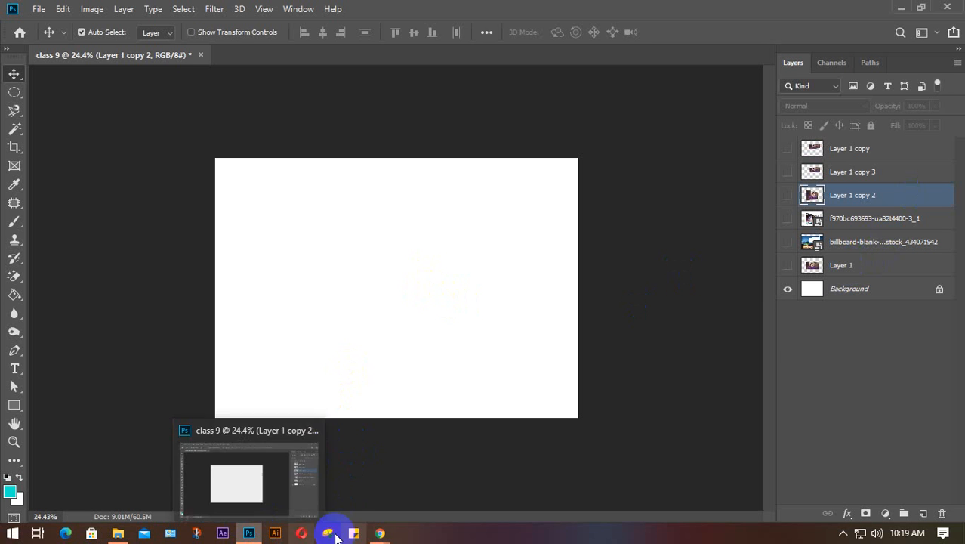
- Return to the HD TV image results and search Google Images for 'HD curve TV'
mouse_move(378, 532)
click(325, 491)
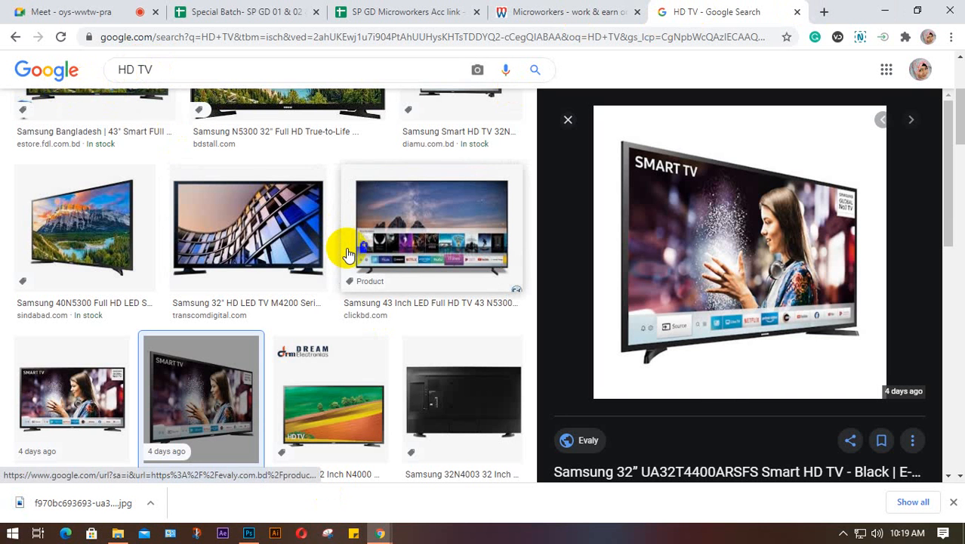
scroll(635, 324, down, 5)
scroll(685, 323, down, 3)
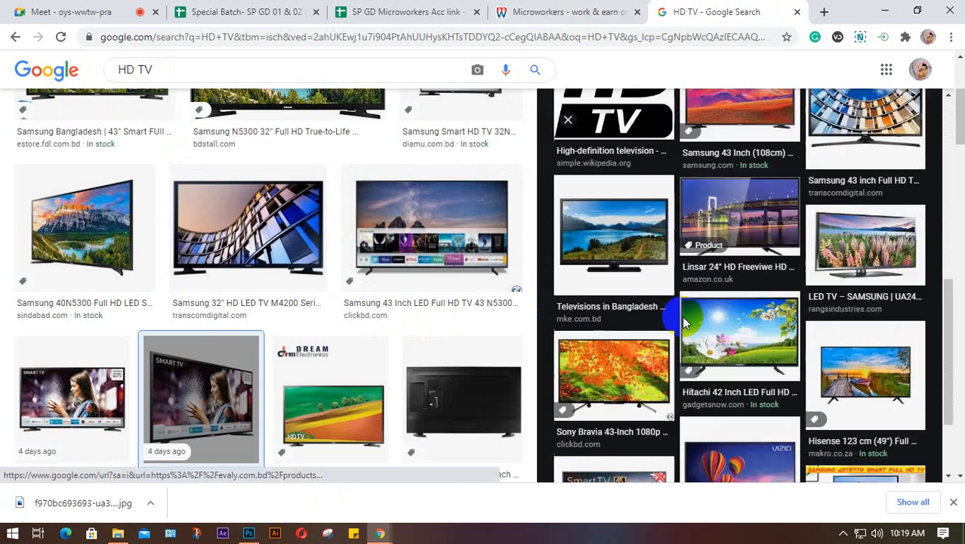
scroll(197, 315, down, 3)
scroll(198, 316, down, 6)
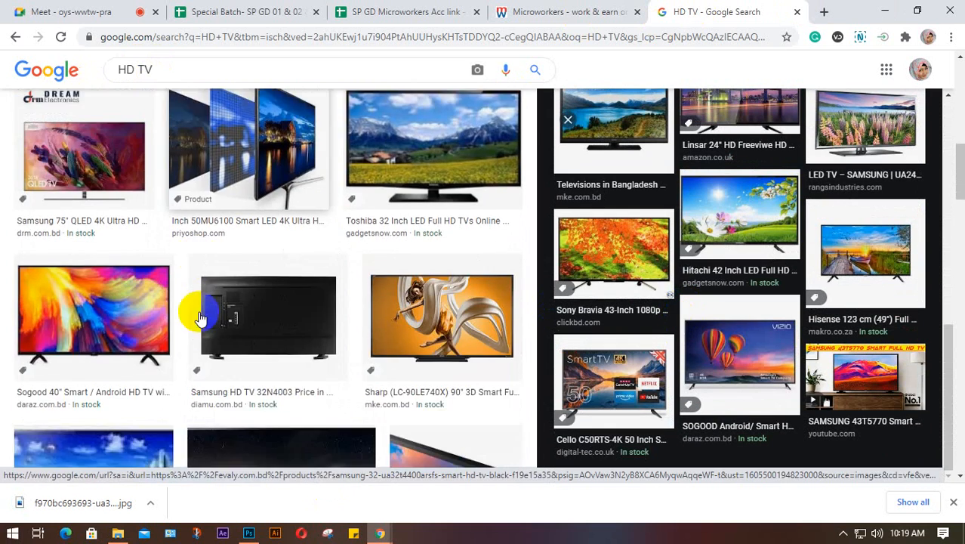
scroll(198, 314, down, 6)
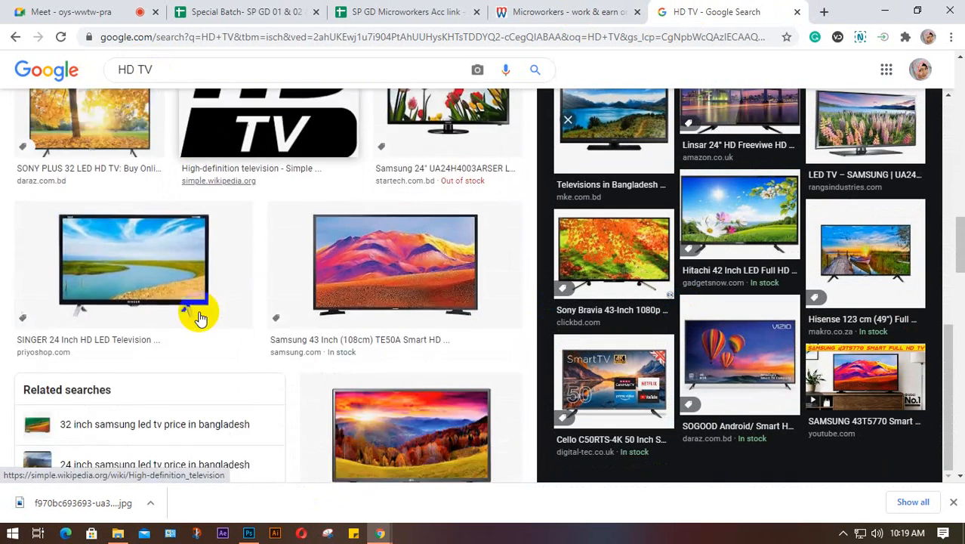
scroll(204, 301, up, 8)
scroll(204, 291, up, 5)
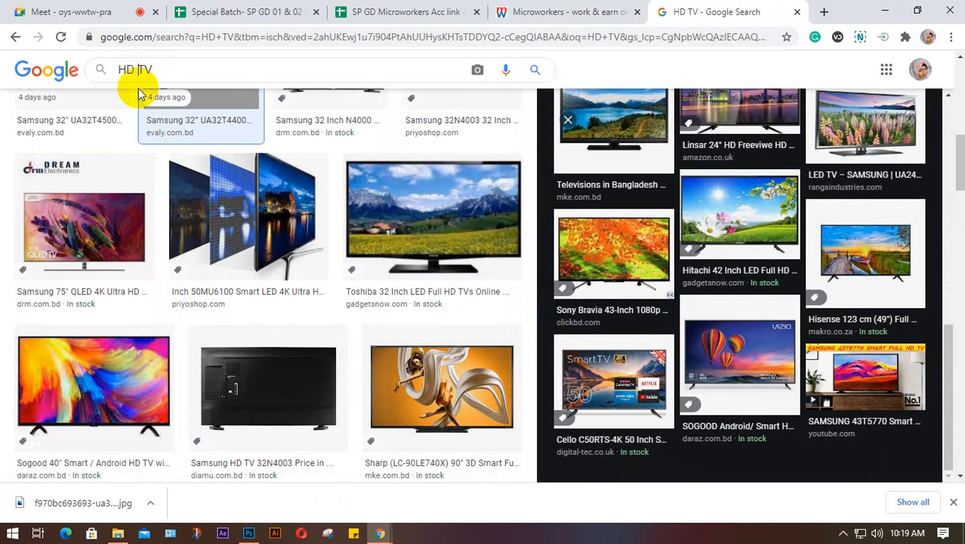
text(curve)
key(Return)
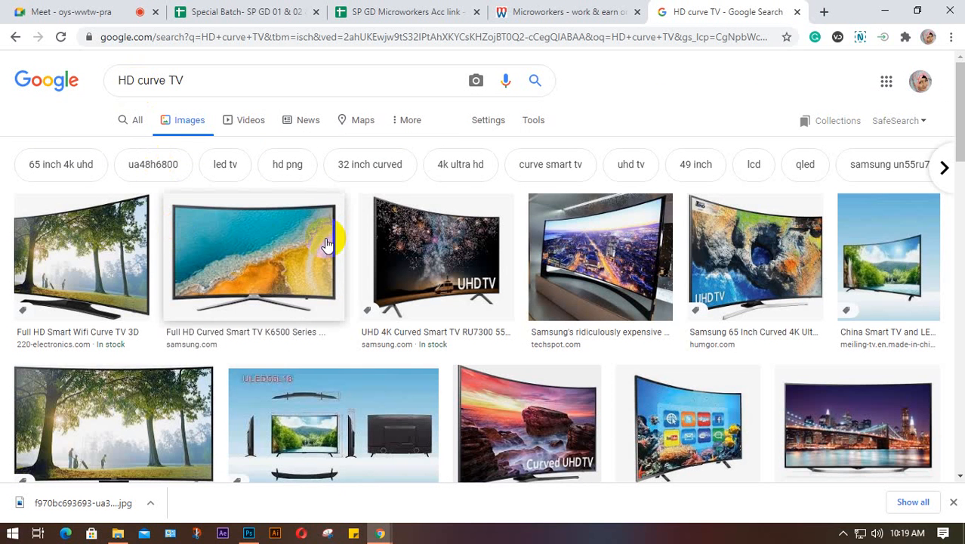
- Save the Curved UHD TV image as a PNG to the Desktop, then return to the Meet tab
scroll(319, 251, down, 2)
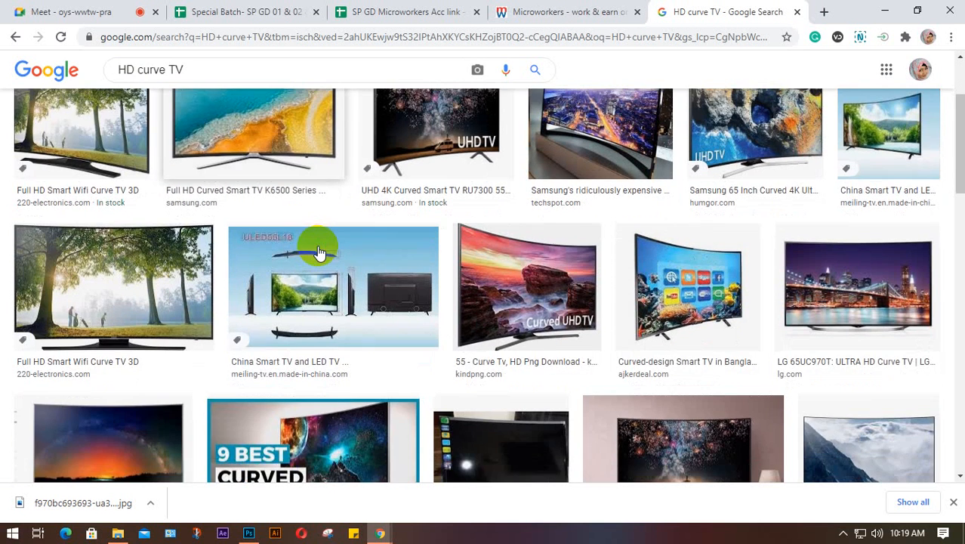
scroll(291, 252, up, 2)
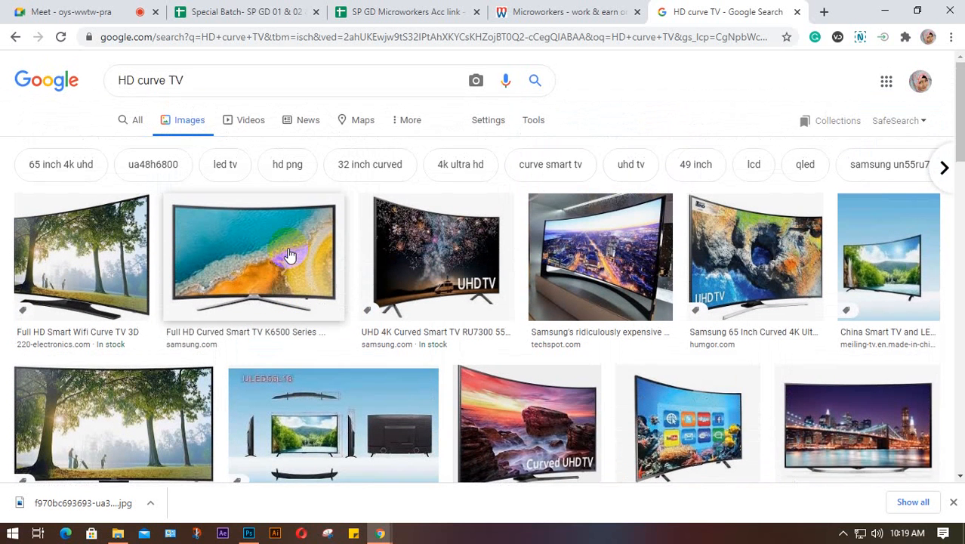
click(530, 414)
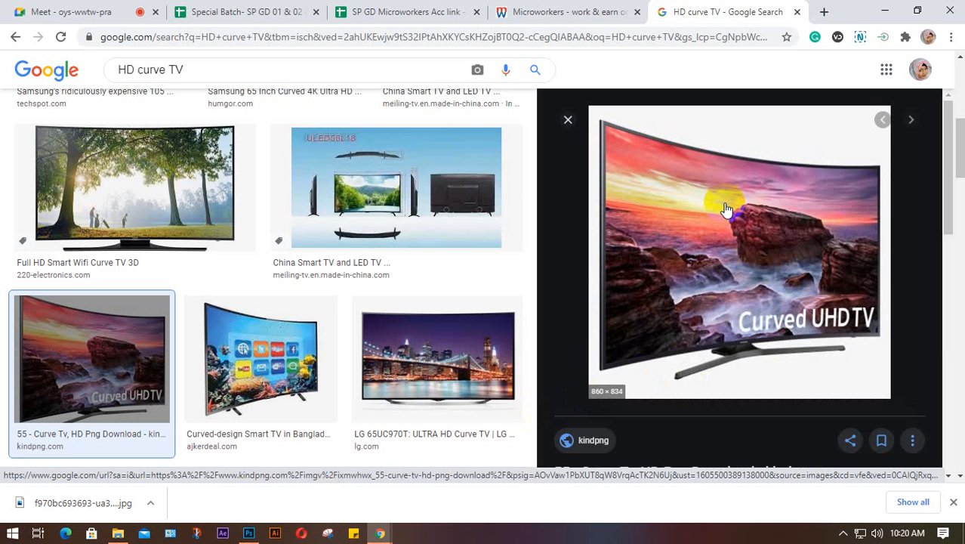
right_click(724, 207)
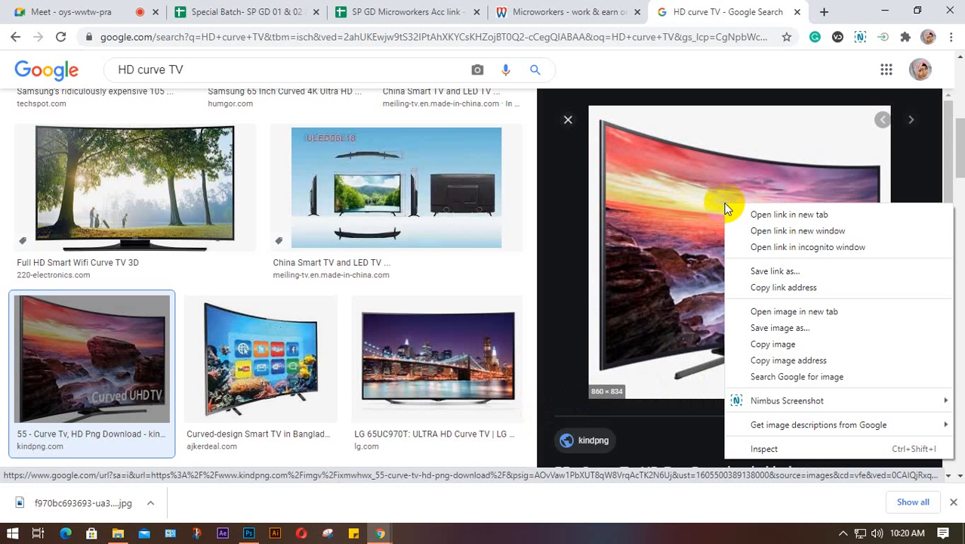
click(773, 329)
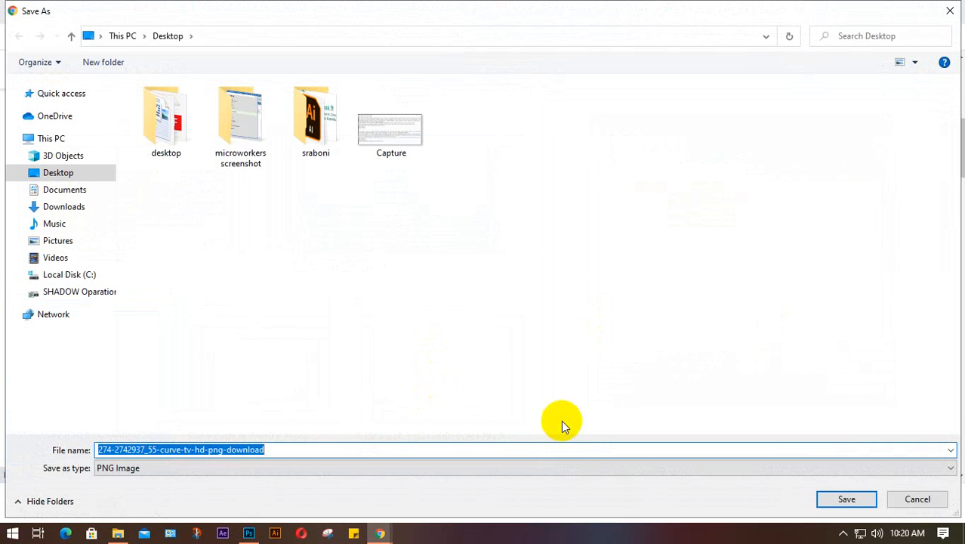
click(845, 500)
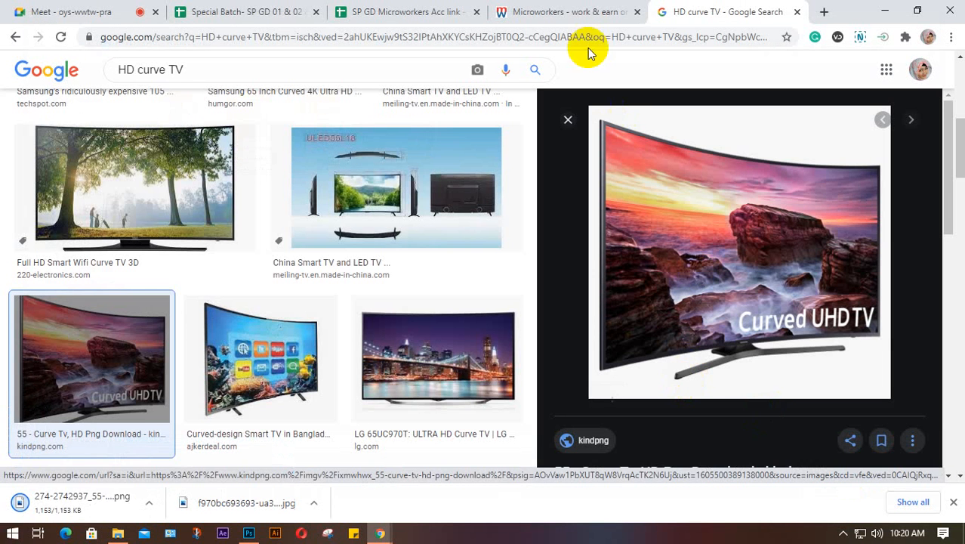
click(23, 10)
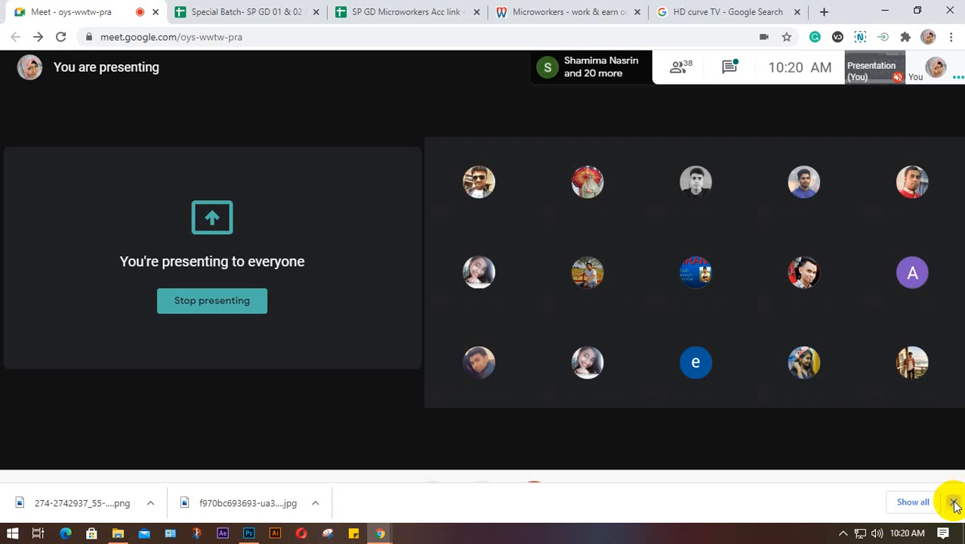
click(953, 501)
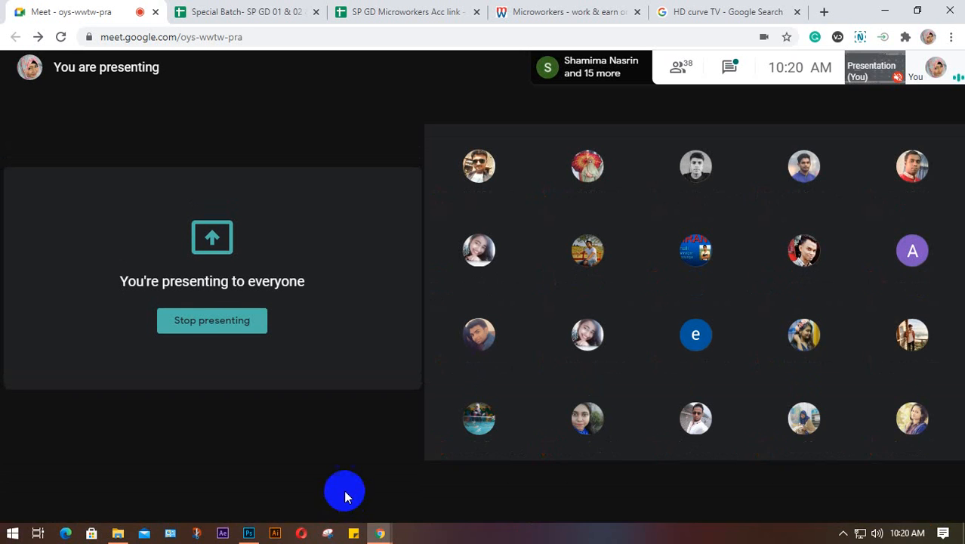
- Drag the curved TV PNG from the Desktop into the class 9 document and place it
click(246, 533)
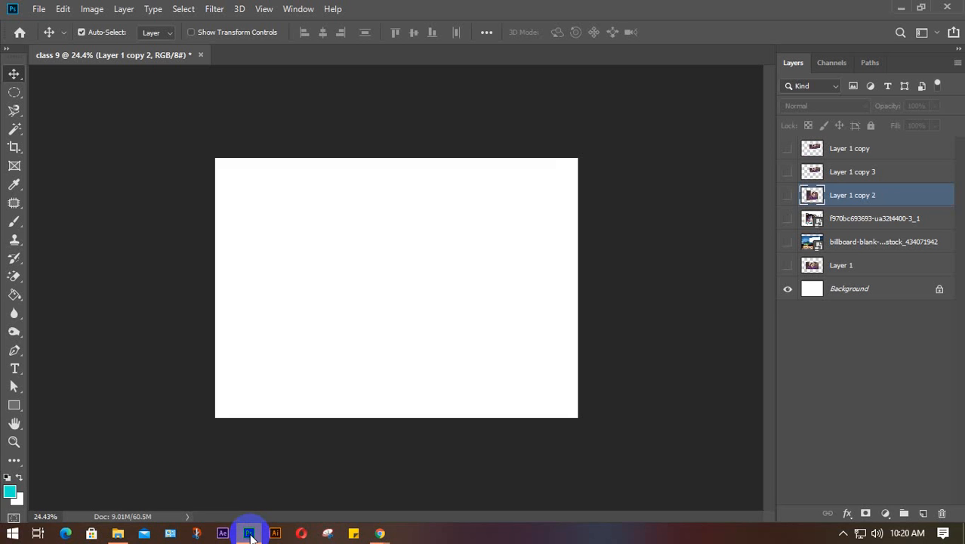
click(118, 533)
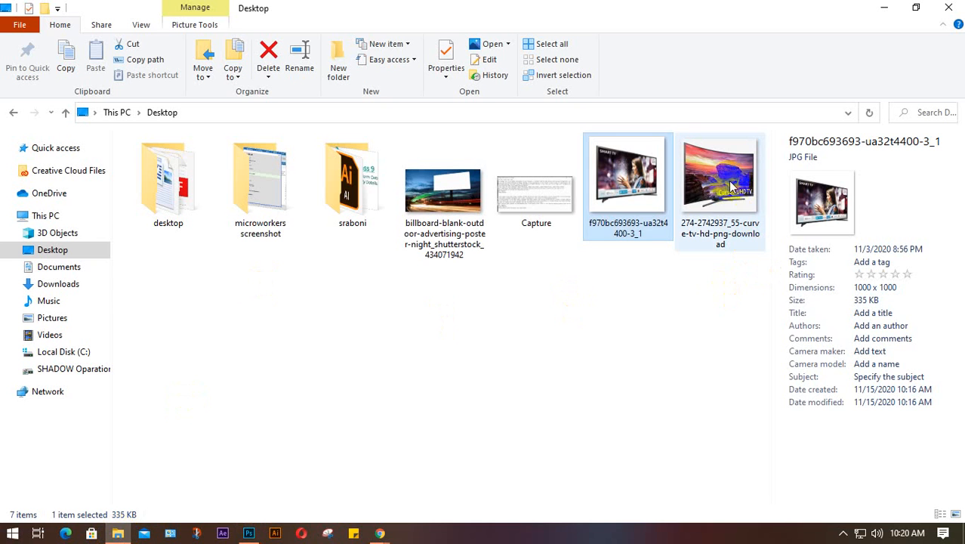
drag(719, 193, 326, 349)
key(Return)
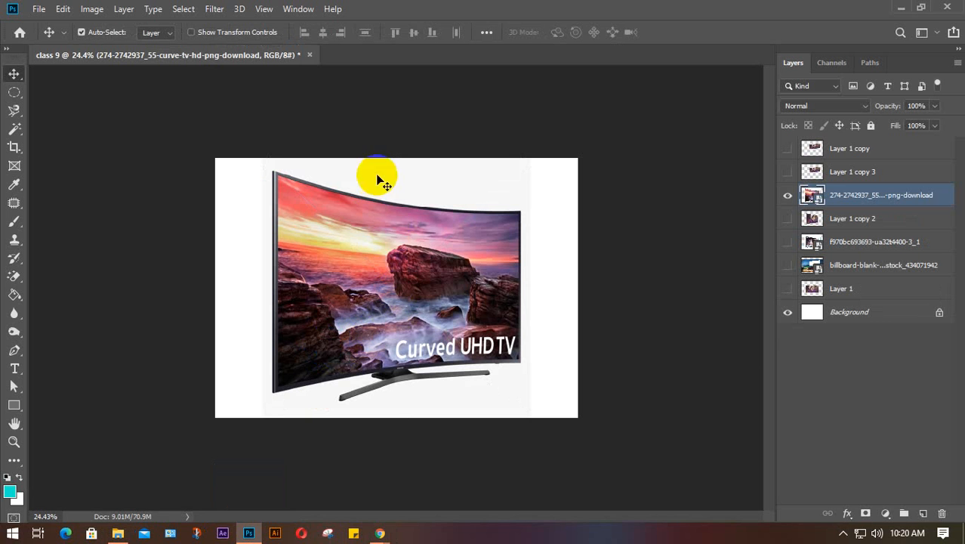
- Duplicate Layer 1, move Layer 1 copy 5 above the curved TV, show it, and start Free Transform
click(851, 288)
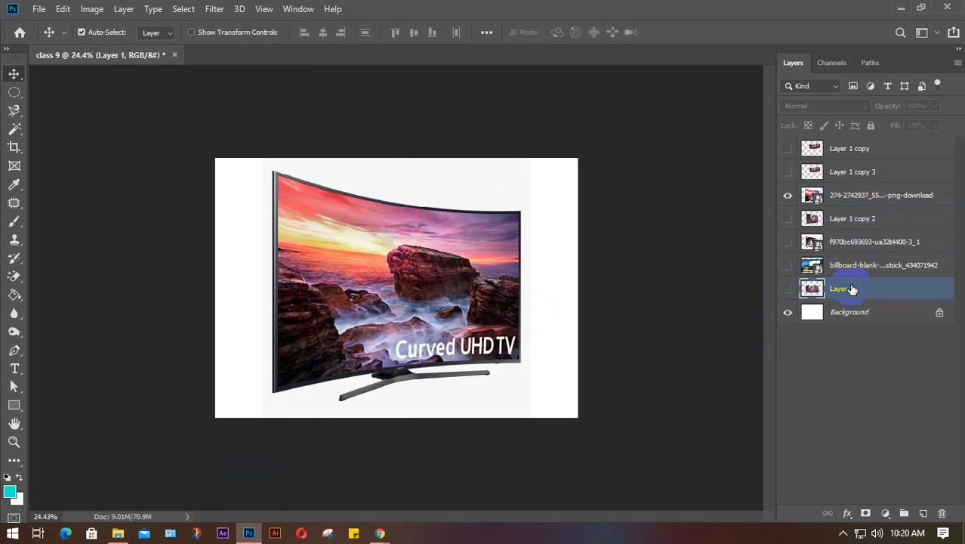
key(ctrl+j)
key(ctrl+j)
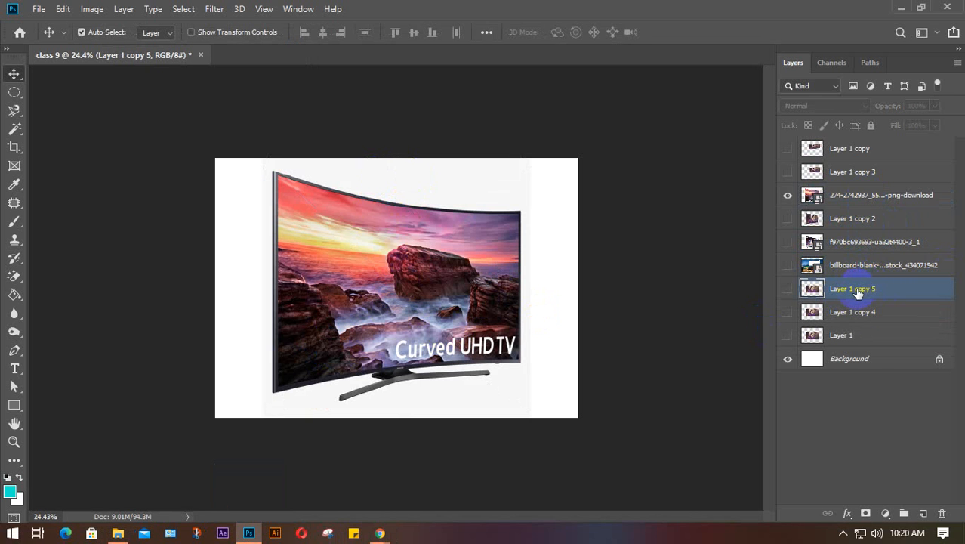
drag(861, 291, 861, 187)
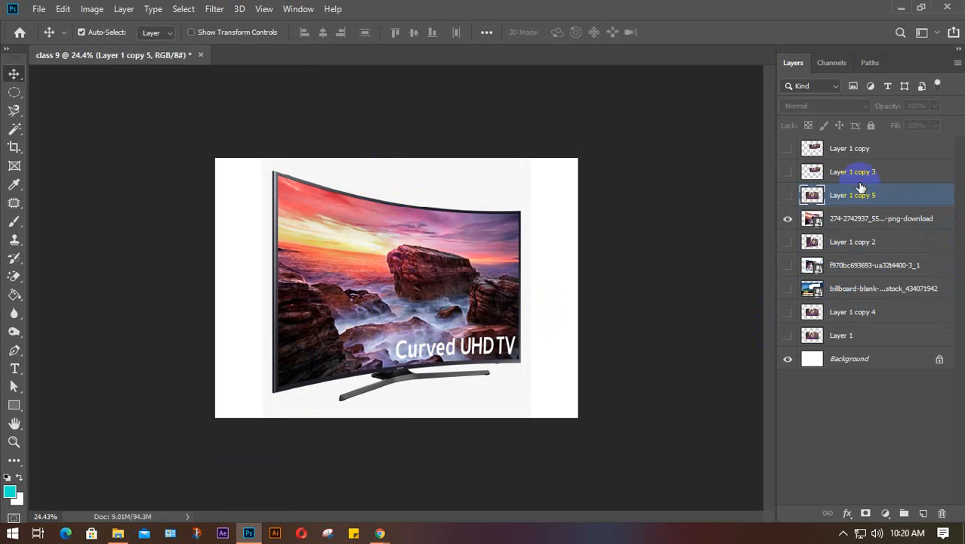
click(787, 196)
click(412, 281)
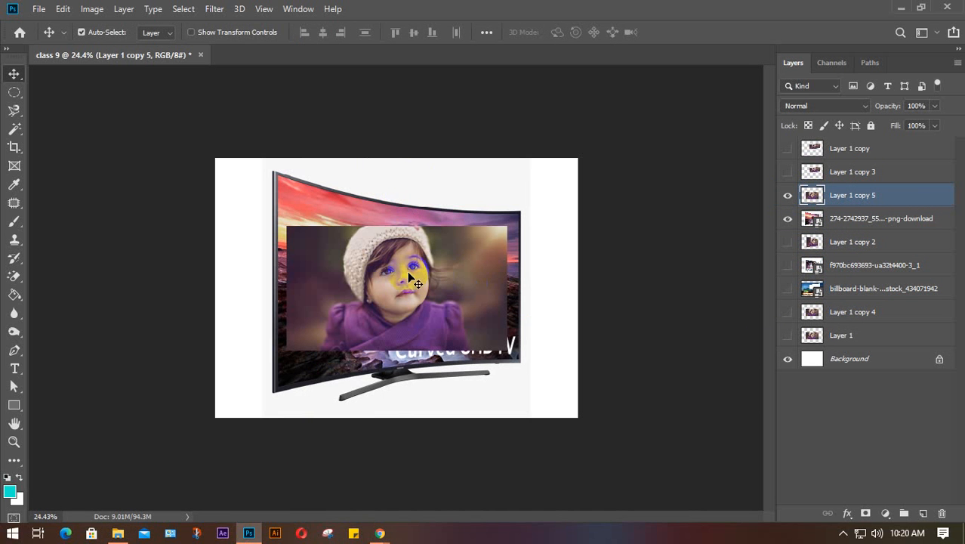
scroll(412, 281, up, 3)
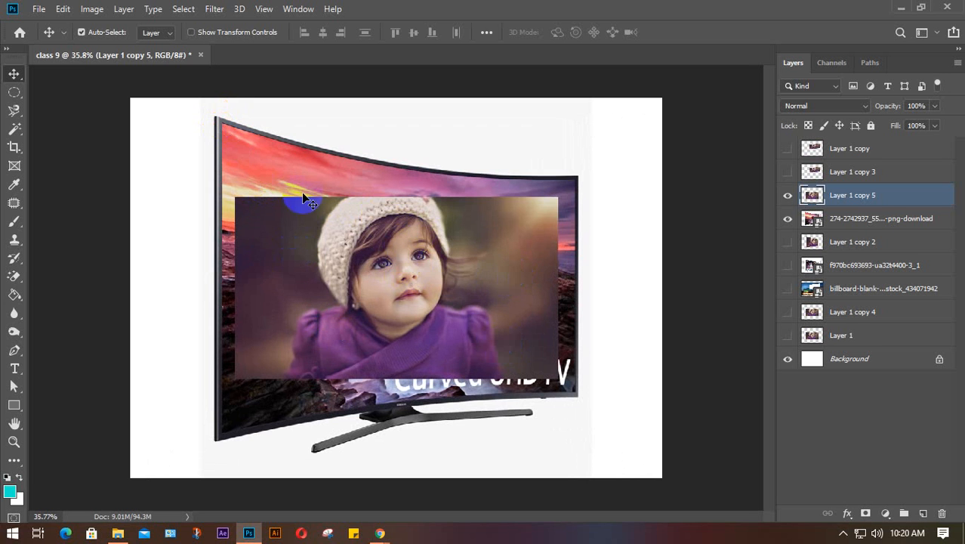
click(572, 192)
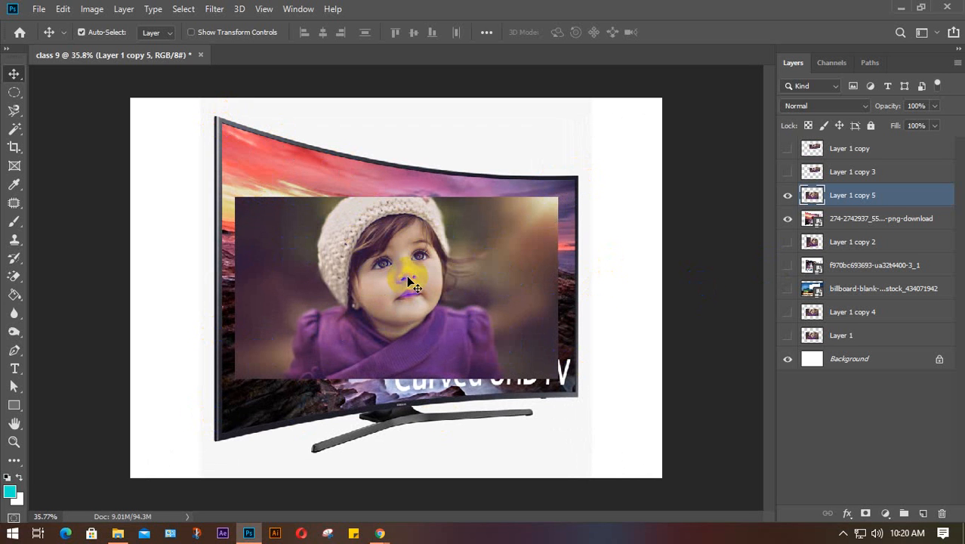
key(ctrl+t)
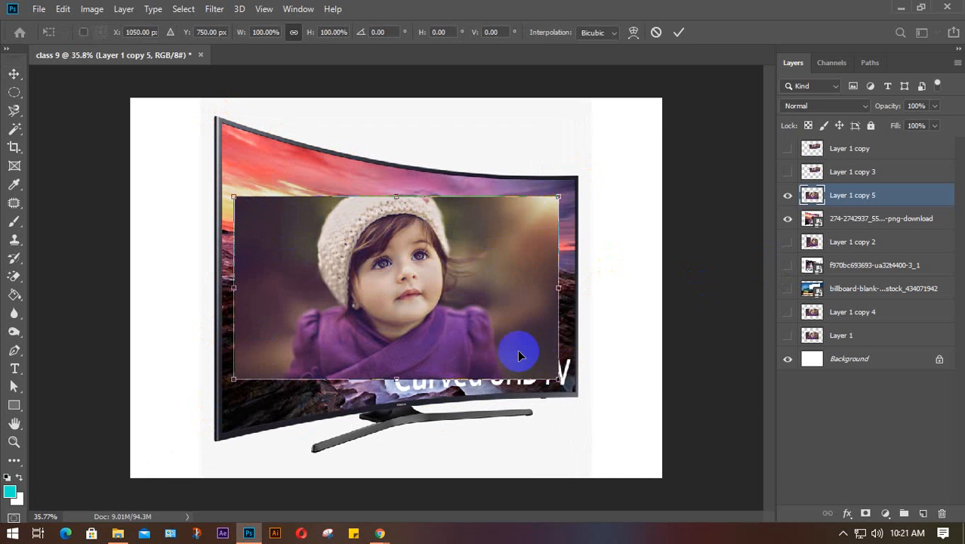
- Enlarge the girl photo to about 113.2% from its right corners and shift it up-left over the TV
drag(559, 380, 573, 406)
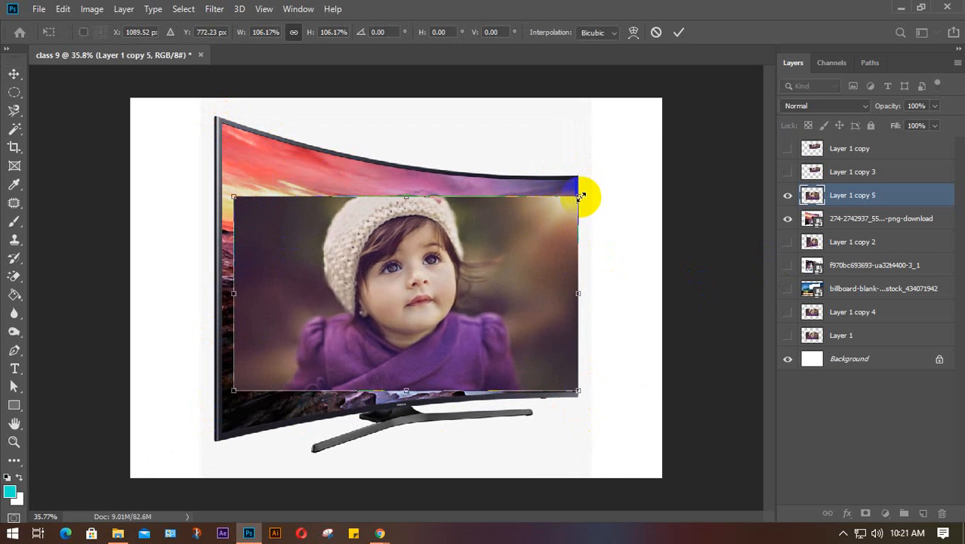
drag(579, 195, 595, 170)
drag(521, 241, 498, 237)
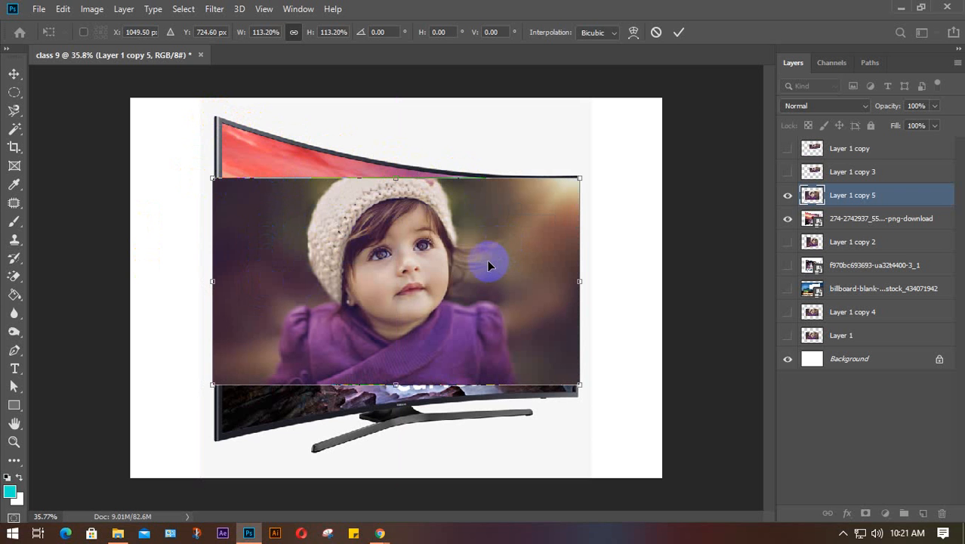
right_click(453, 242)
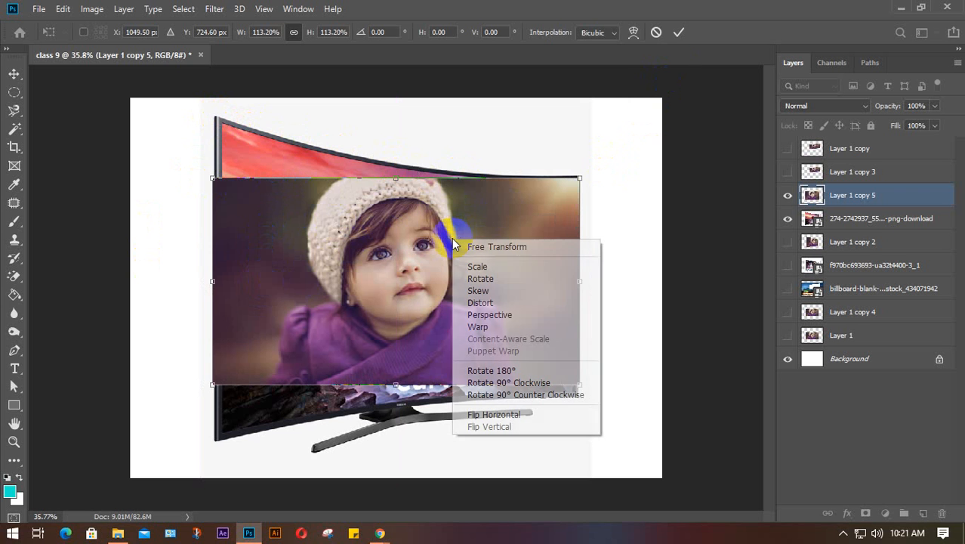
- Try a Distort on the top-left corner, then undo back to the original size and restart Free Transform
click(484, 303)
drag(213, 179, 225, 118)
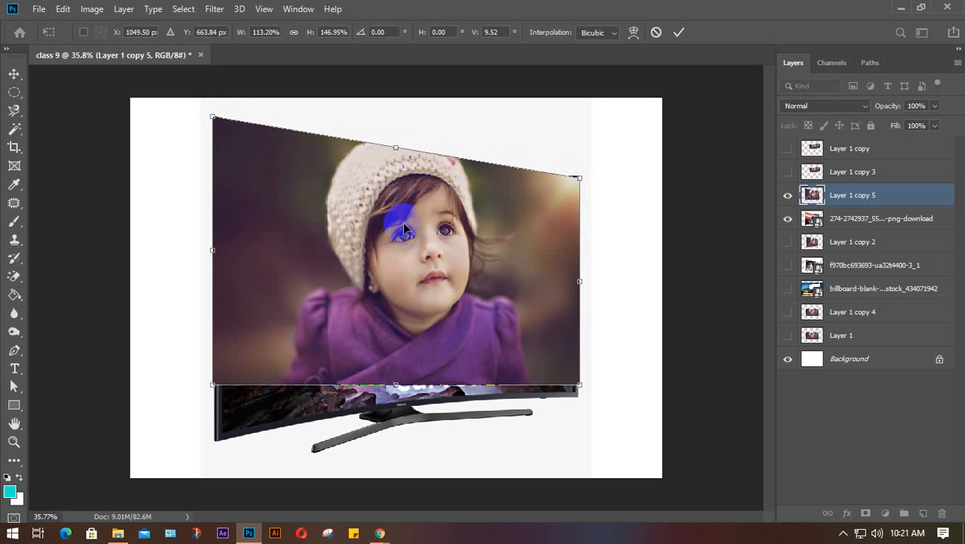
key(ctrl+z)
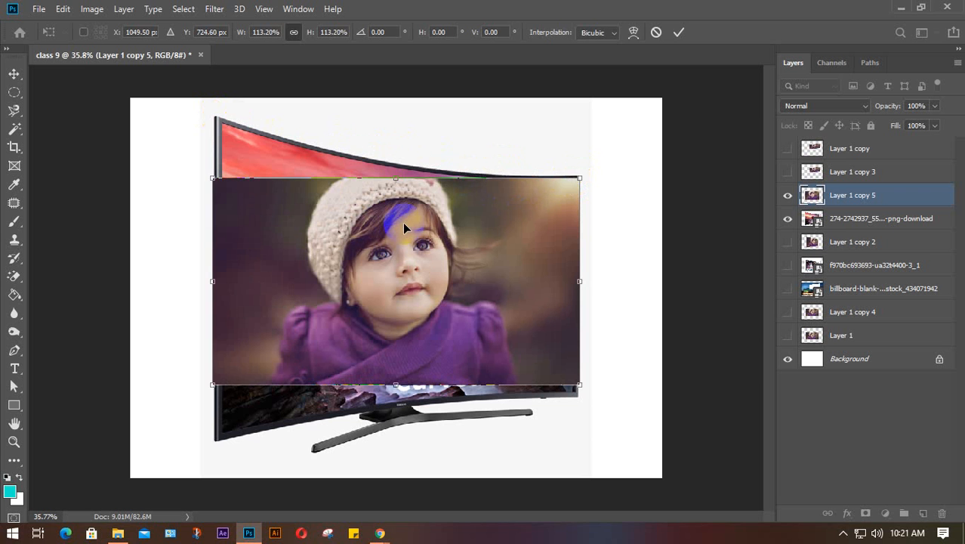
key(Return)
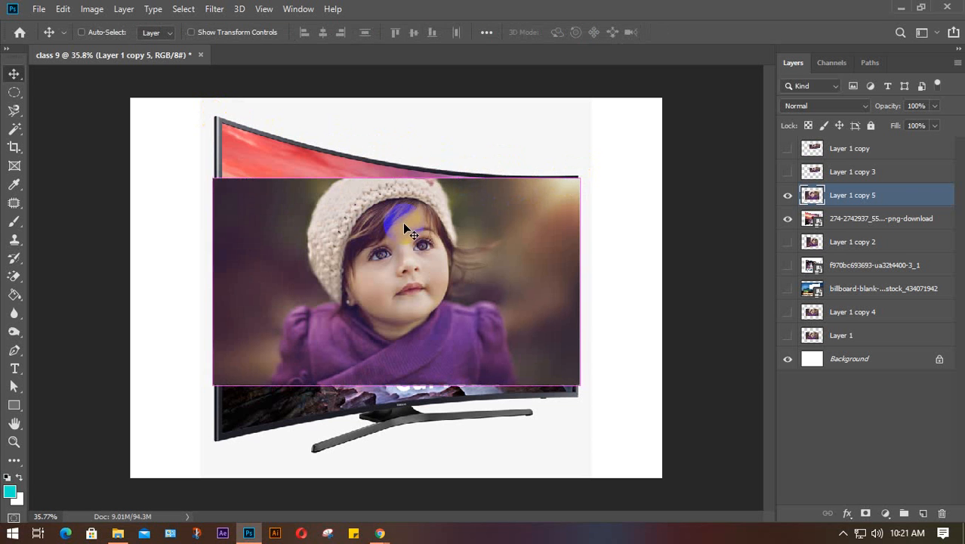
key(ctrl+z)
key(ctrl+t)
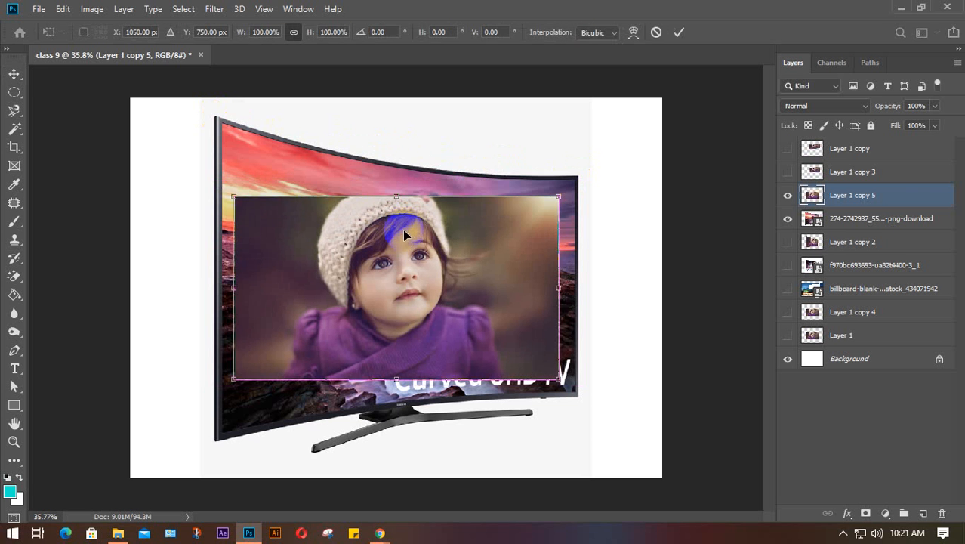
right_click(437, 272)
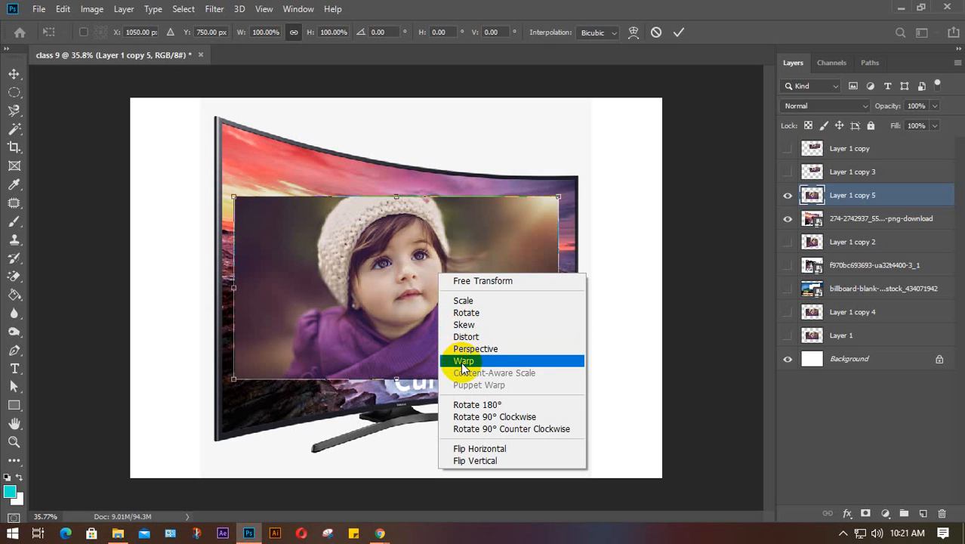
click(618, 217)
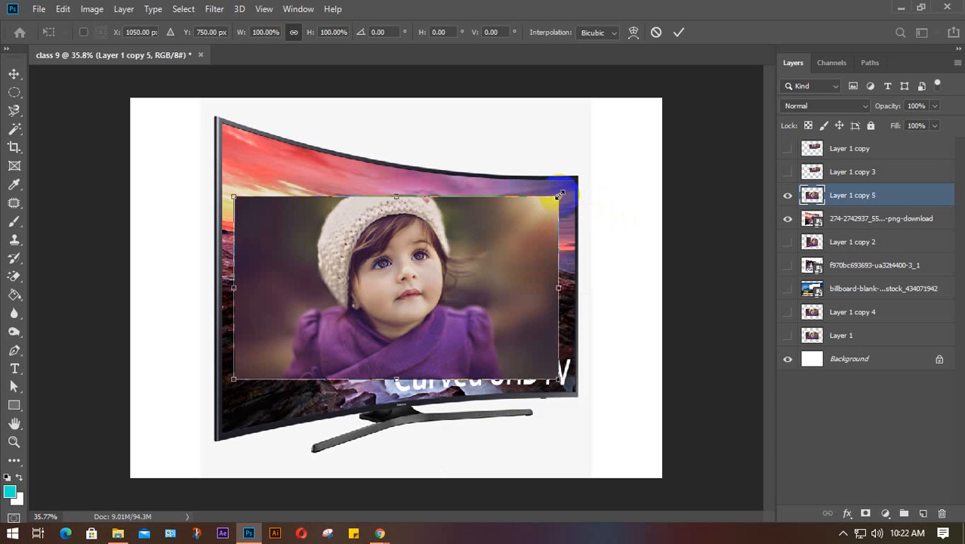
- Scale the photo to about 109.36% with the corner handles and nudge it down into the screen frame
drag(559, 195, 575, 181)
drag(521, 210, 517, 204)
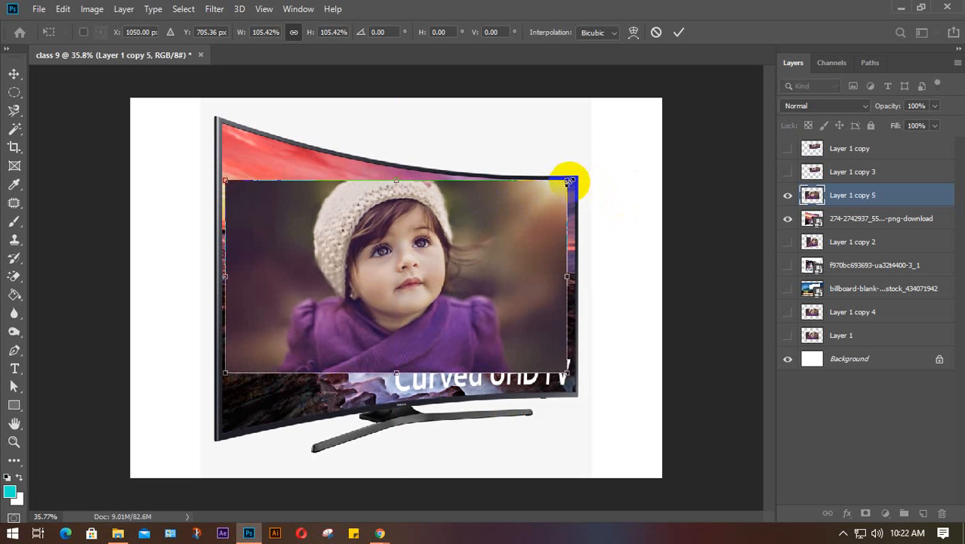
drag(567, 372, 574, 381)
drag(484, 320, 481, 319)
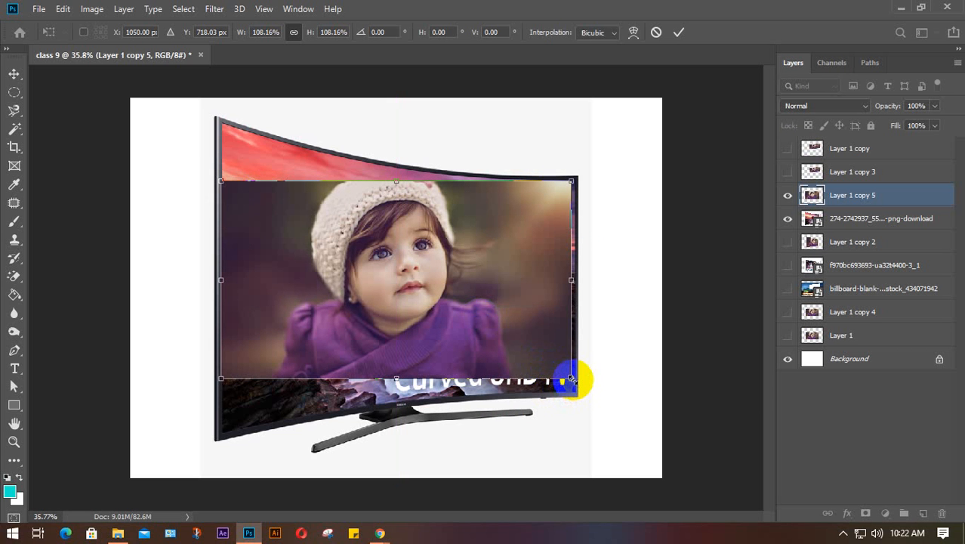
drag(572, 379, 576, 382)
key(Down)
key(Down)
key(Down)
key(Down)
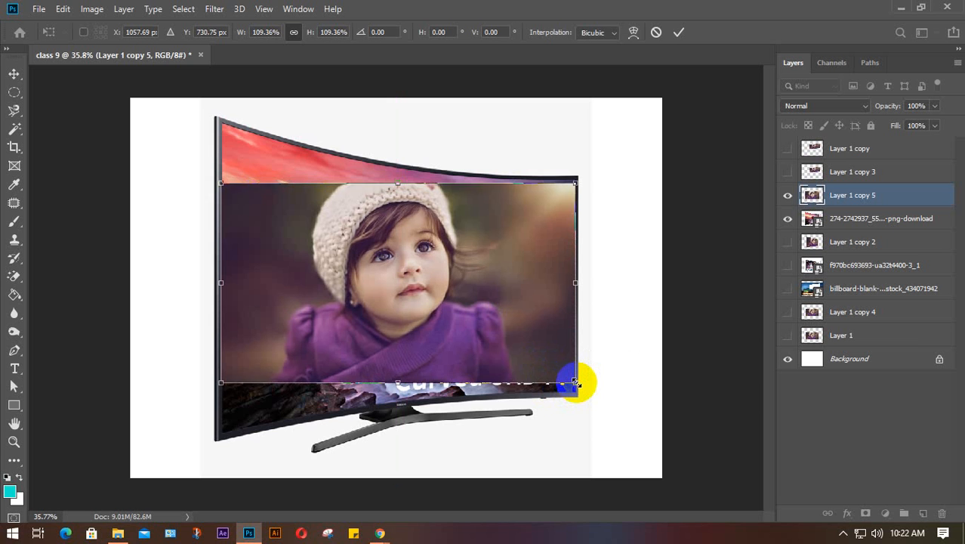
right_click(410, 270)
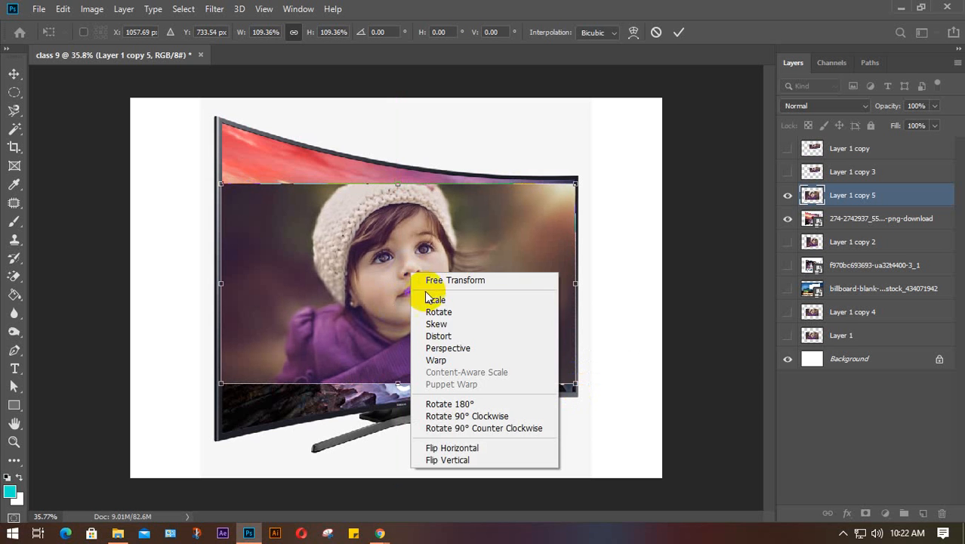
- Enter Warp and preview the Arc, Arc Lower and Flag presets before setting the warp to None
click(458, 365)
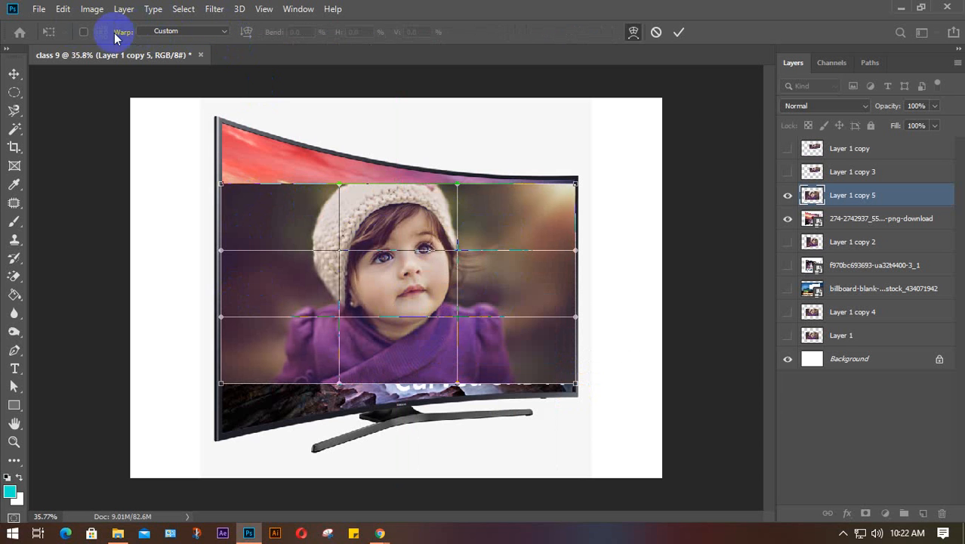
click(220, 33)
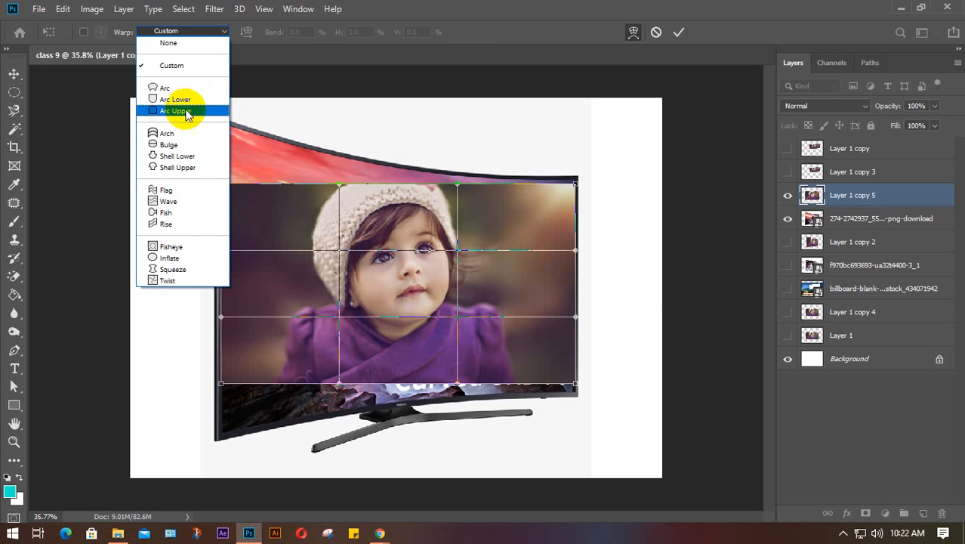
click(179, 88)
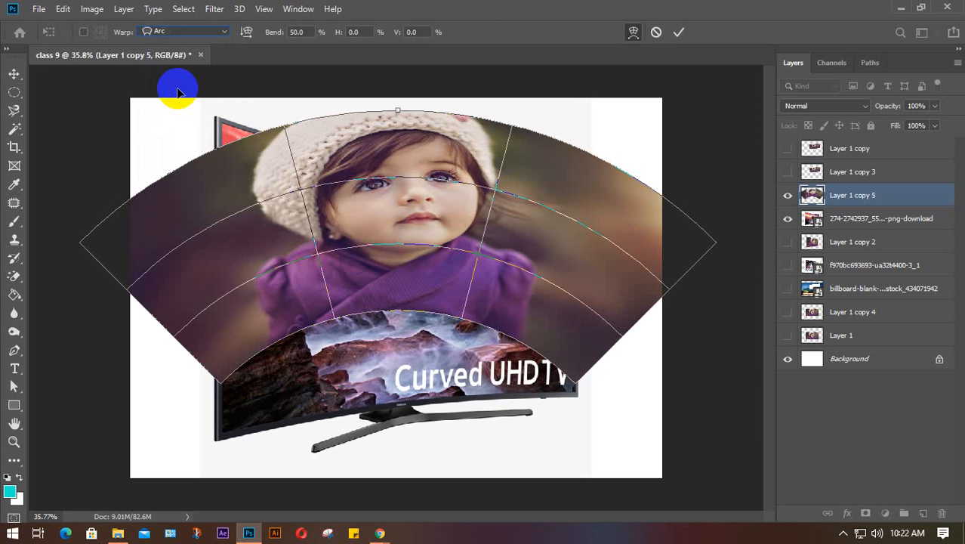
click(215, 33)
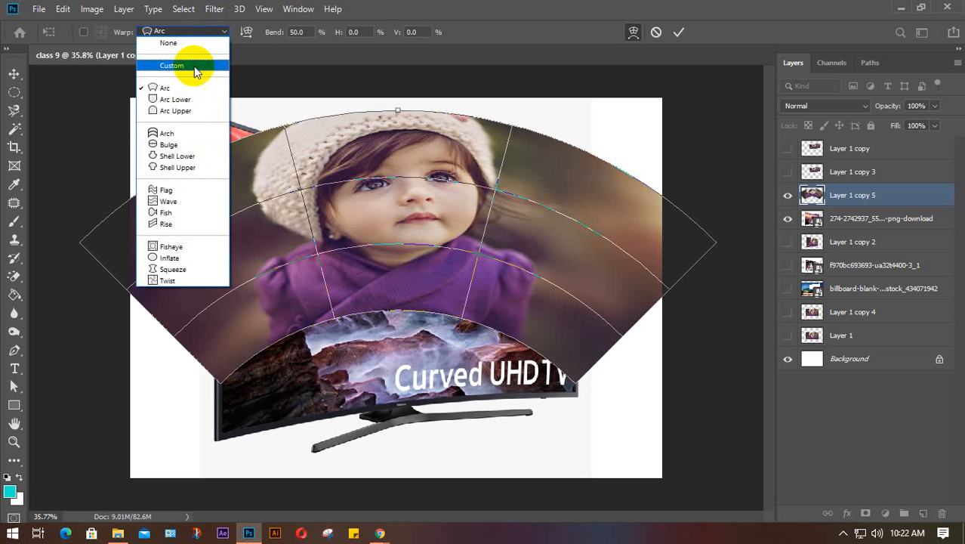
click(189, 97)
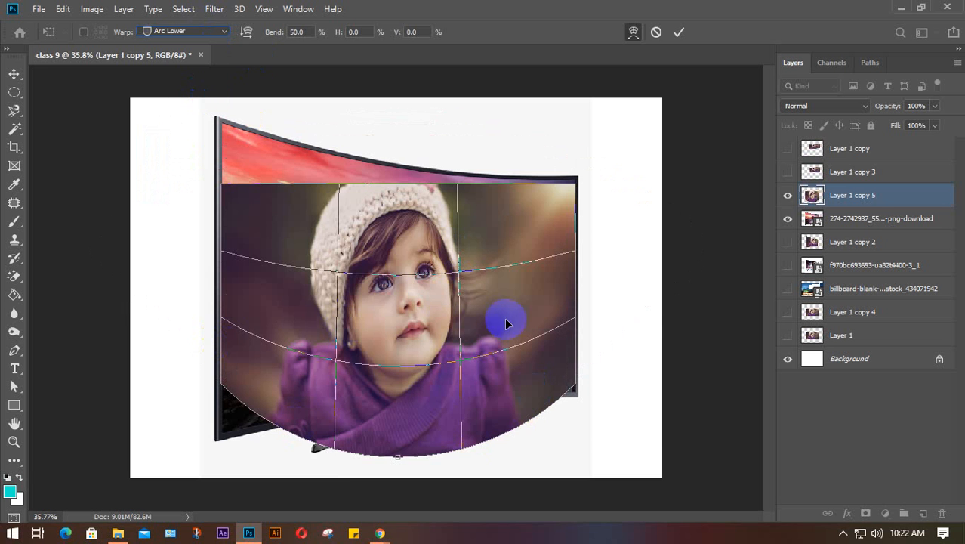
click(200, 34)
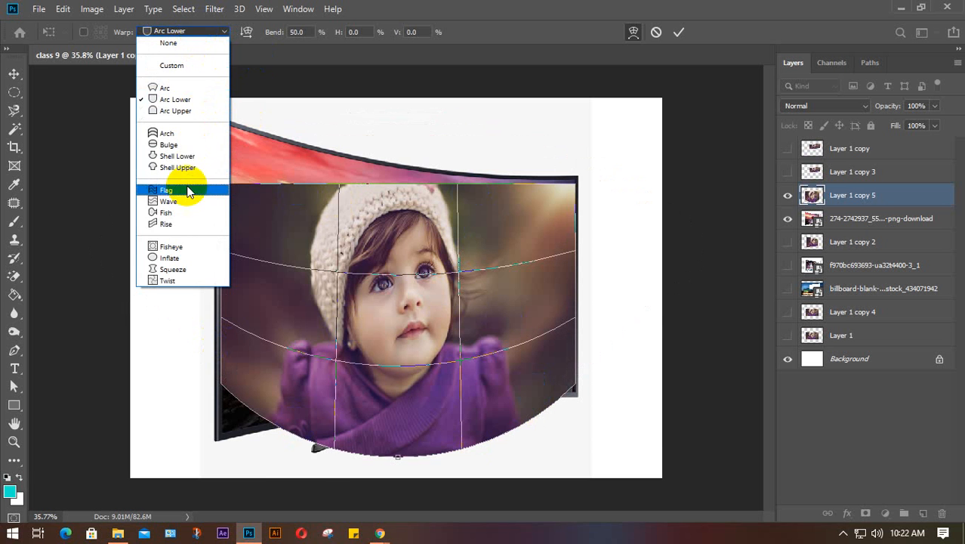
click(185, 190)
click(217, 33)
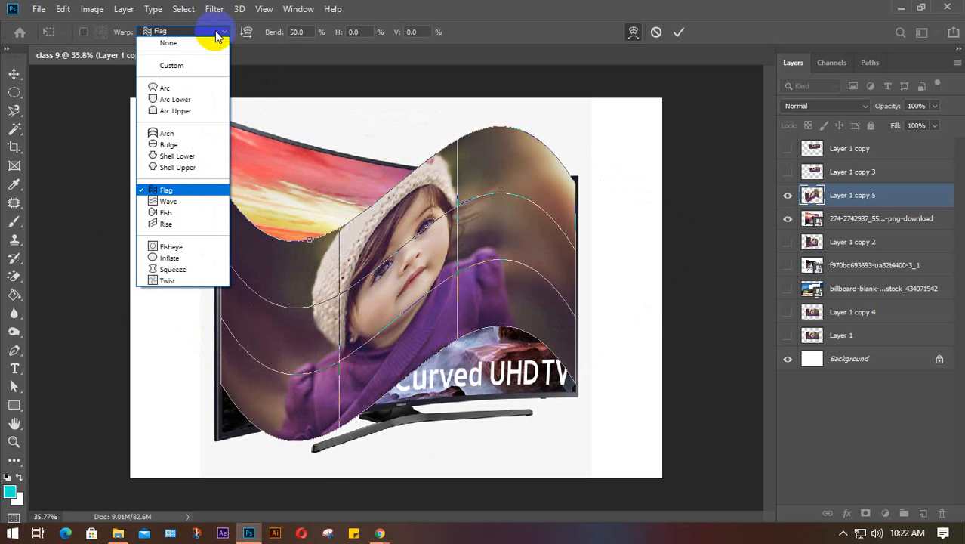
click(181, 66)
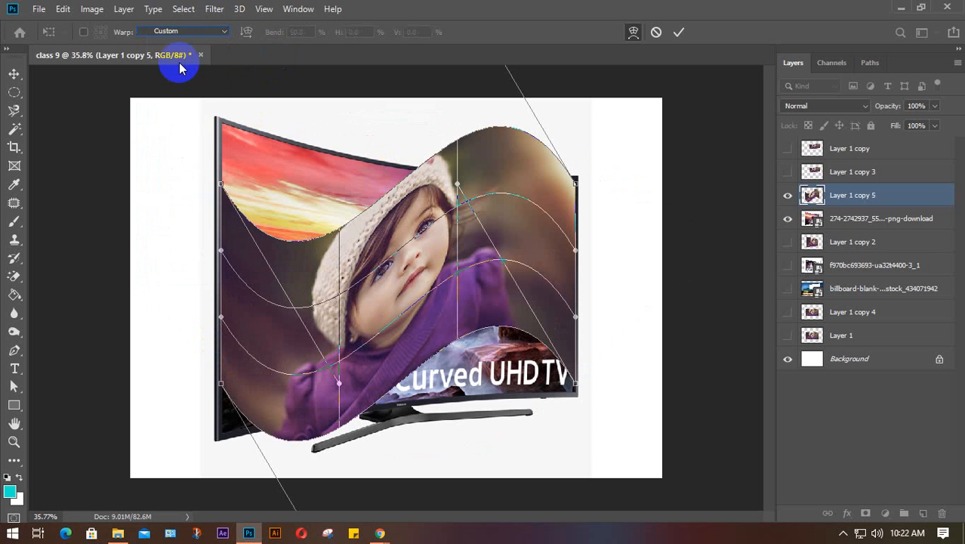
click(212, 31)
click(182, 43)
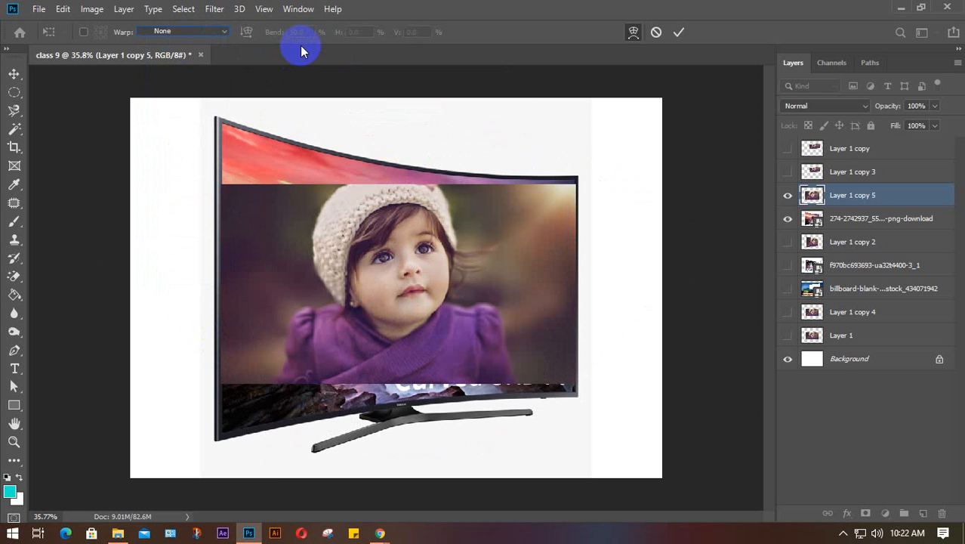
- Return to plain scaling keeping Bicubic resampling, then re-enter Warp and open the warp style list
click(632, 34)
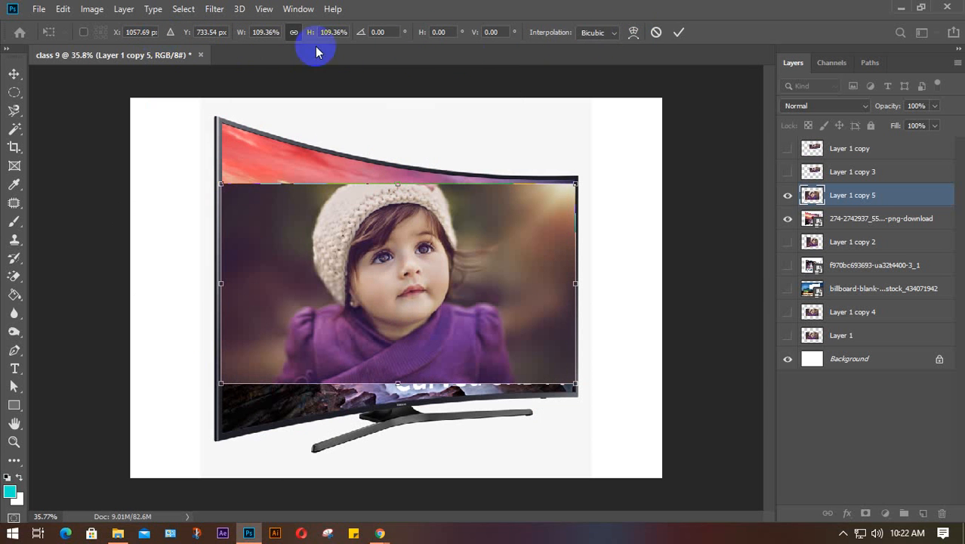
click(614, 33)
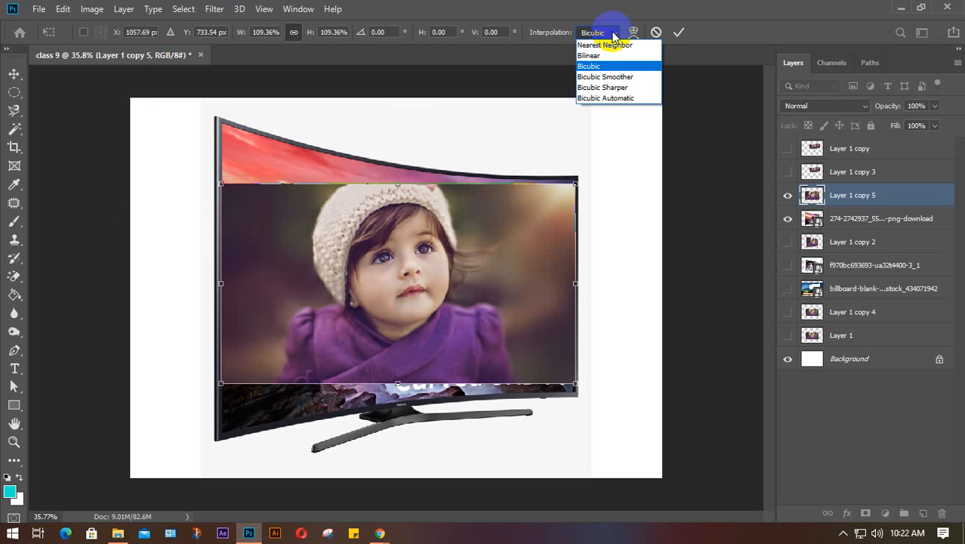
click(613, 33)
right_click(402, 249)
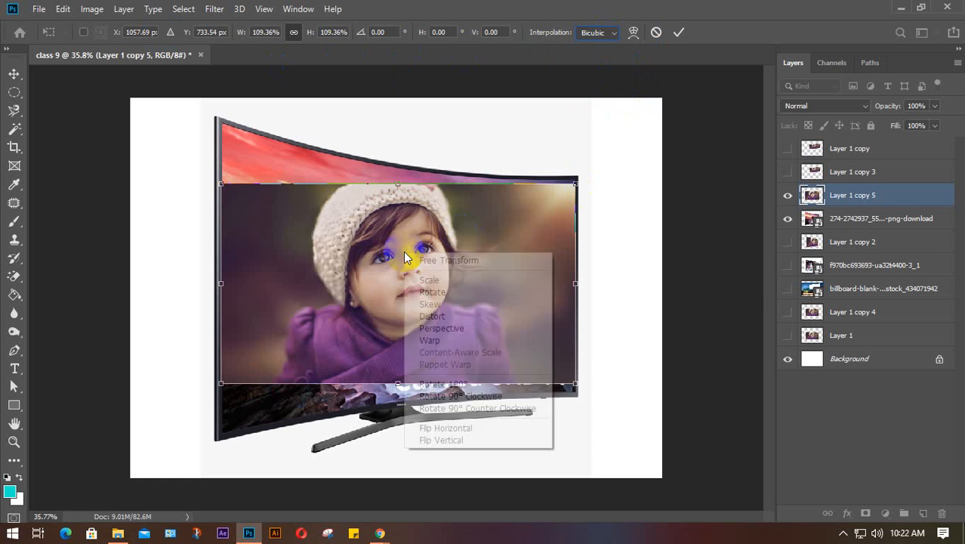
click(431, 342)
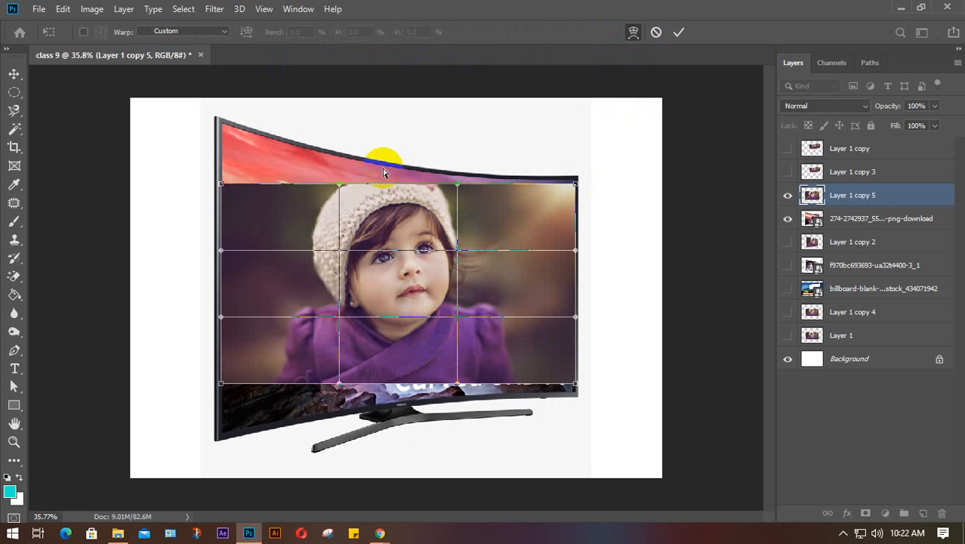
click(183, 31)
click(188, 31)
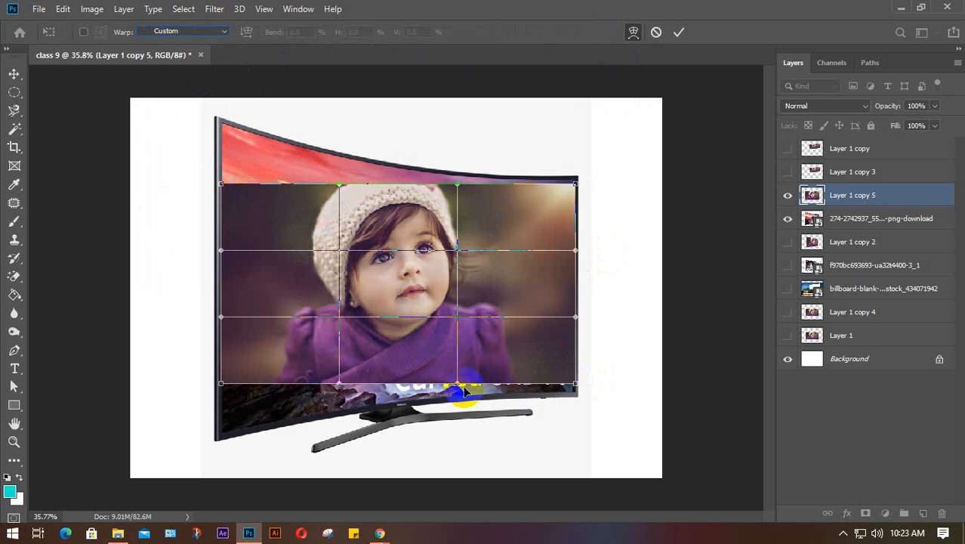
click(576, 385)
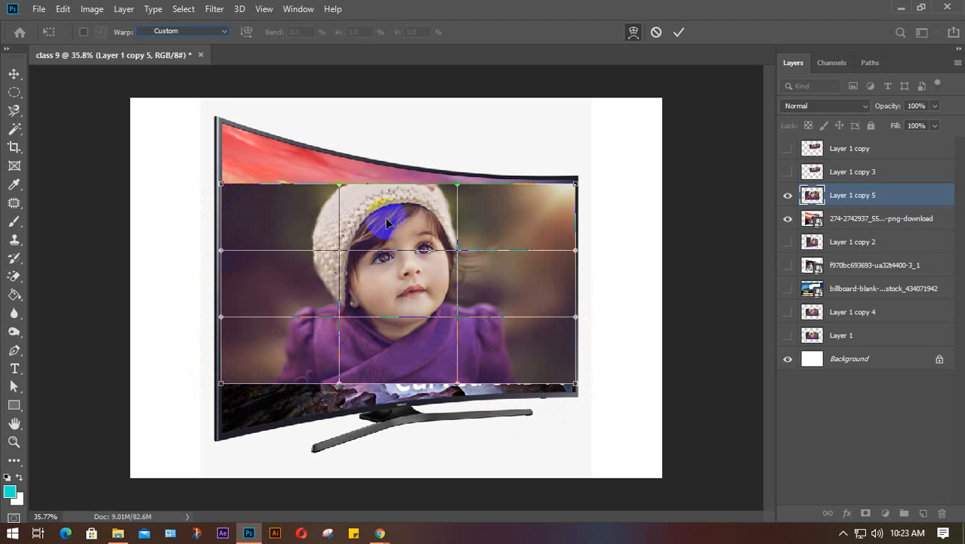
click(223, 33)
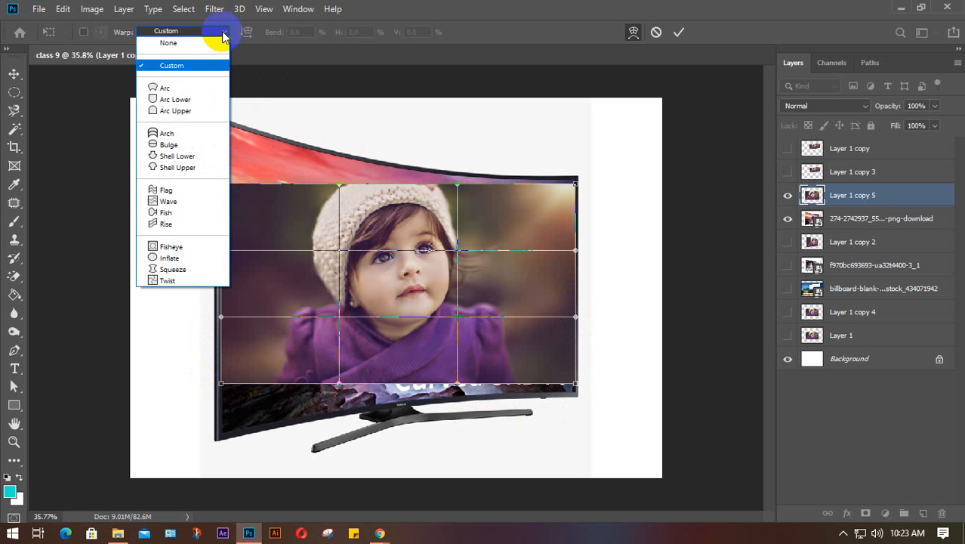
- Keep the Custom warp and drag the photo's four corners onto the curved TV screen's corners
click(223, 32)
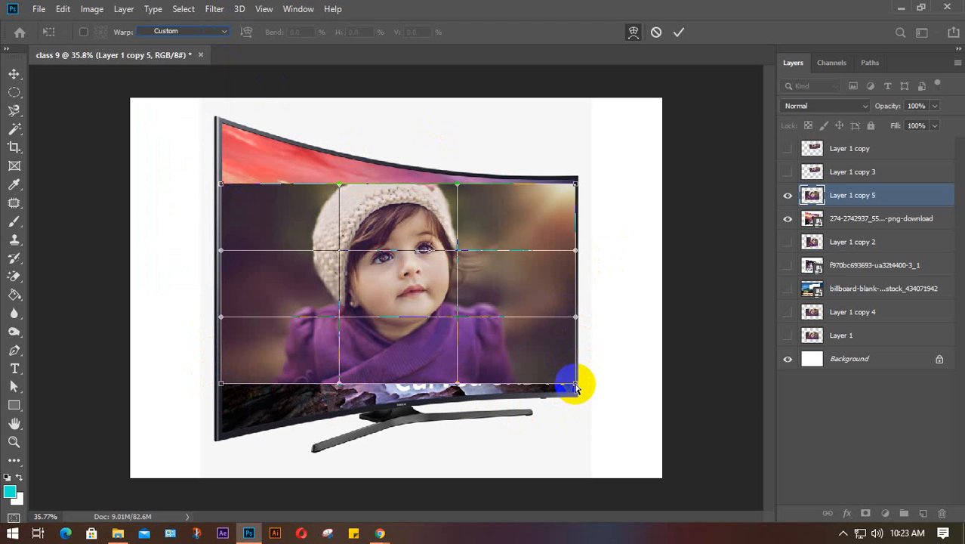
drag(576, 387, 576, 392)
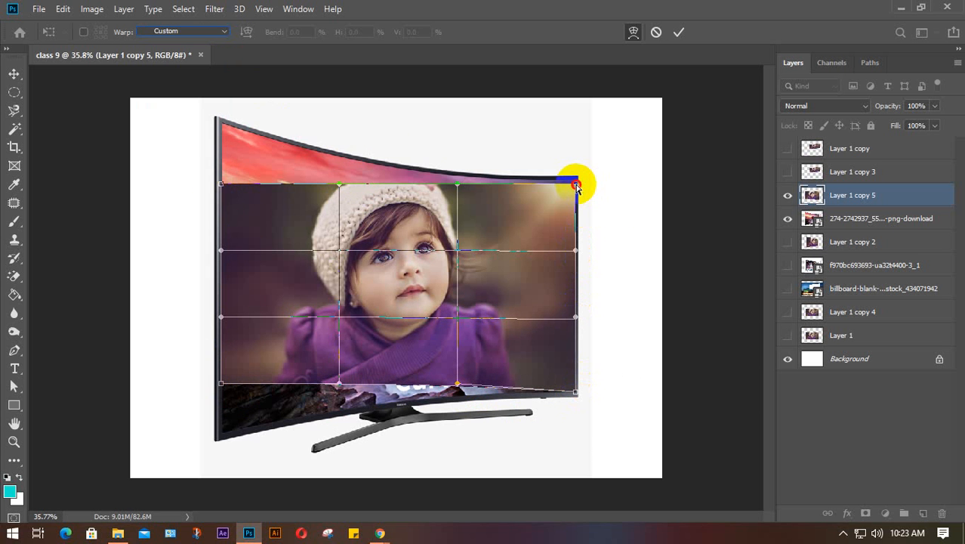
drag(576, 186, 576, 178)
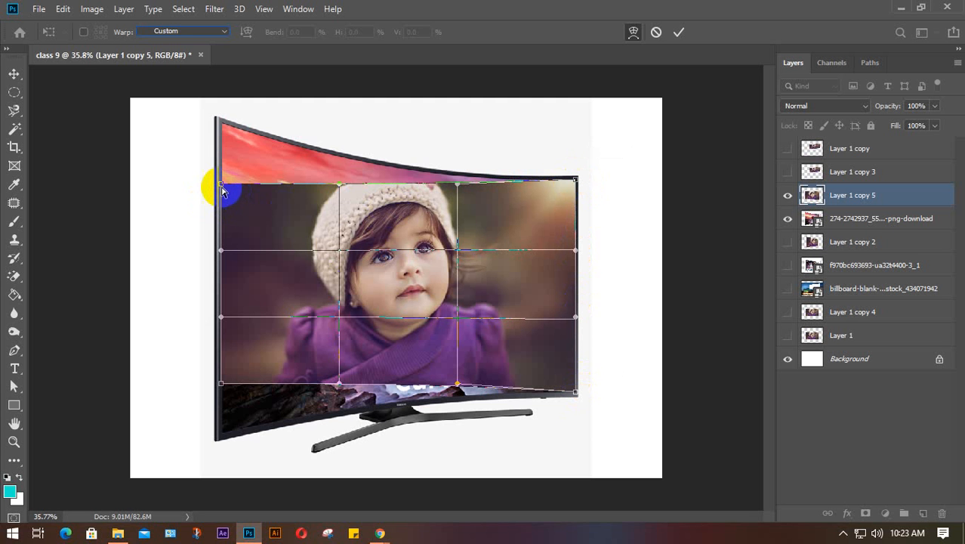
drag(221, 188, 219, 121)
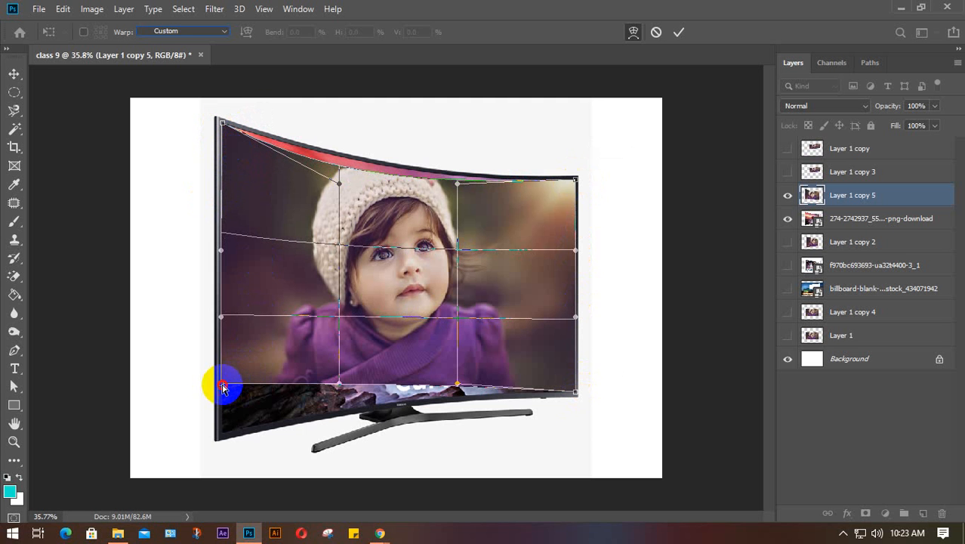
drag(222, 386, 220, 436)
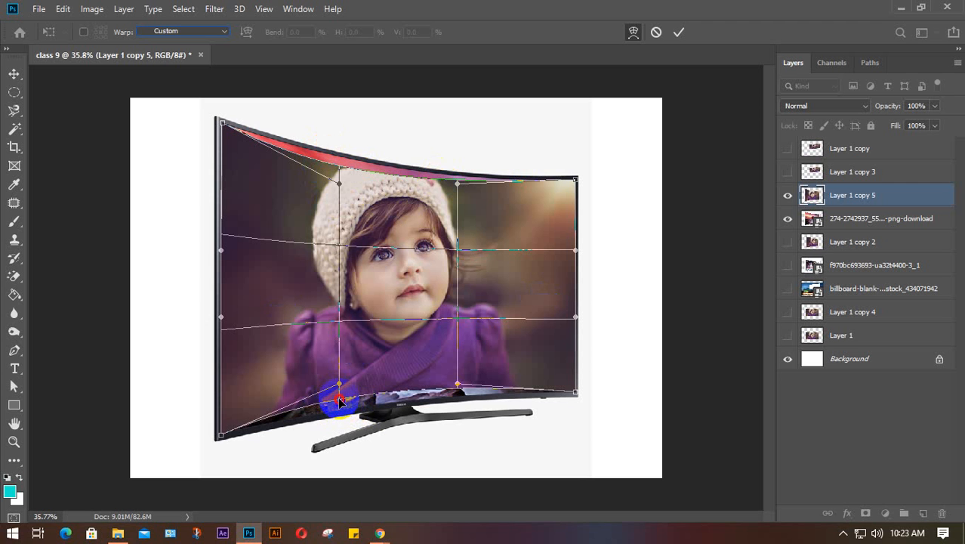
- Bend the photo's bottom and top edges along the TV's curve and commit the warp
drag(339, 402, 336, 407)
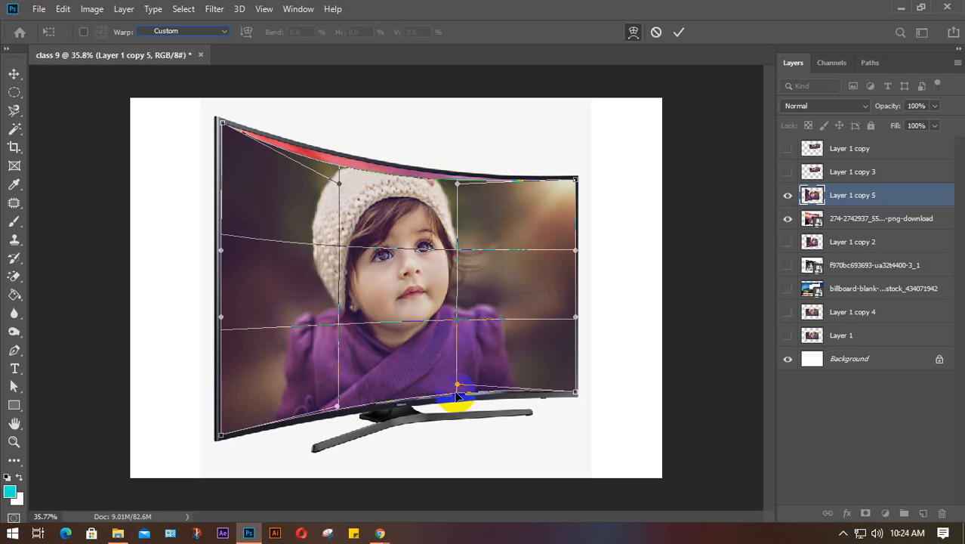
drag(456, 391, 455, 394)
drag(458, 184, 459, 180)
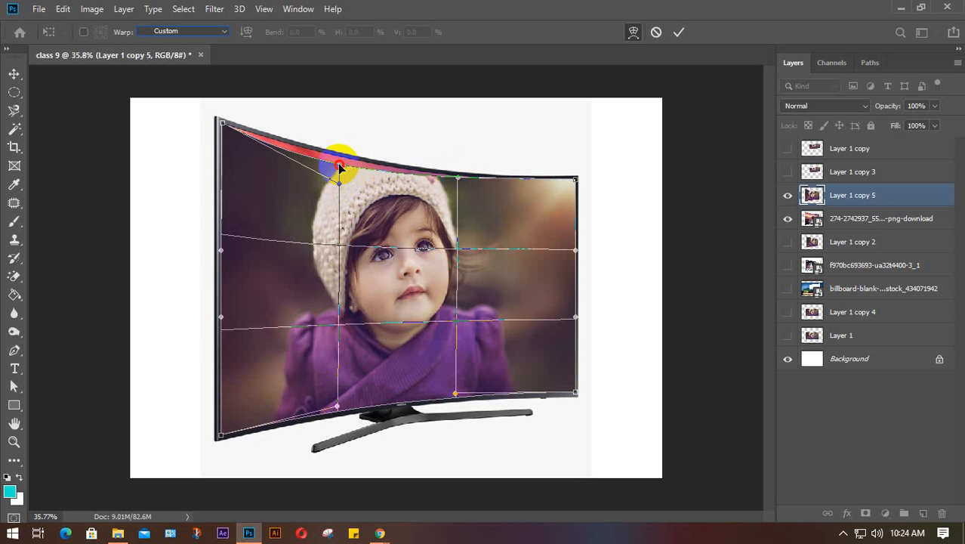
drag(339, 165, 340, 159)
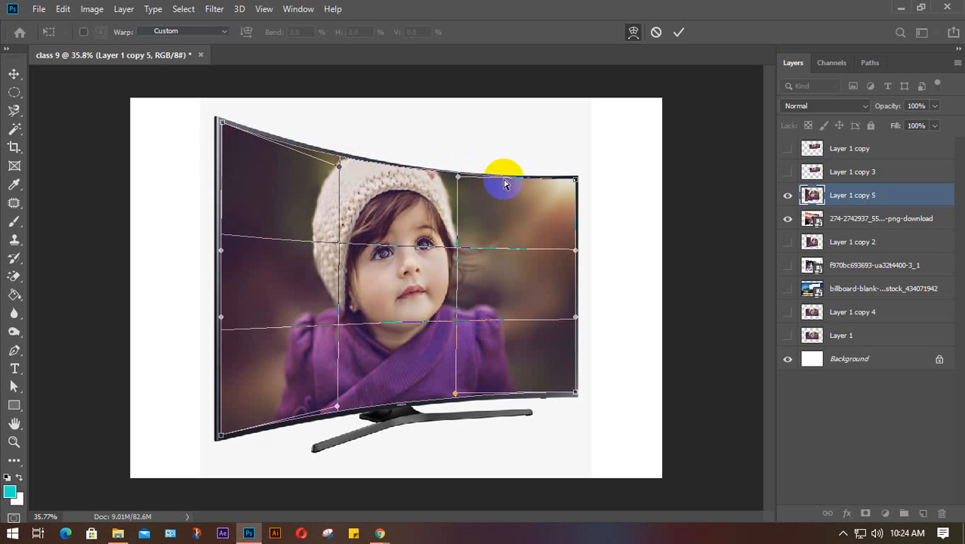
click(678, 32)
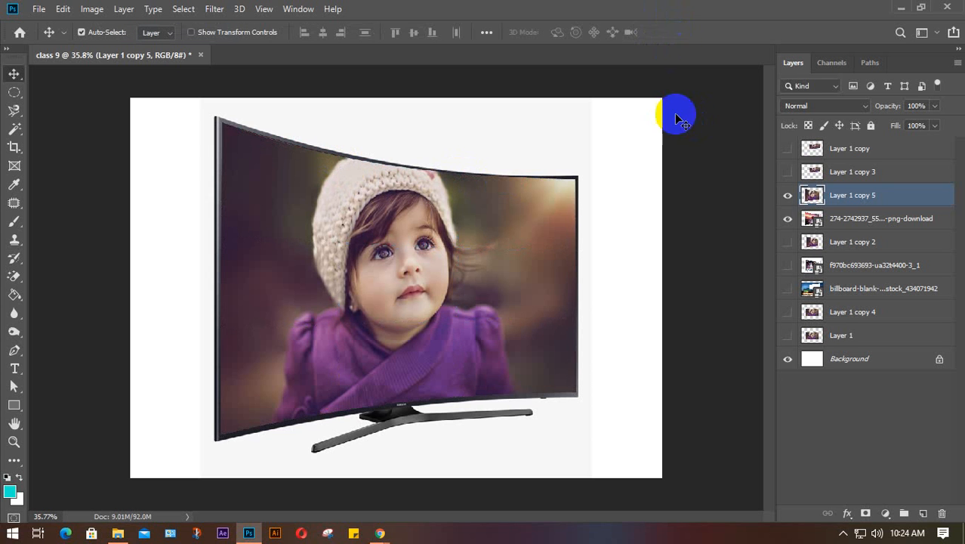
- Deselect, then reselect Layer 1 copy 5 and start a new Free Transform on it
scroll(623, 218, down, 4)
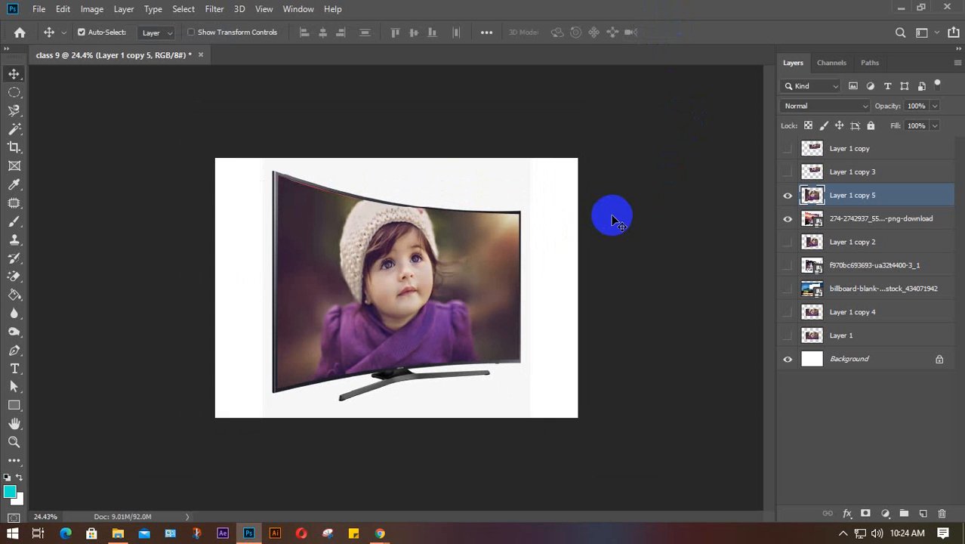
click(564, 230)
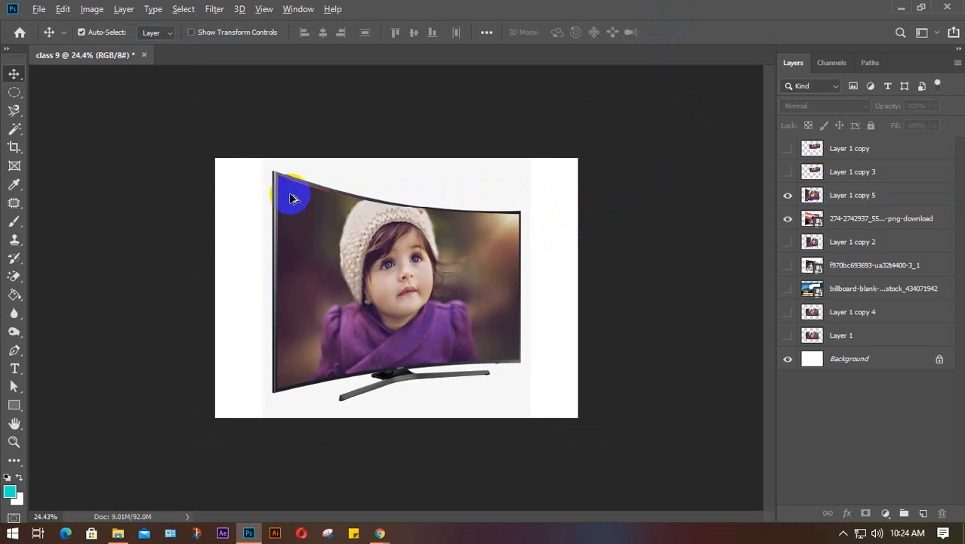
scroll(292, 194, up, 8)
scroll(298, 151, up, 8)
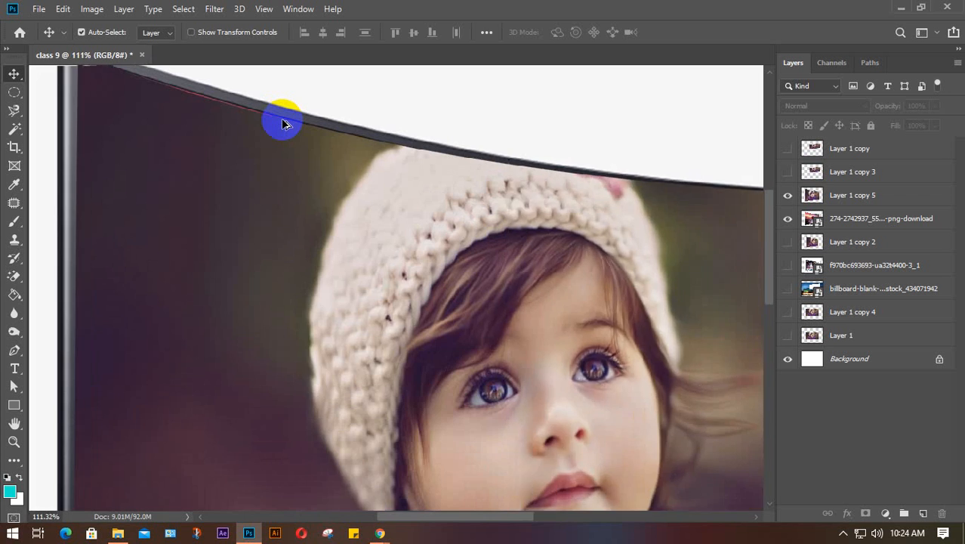
scroll(349, 181, down, 6)
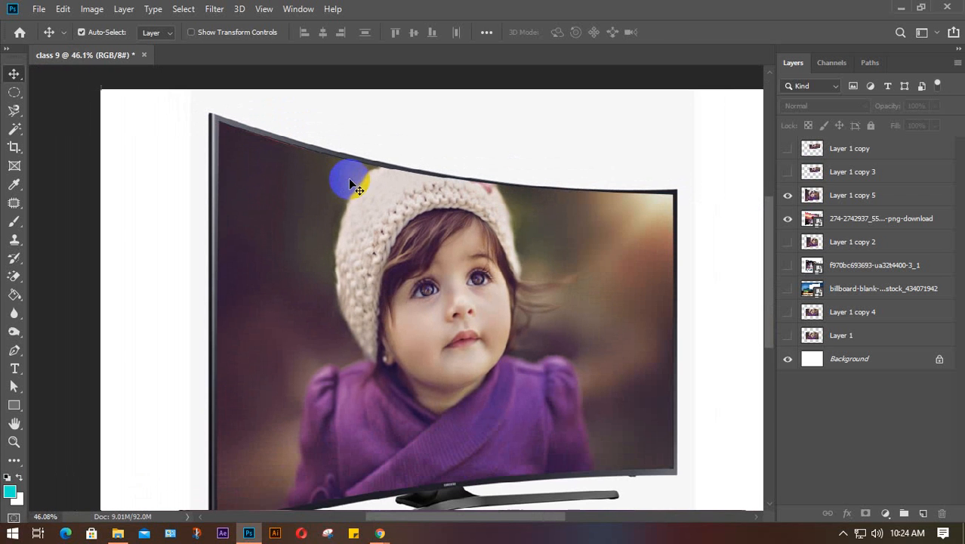
key(ctrl)
ctrl+click(845, 198)
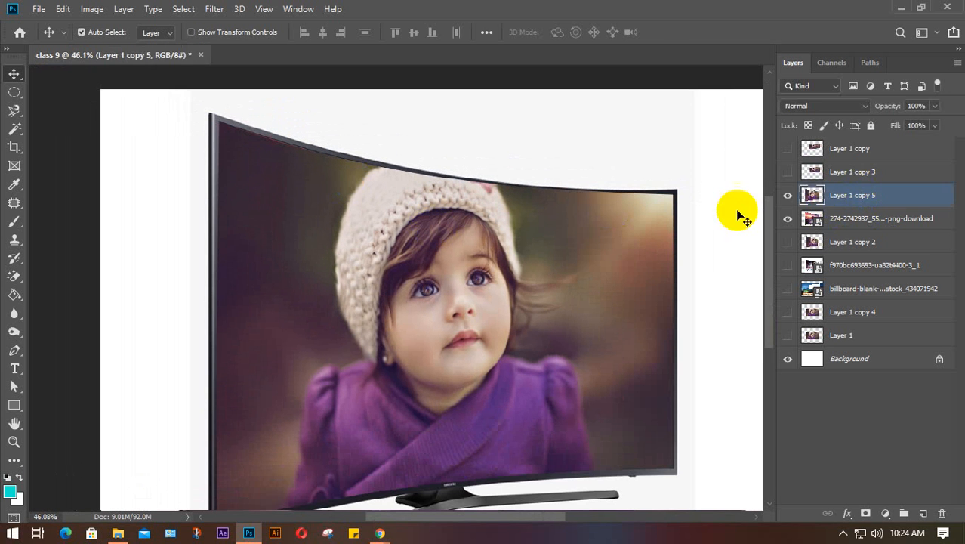
key(ctrl+t)
- Switch to Warp, adjust the top-edge control points and top-right corner against the curved frame, and commit
right_click(522, 247)
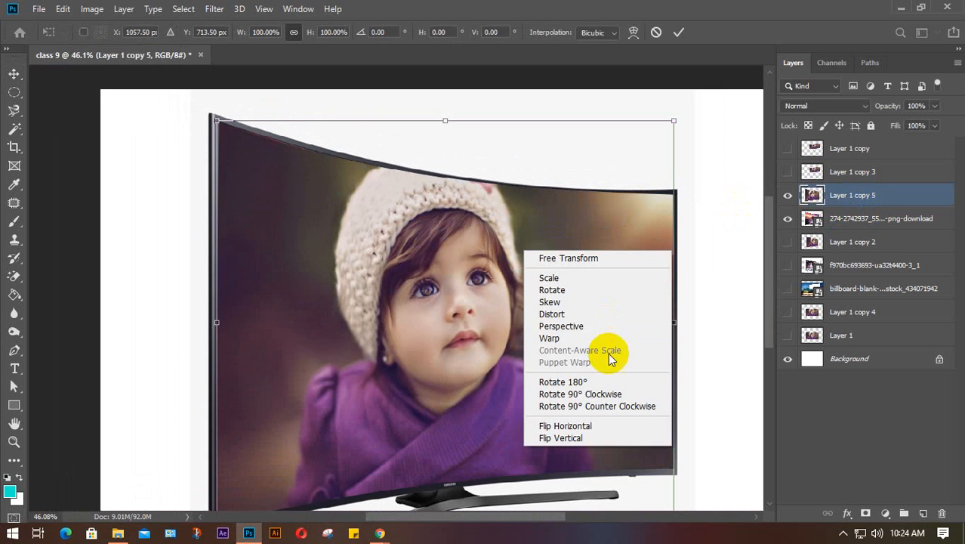
click(551, 336)
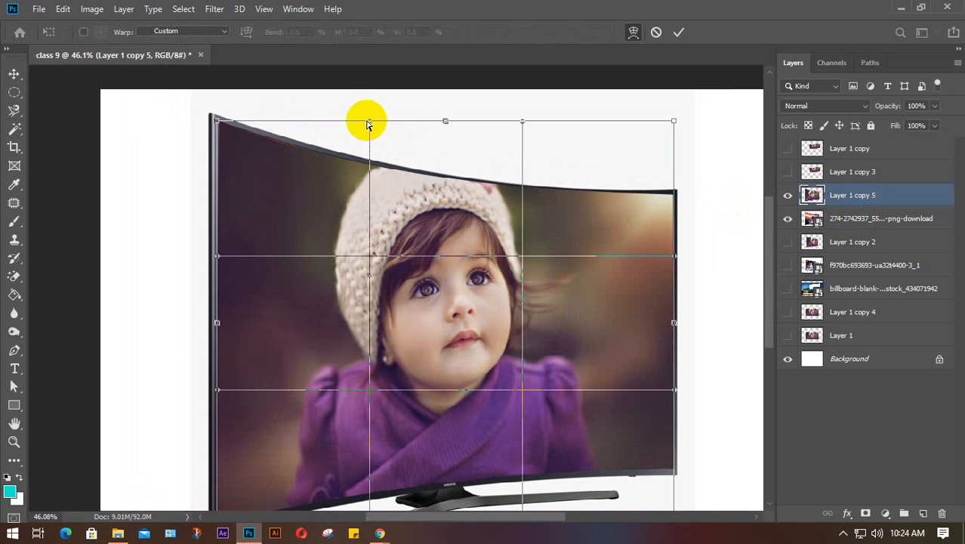
drag(367, 122, 370, 118)
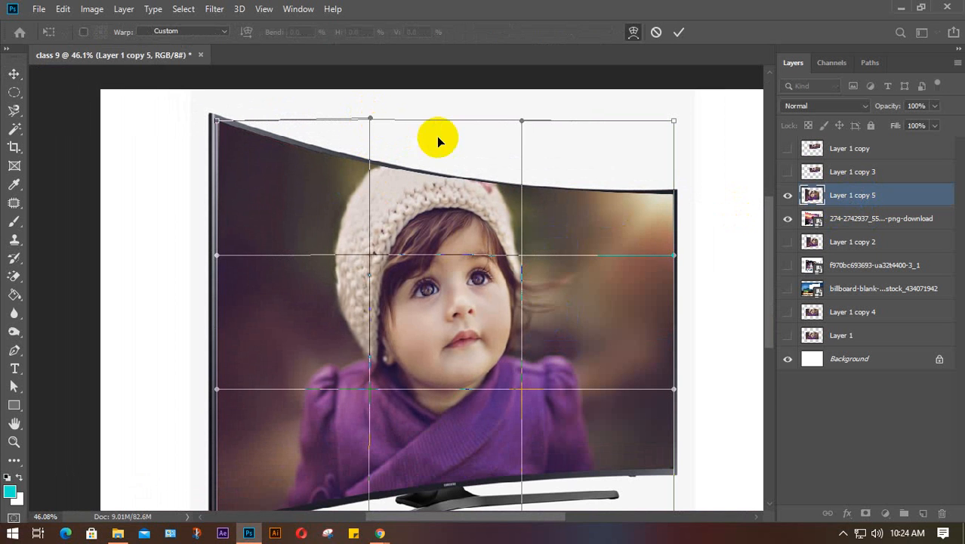
click(520, 120)
drag(521, 120, 521, 125)
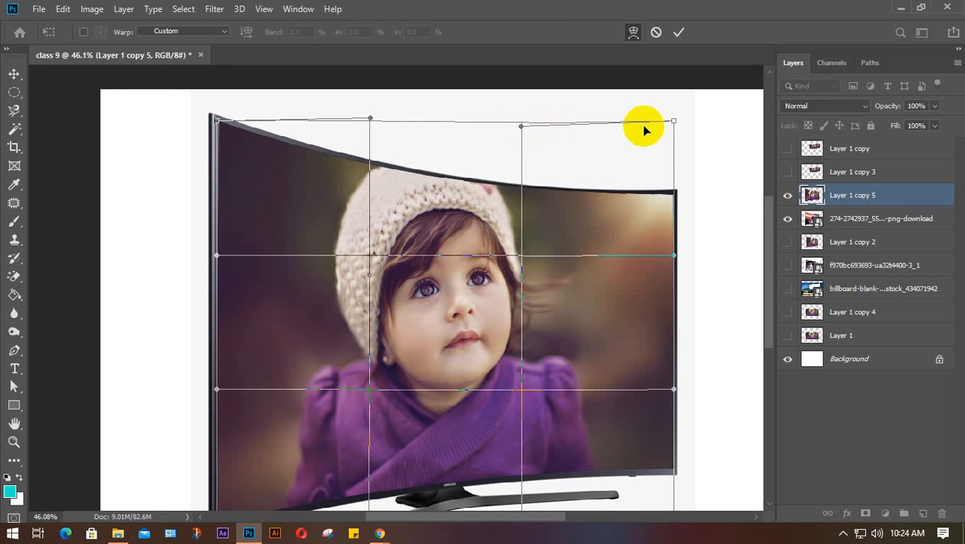
drag(674, 122, 673, 118)
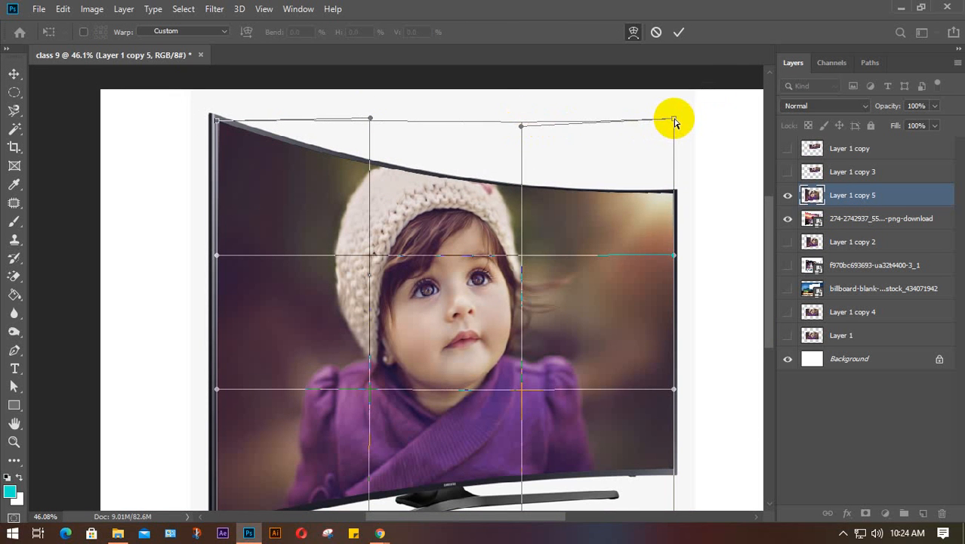
click(685, 36)
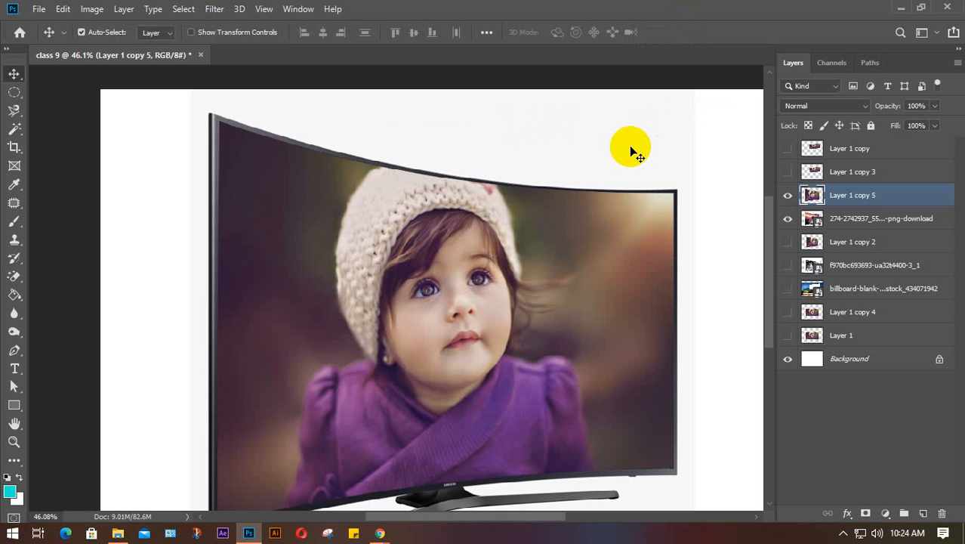
scroll(597, 227, down, 5)
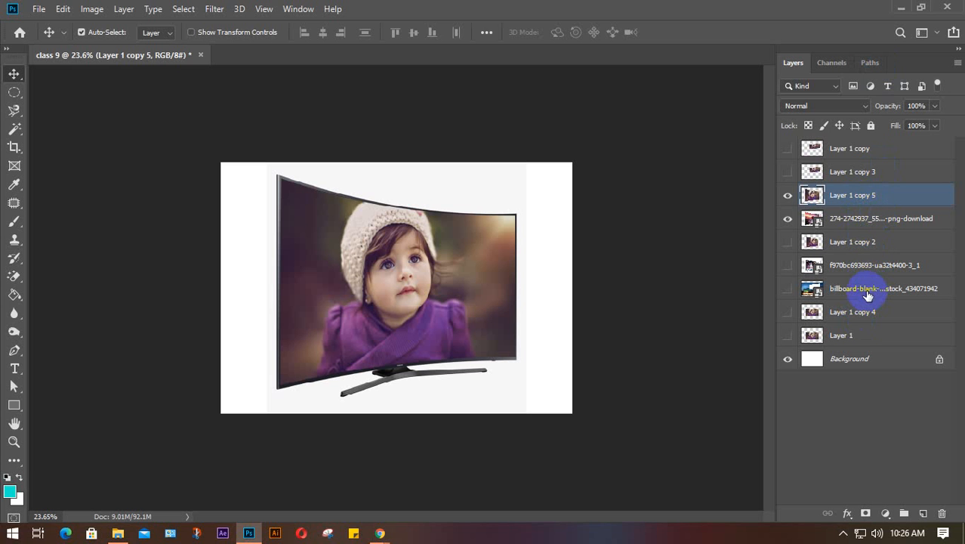
click(876, 149)
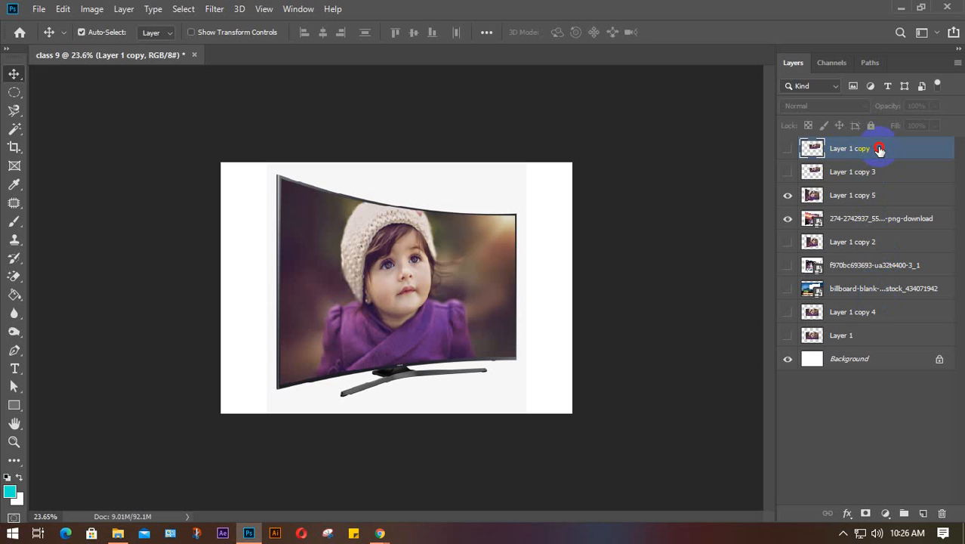
drag(879, 149, 865, 302)
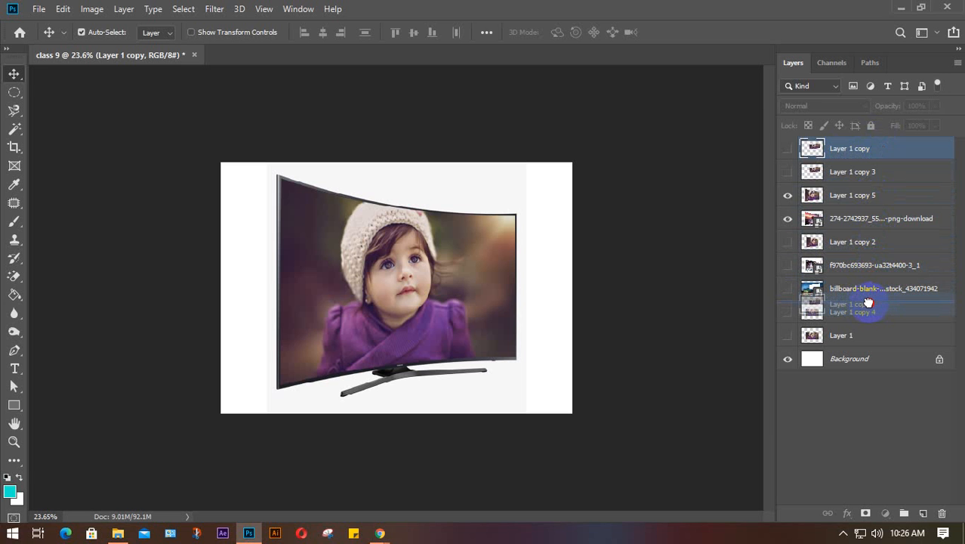
drag(869, 302, 866, 303)
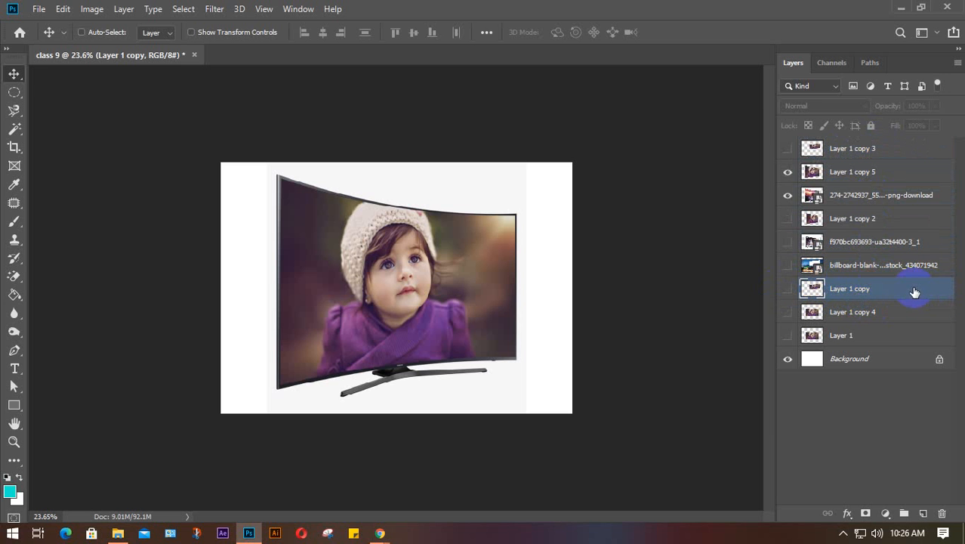
key(ctrl+shift+bracketright)
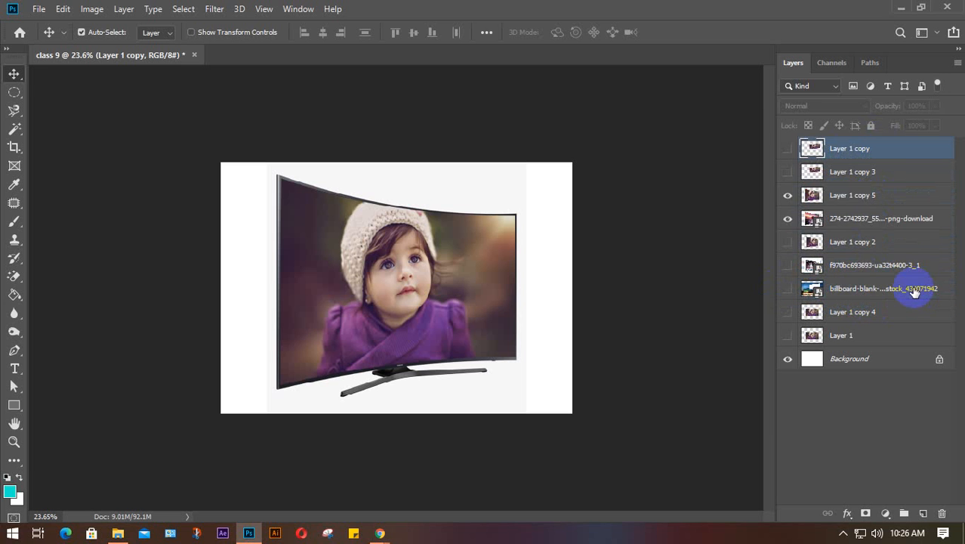
click(900, 7)
click(883, 8)
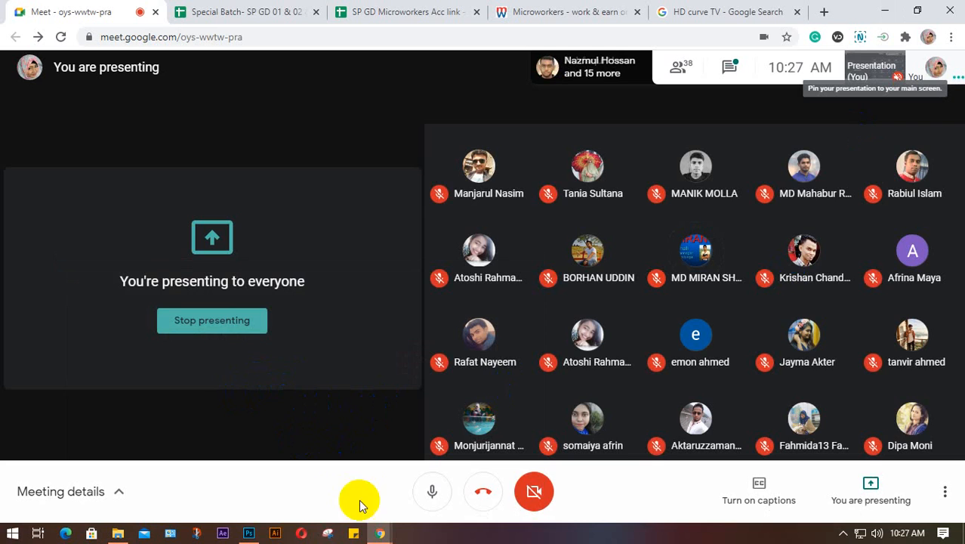
click(248, 533)
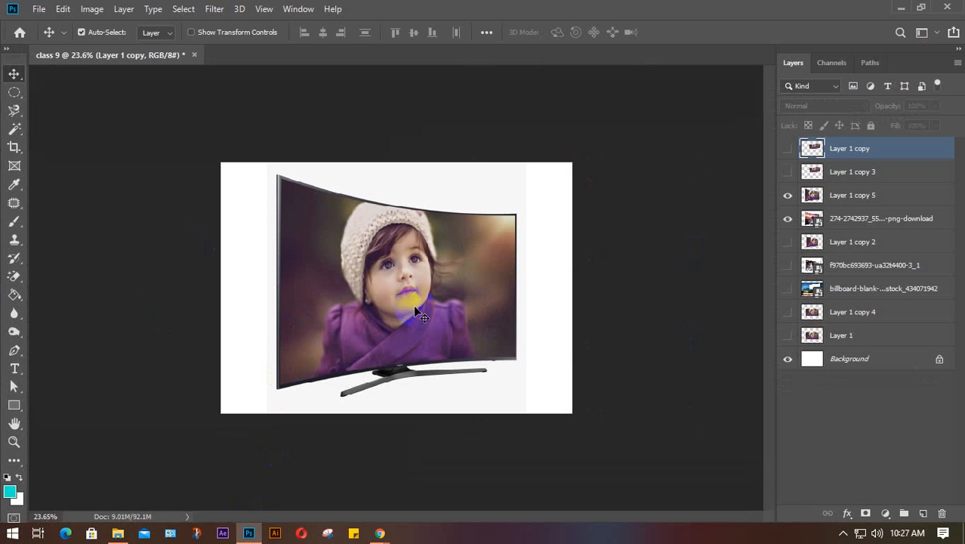
- Hide the warped photo and curved TV layers and show the girl photo on Layer 1 copy 4
click(787, 195)
click(787, 218)
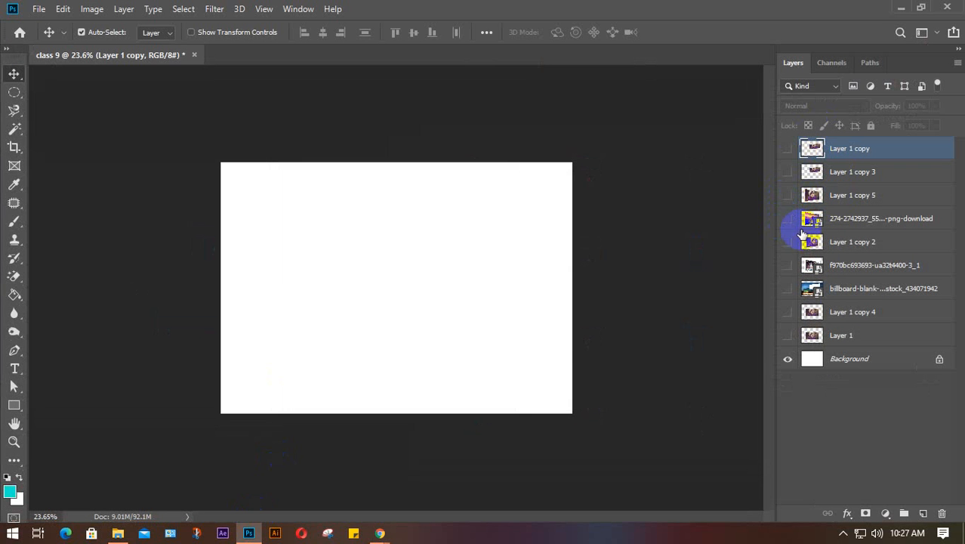
click(851, 319)
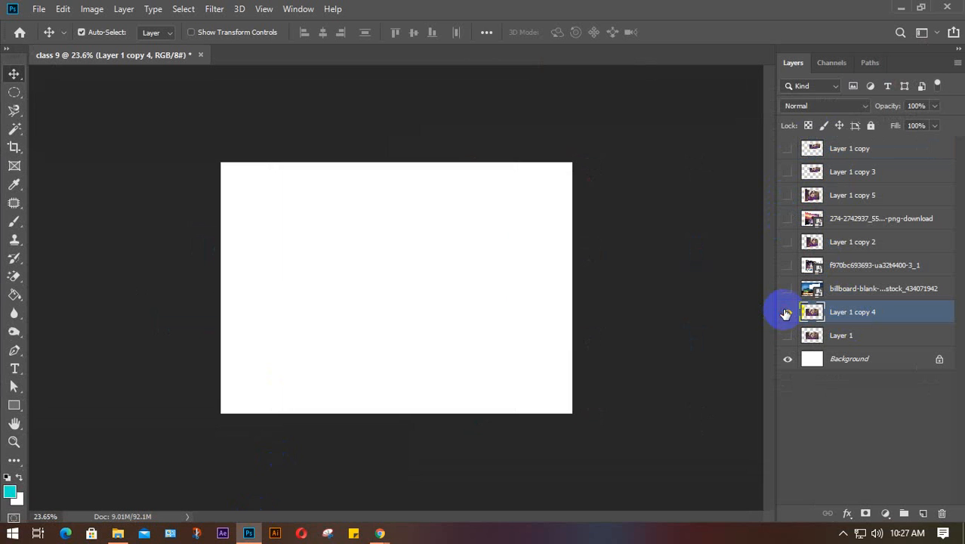
click(787, 312)
scroll(348, 276, up, 2)
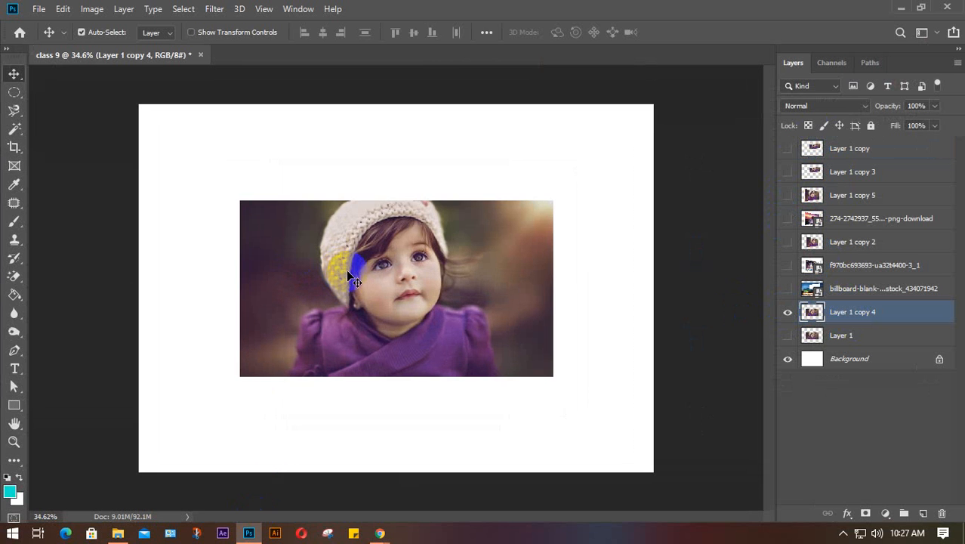
- In Free Transform, try Rotate 180° and Rotate 90° clockwise on the photo, undoing each
key(ctrl+t)
right_click(436, 260)
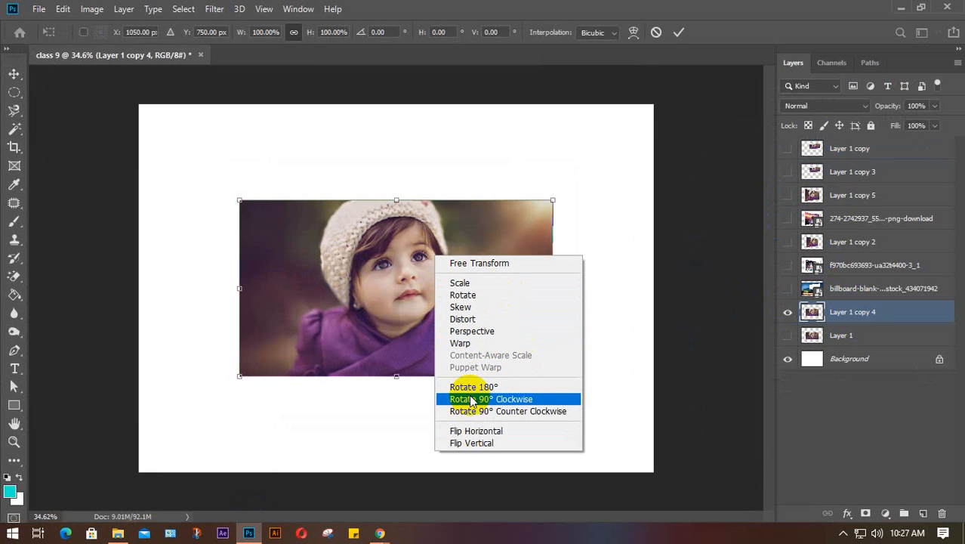
click(497, 387)
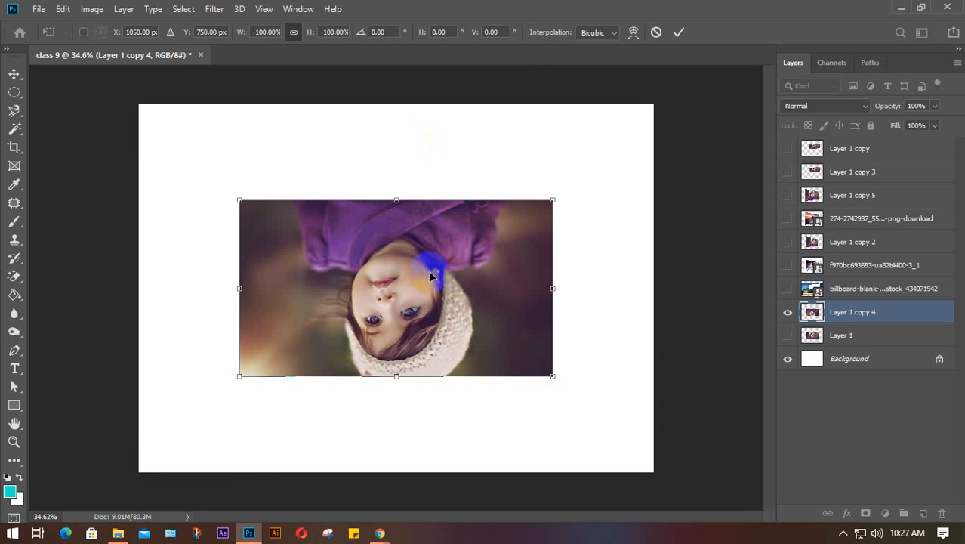
key(ctrl+z)
right_click(428, 272)
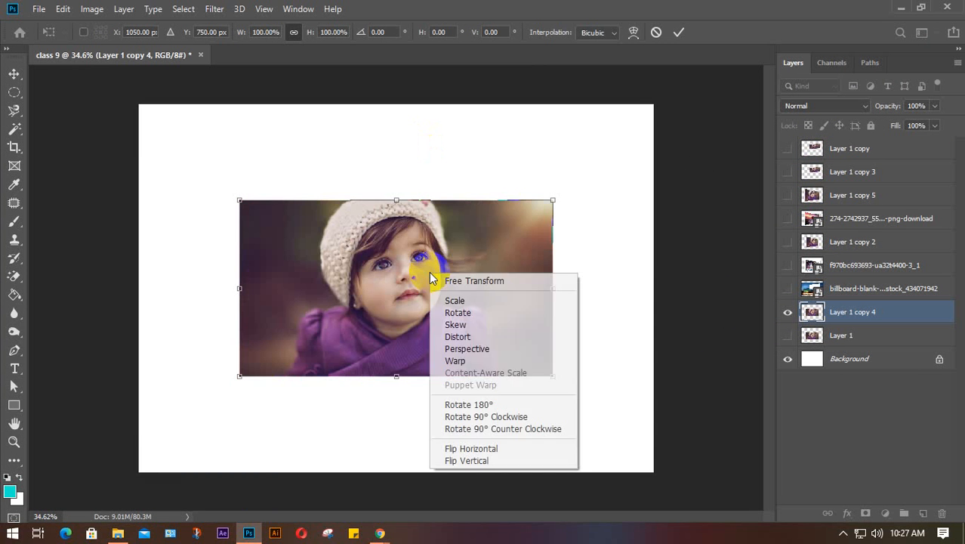
click(475, 418)
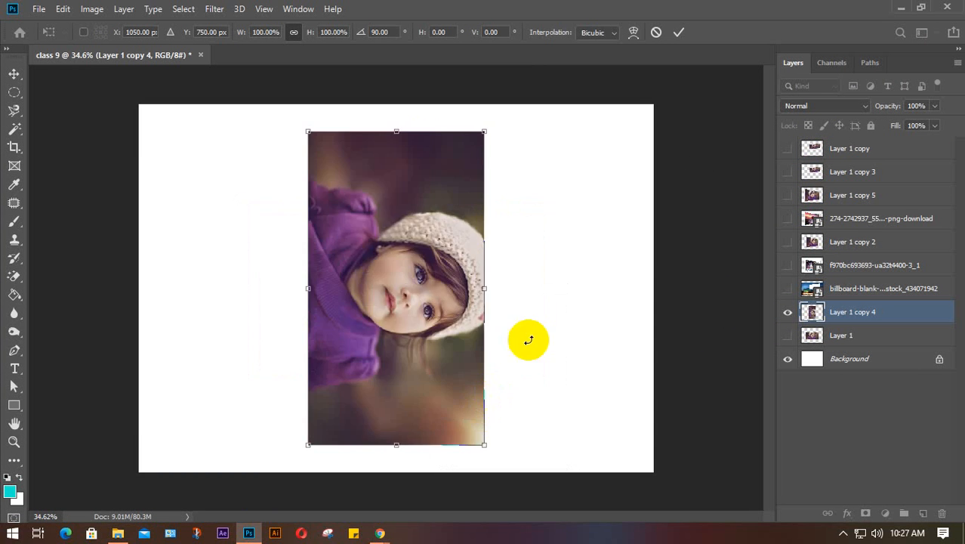
key(ctrl+z)
- Try Rotate 90° counter-clockwise and Flip Horizontal, undoing both, then make Layer 1 visible
right_click(431, 285)
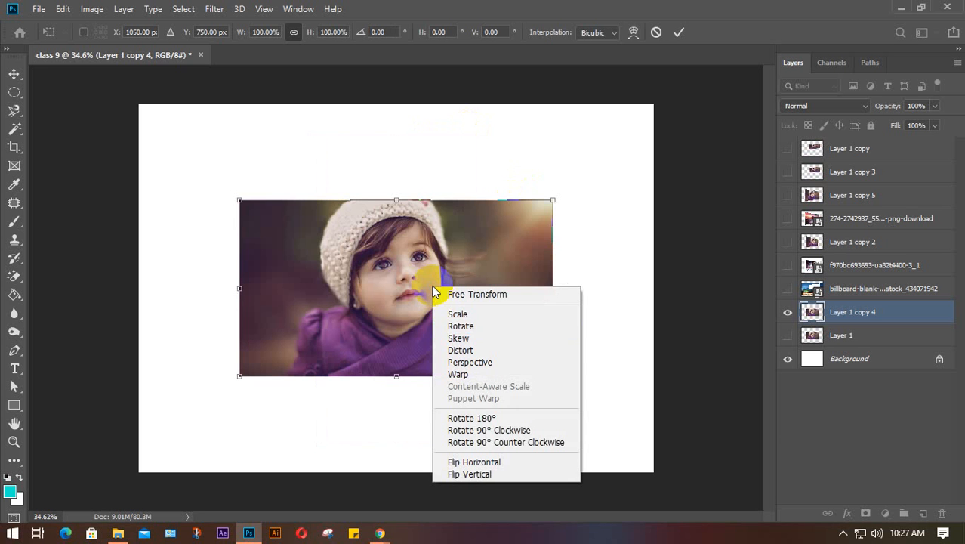
click(487, 442)
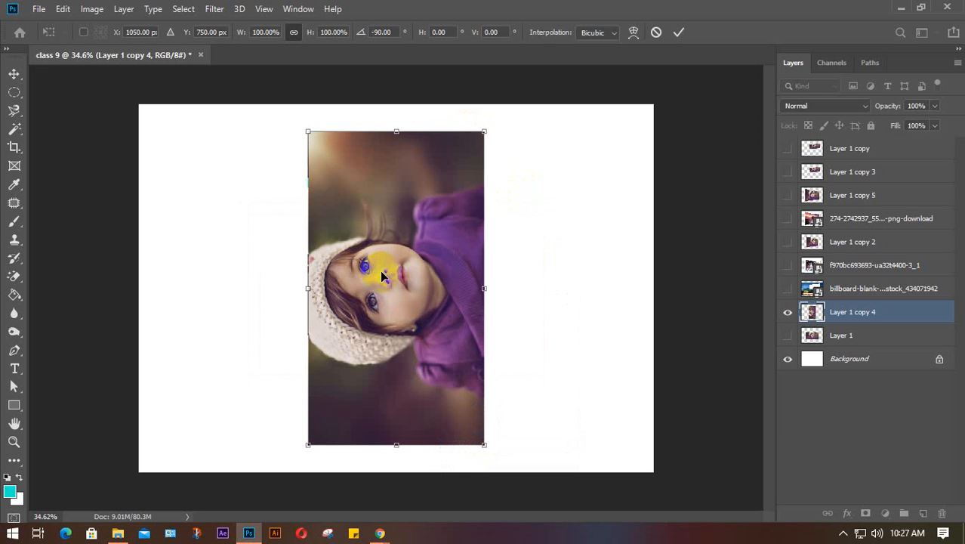
key(ctrl+z)
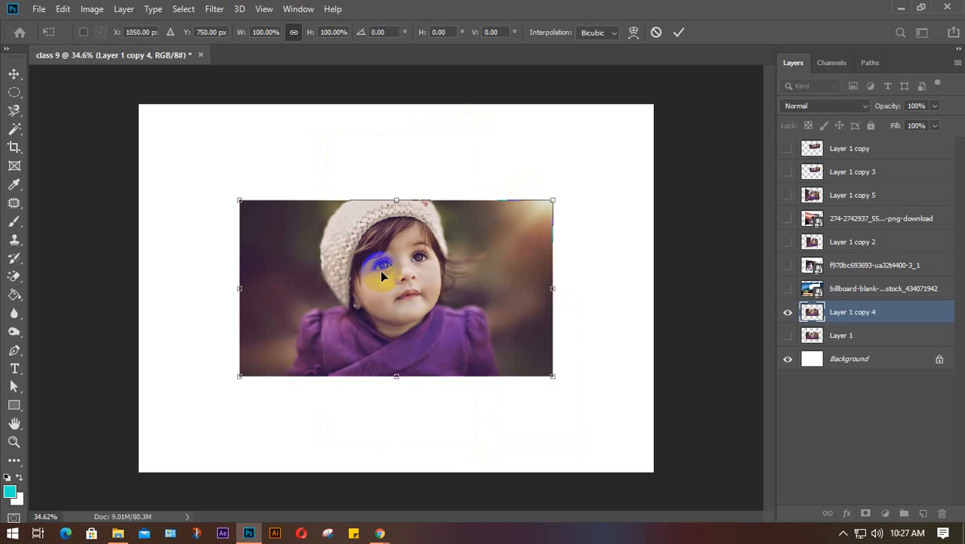
right_click(422, 227)
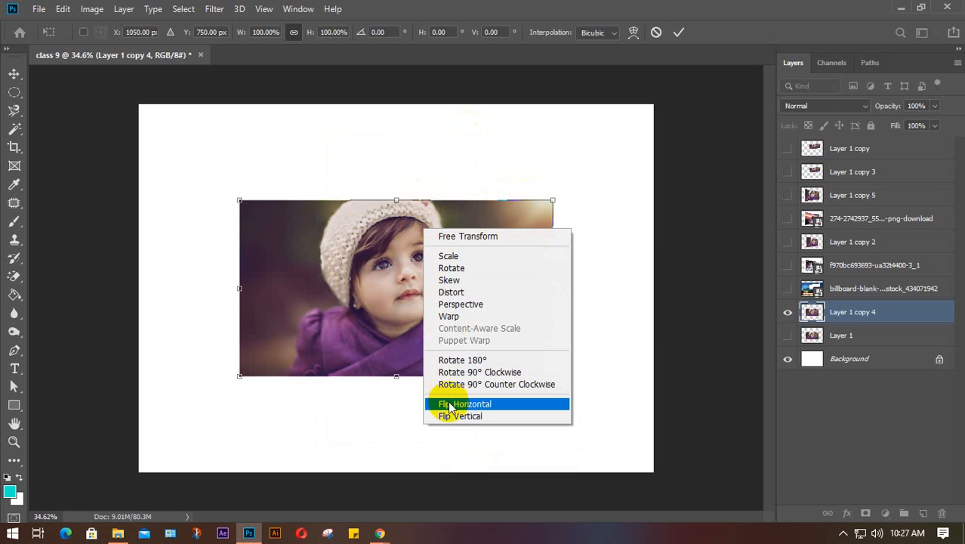
click(509, 409)
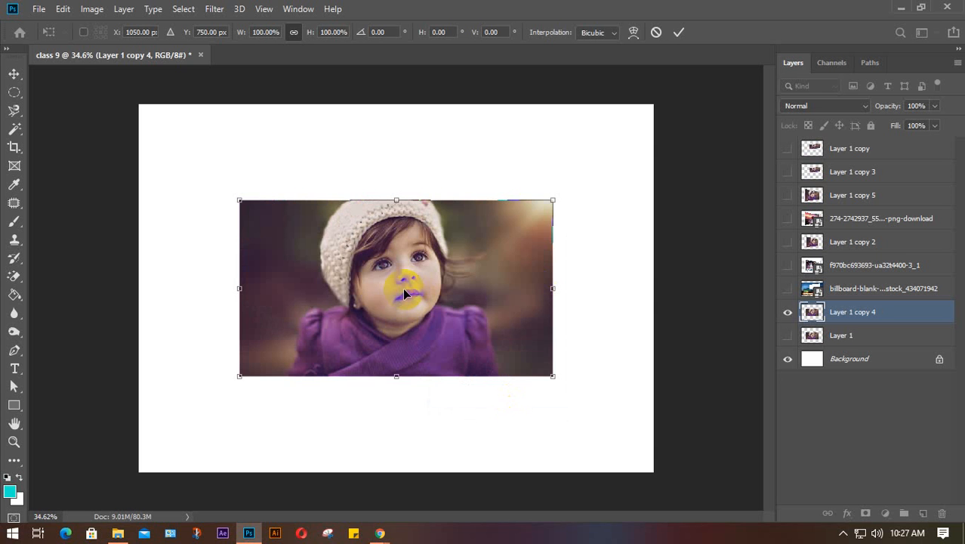
key(ctrl+z)
click(788, 336)
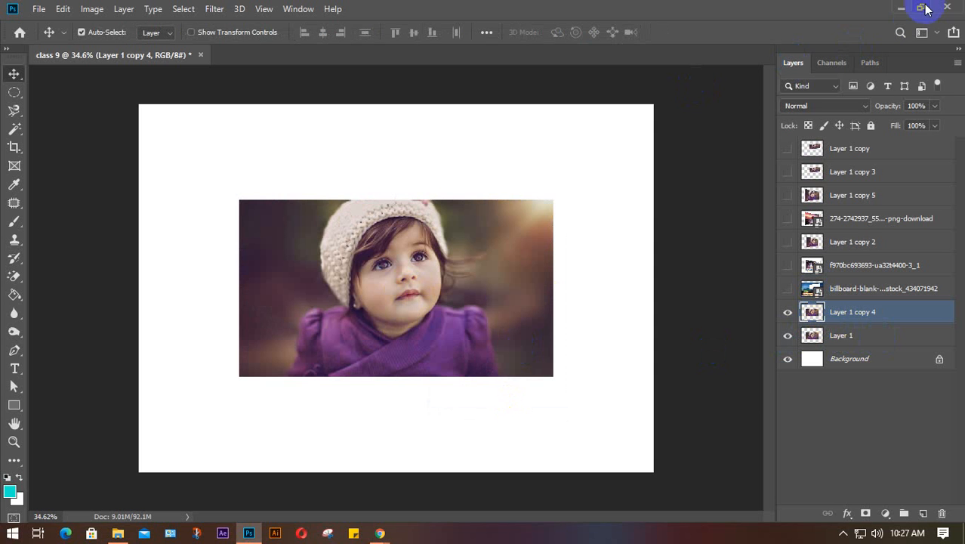
- Minimise Photoshop, mute the microphone in the Google Meet call, and open the hidden tray icons
click(901, 8)
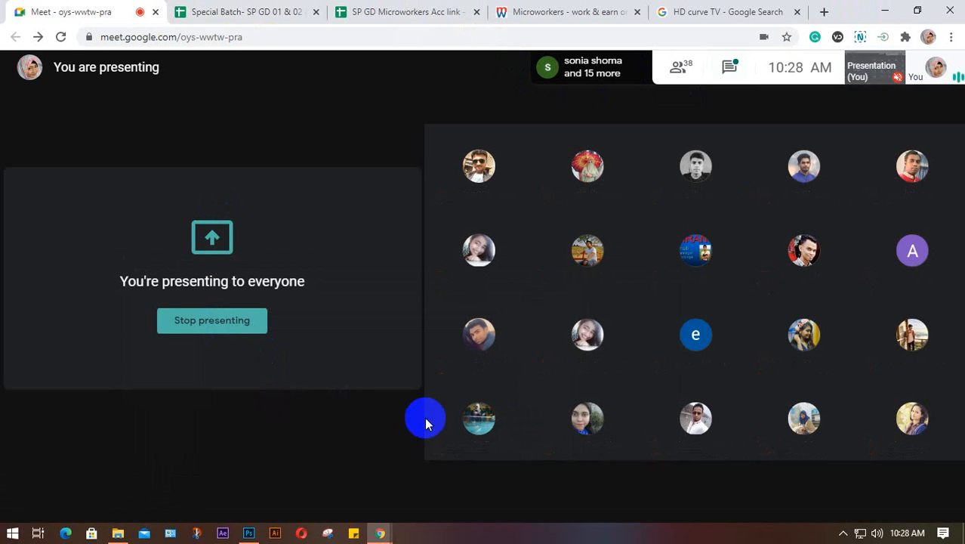
click(432, 492)
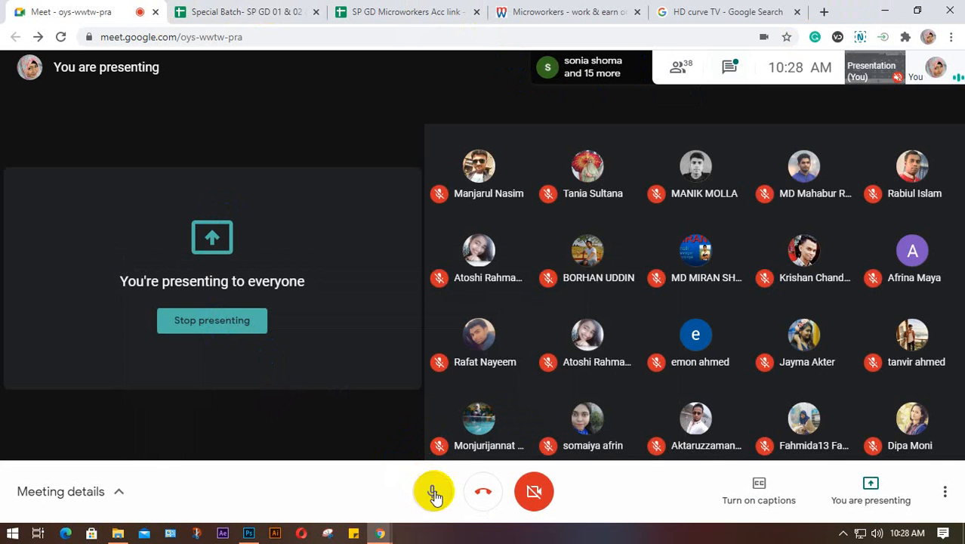
click(843, 533)
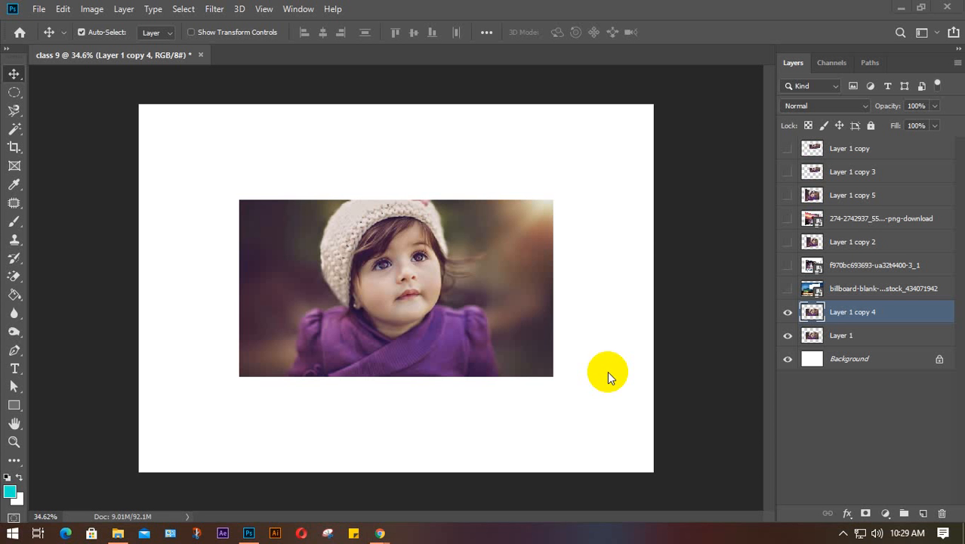
click(805, 337)
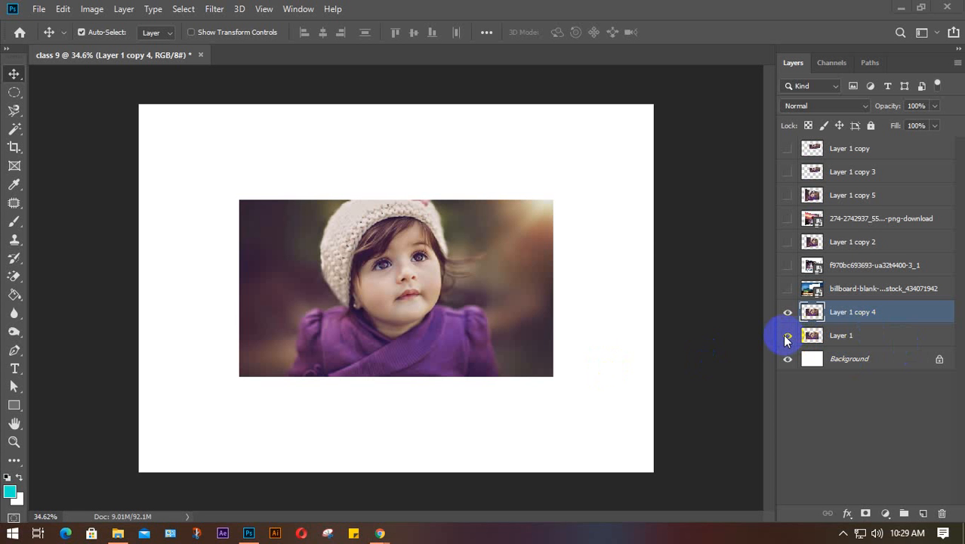
- Drag the Layer 1 copy 4 photo to the top-left and the Layer 1 photo to the bottom-right
click(787, 336)
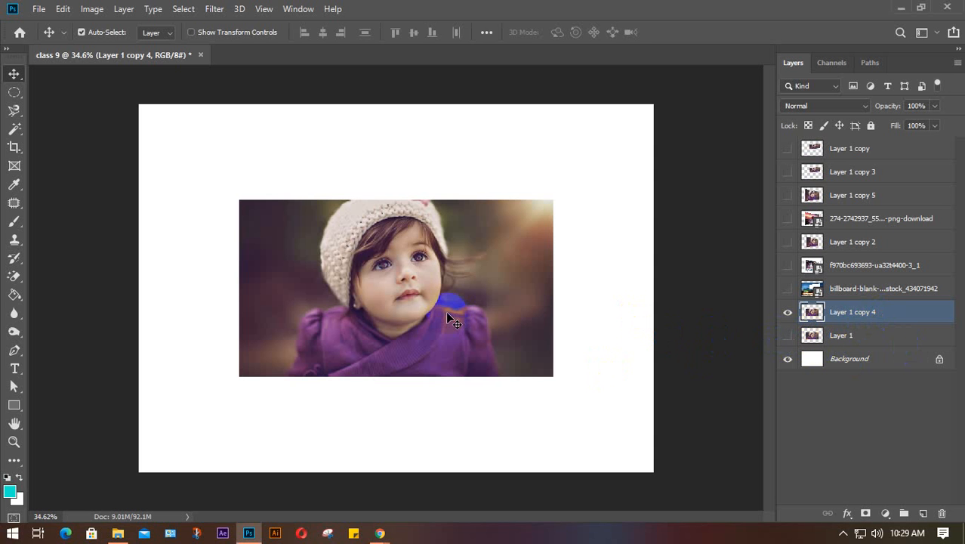
click(787, 336)
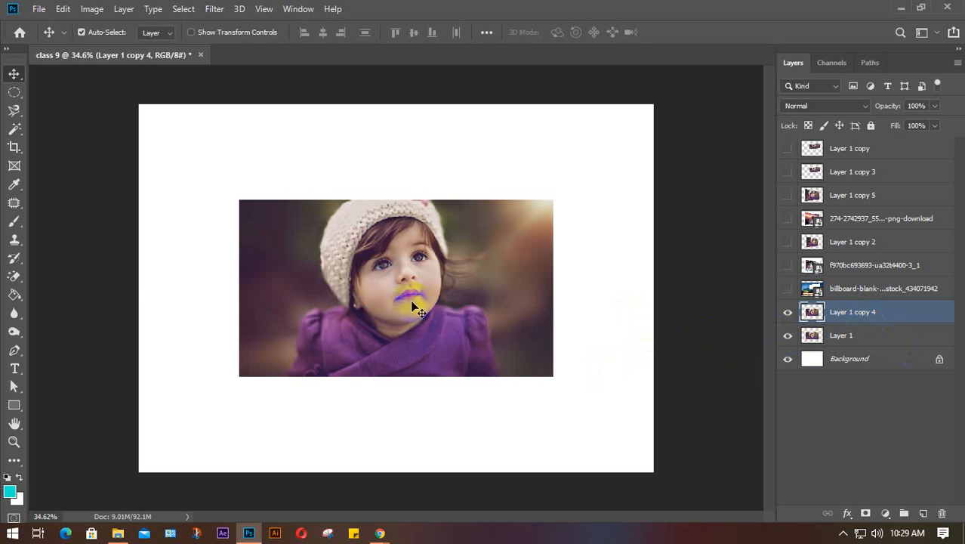
drag(412, 307, 321, 213)
drag(498, 318, 578, 399)
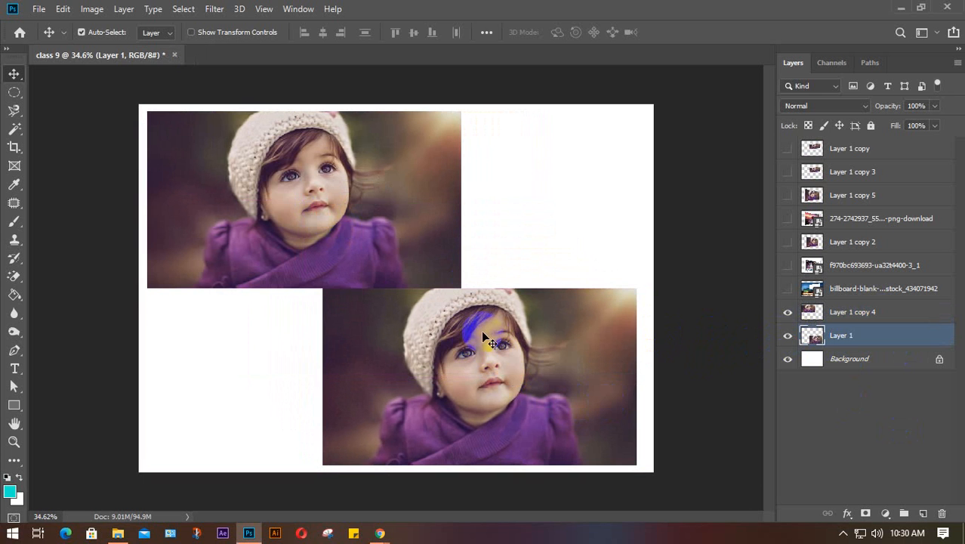
click(383, 220)
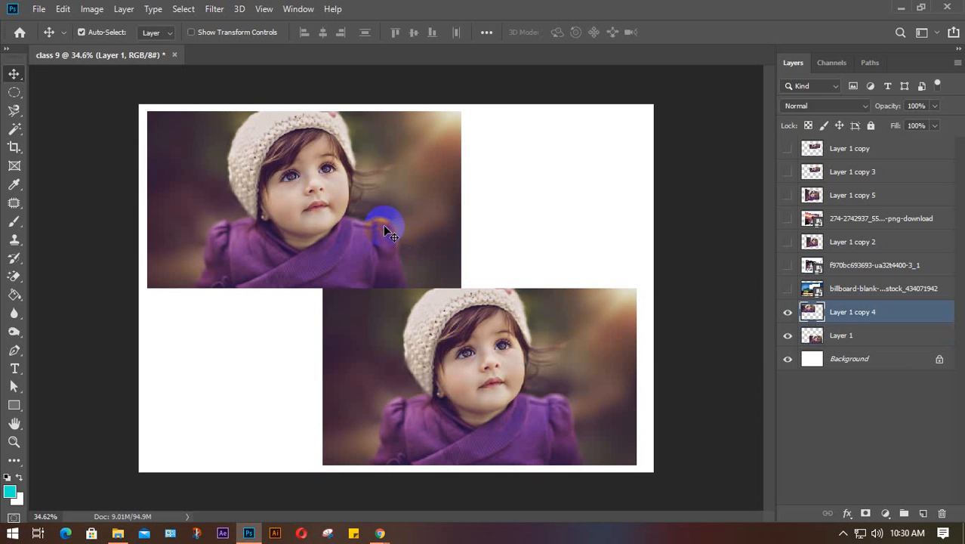
drag(363, 213, 359, 207)
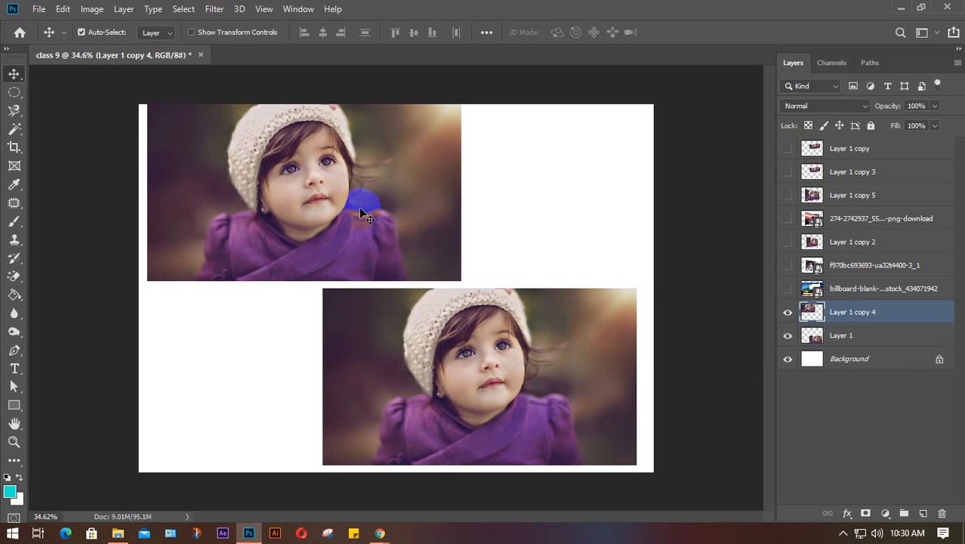
- Nudge the top-left photo down twice, then select the lower photo's layer
key(Down)
key(Down)
key(Down)
key(Down)
key(Down)
key(Down)
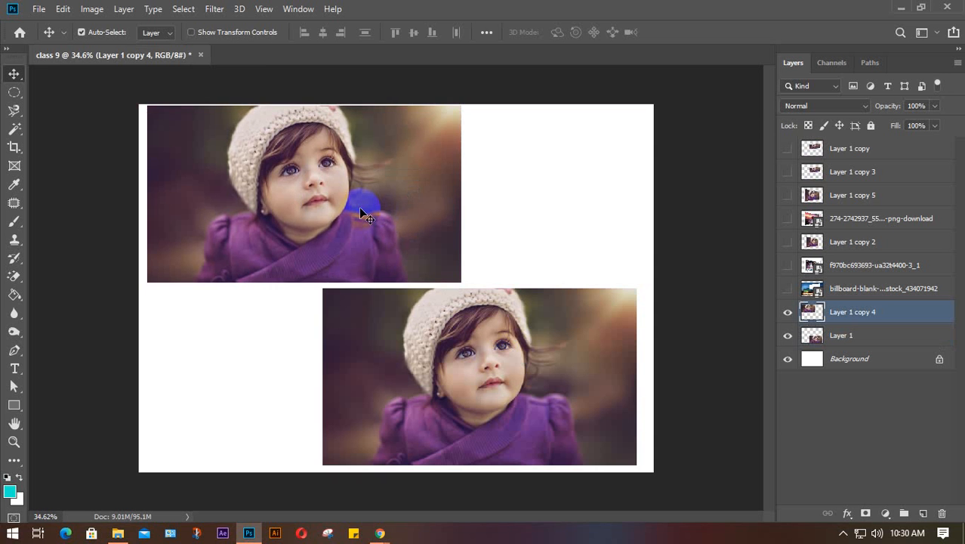
key(Down)
key(Down)
key(Down)
key(Down)
key(Down)
key(Down)
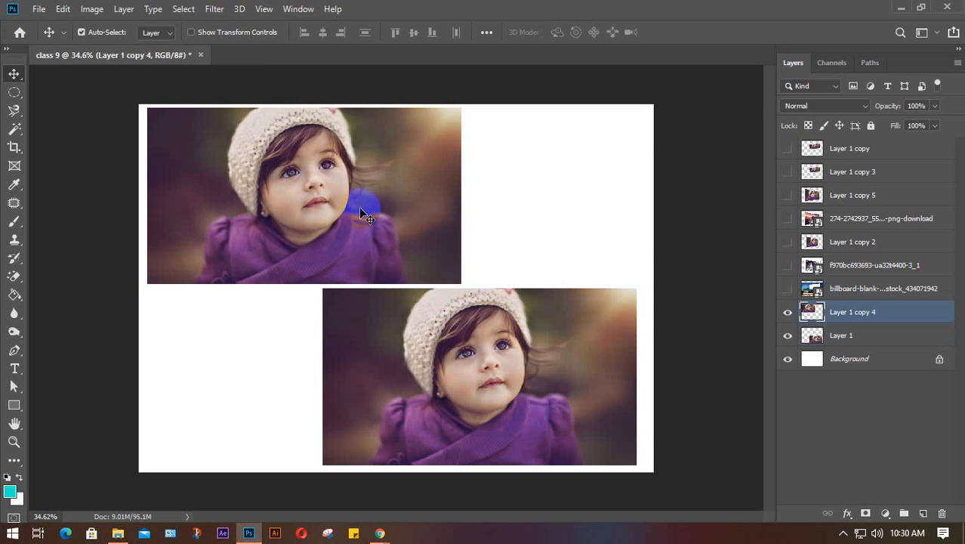
click(524, 379)
right_click(497, 363)
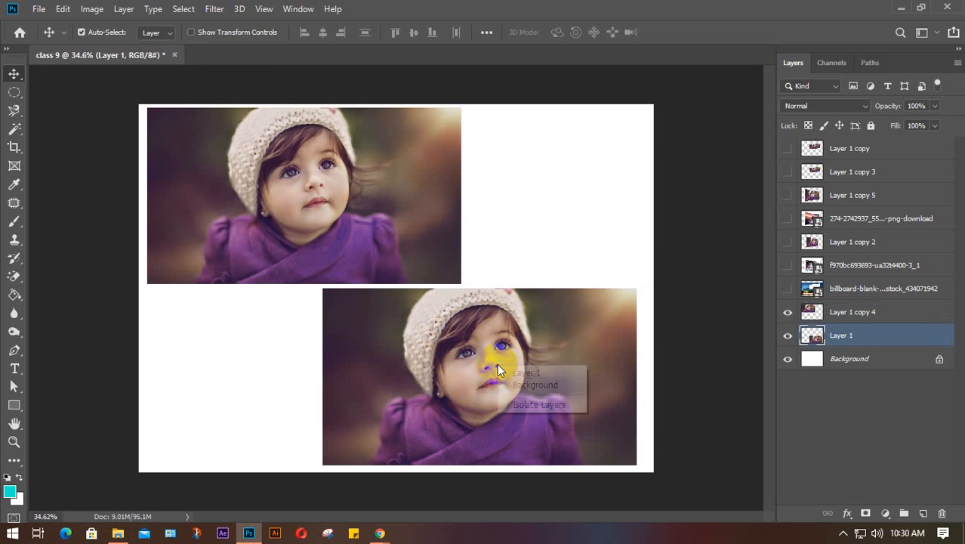
click(431, 359)
- Free-transform the lower photo, undoing a horizontal mirror and flipping it vertically instead
key(ctrl+t)
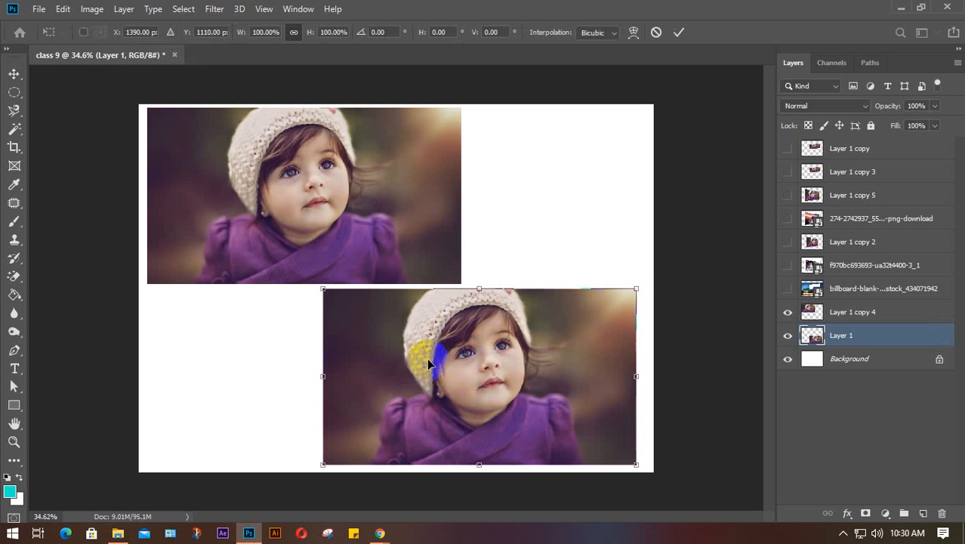
right_click(513, 359)
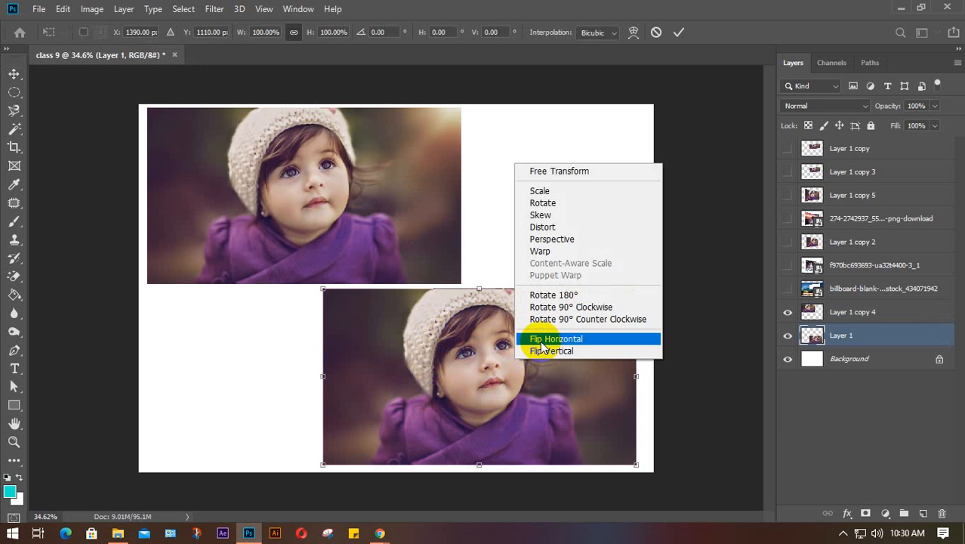
click(582, 338)
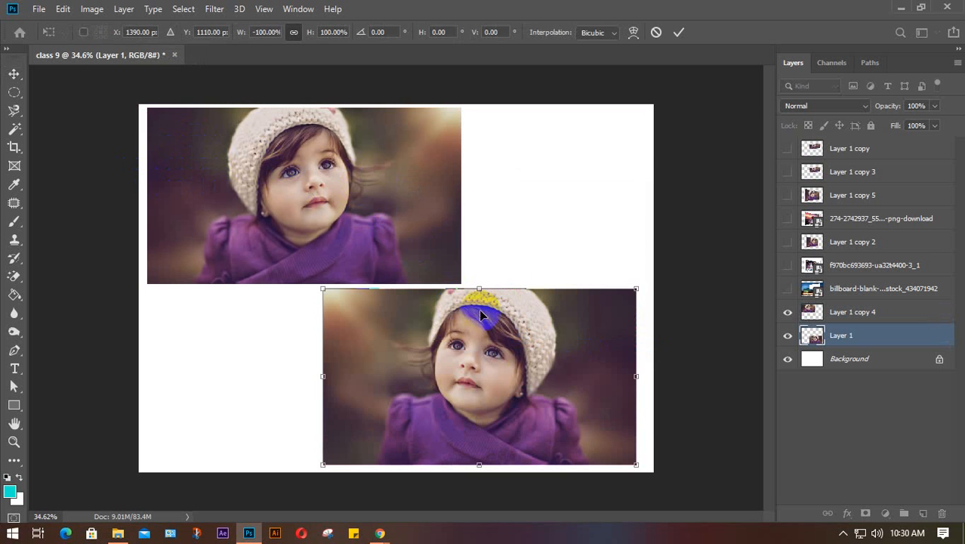
right_click(519, 349)
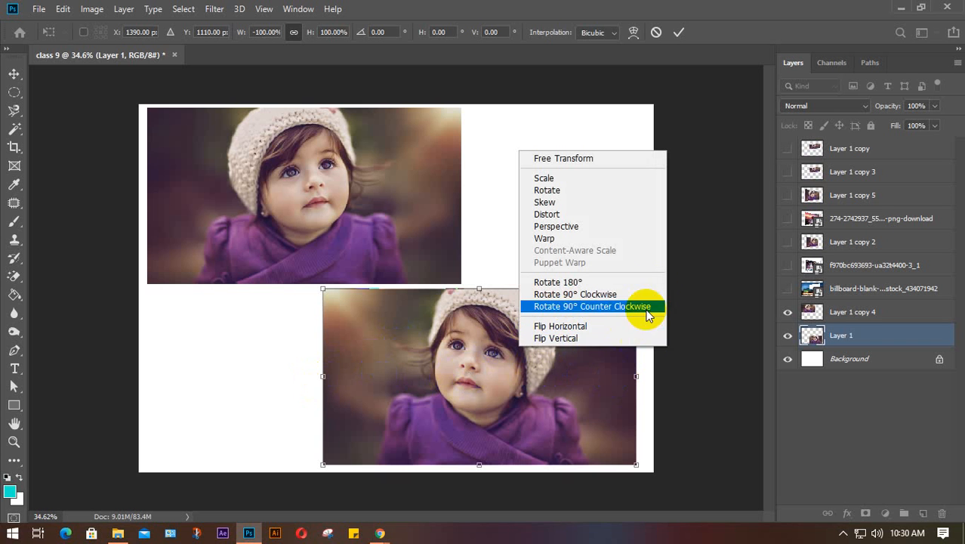
click(451, 400)
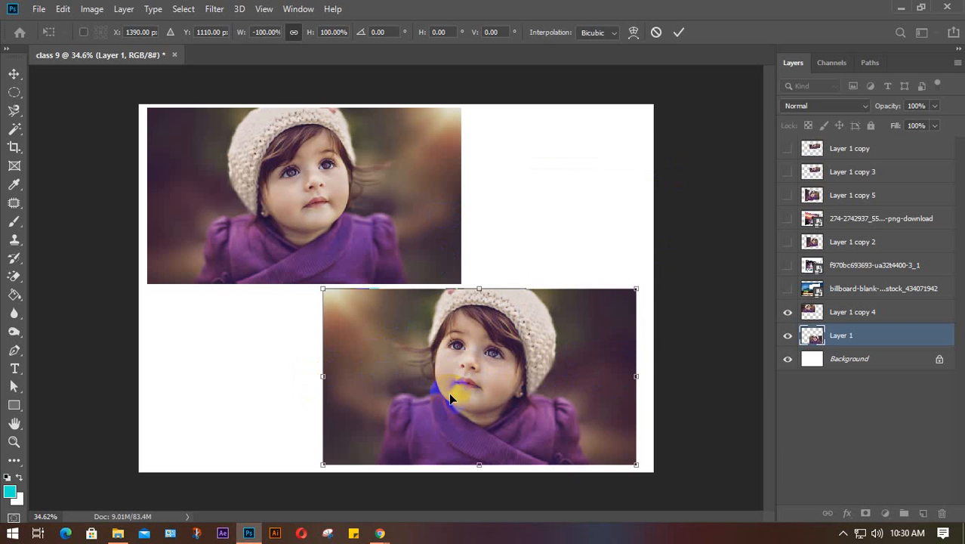
key(ctrl+z)
right_click(491, 382)
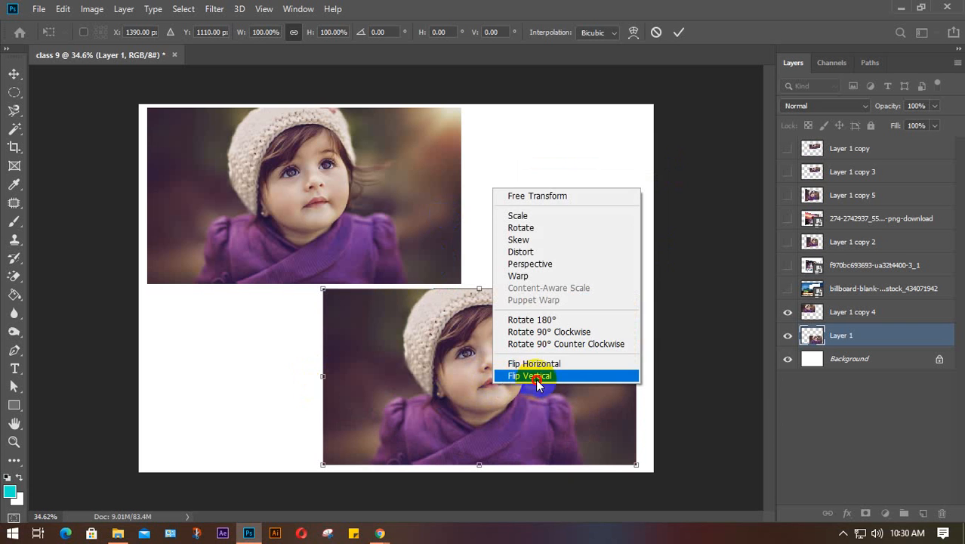
click(534, 375)
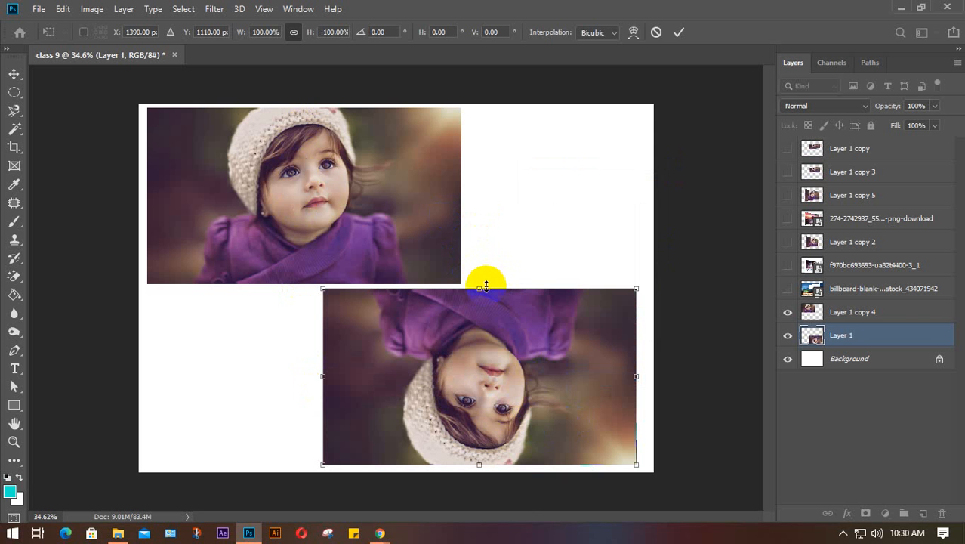
- Bring the Google Meet call to the front and show the hidden tray icons
mouse_move(378, 530)
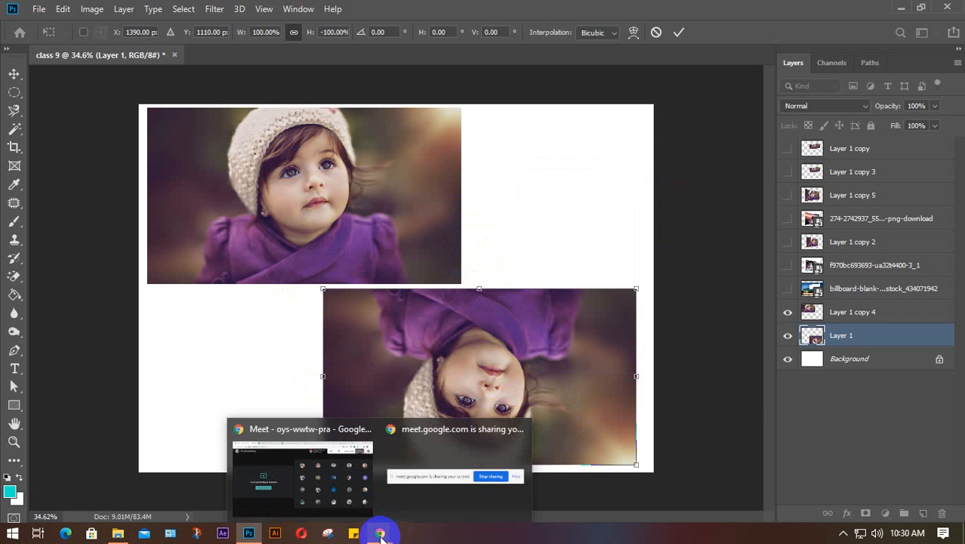
click(314, 489)
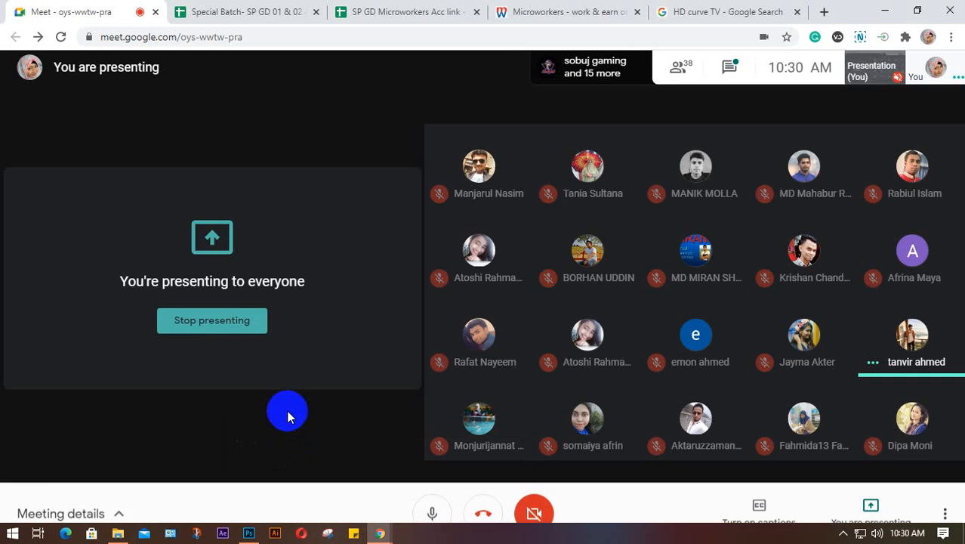
click(843, 533)
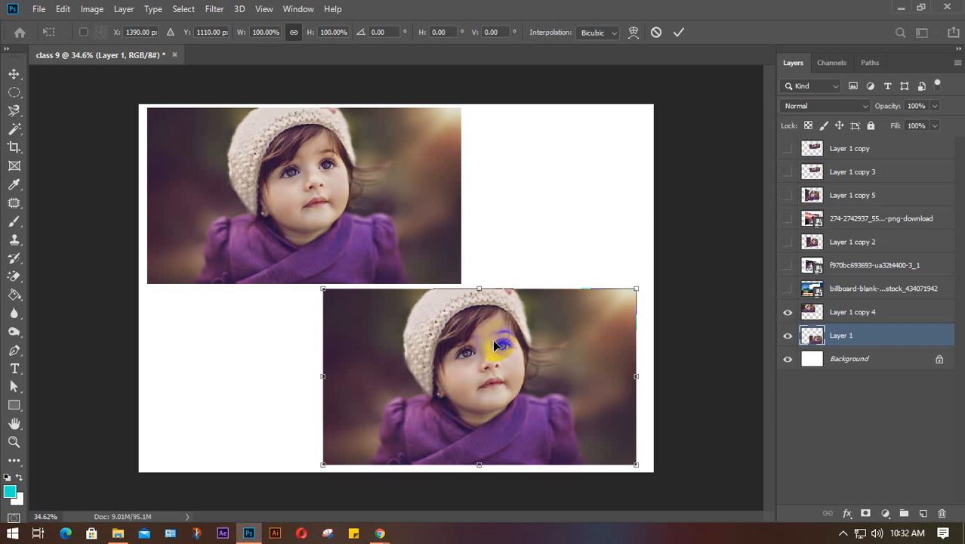
- Flip the lower photo horizontally, try moving it upper-right, undo the move, and commit
right_click(499, 349)
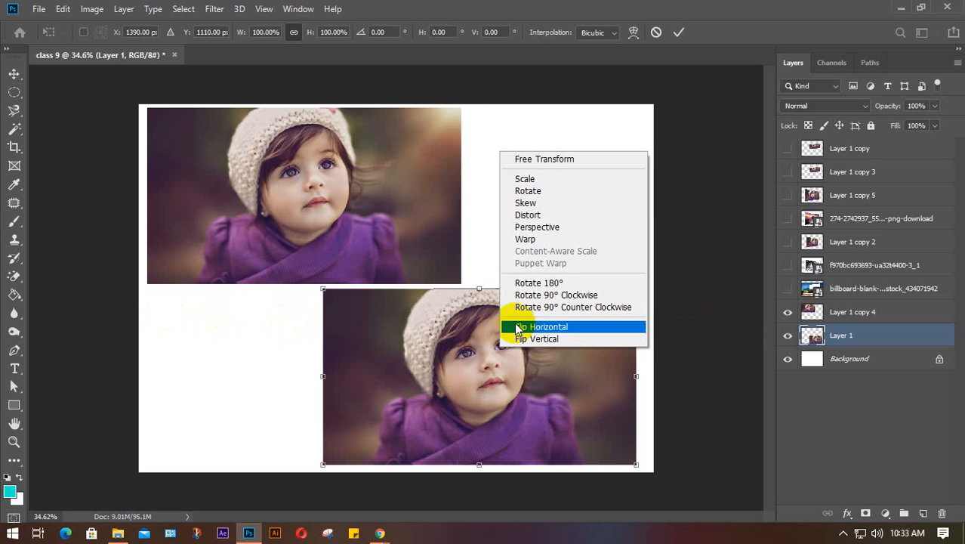
click(582, 334)
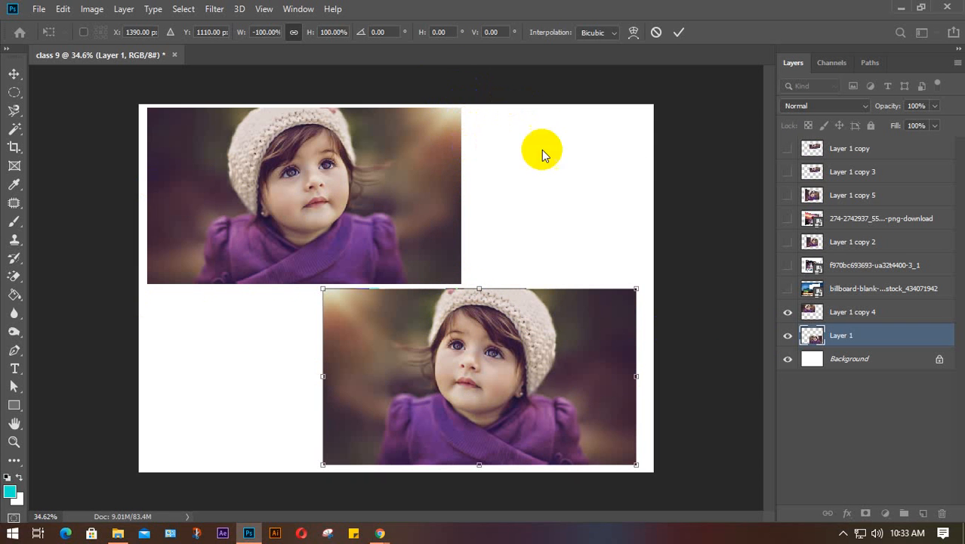
drag(464, 389, 608, 205)
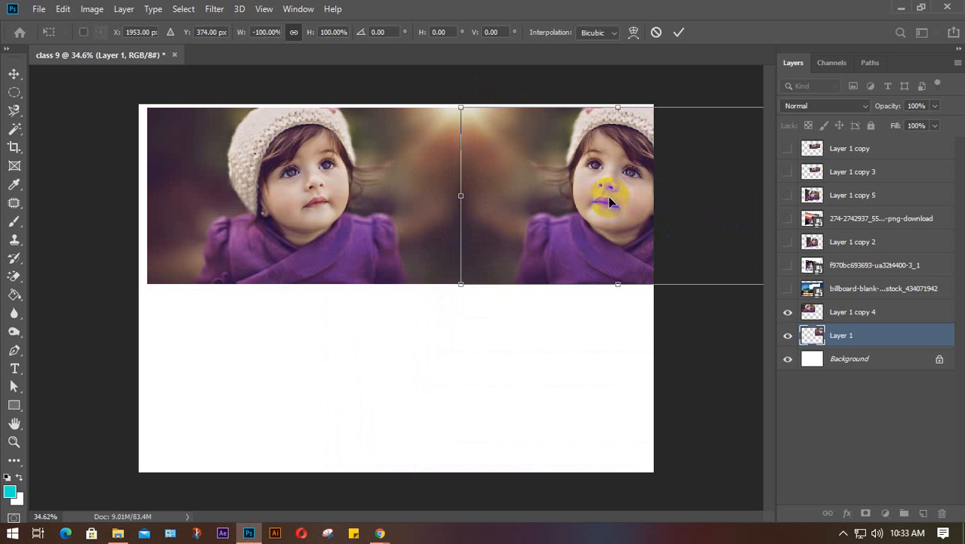
drag(604, 212, 421, 355)
key(ctrl+z)
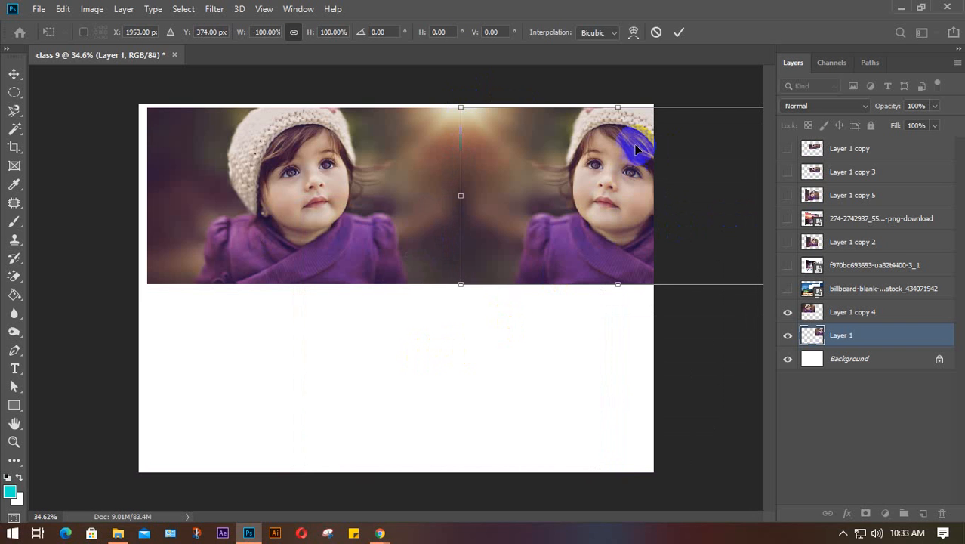
click(679, 32)
- Undo the mirror, then flip the lower photo vertically with Free Transform and commit it
key(ctrl+z)
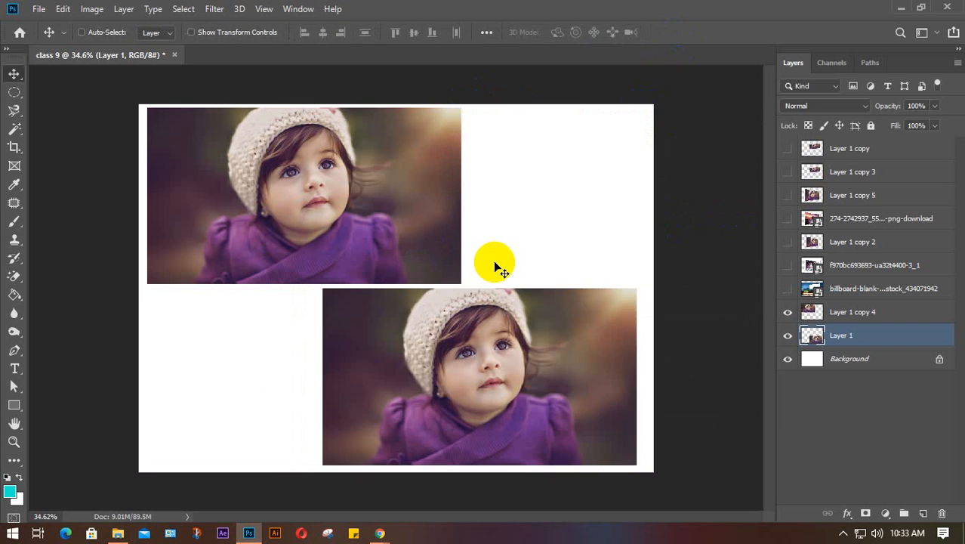
key(ctrl+t)
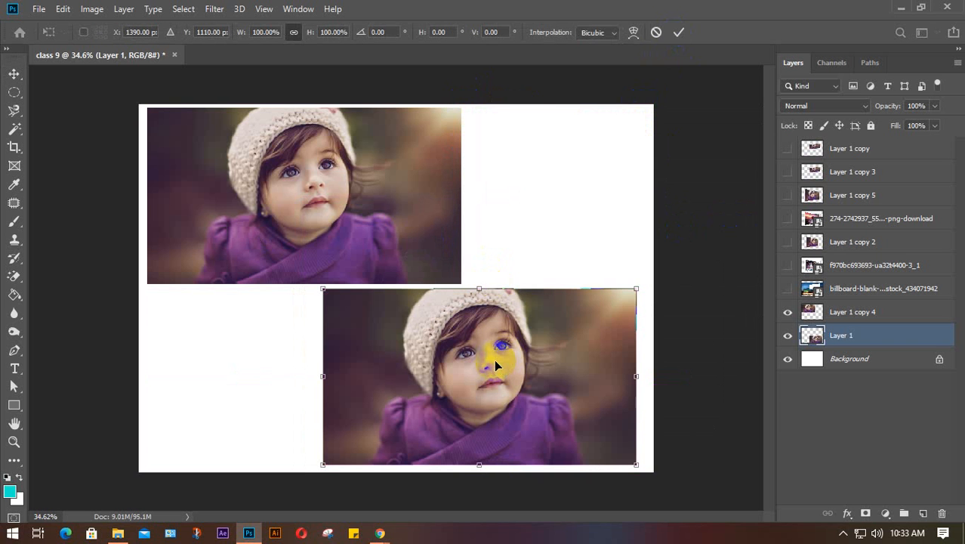
right_click(496, 361)
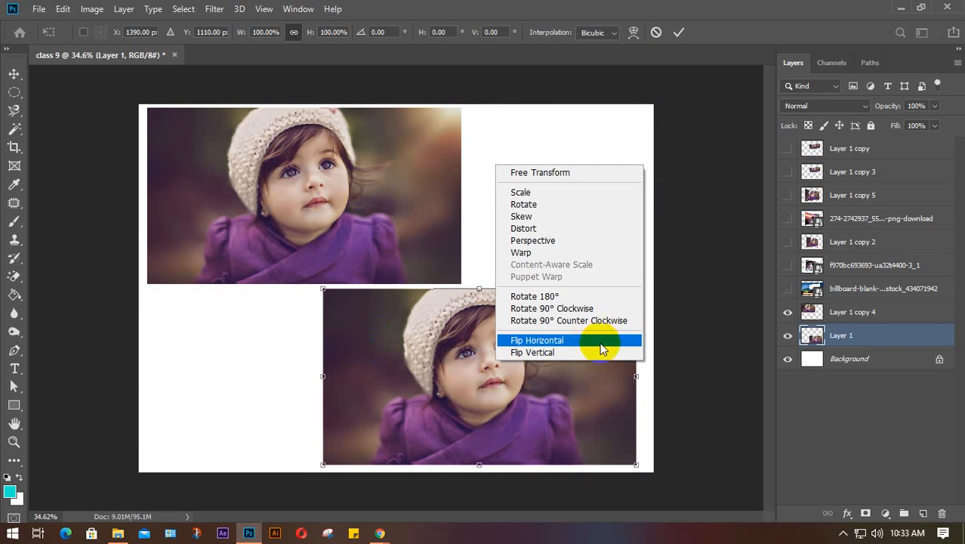
click(543, 352)
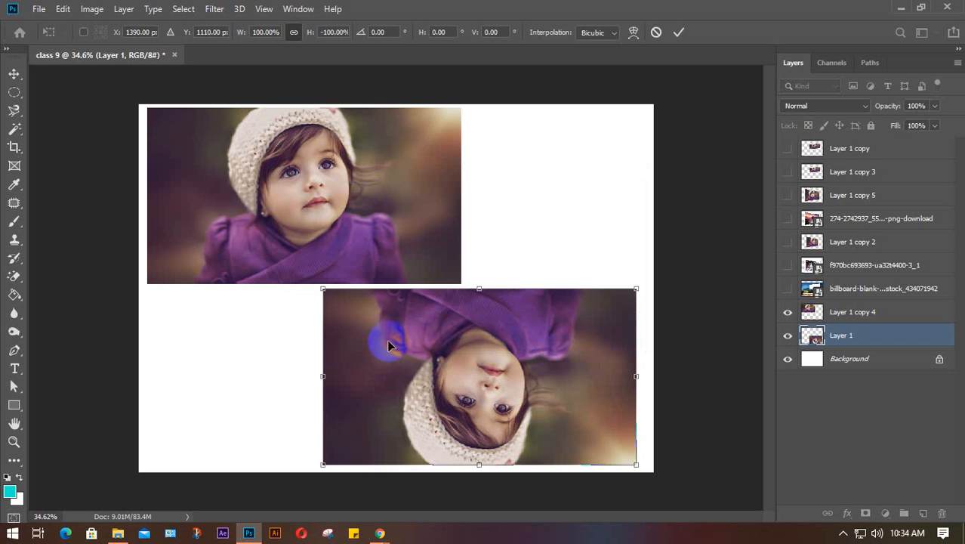
click(678, 32)
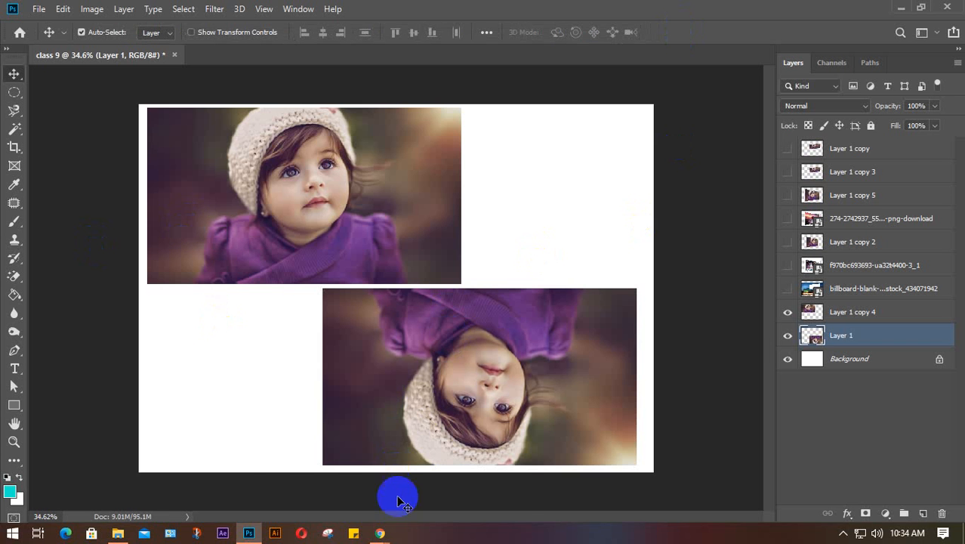
- Switch briefly to the Google Meet call and return to the Photoshop document
mouse_move(377, 530)
click(303, 487)
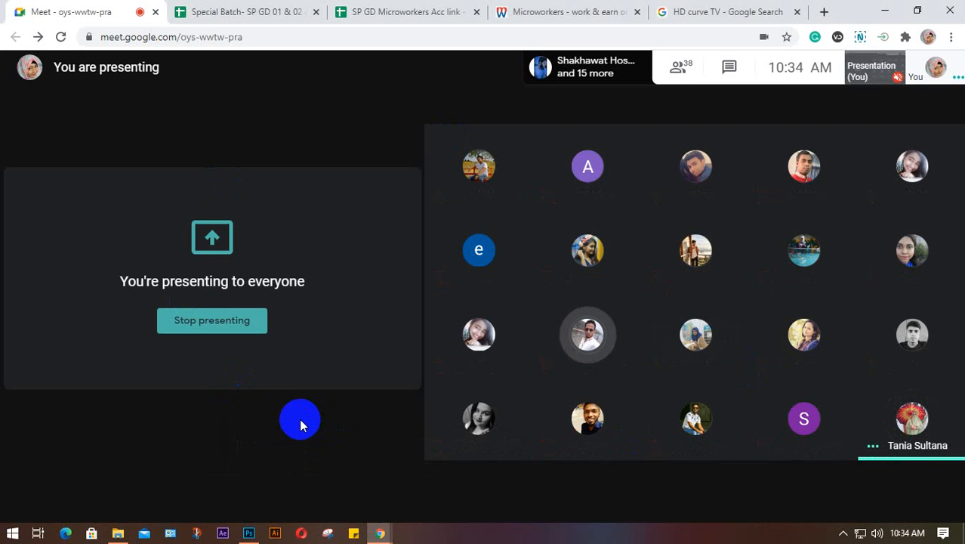
click(248, 533)
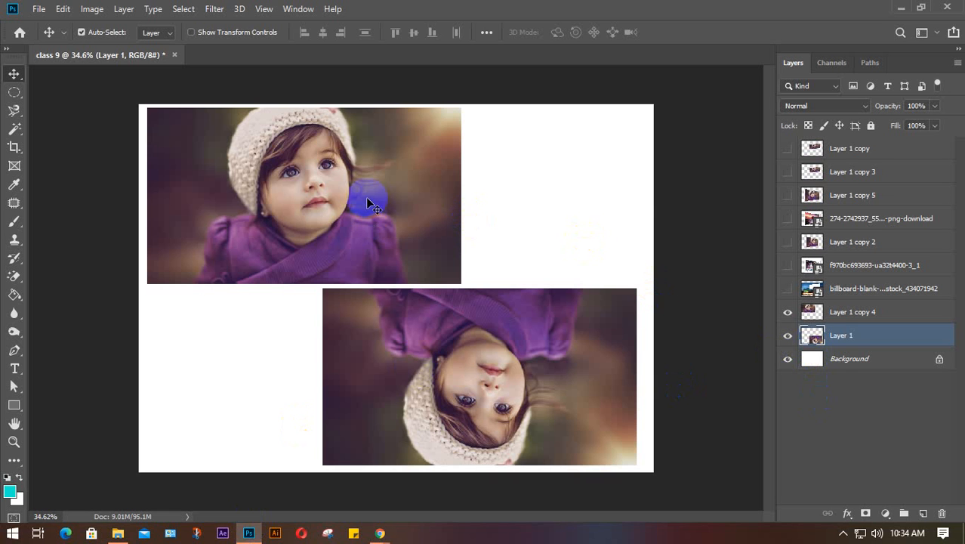
- Delete Layer 1 copy, copy 3 and copy 5, checking the curved TV image layer
click(864, 149)
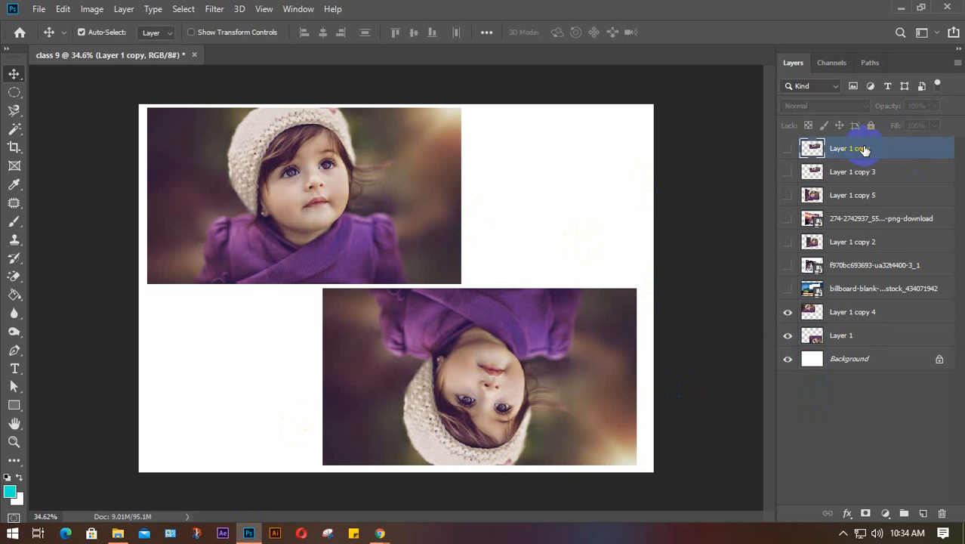
key(Delete)
key(Delete)
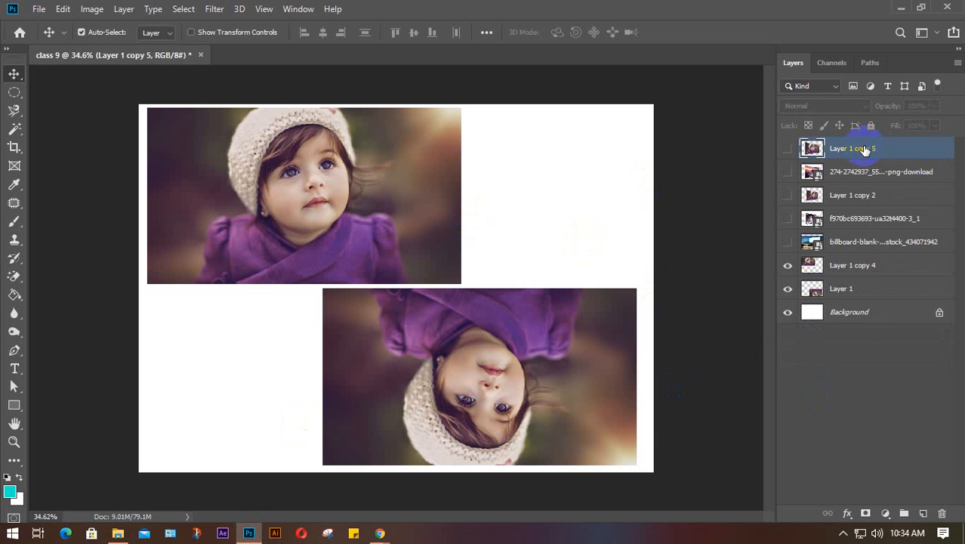
click(788, 149)
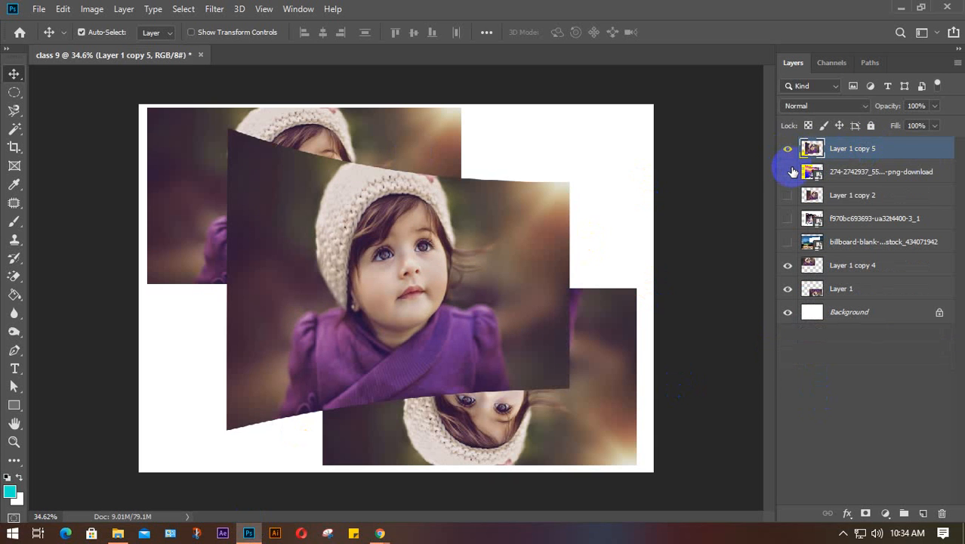
key(Delete)
click(787, 149)
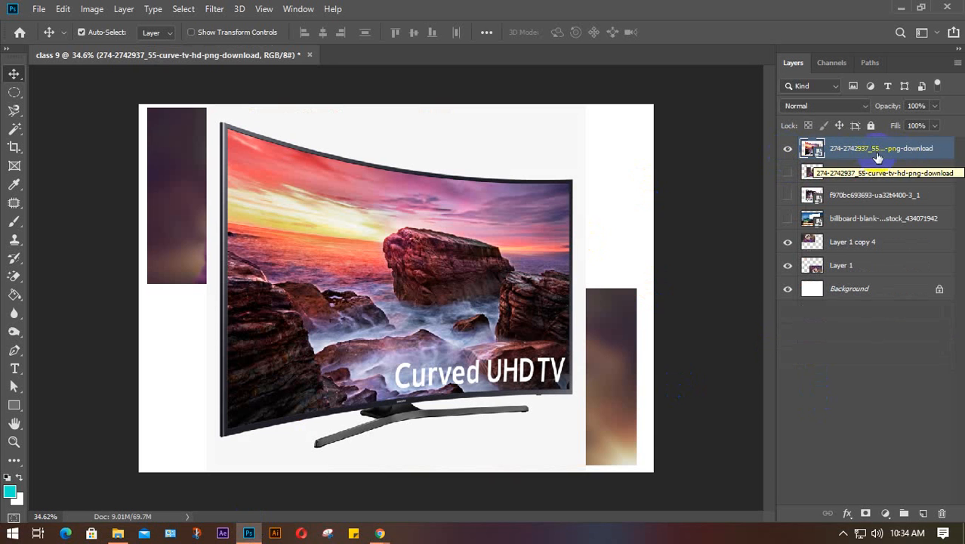
click(787, 149)
- Delete Layer 1 copy 2 and the upside-down Layer 1 photo
click(865, 173)
key(Delete)
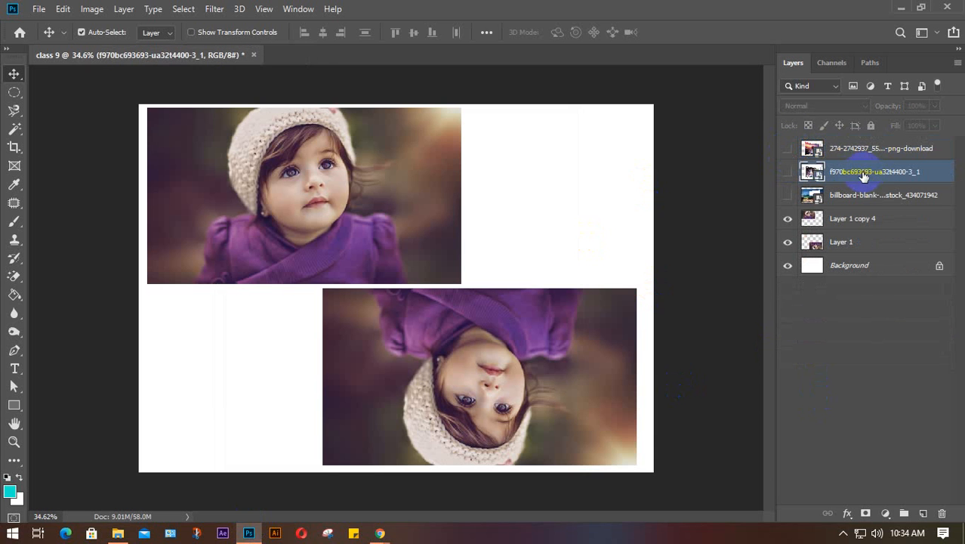
click(788, 172)
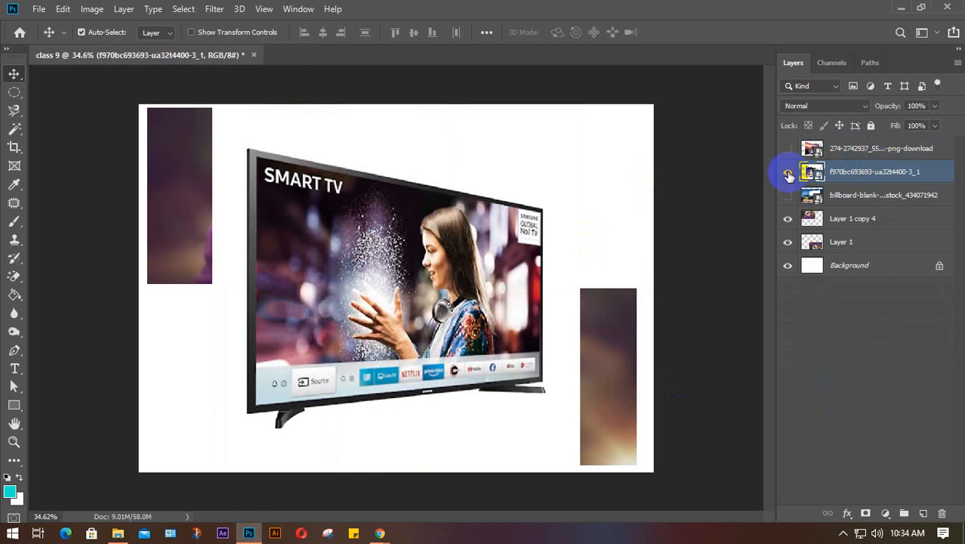
click(787, 172)
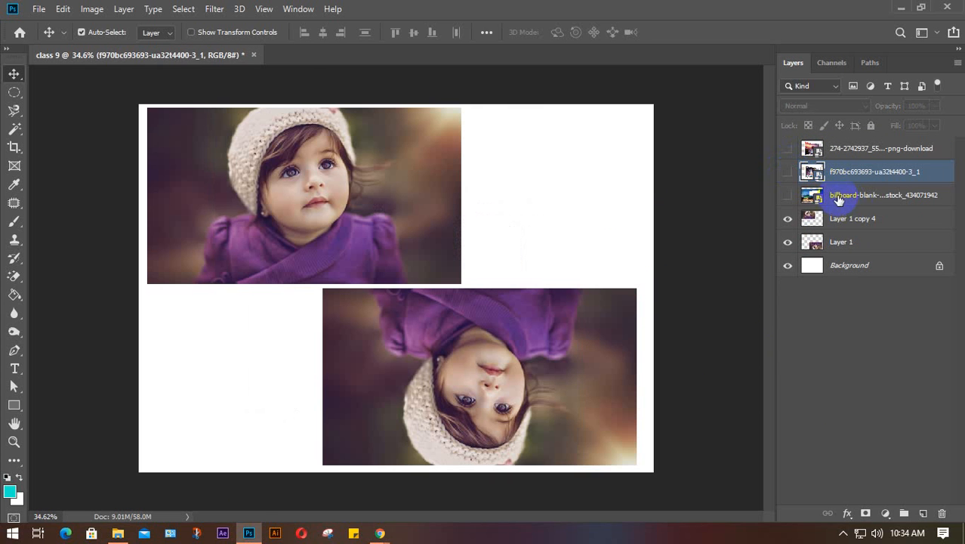
click(855, 218)
click(850, 248)
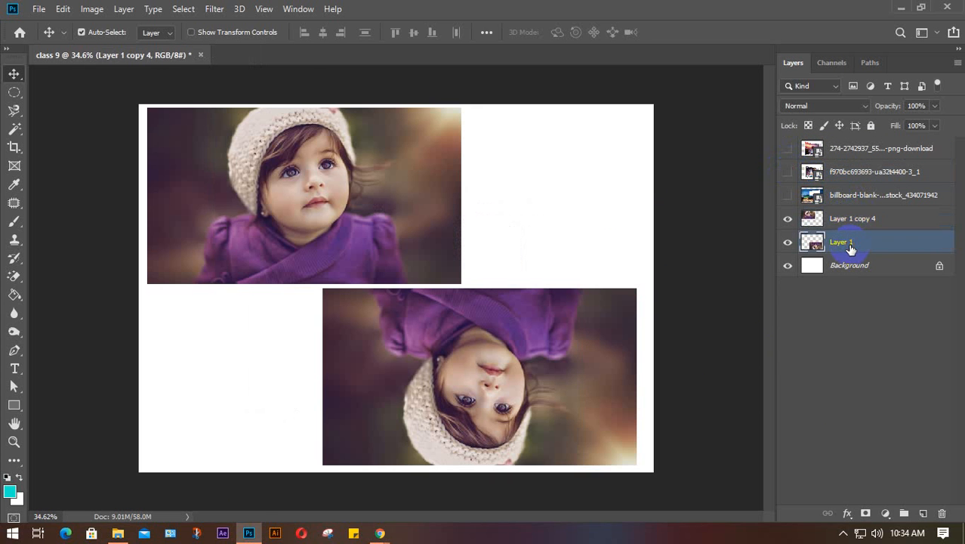
key(Delete)
- Duplicate Layer 1 copy 4 three times, hide the lower copies, and centre copy 7's photo
click(863, 223)
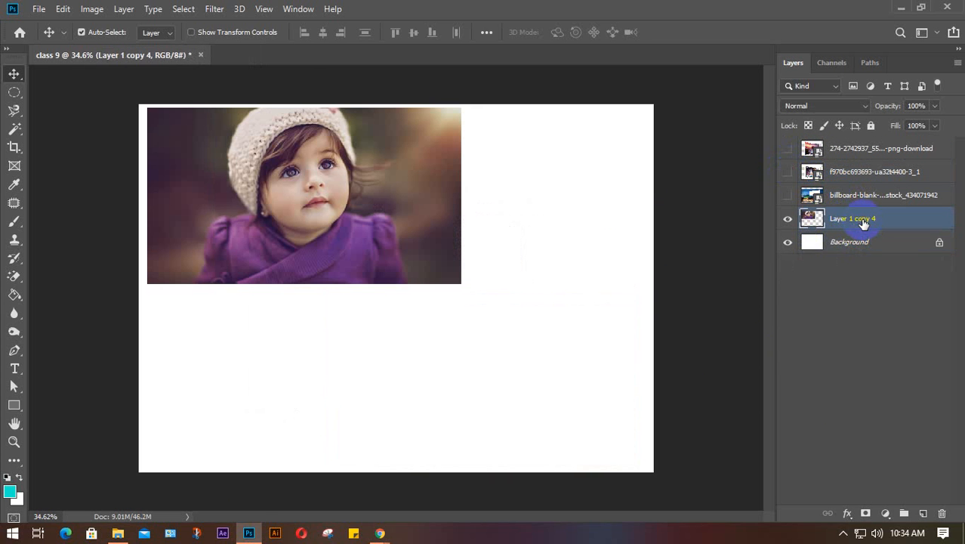
key(ctrl+j)
key(ctrl+j)
key(ctrl+j)
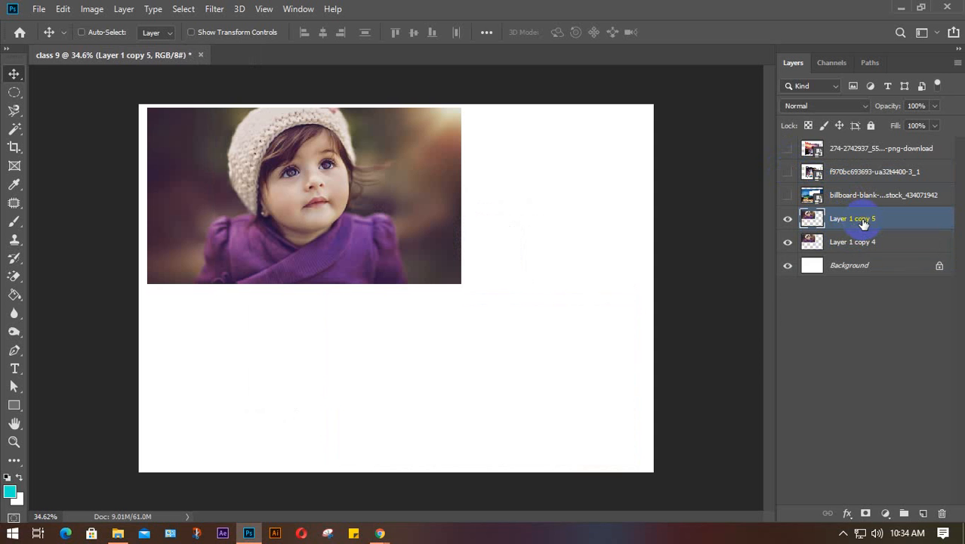
drag(788, 277, 788, 241)
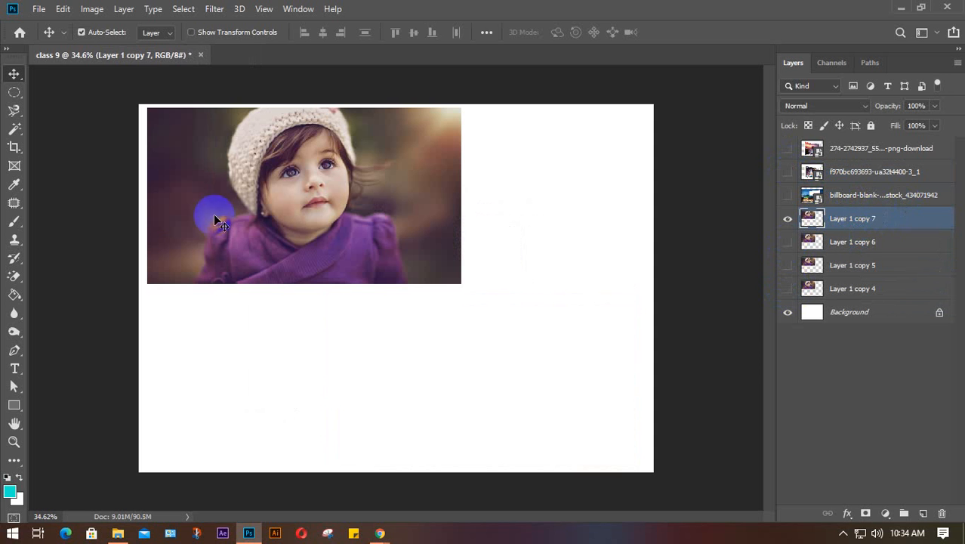
drag(346, 210, 430, 286)
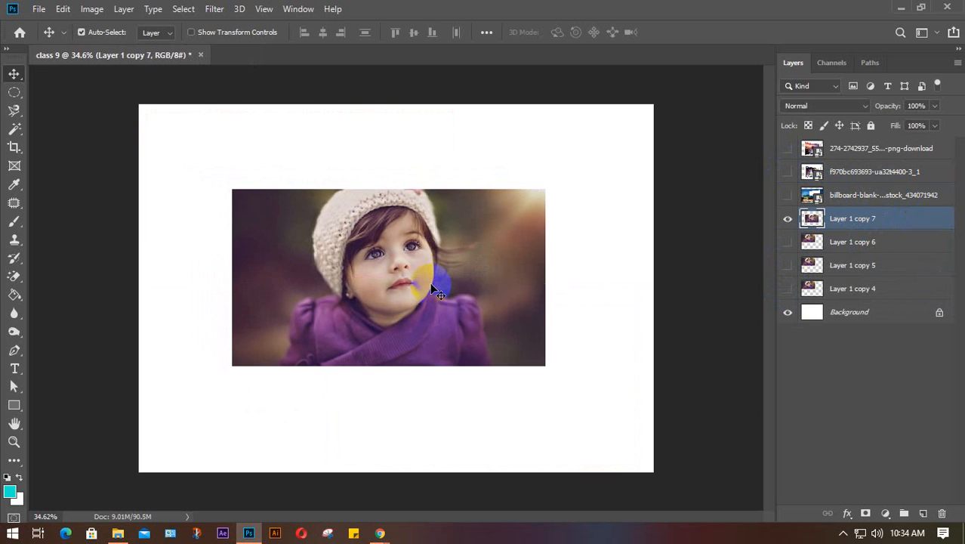
- Look through the Select menu, then switch to the Google Meet call
click(187, 20)
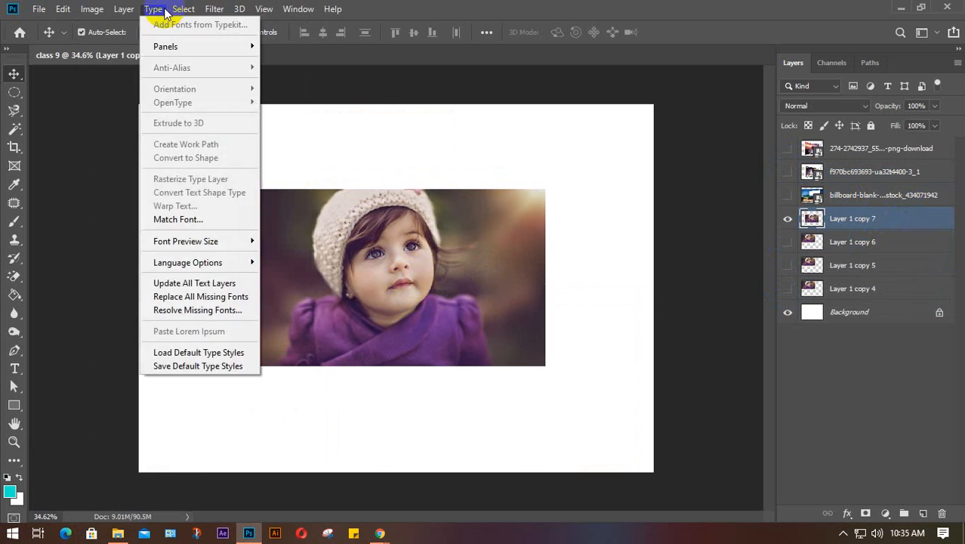
click(183, 10)
click(184, 10)
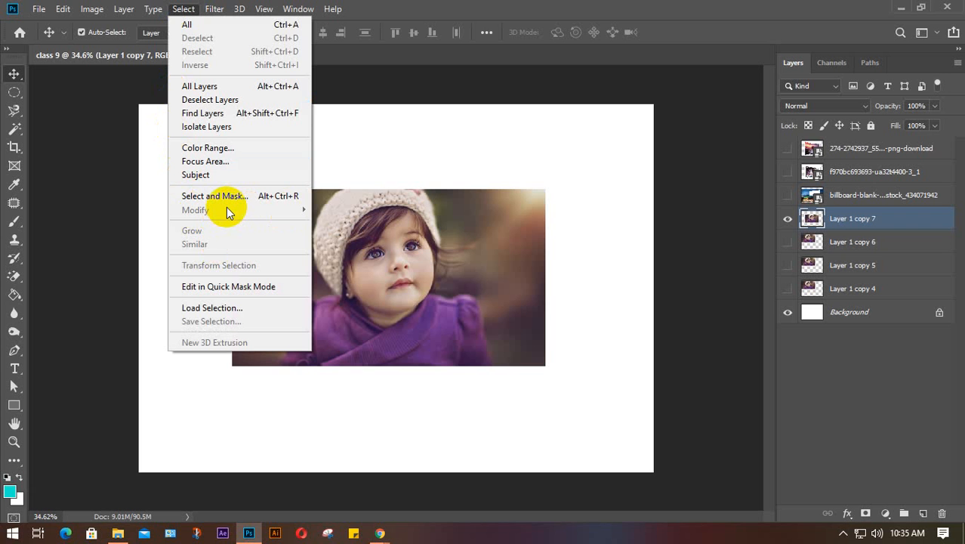
click(610, 254)
mouse_move(380, 533)
click(310, 491)
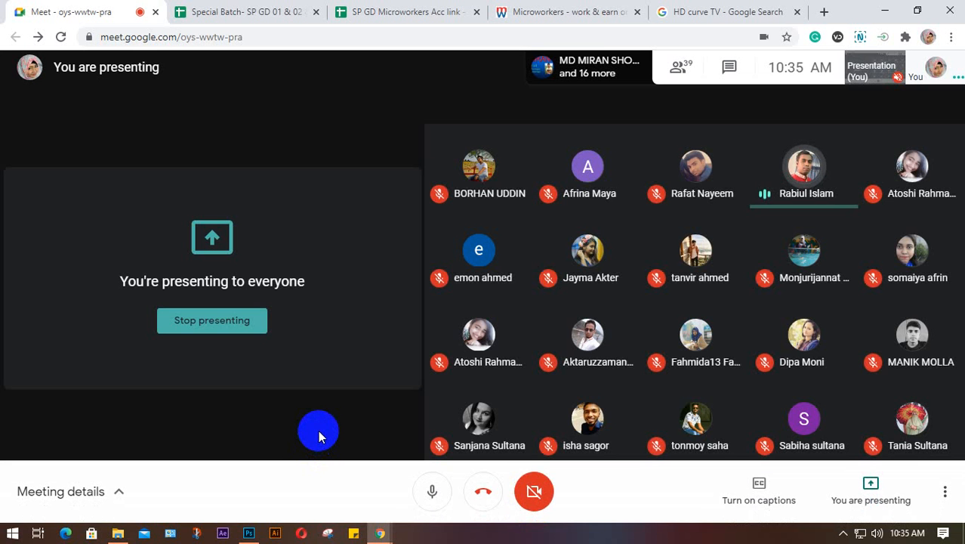
click(843, 533)
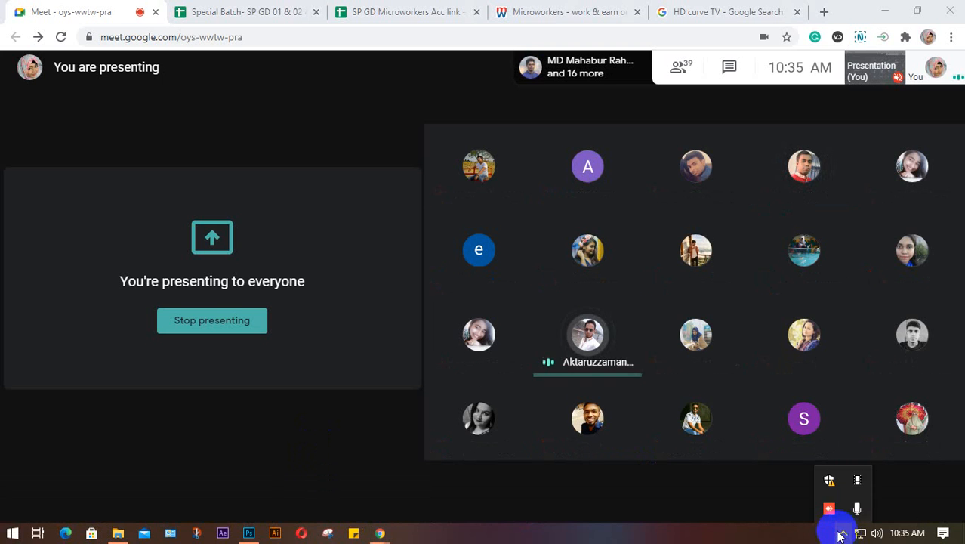